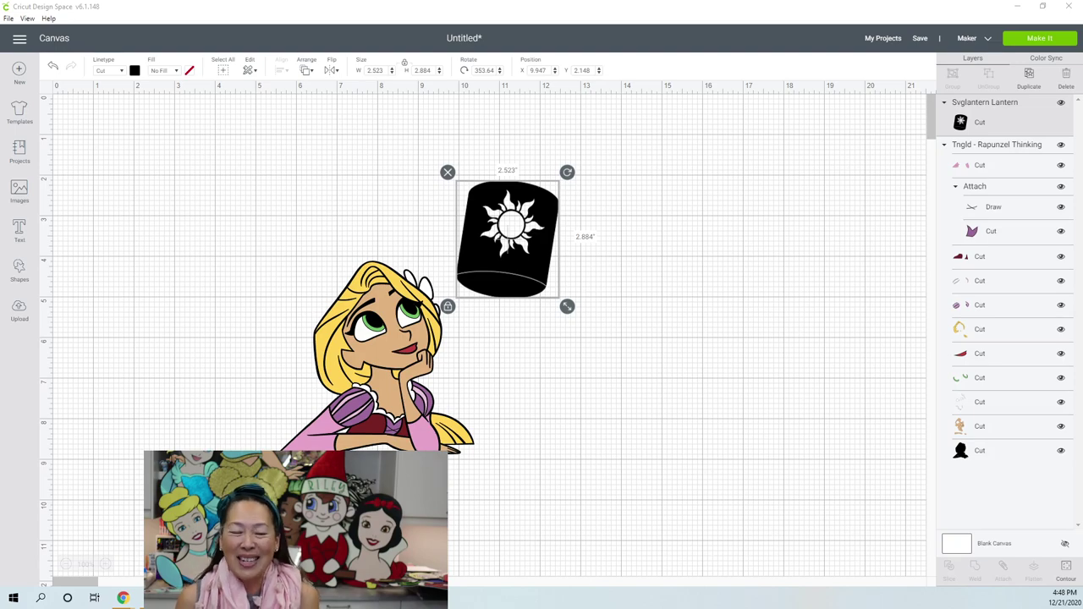
Enlarge the Rapunzel image to about 6.02 by 6.26 inches and move it so her head touches the lantern's base
click(389, 393)
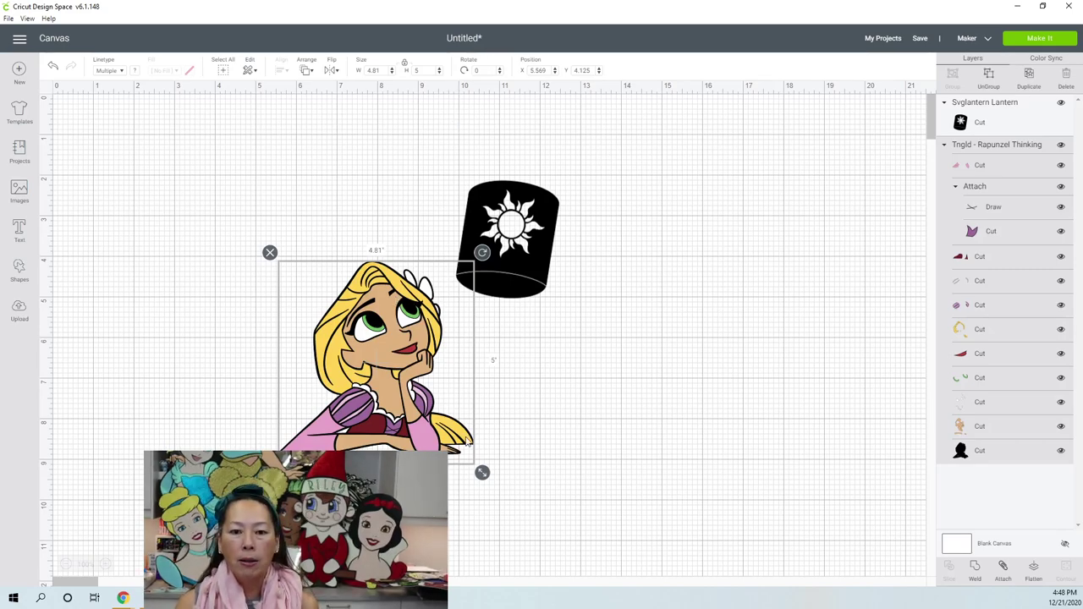
drag(482, 473, 531, 489)
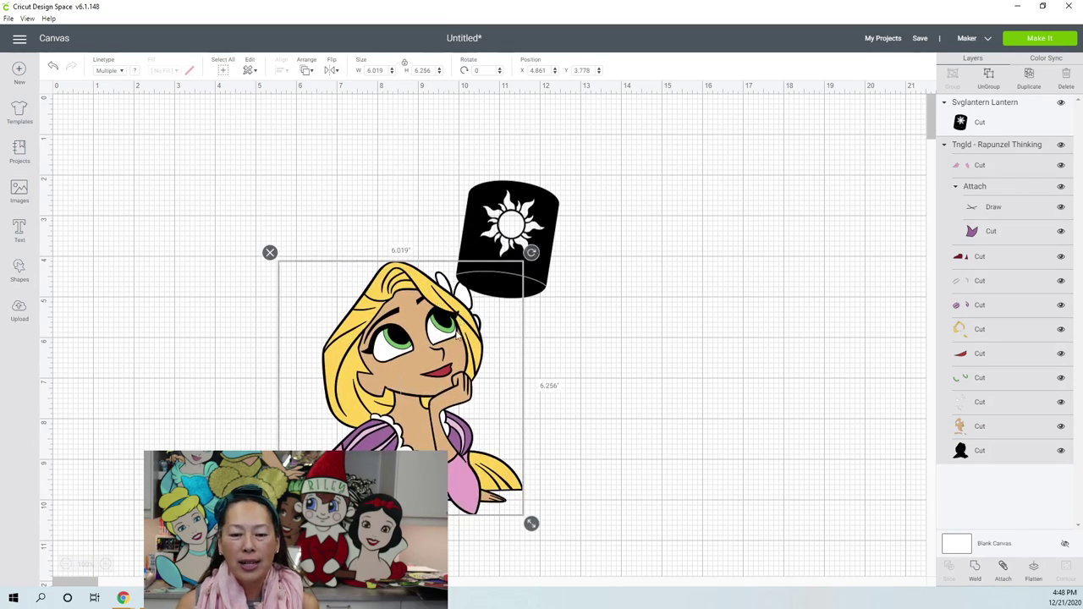
drag(425, 332, 409, 256)
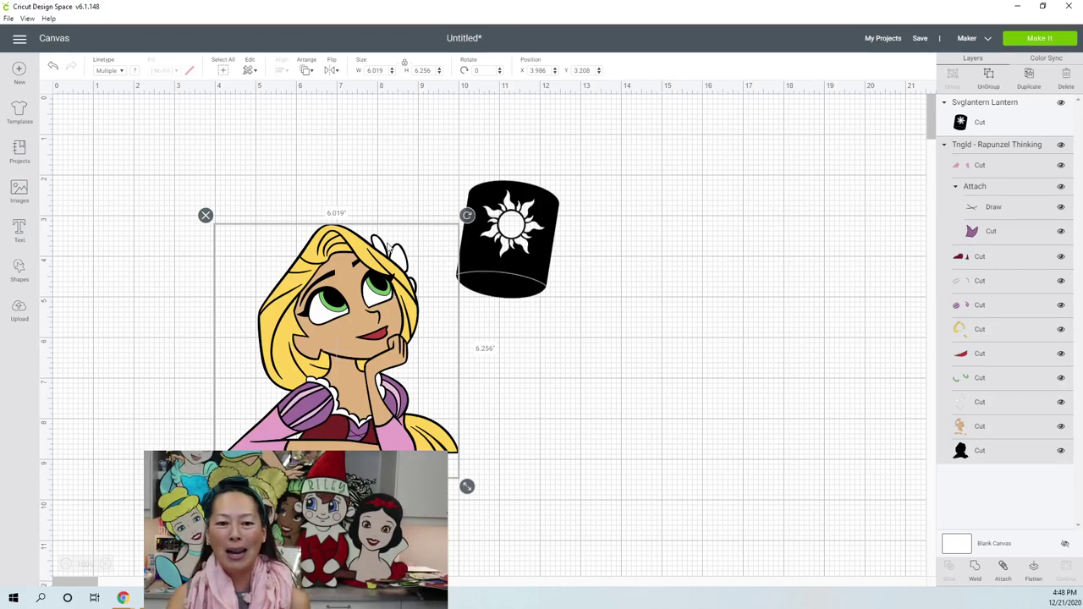
drag(388, 294, 459, 317)
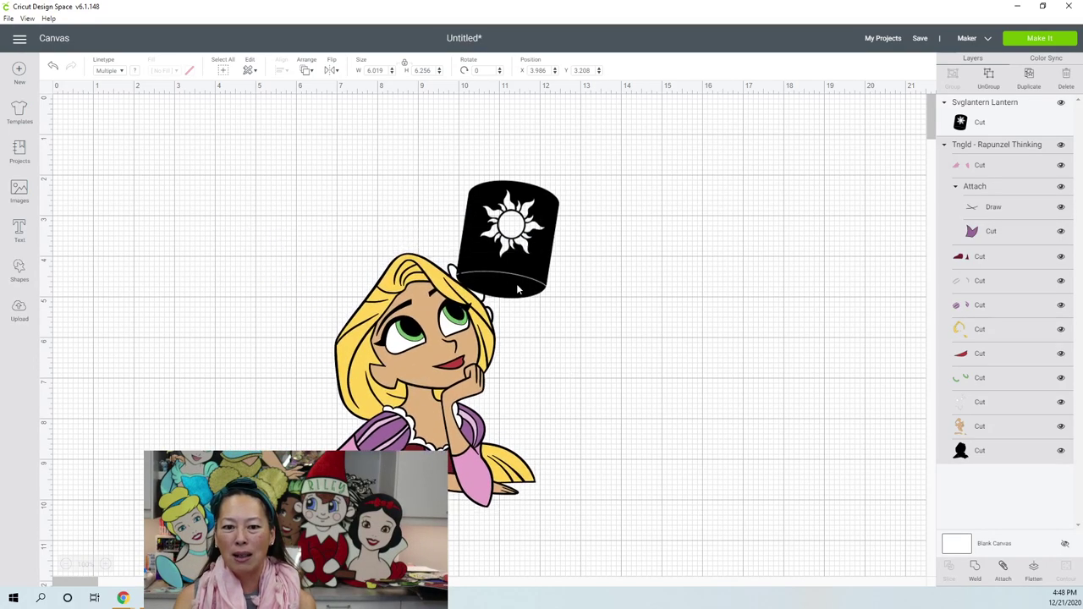
Move the lantern over Rapunzel's head, enlarge it to about 2.76 by 3.15 inches, and send it to the back
drag(540, 271, 521, 290)
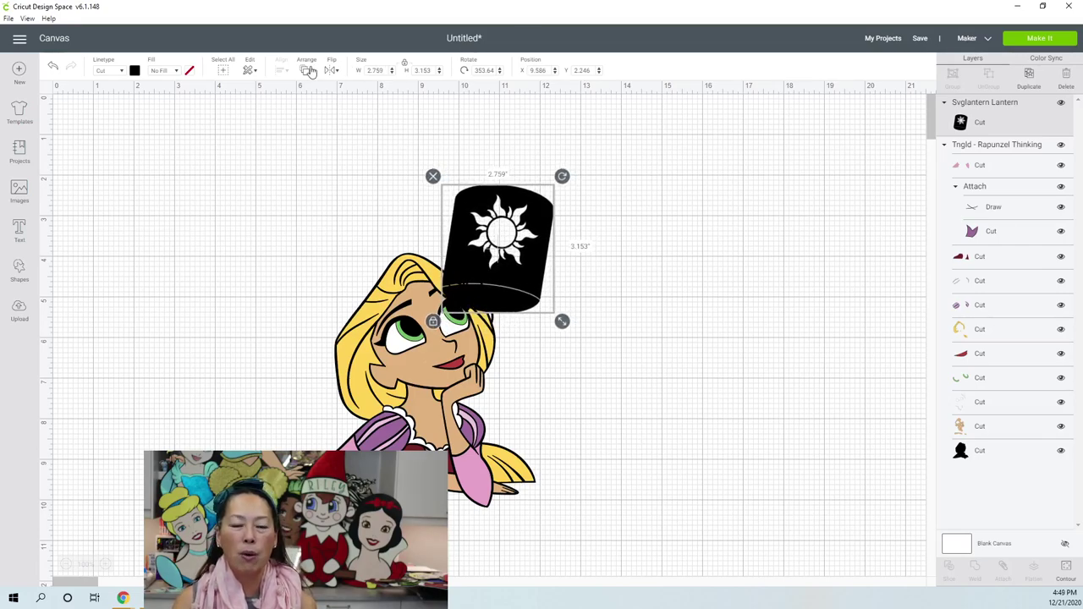
click(308, 71)
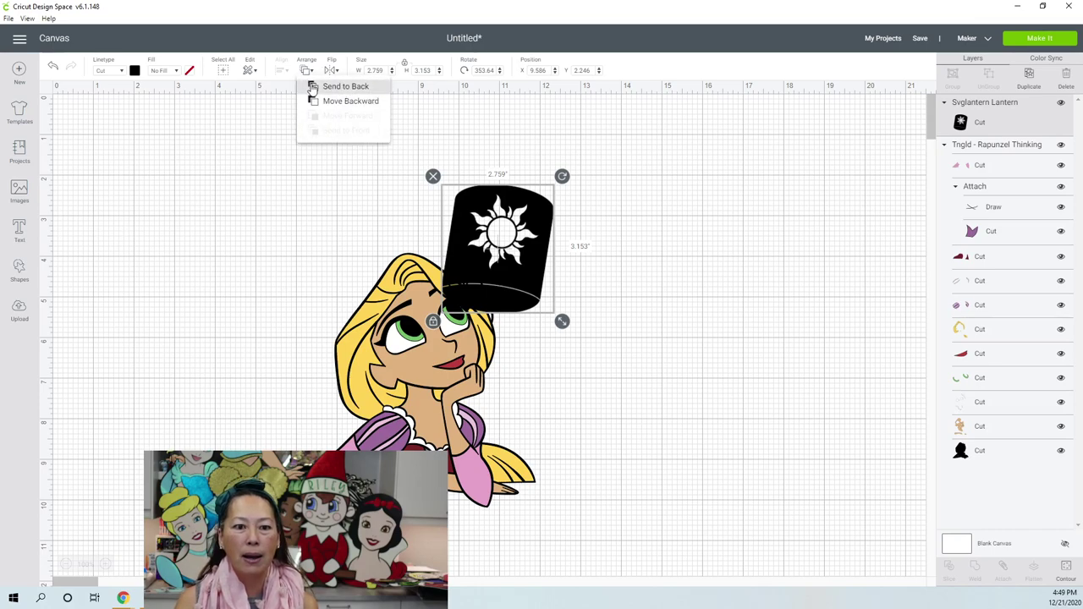
click(310, 87)
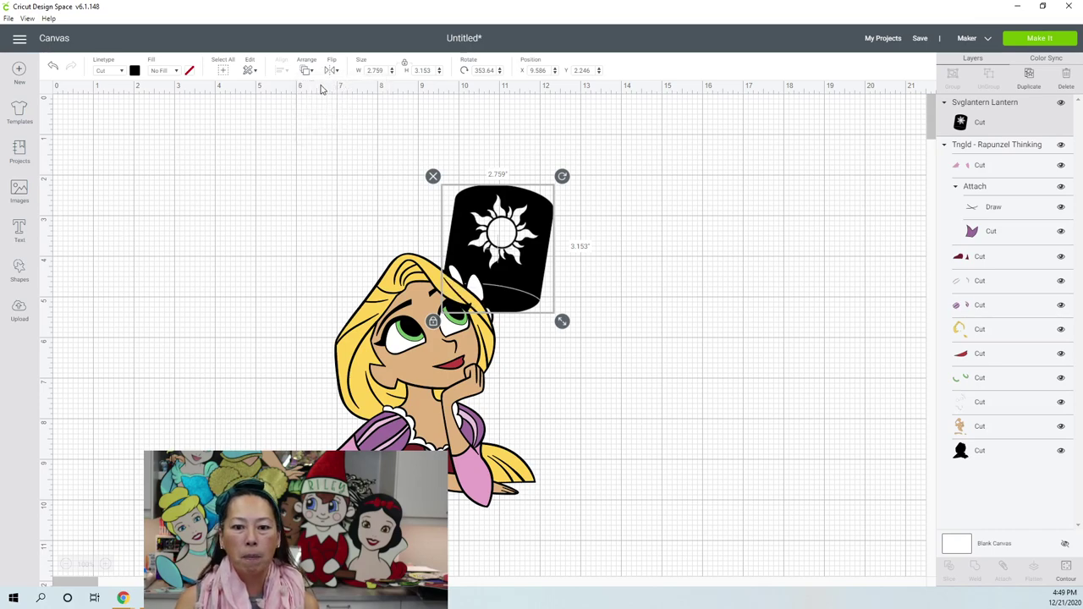
shift+click(517, 271)
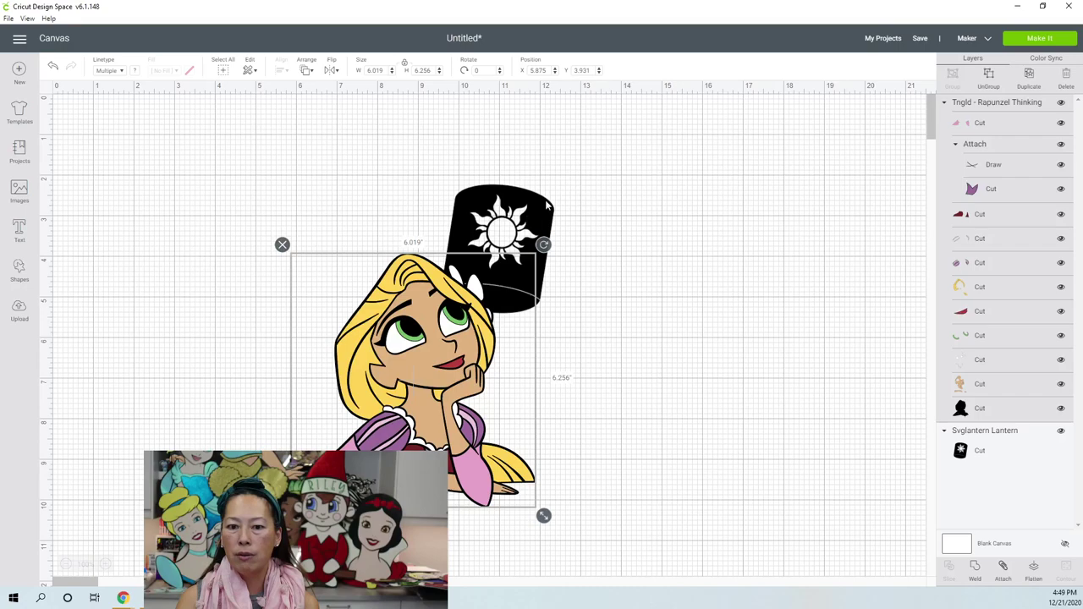
Duplicate the lantern and place the copy directly over the original
click(526, 218)
click(1028, 80)
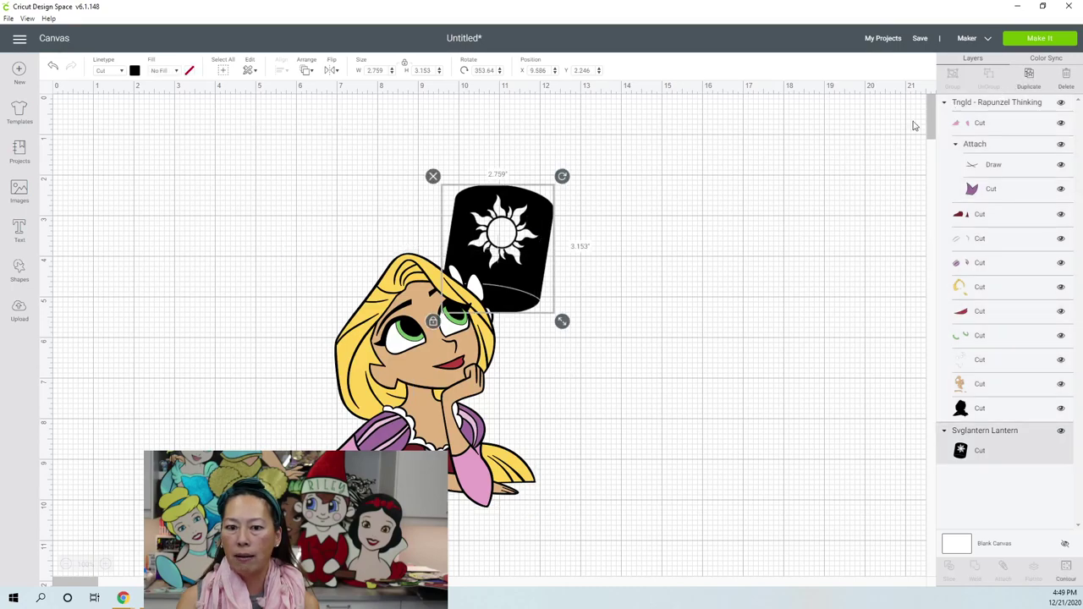
drag(561, 231, 551, 220)
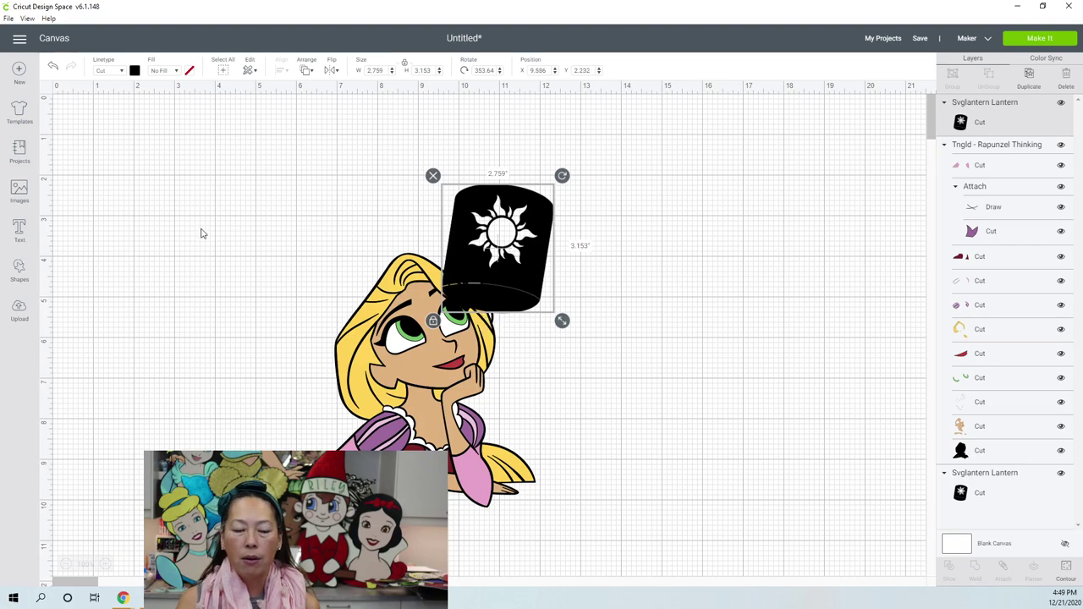
Select Rapunzel and both lanterns together and scale them proportionally to a height of 30 inches
click(218, 221)
drag(269, 154, 622, 512)
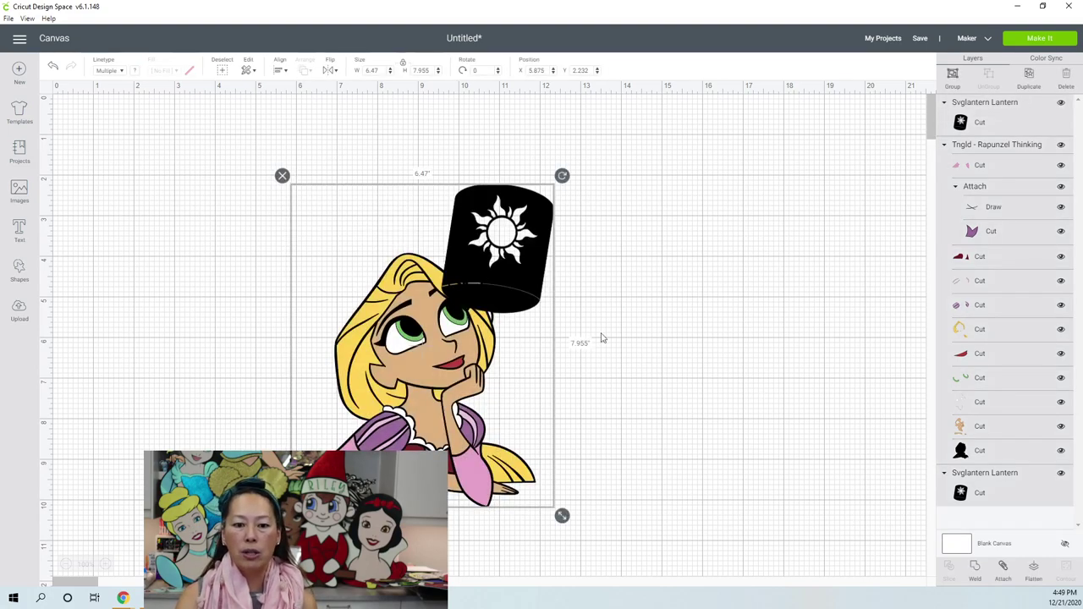
double_click(427, 70)
text(30)
key(Tab)
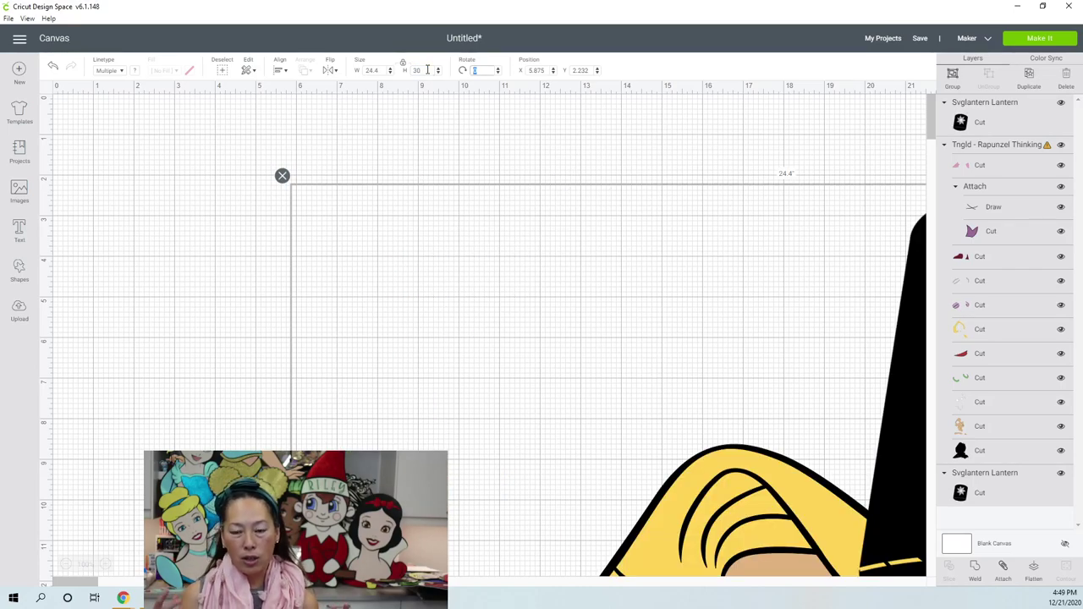
click(67, 565)
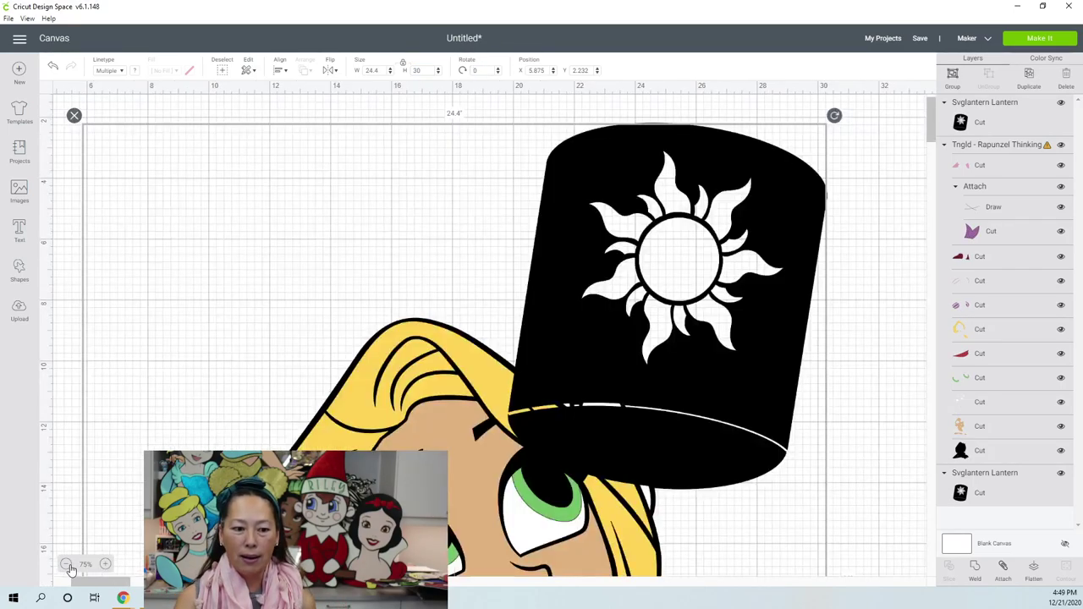
click(67, 564)
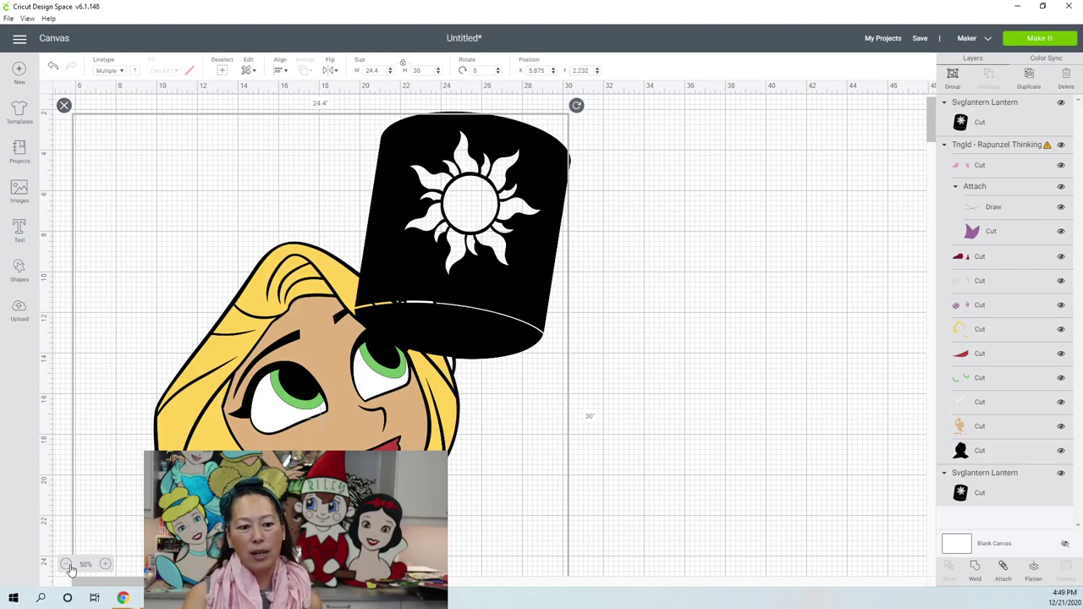
click(67, 565)
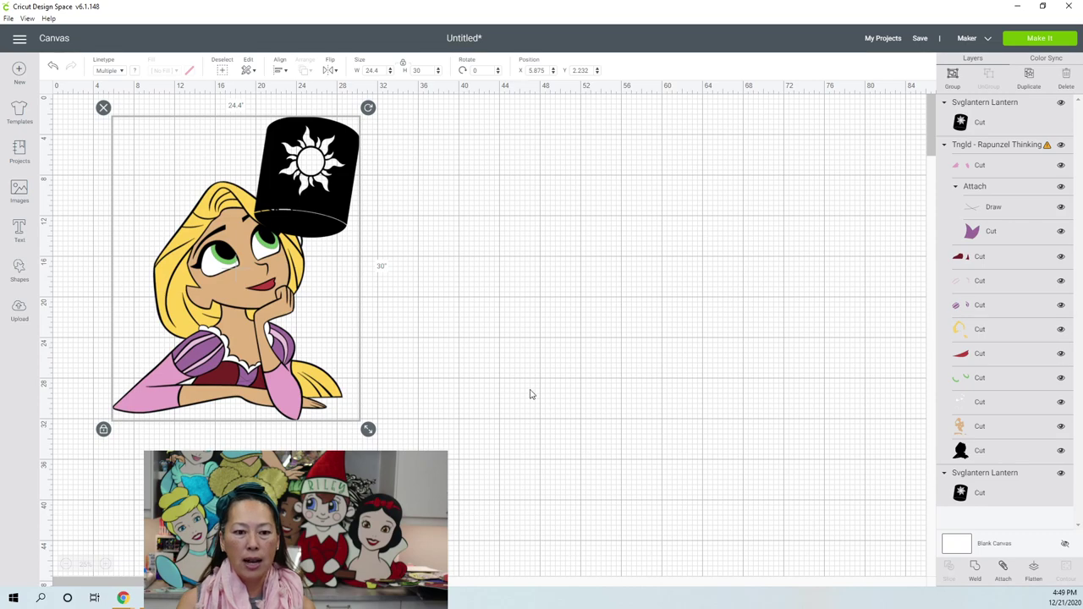
Weld the front lantern to Rapunzel's black silhouette layer and move the welded shape to empty canvas right of the artwork
click(996, 125)
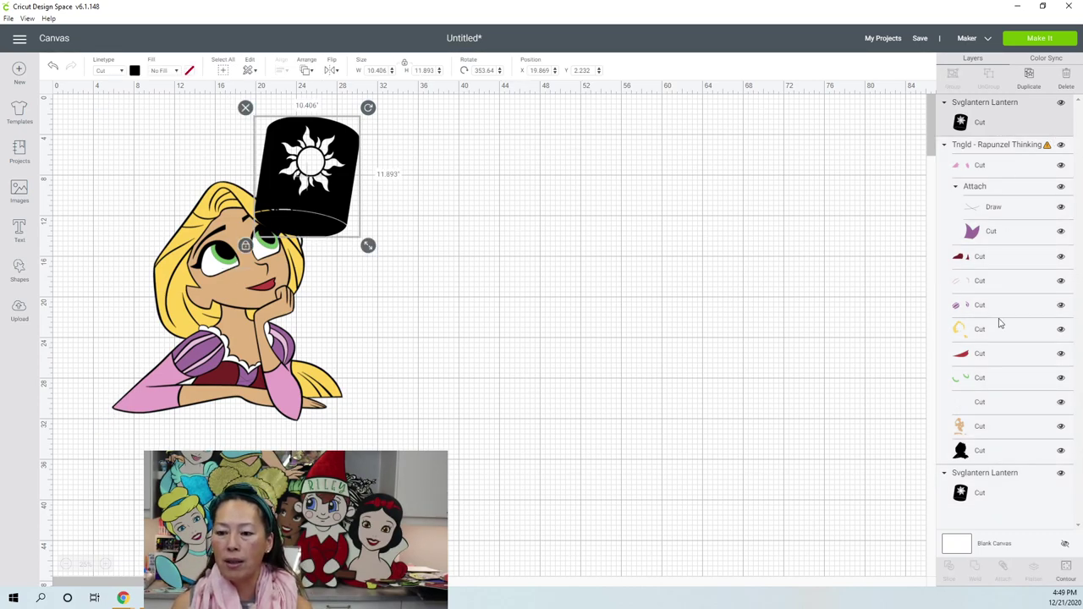
shift+click(998, 445)
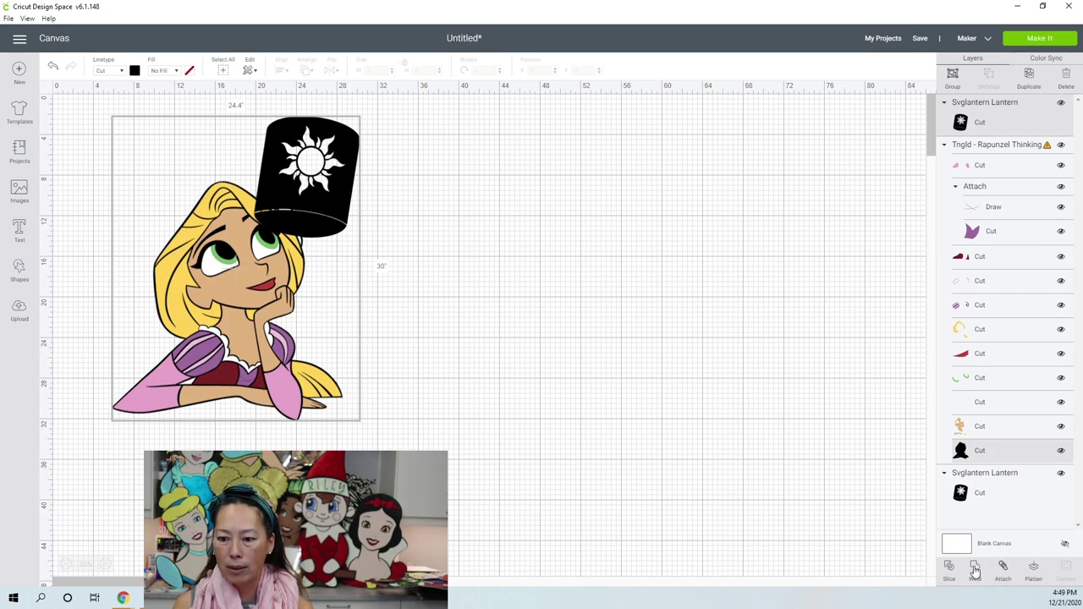
click(839, 446)
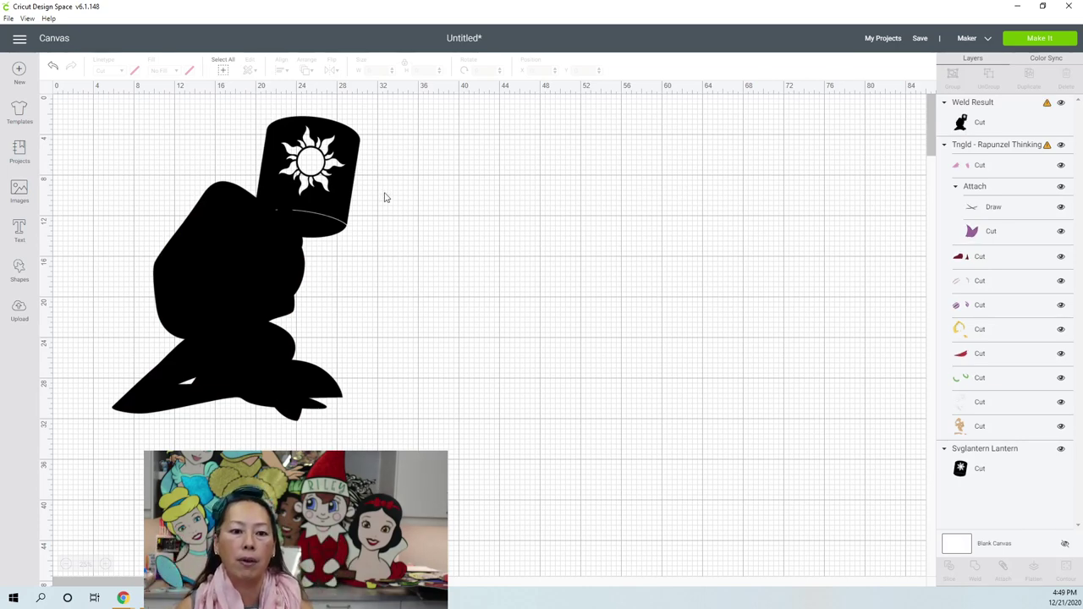
click(320, 191)
drag(320, 191, 840, 221)
click(573, 229)
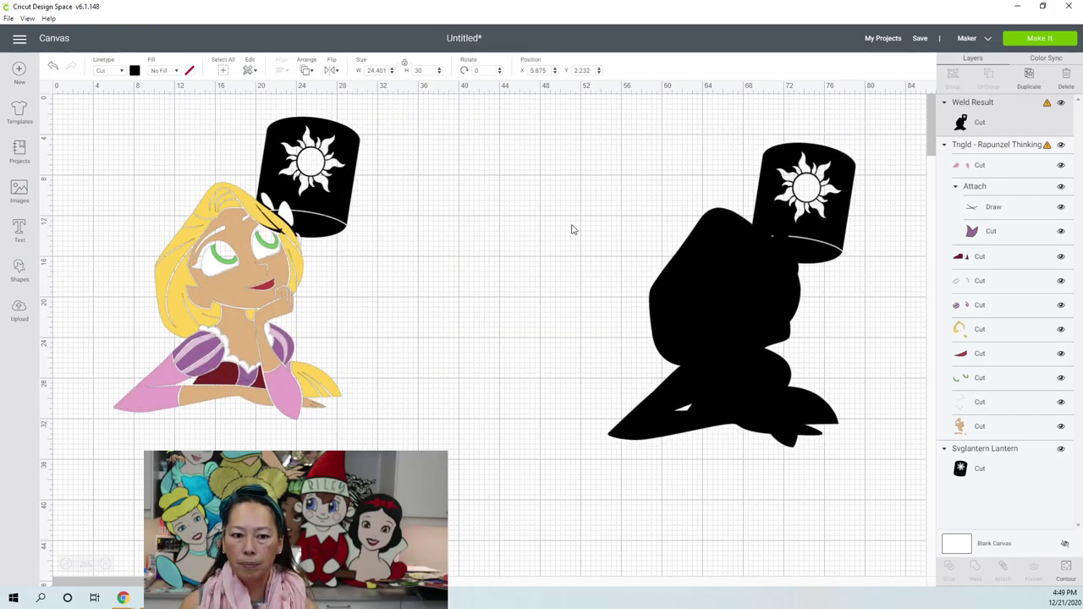
Recolor the remaining black lantern behind Rapunzel to bright purple
click(334, 150)
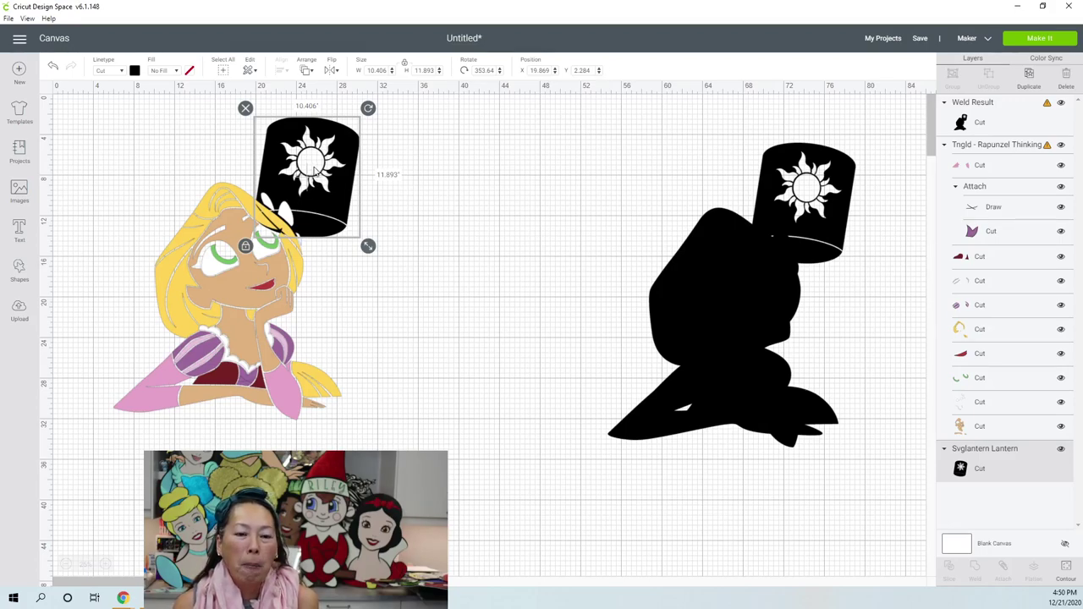
click(134, 71)
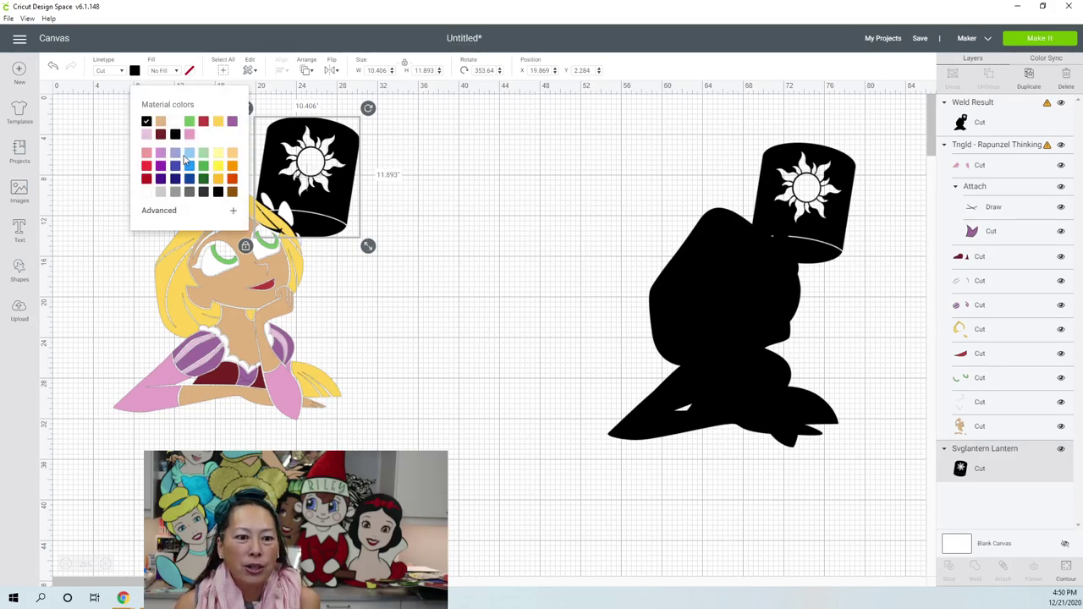
click(161, 172)
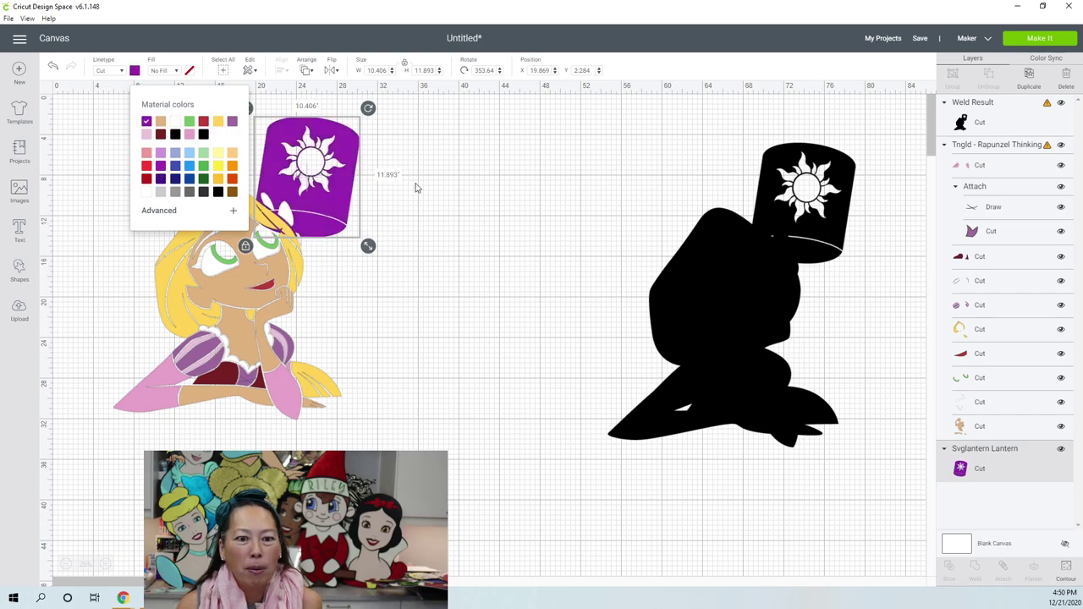
click(460, 188)
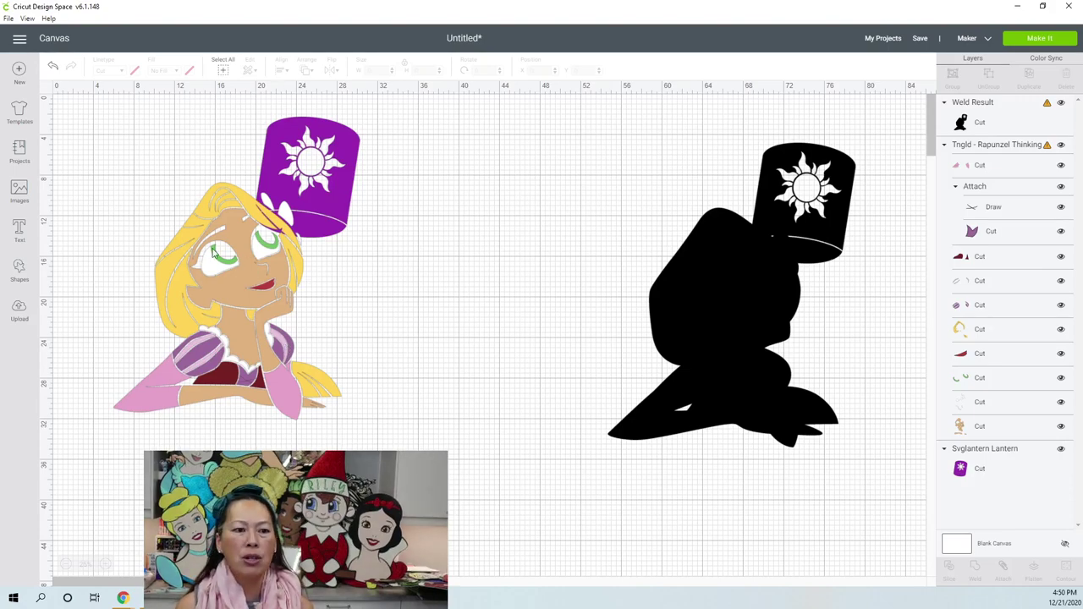
Find the TNGLD - Rapunzel Thinking picture among the rapunzel images in the library, and return to the canvas without inserting it
click(21, 191)
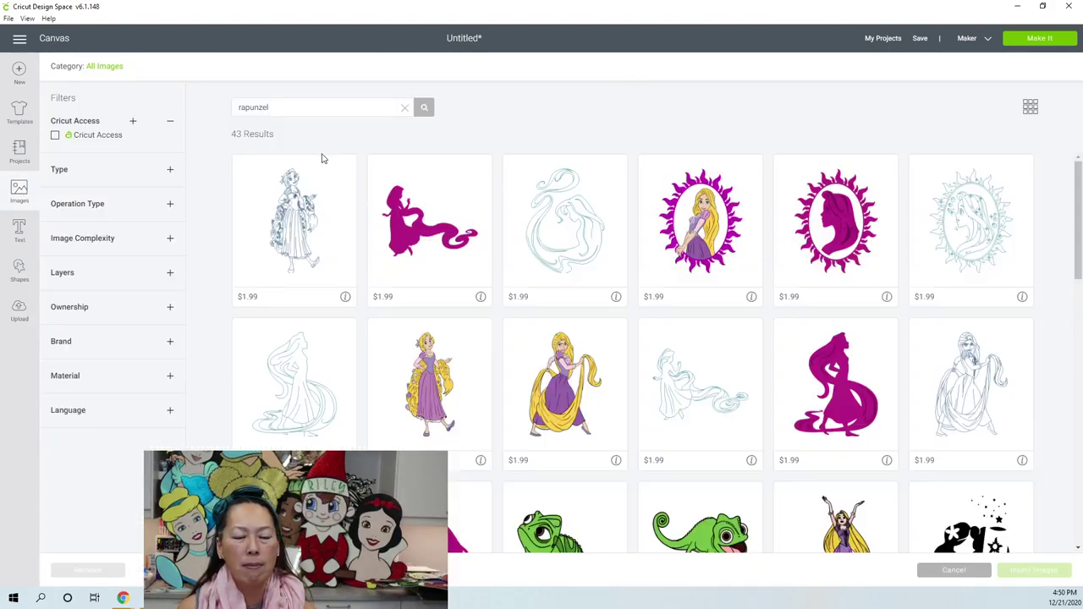
scroll(541, 322, down, 2)
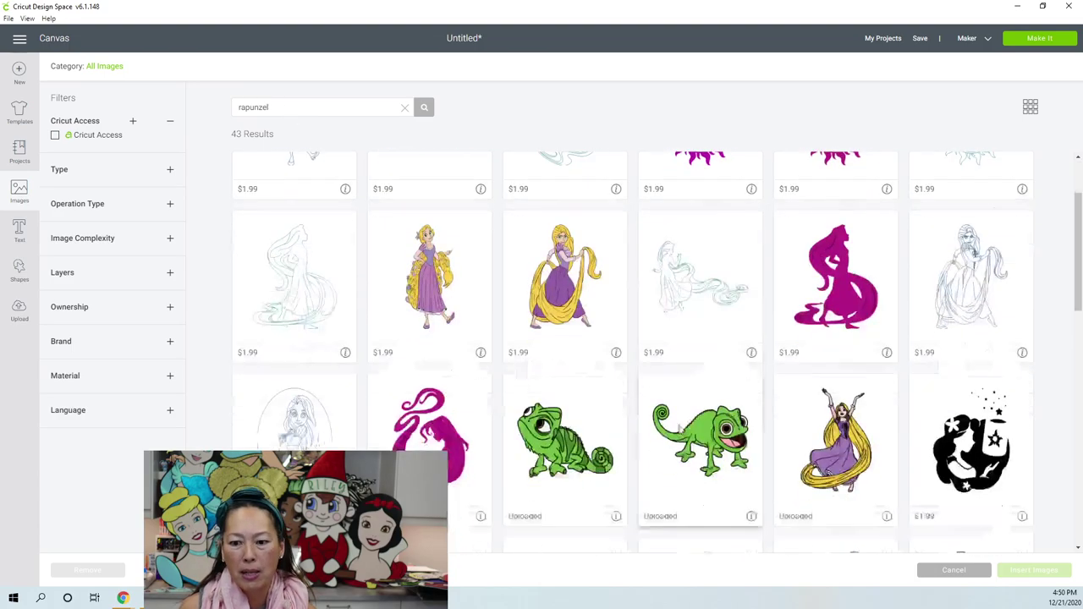
scroll(677, 432, down, 10)
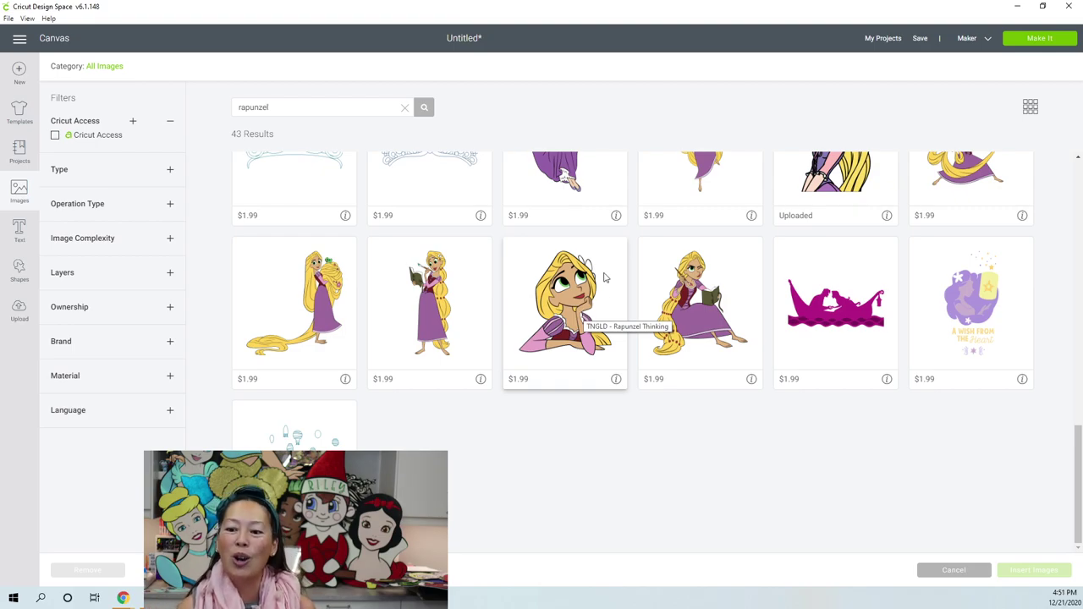
click(551, 337)
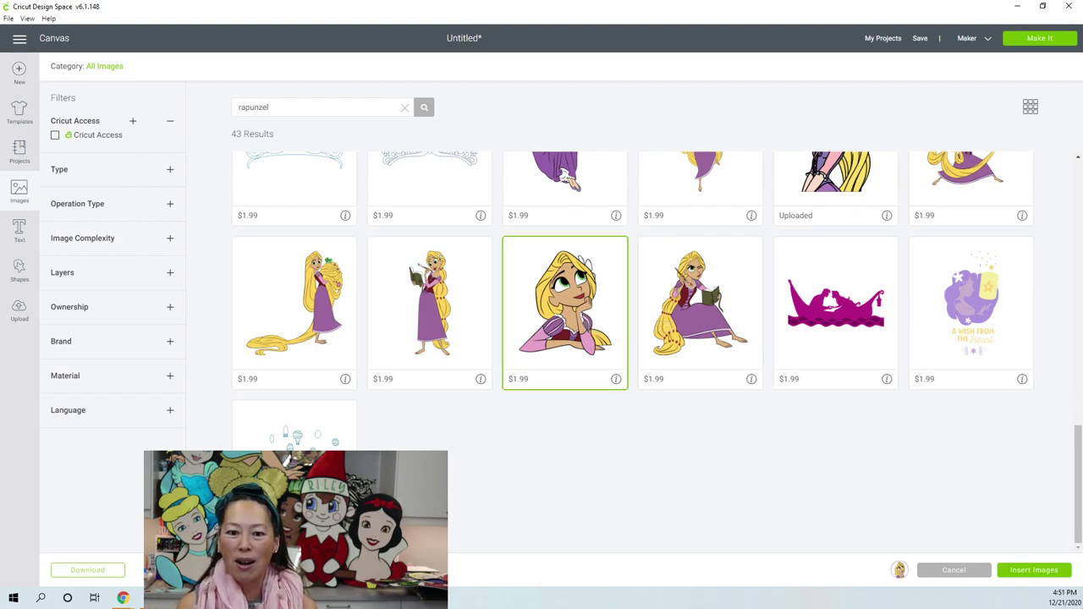
click(954, 573)
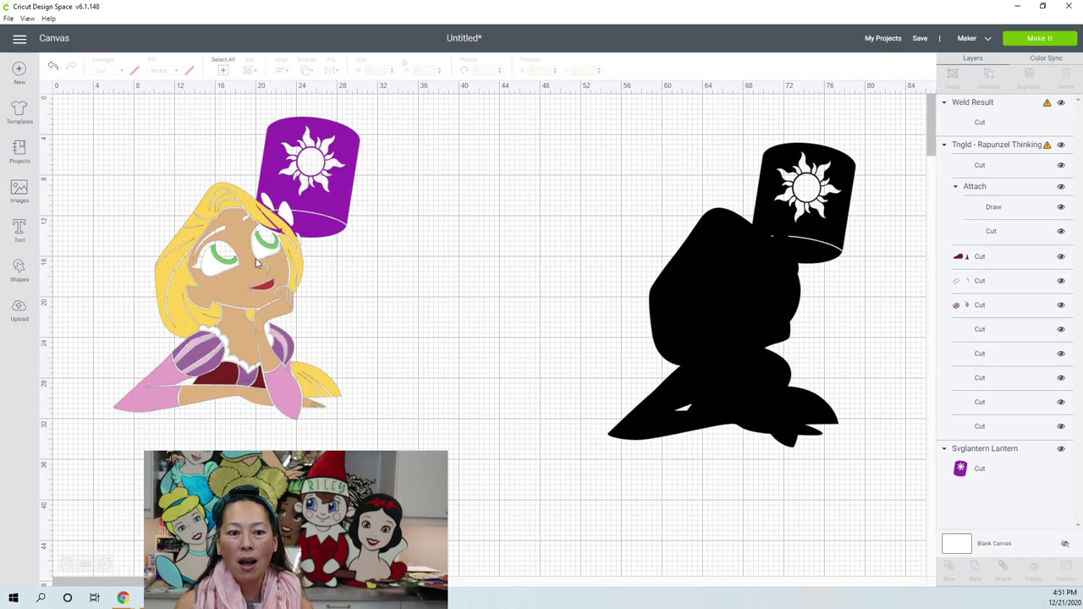
Separate the colored pieces by moving Rapunzel down and the purple lantern into the space between her and the black silhouette
click(258, 264)
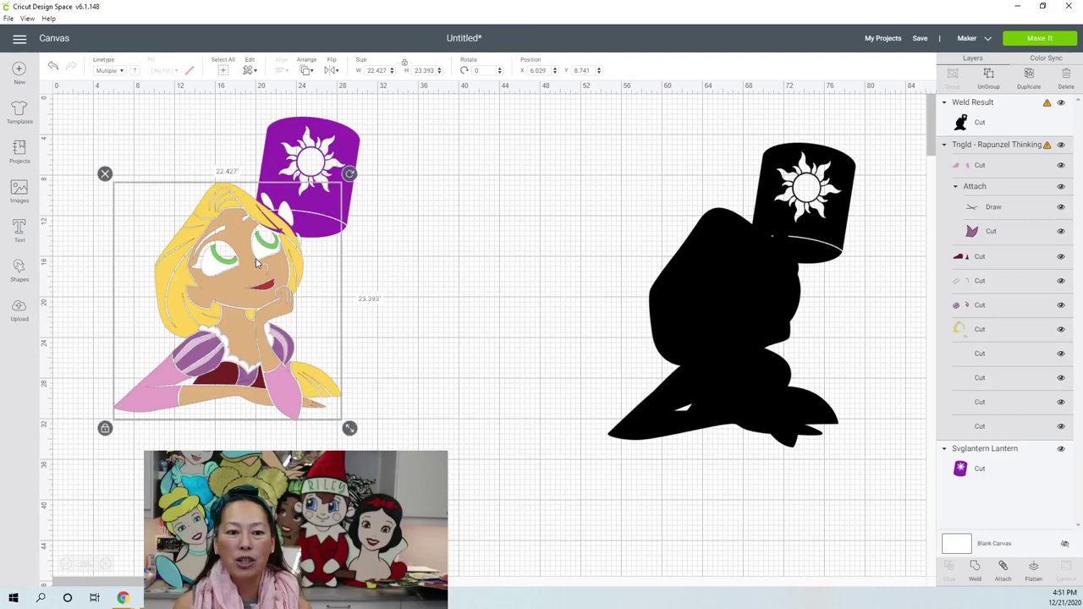
drag(344, 304, 433, 347)
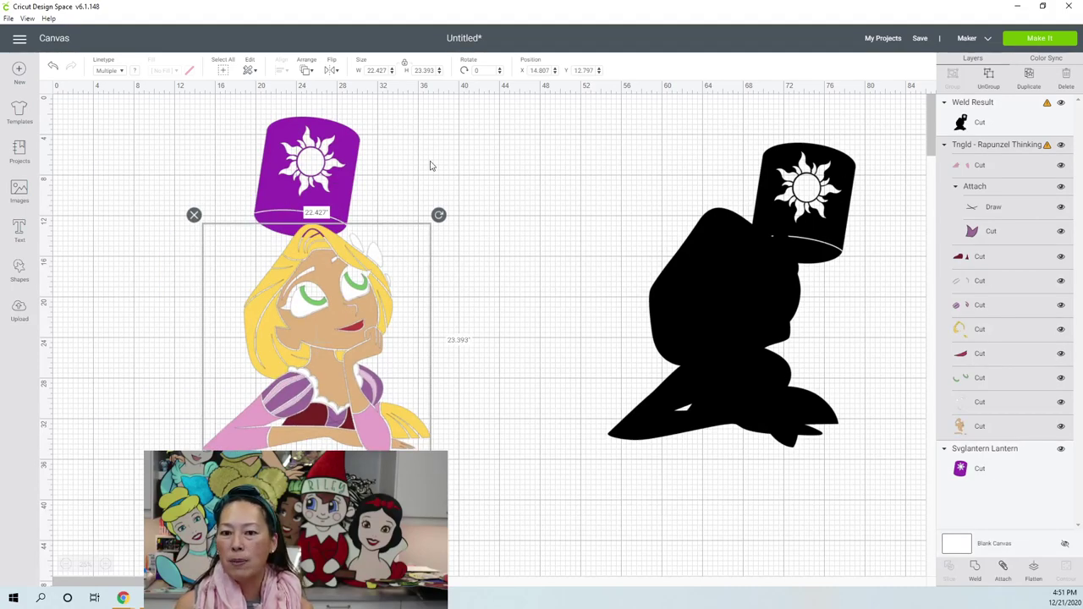
drag(319, 148, 554, 158)
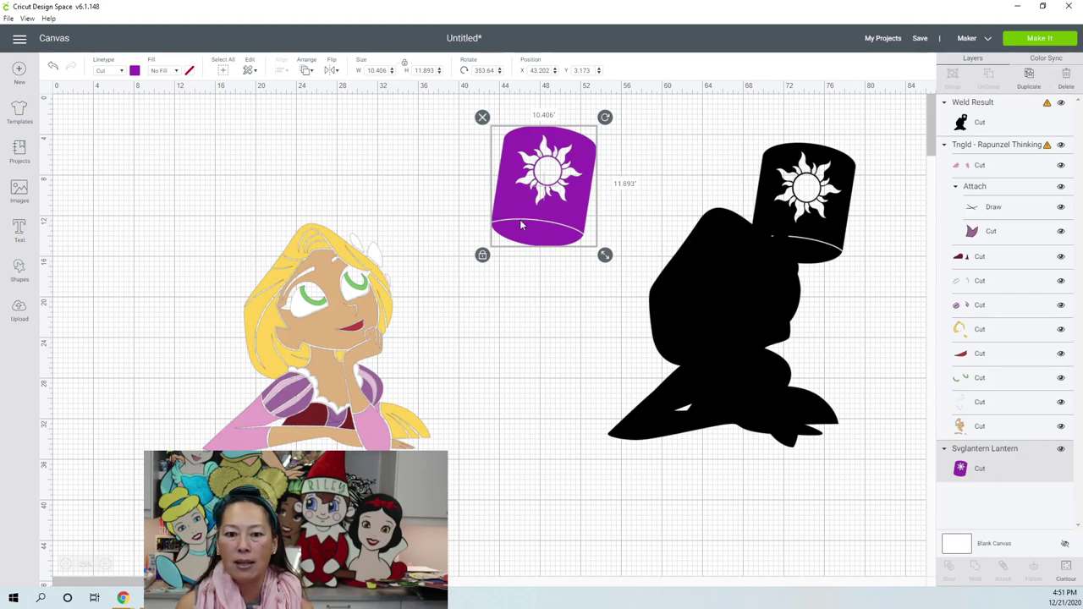
Duplicate the purple lantern, place the copy below the original, and hide the copy's bottom oval contour
click(1034, 87)
drag(516, 255, 500, 366)
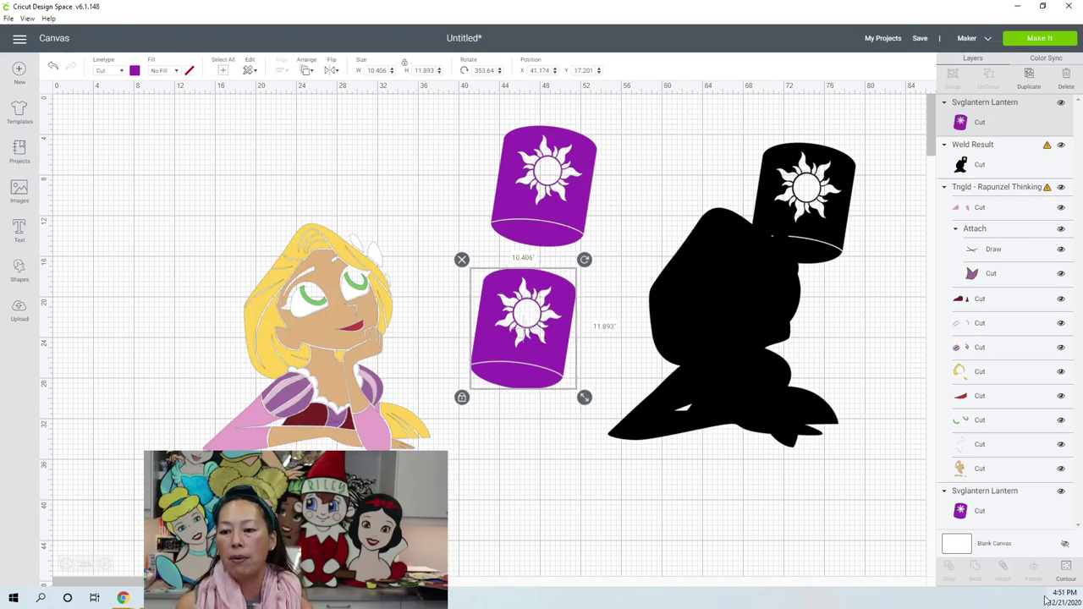
click(1066, 569)
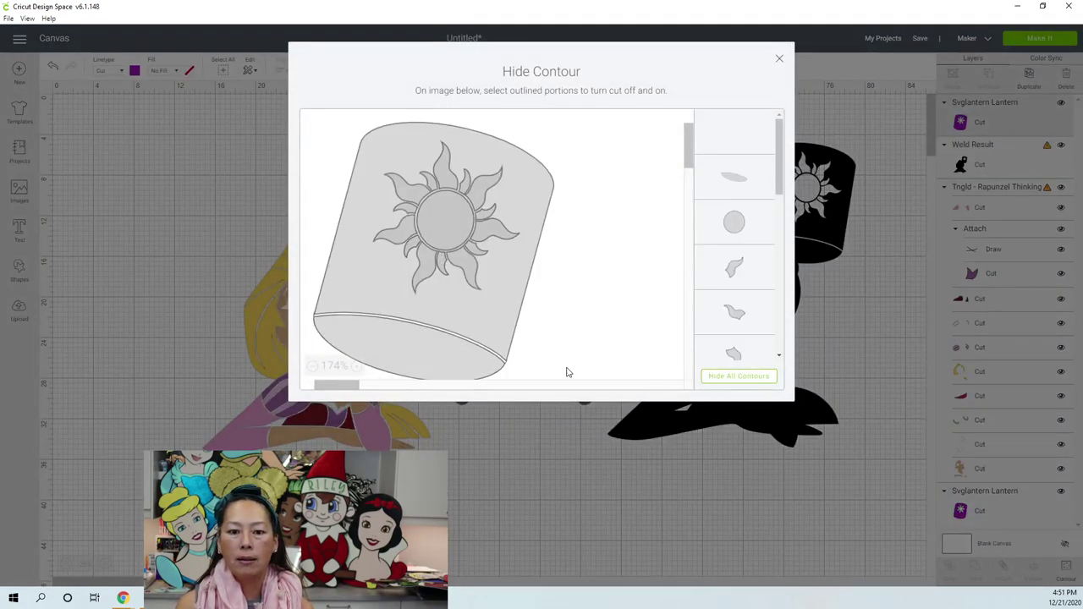
click(423, 351)
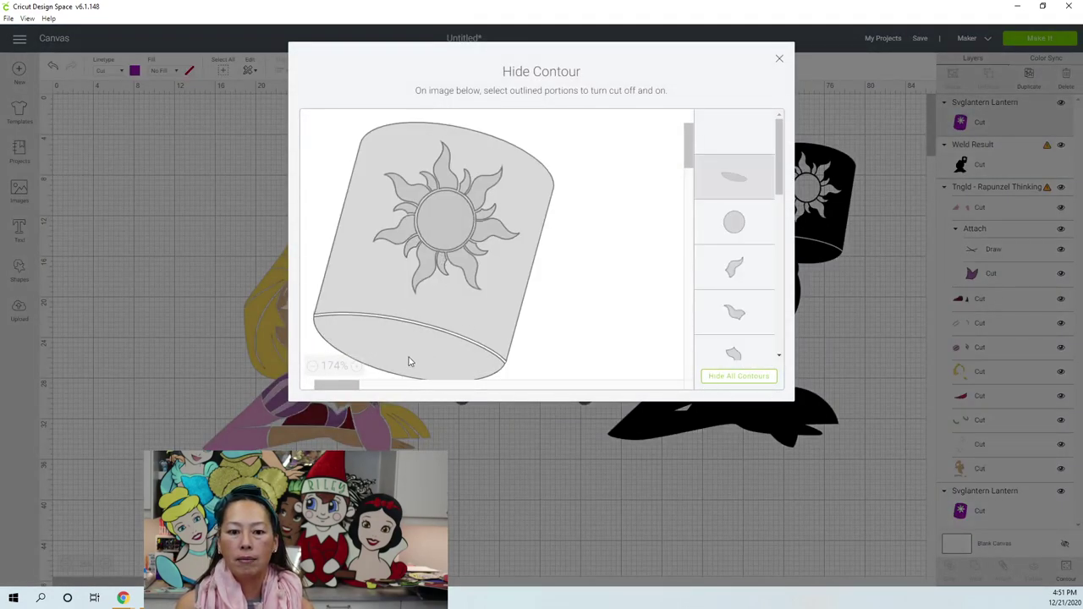
click(778, 61)
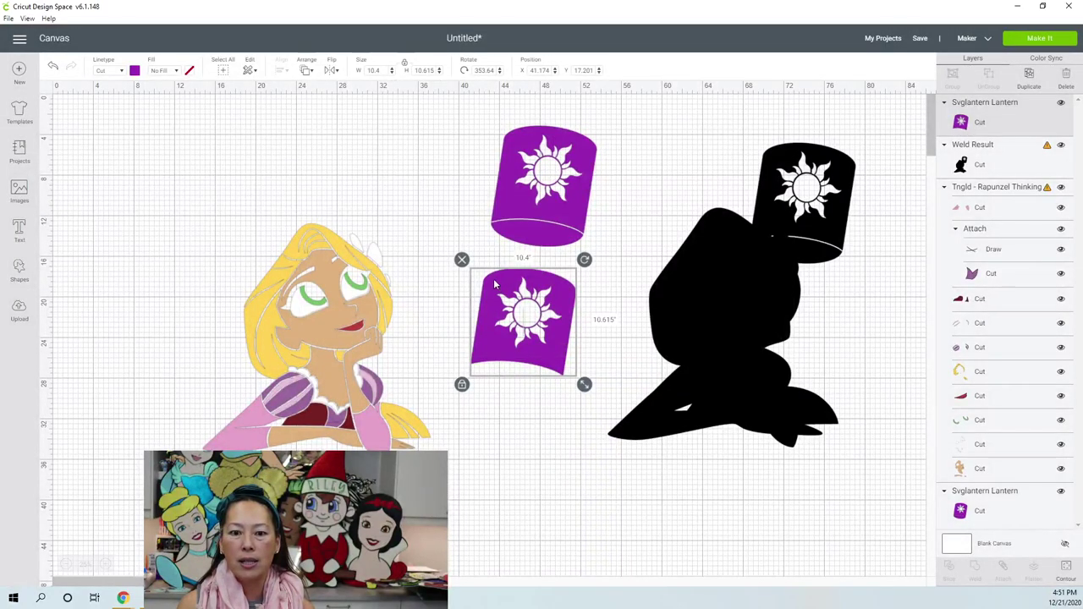
Duplicate the lower purple lantern, place the copy beneath it, and hide all contours of the copy to make a solid shape
mouse_move(538, 341)
mouse_down()
mouse_move(668, 163)
mouse_move(599, 282)
mouse_move(546, 344)
mouse_up()
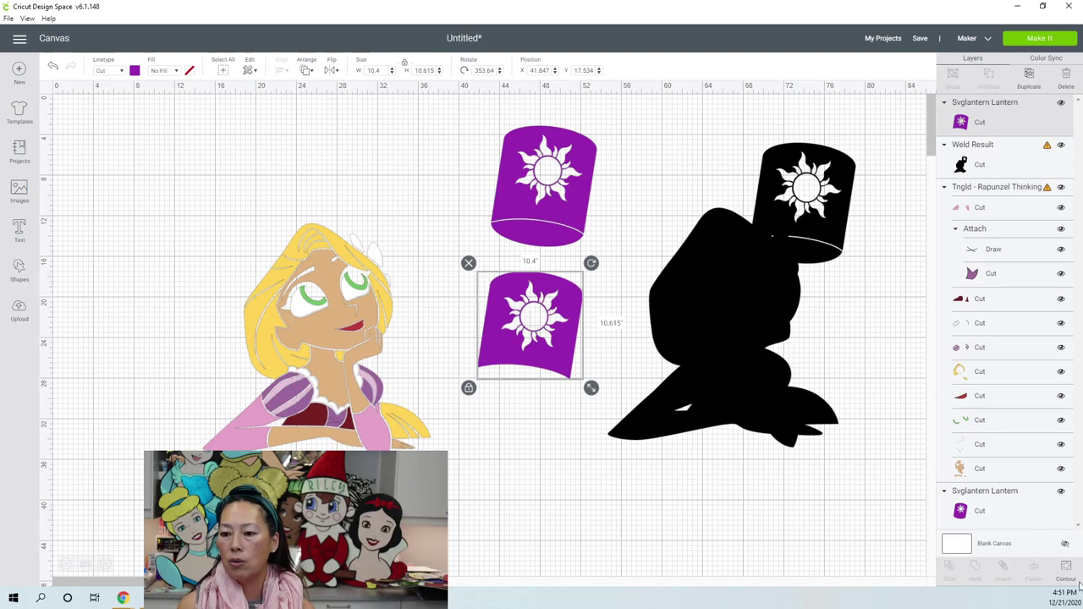
click(1029, 76)
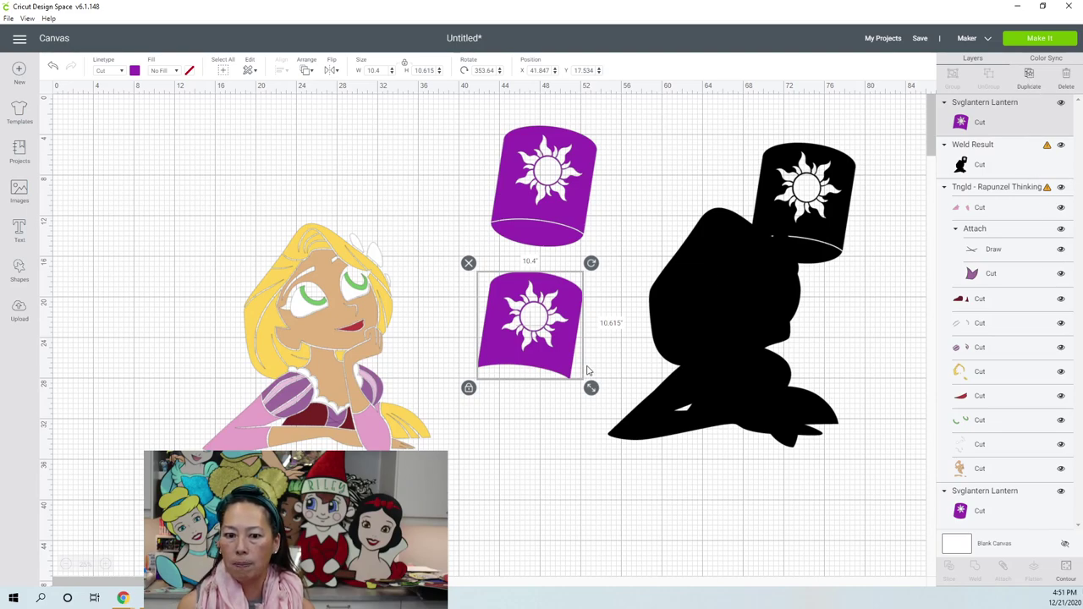
drag(555, 356, 581, 478)
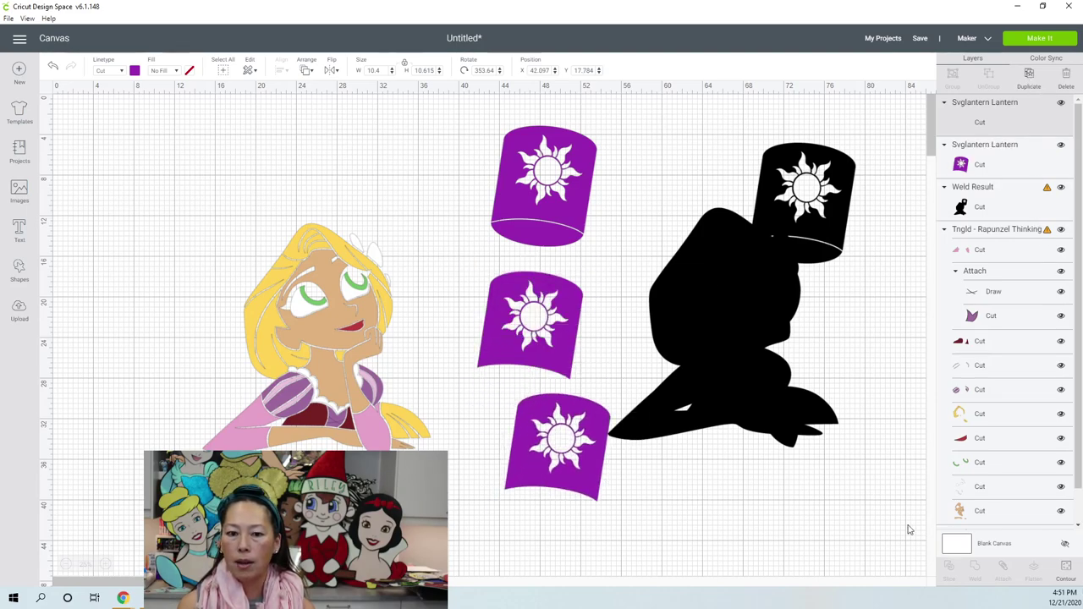
click(1065, 568)
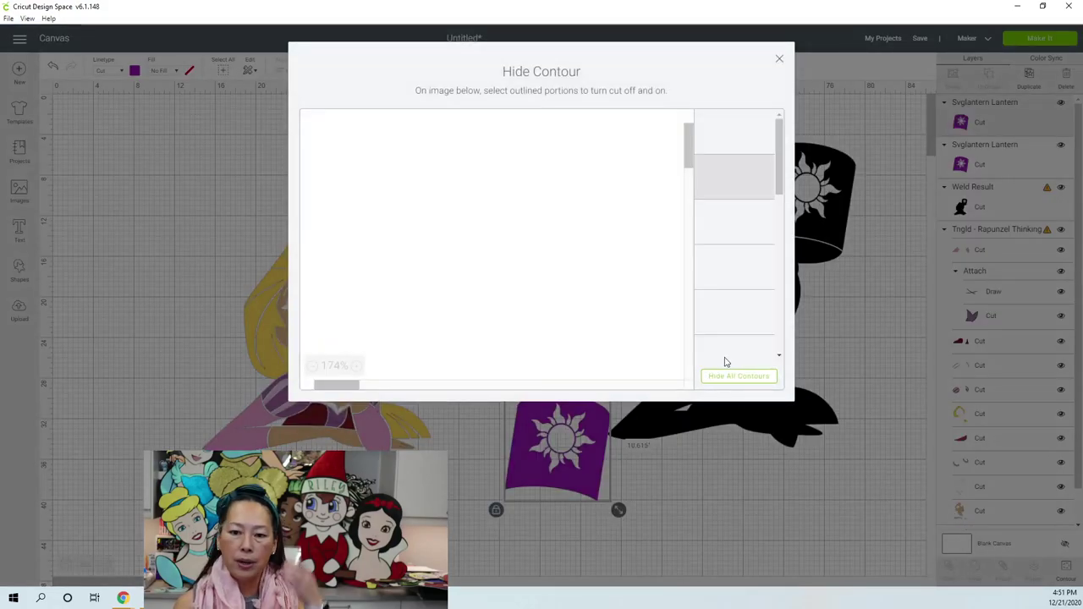
click(749, 191)
click(556, 413)
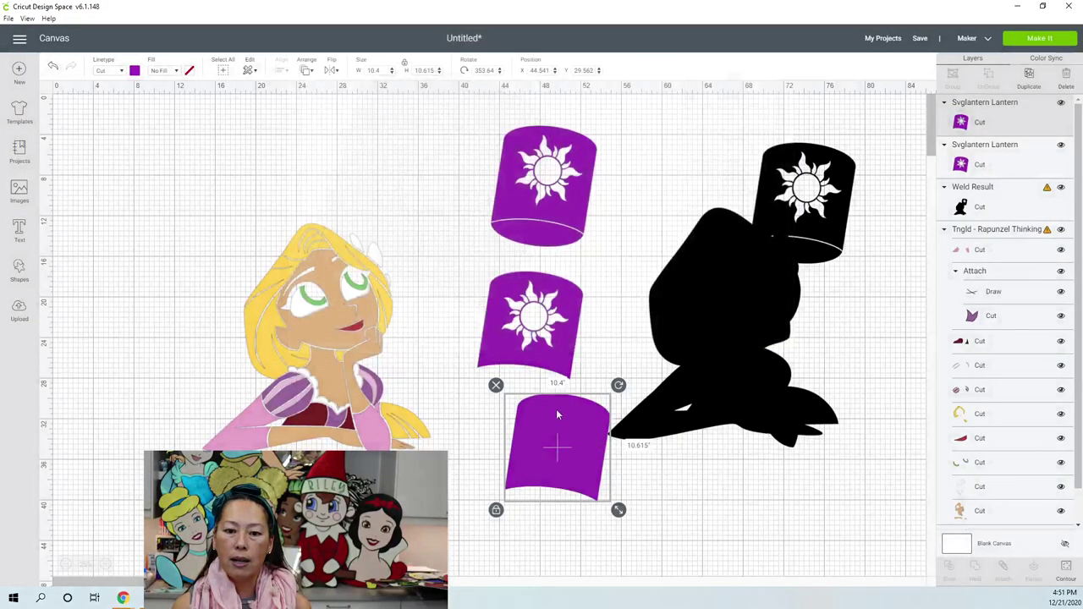
Recolor the solid lantern copy light gray and layer it at the back, directly behind the sun lantern
click(134, 70)
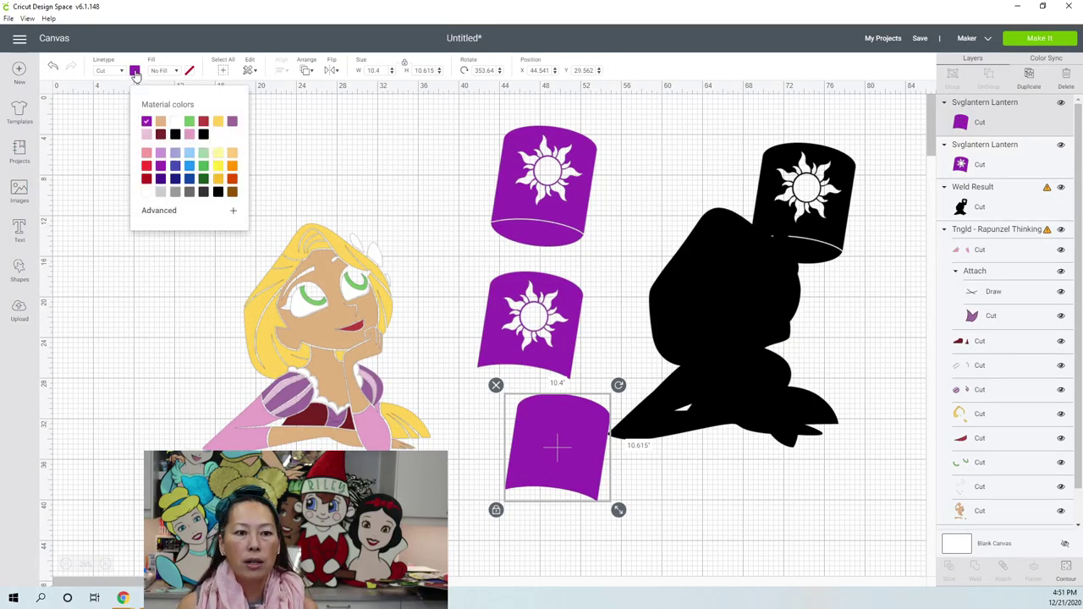
click(157, 194)
drag(555, 457, 528, 333)
click(306, 70)
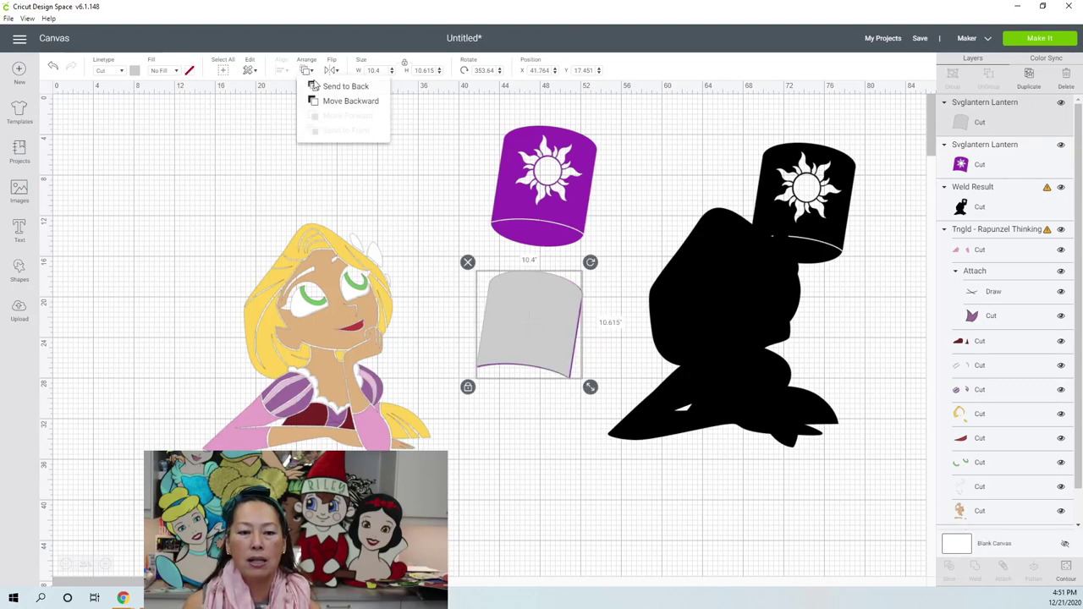
click(334, 87)
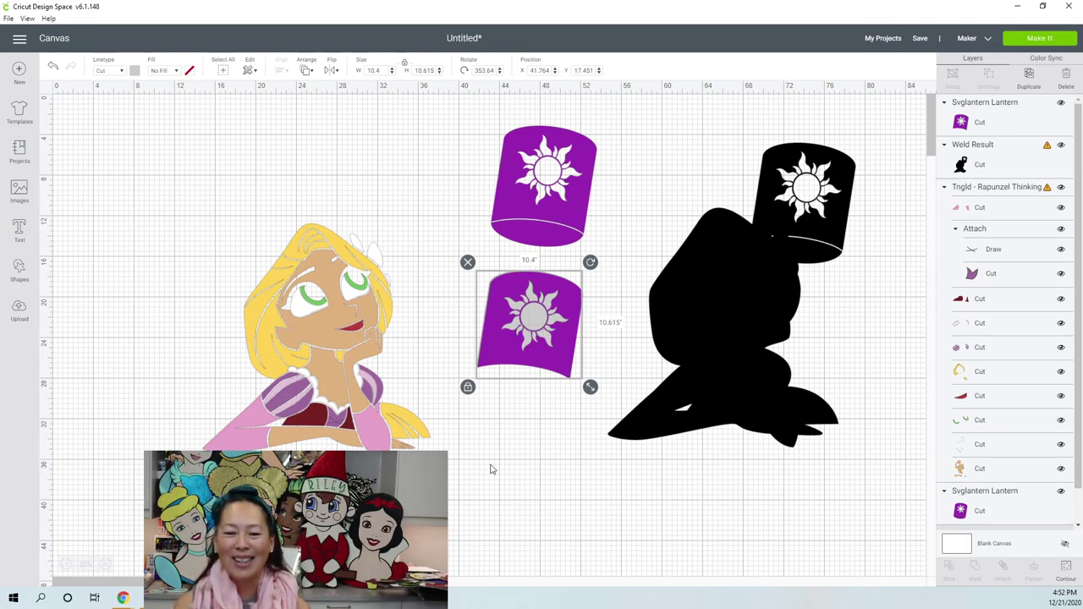
Reduce the upper purple lantern to its bottom oval by hiding all other contours
click(554, 165)
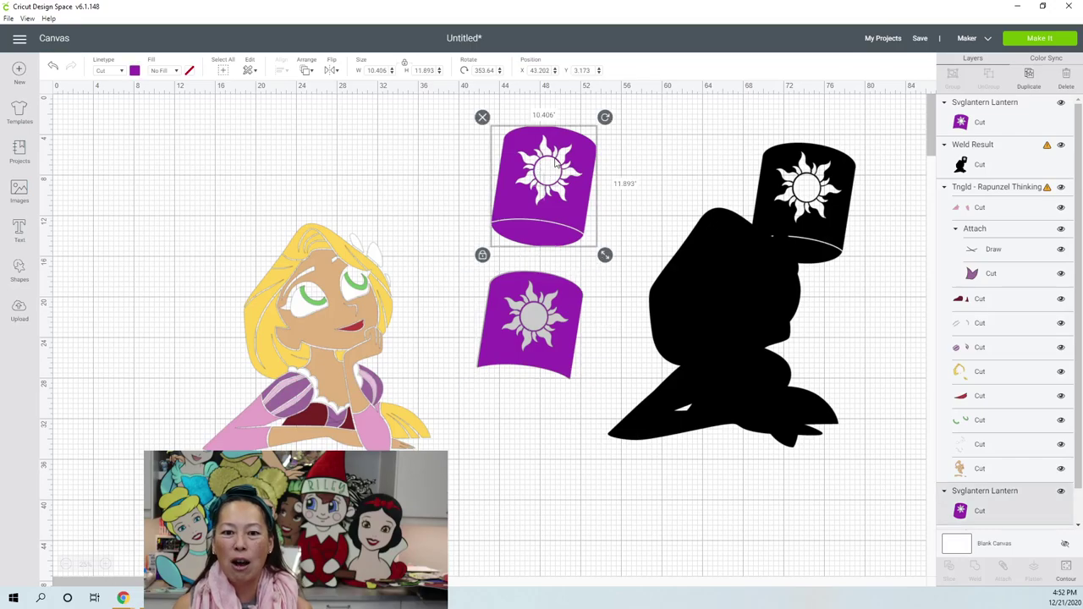
click(1067, 567)
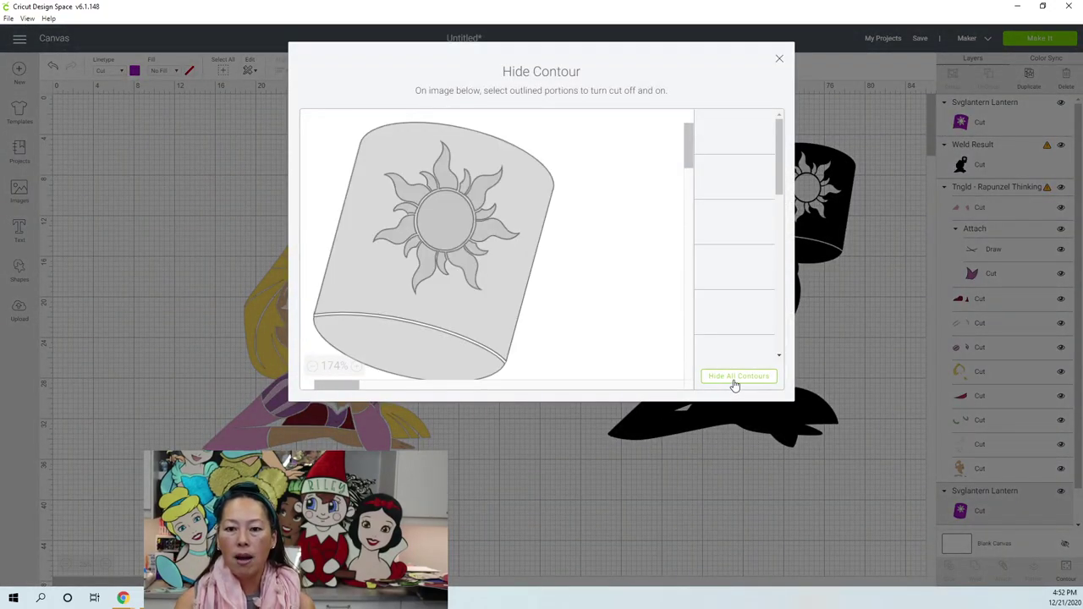
click(734, 381)
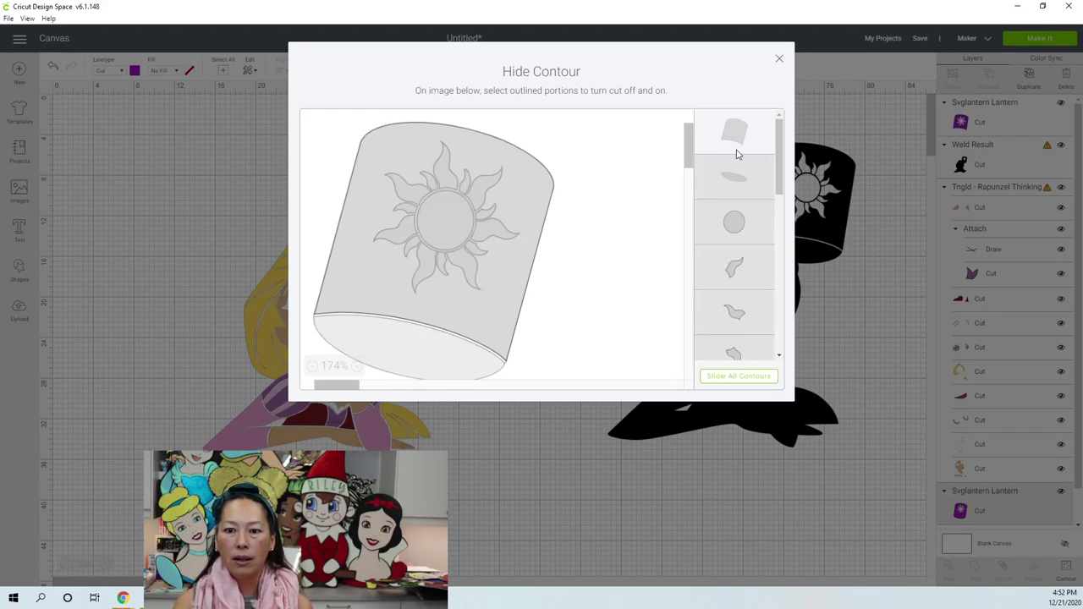
click(736, 179)
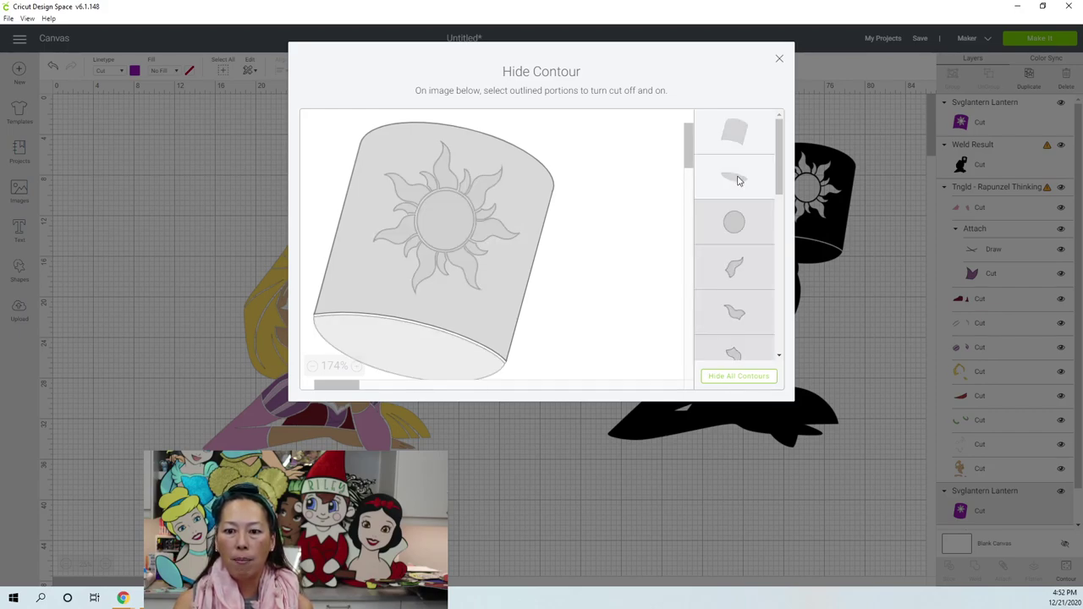
click(759, 137)
click(780, 61)
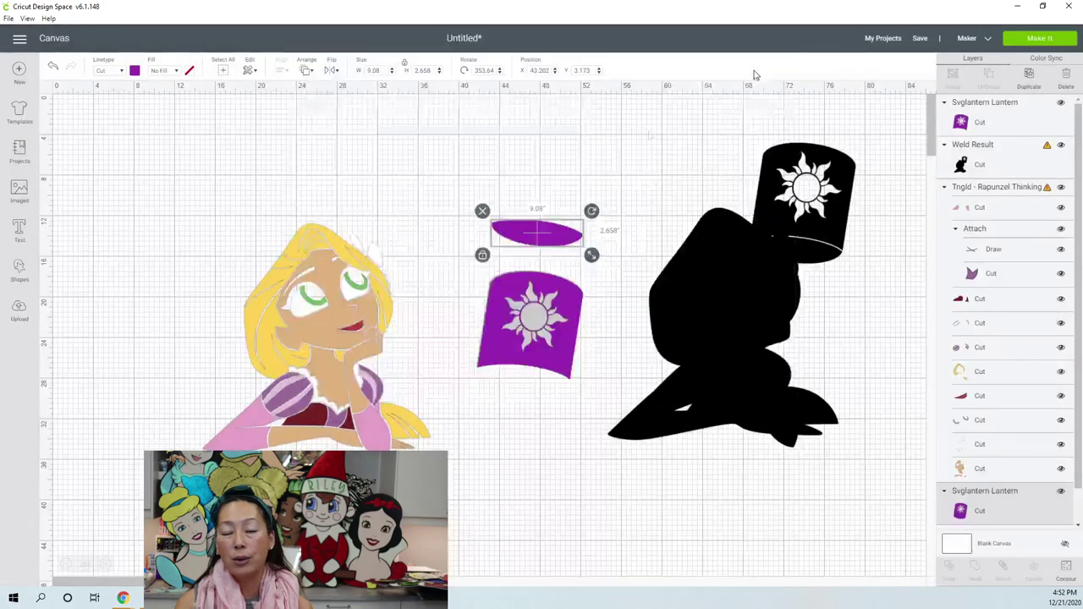
Place the purple oval over the lower edge of the sun lantern
drag(541, 240, 522, 392)
key(ctrl+z)
drag(540, 217, 524, 342)
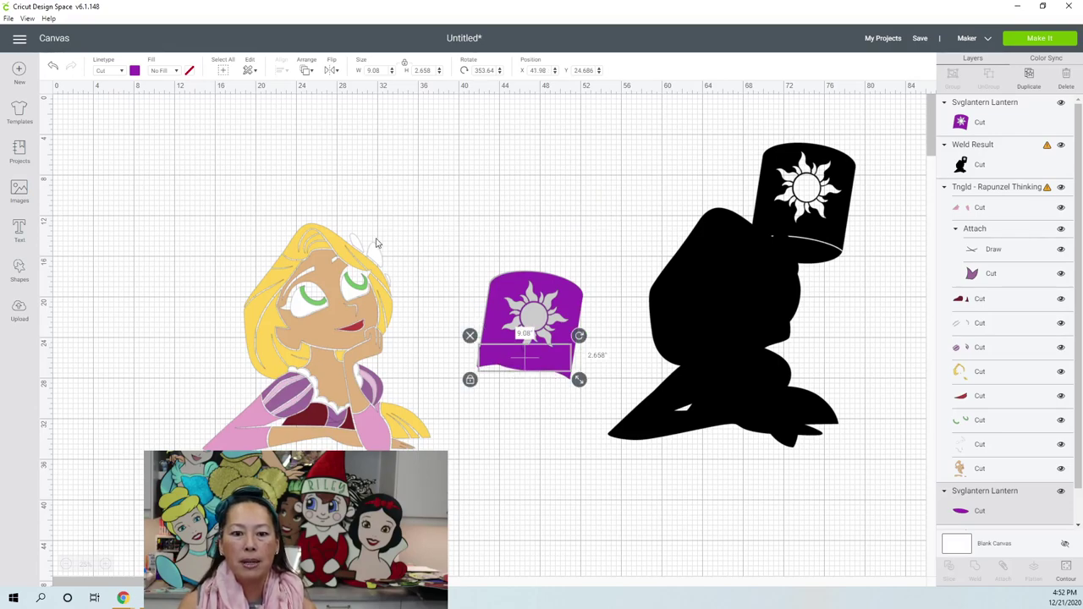
Ungroup Rapunzel, moving her yellow hair lower and the white pieces into the space above the lantern
drag(376, 252, 316, 192)
click(989, 78)
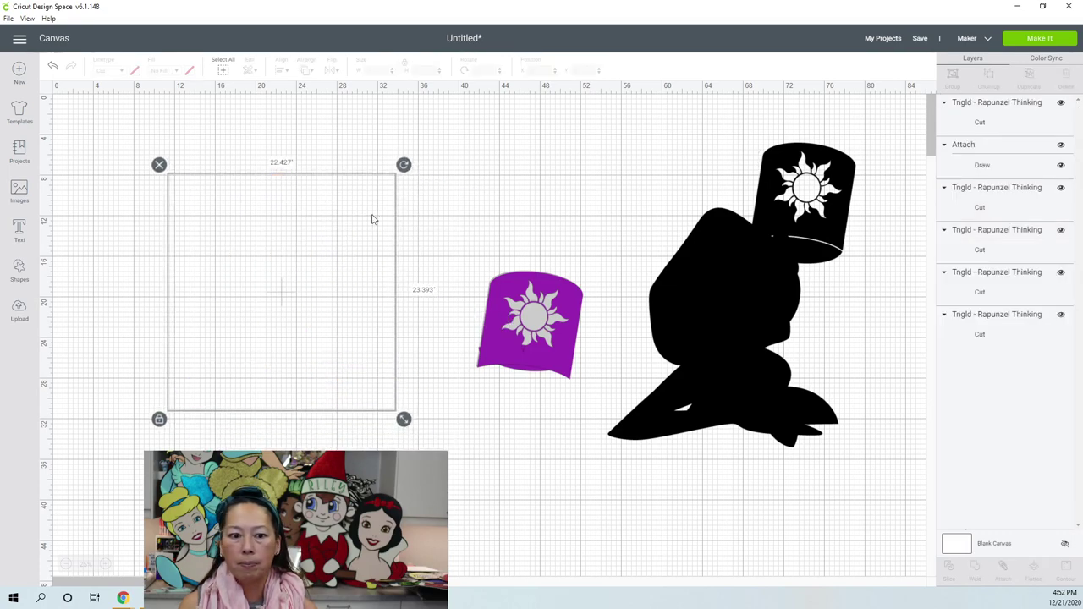
click(347, 205)
drag(379, 203, 315, 304)
click(342, 209)
drag(342, 209, 517, 208)
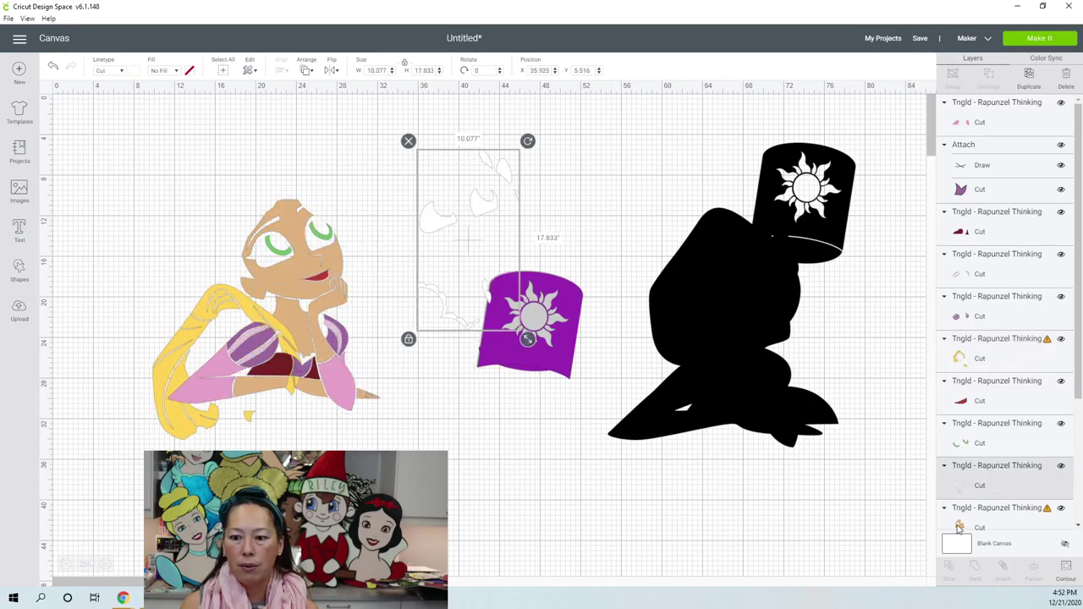
Hide the contours of the two flower petals and the small sliver in the white layer, and move the remaining white pieces higher
click(1066, 567)
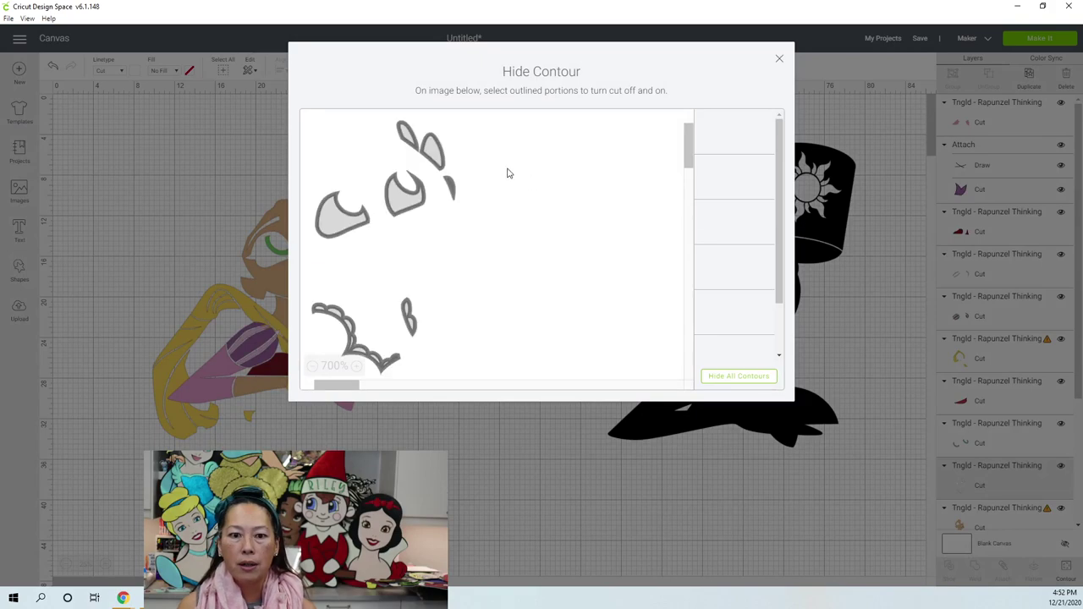
click(448, 188)
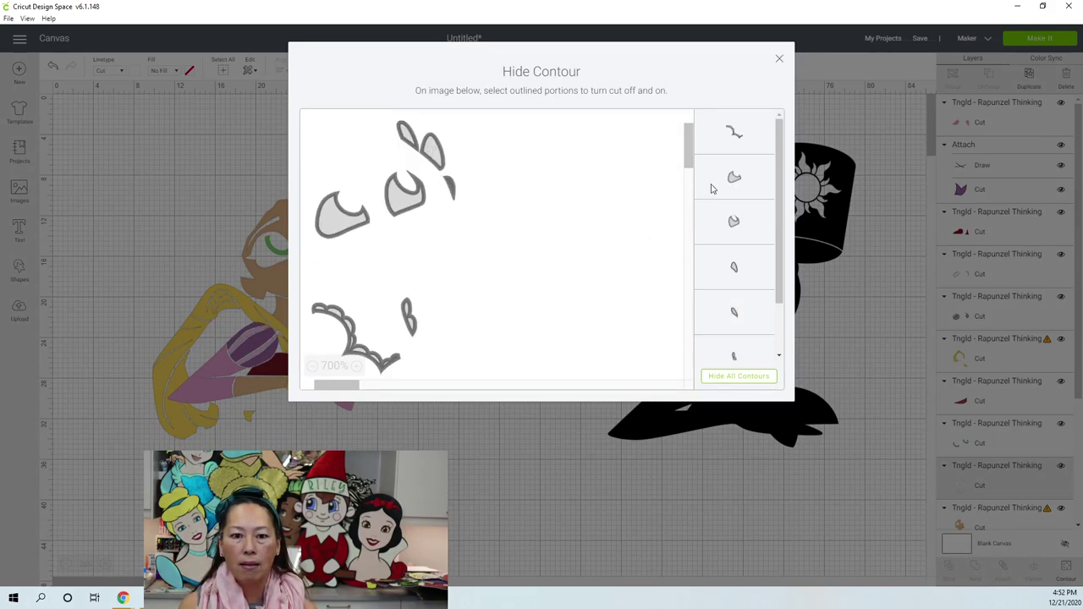
scroll(764, 253, down, 2)
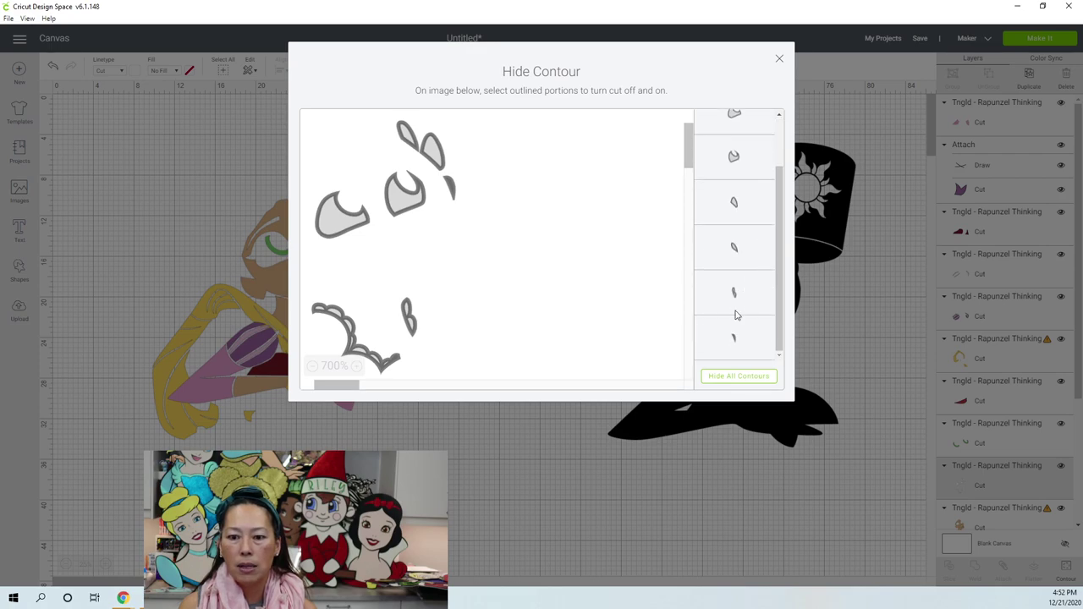
click(732, 342)
click(745, 245)
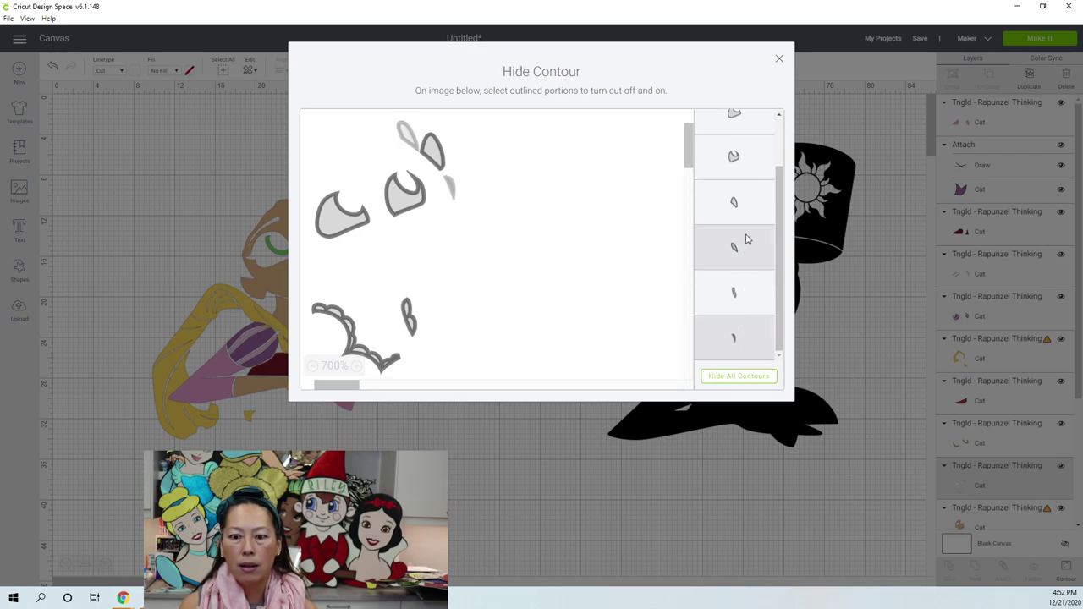
click(748, 208)
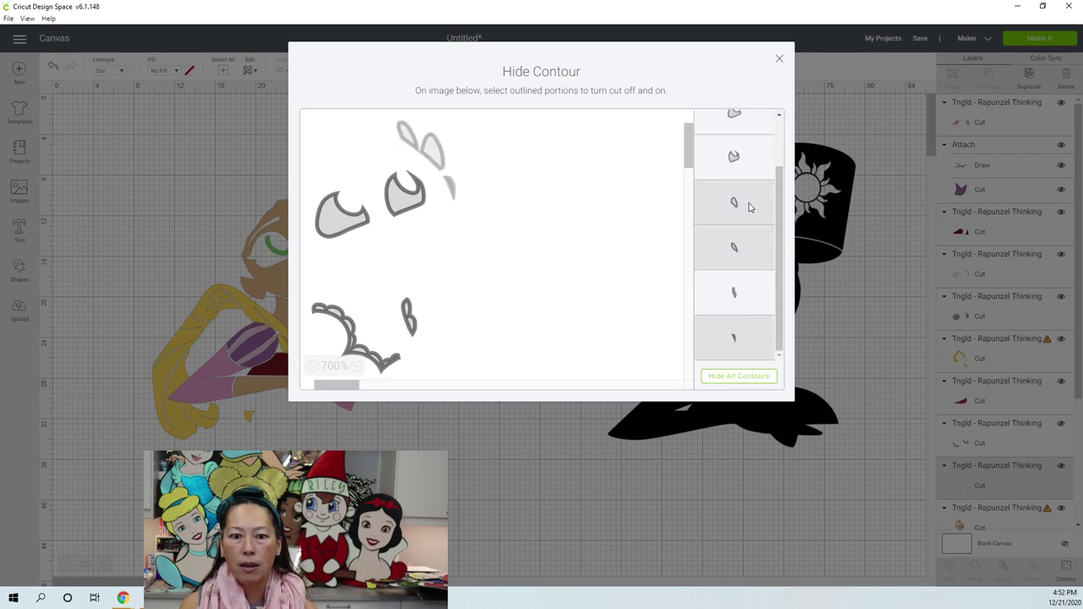
click(779, 58)
drag(426, 200, 385, 129)
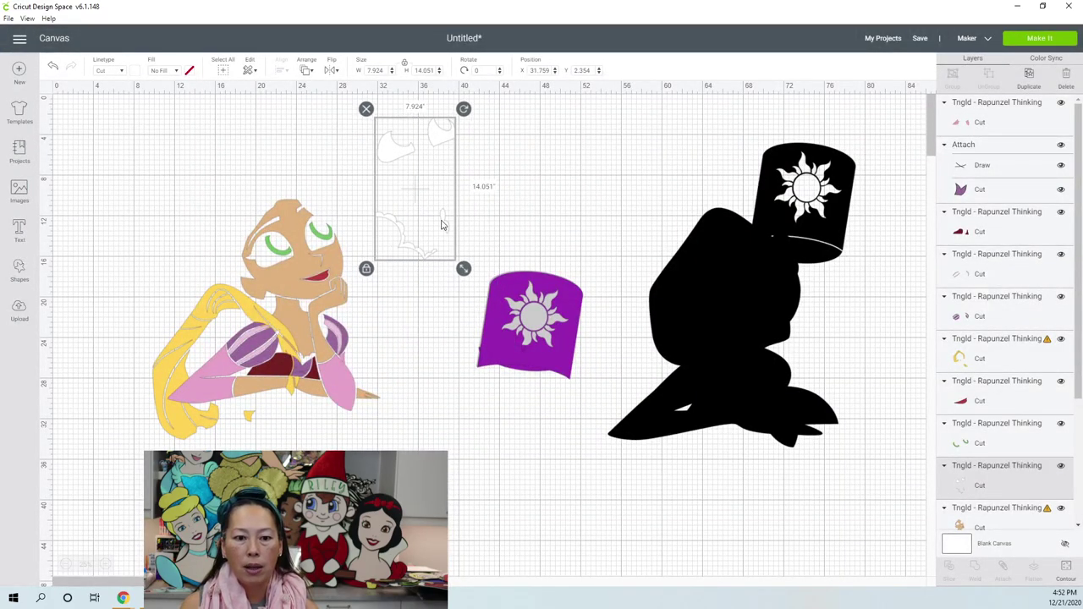
Insert a square below the purple lantern and enlarge it to about 22.4 inches, keeping the white pieces clear of it
click(25, 263)
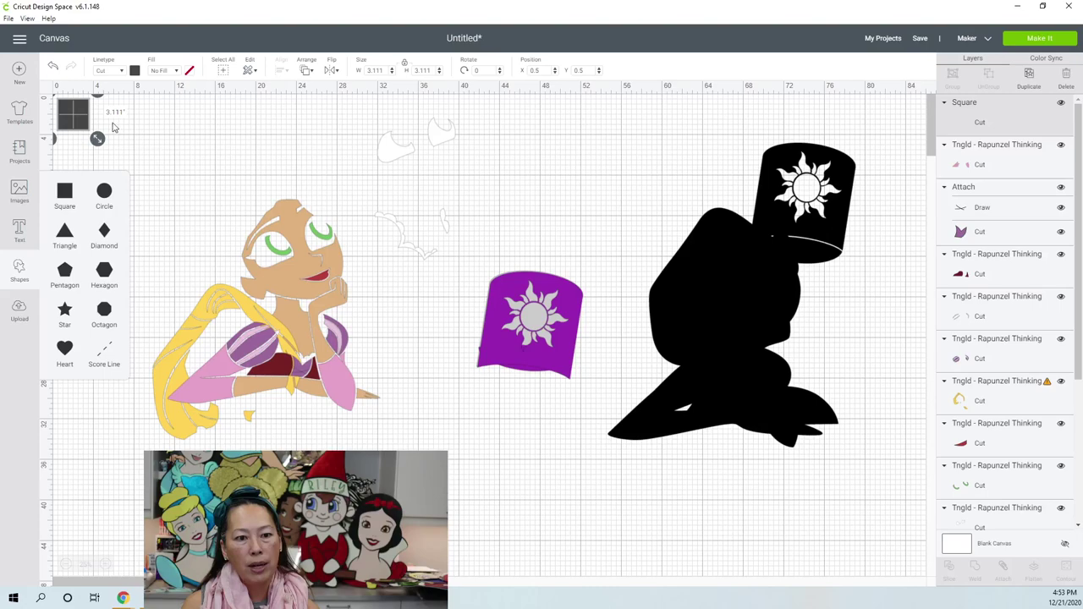
drag(73, 112, 469, 404)
click(420, 216)
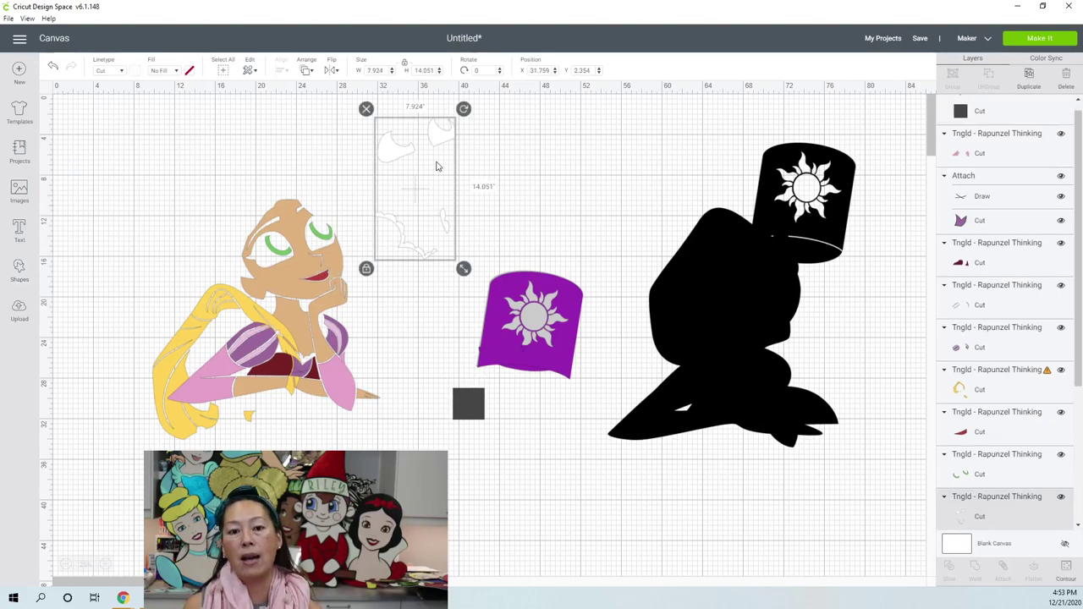
drag(437, 139, 473, 140)
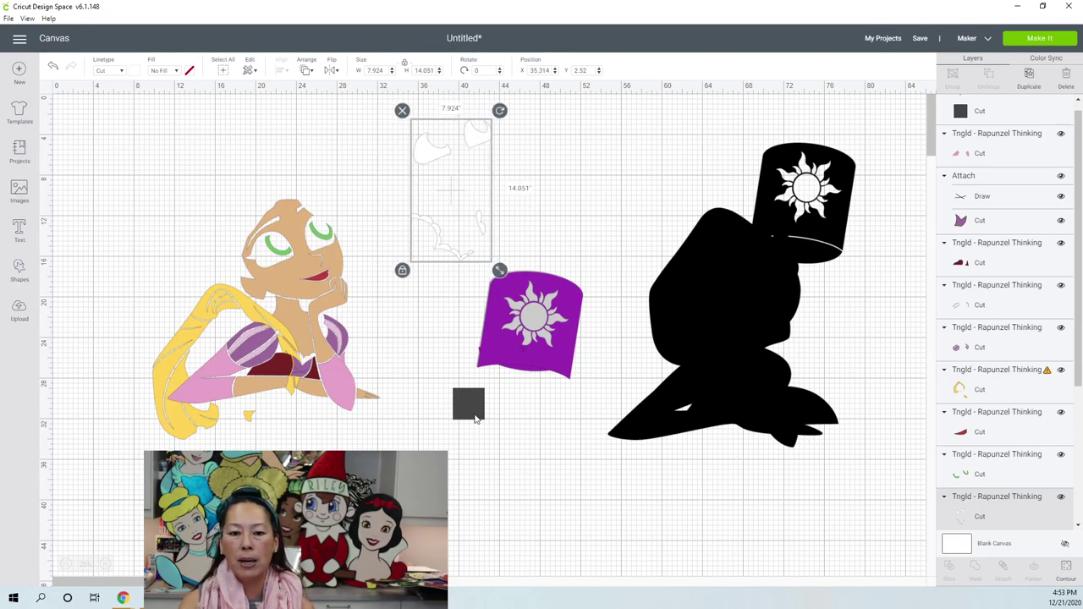
click(476, 419)
drag(493, 428, 679, 592)
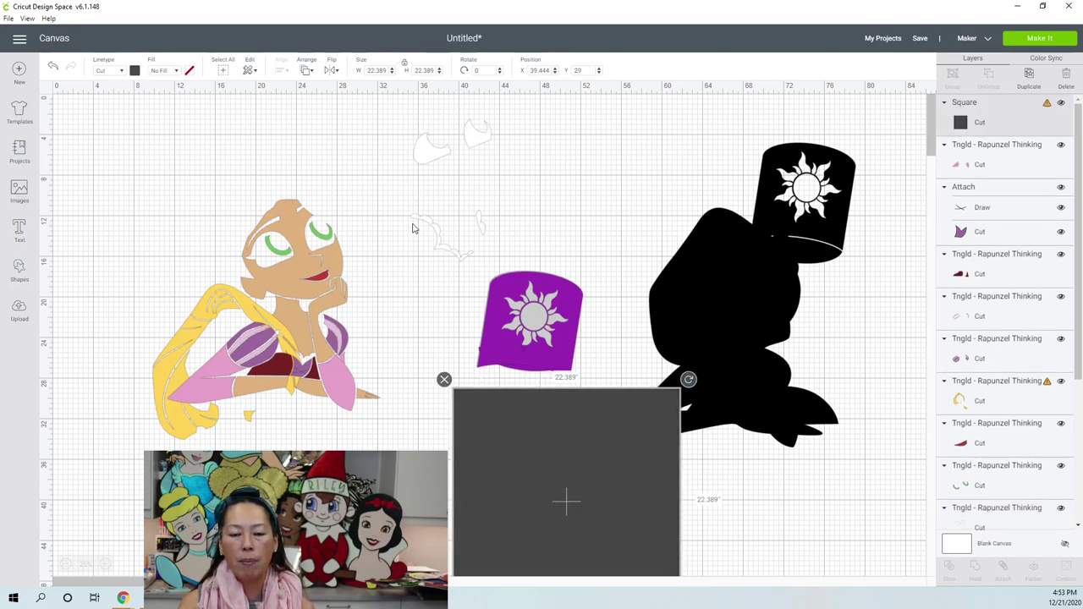
Move the white pieces so the collar and small lower piece overlap the dark square while the eye whites stay outside it
click(423, 386)
drag(423, 387, 408, 431)
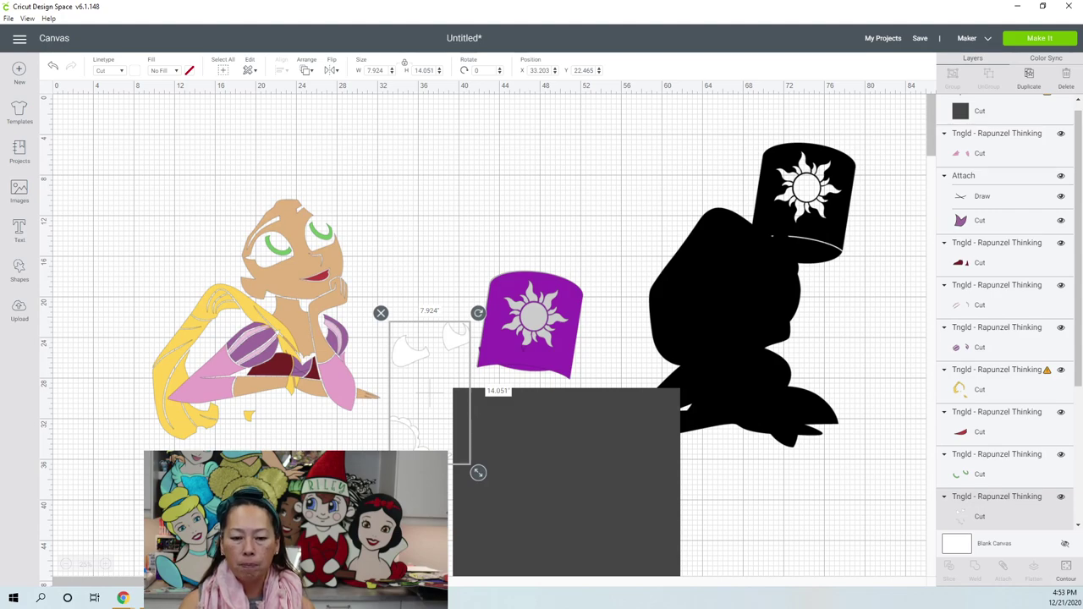
click(435, 432)
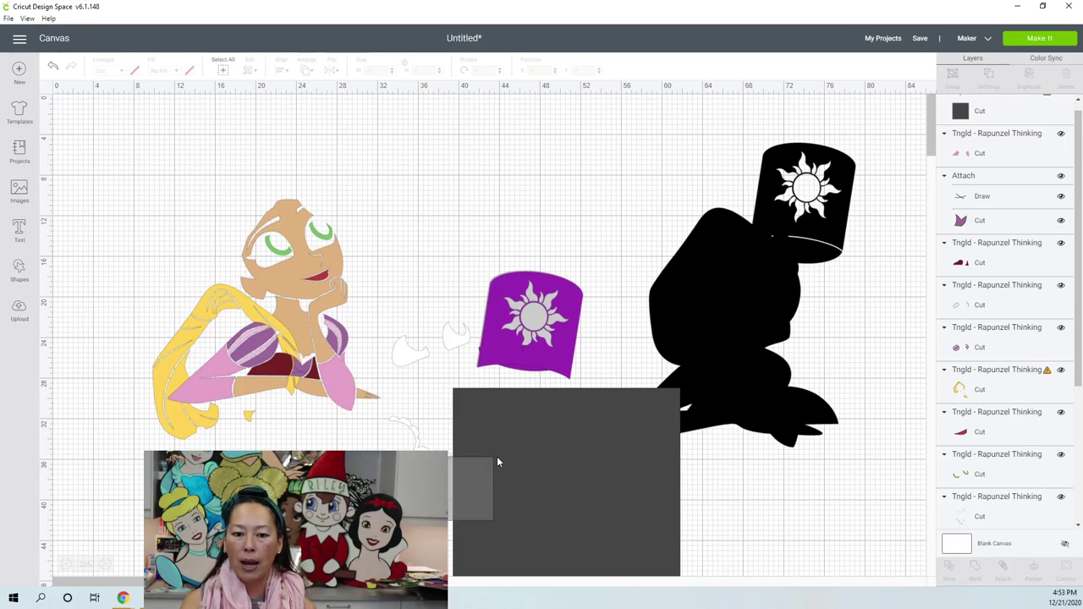
click(550, 472)
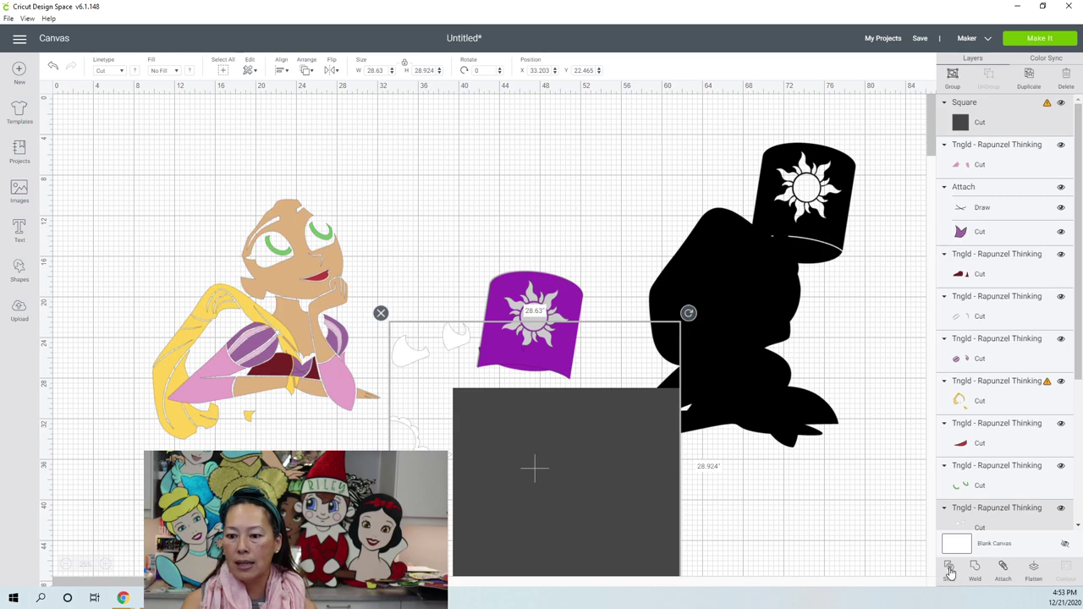
click(834, 529)
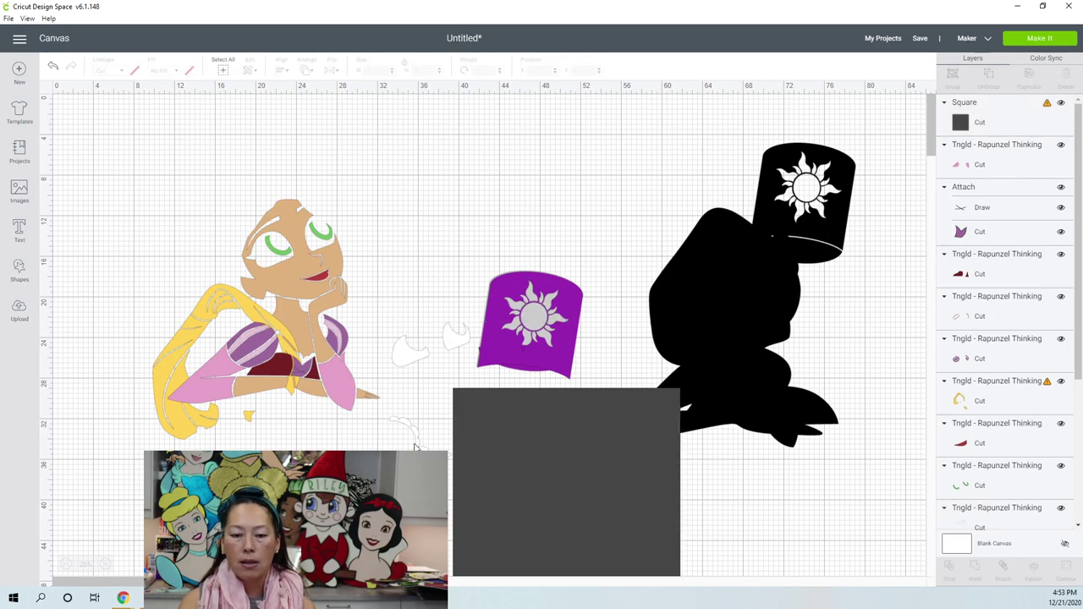
click(414, 446)
drag(415, 447, 381, 453)
drag(431, 411, 630, 437)
Slice the white pieces with the dark square to separate the lower pieces from the eye whites
click(622, 259)
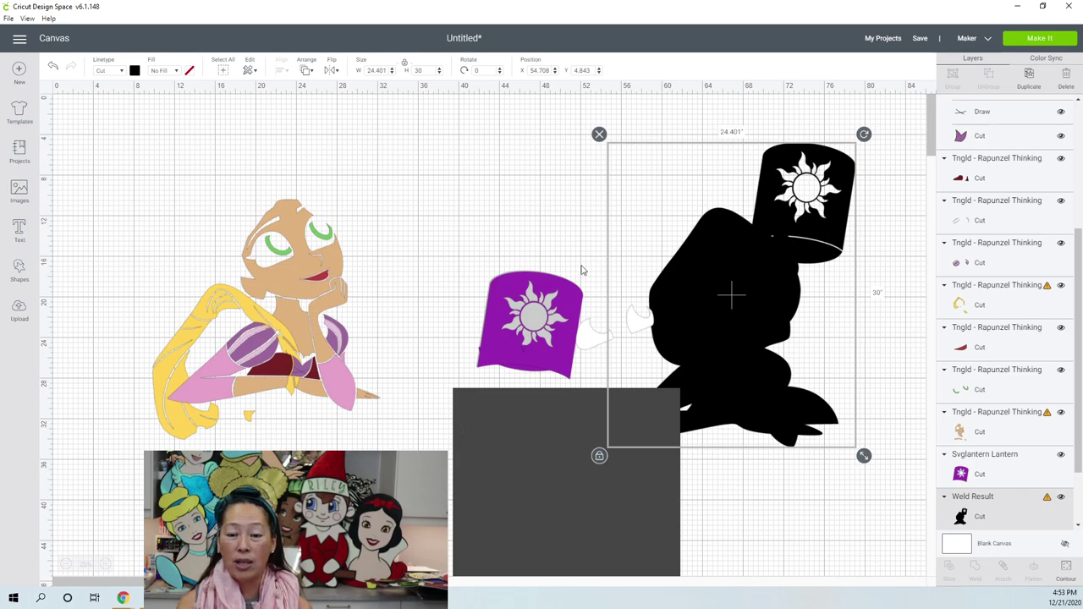
click(603, 228)
drag(603, 228, 604, 411)
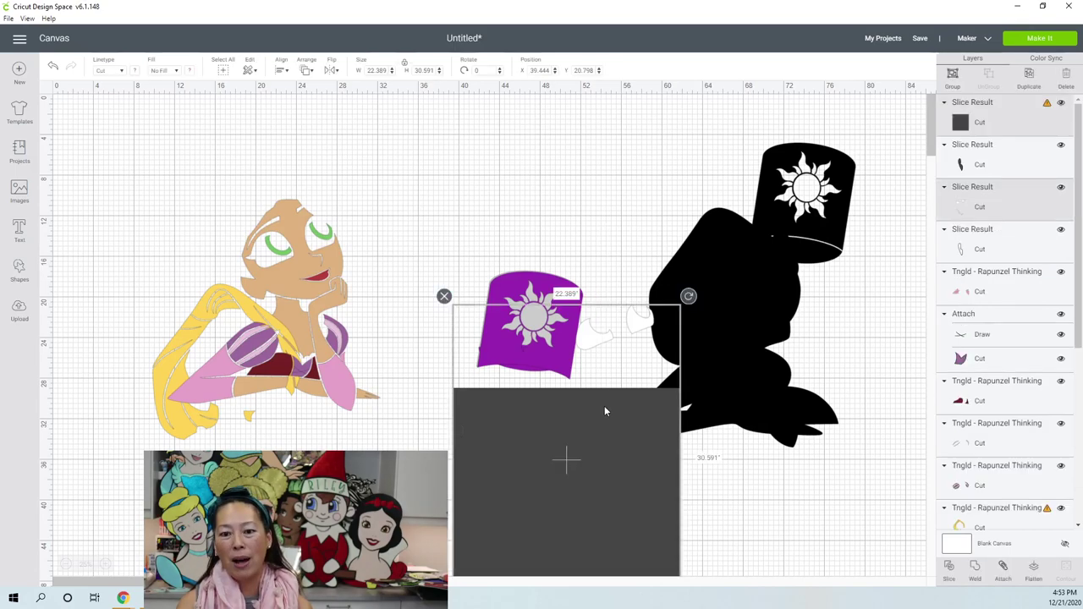
click(889, 516)
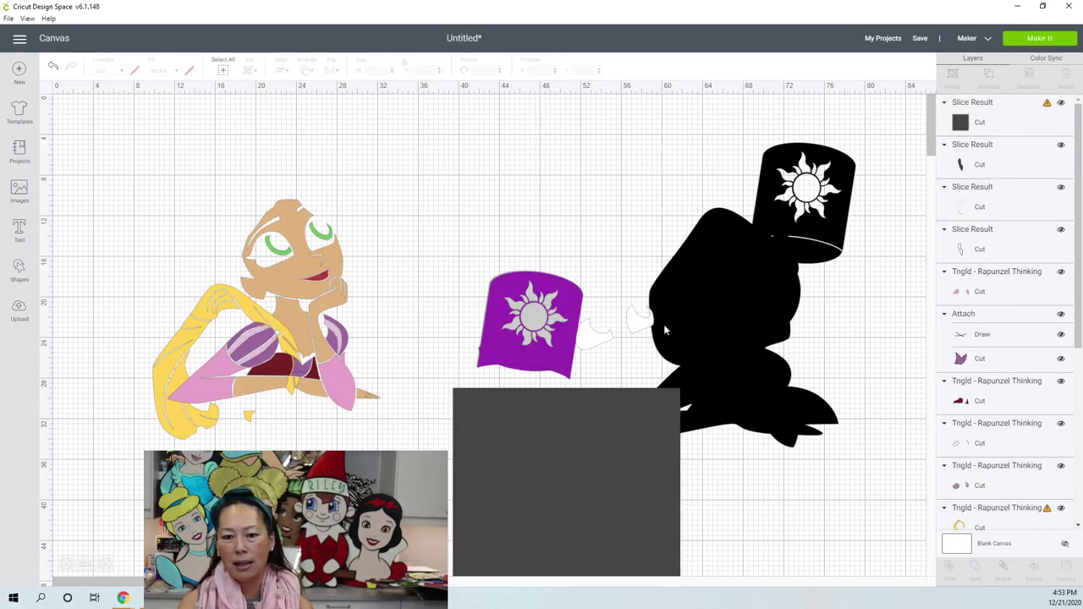
Move the eye whites so only one overlaps the dark square, and slice the pair apart with the square
drag(601, 339, 735, 357)
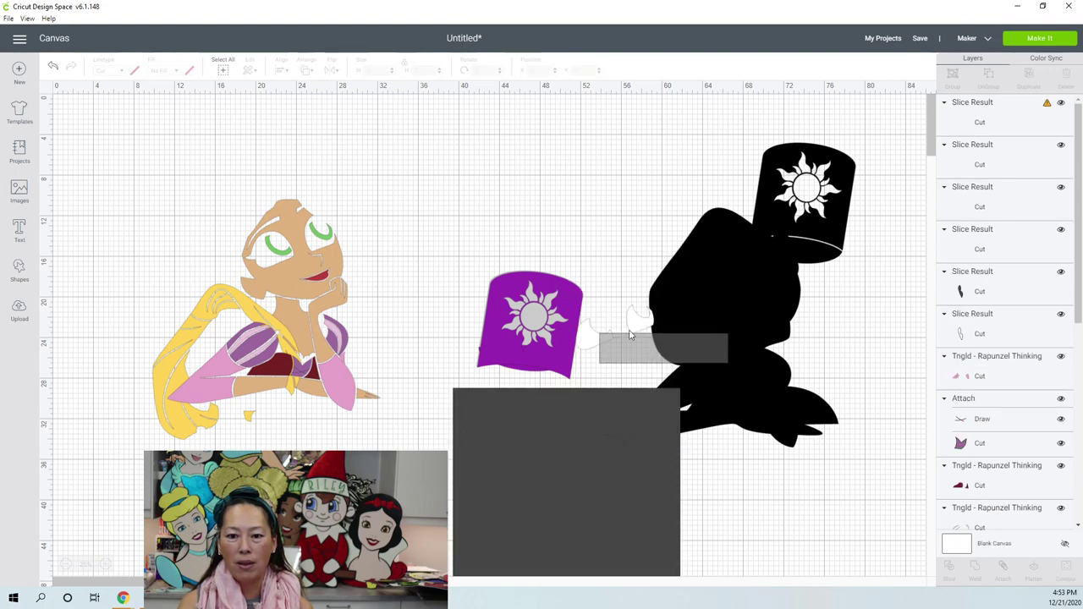
click(600, 335)
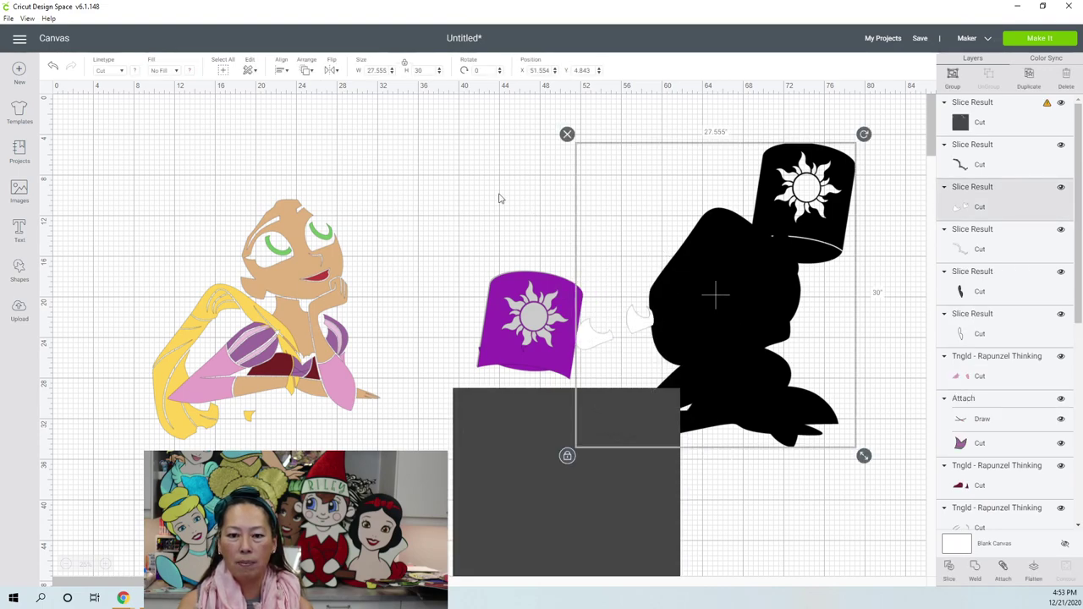
click(554, 241)
click(591, 337)
drag(591, 337, 658, 512)
click(772, 522)
drag(772, 524, 625, 504)
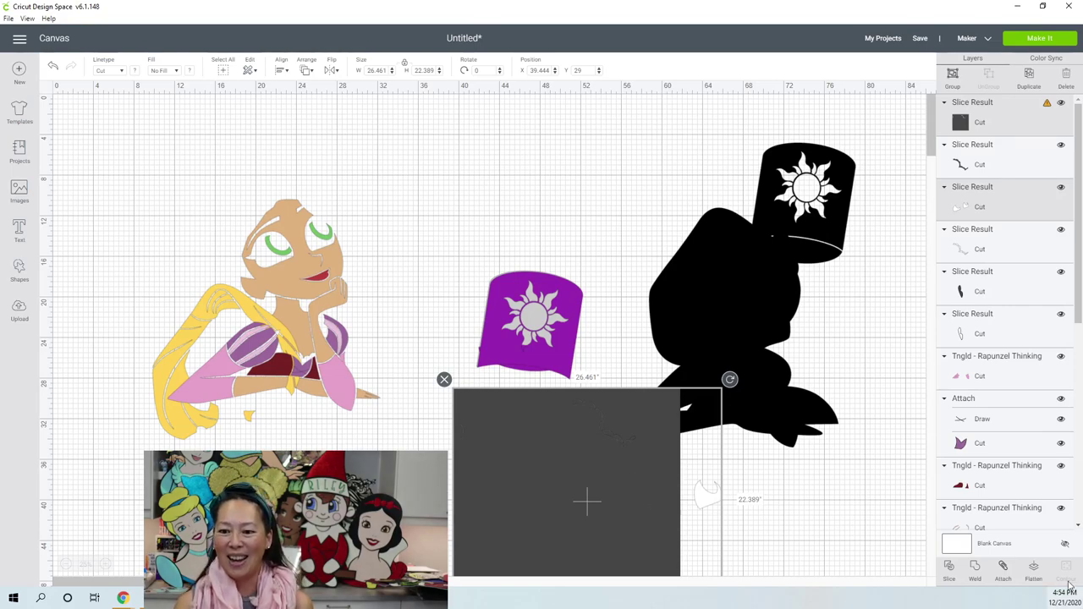
click(947, 569)
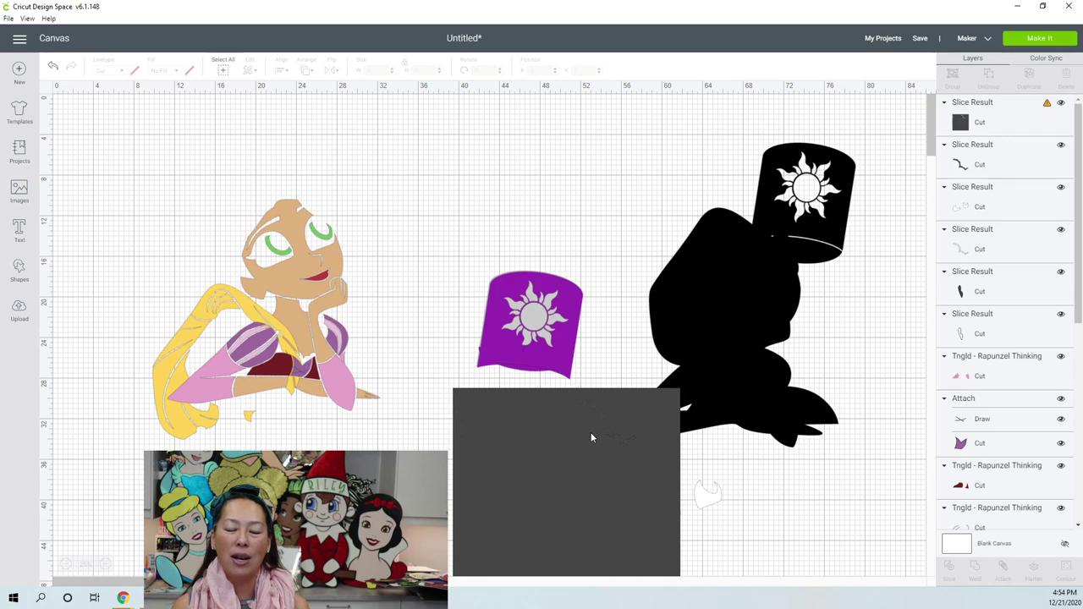
Delete the dark square and the three dark slice leftovers, keeping only the white pieces
drag(458, 389, 359, 198)
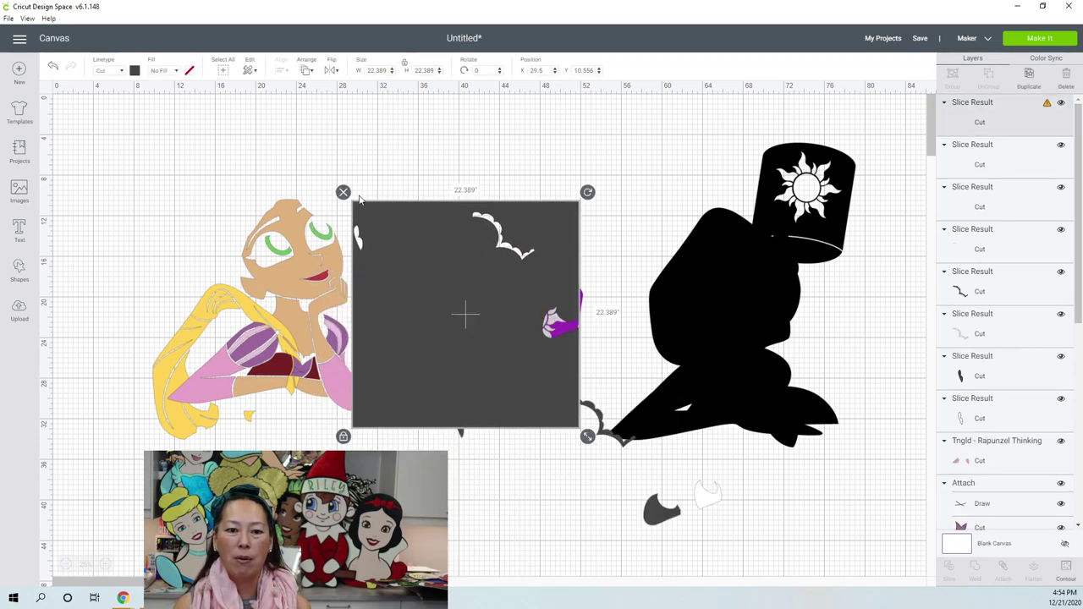
click(343, 192)
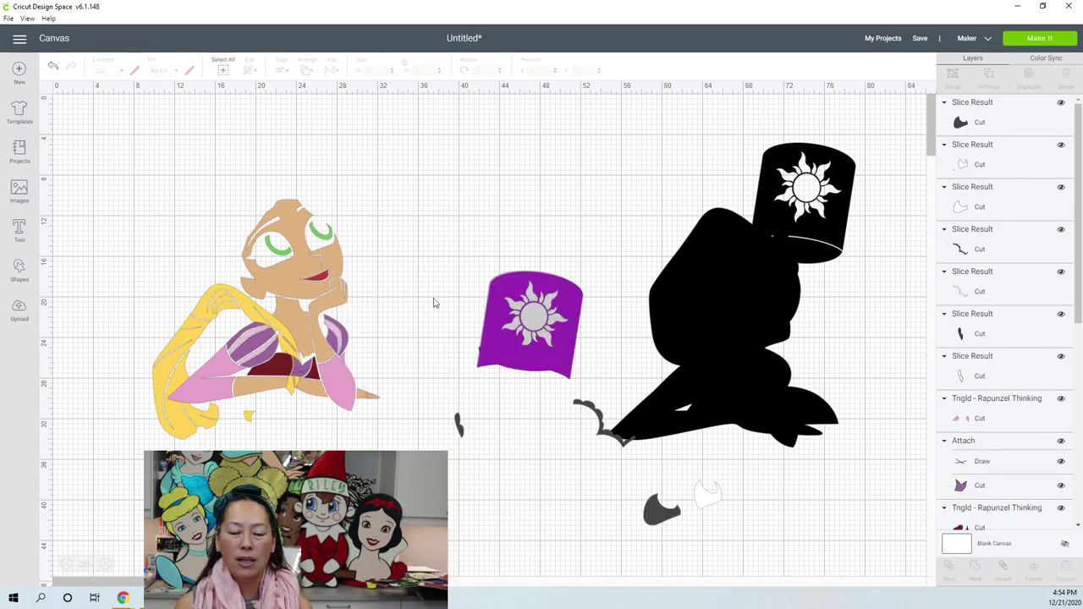
drag(457, 423, 450, 174)
drag(588, 415, 458, 175)
mouse_move(647, 505)
mouse_down()
mouse_move(512, 256)
mouse_move(432, 135)
mouse_move(404, 144)
mouse_move(542, 223)
mouse_up()
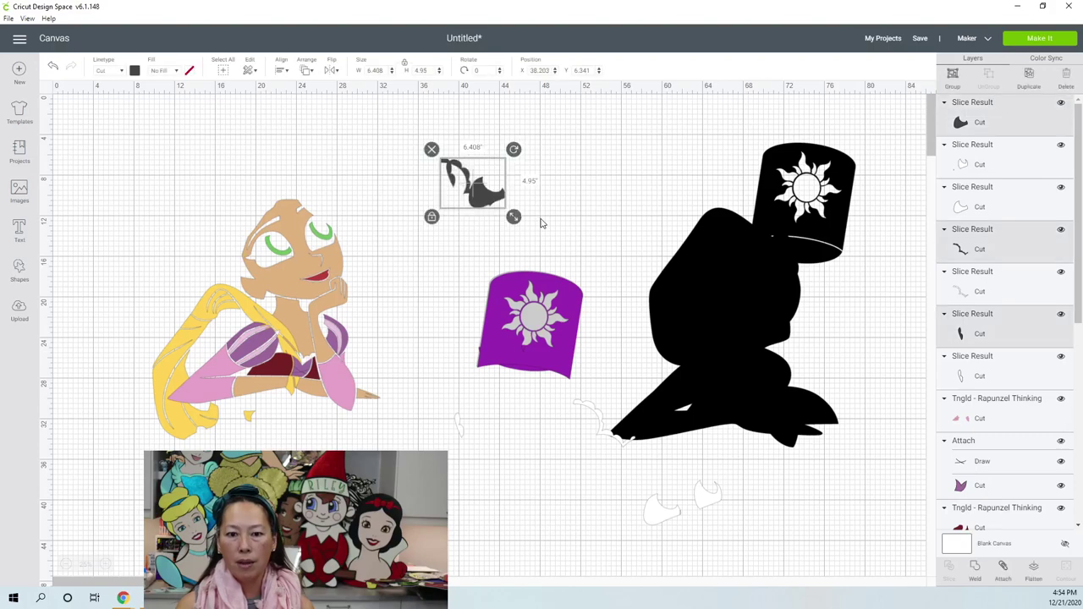
key(Delete)
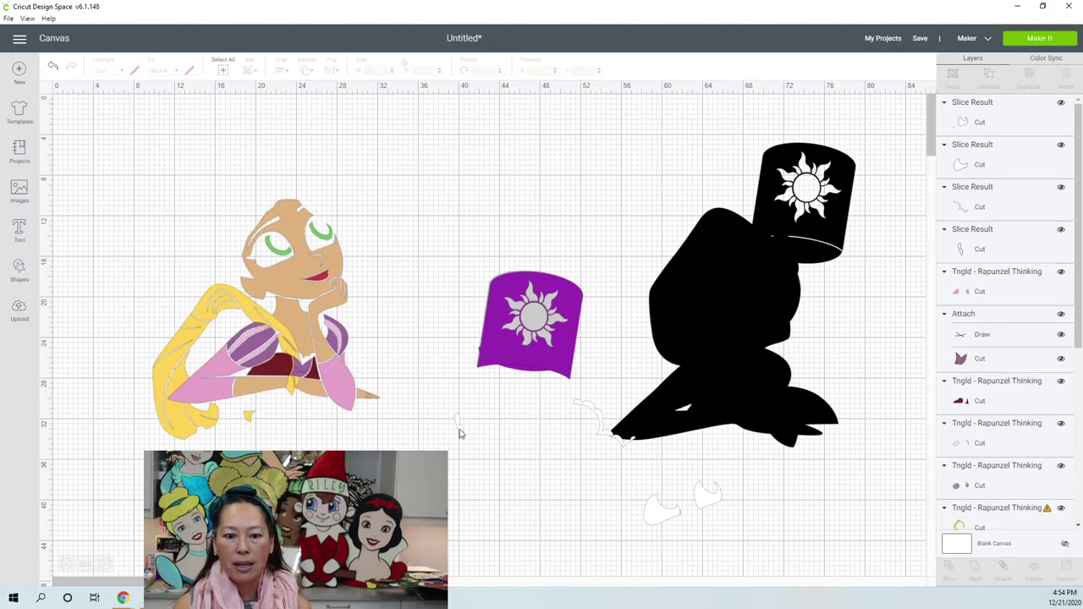
Gather the two separated eye whites beside the white collar piece below the purple lantern
click(461, 432)
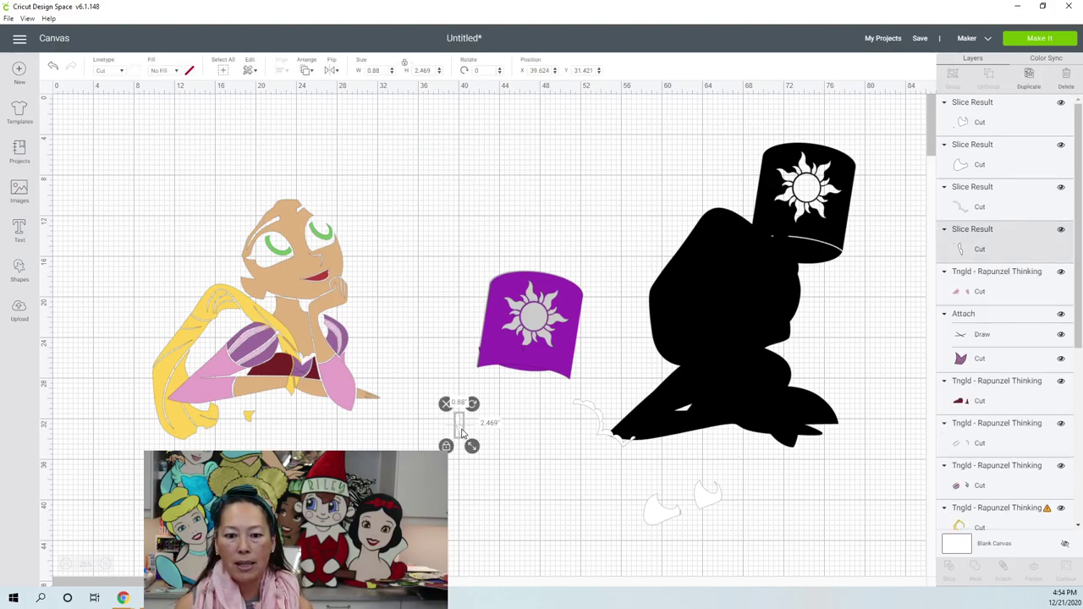
click(585, 433)
drag(658, 506, 592, 447)
drag(709, 495, 534, 438)
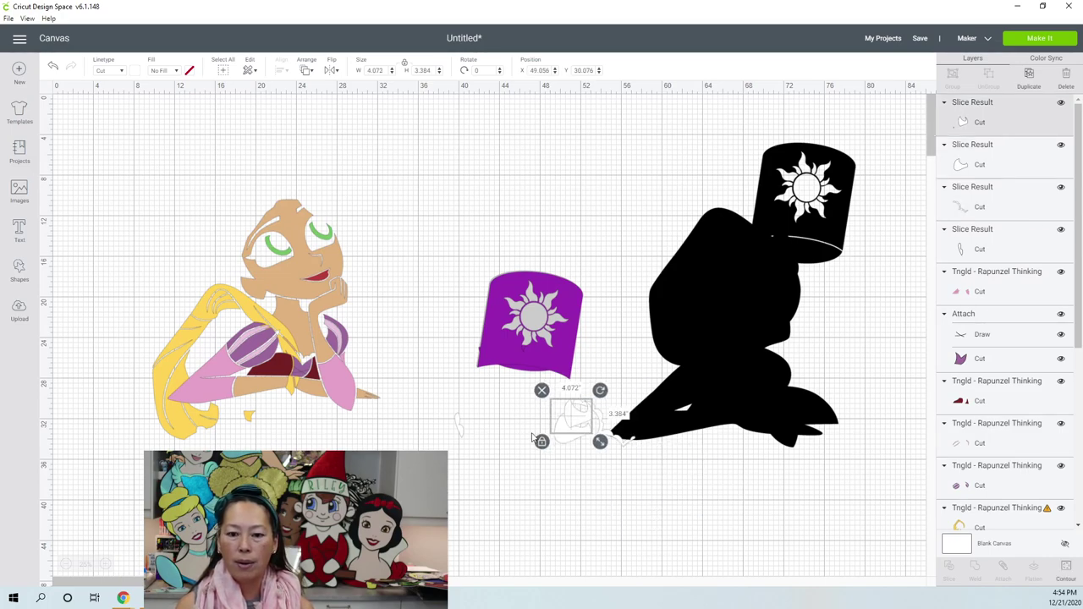
Move the yellow hair layer off Rapunzel into the open area above the purple lantern
click(246, 291)
drag(256, 296, 471, 148)
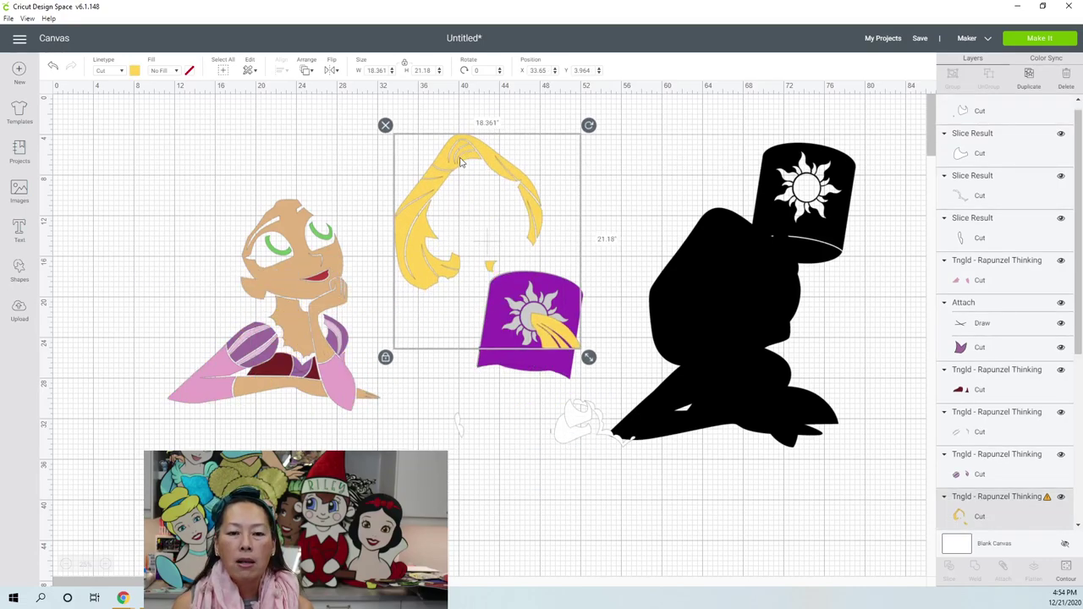
click(105, 564)
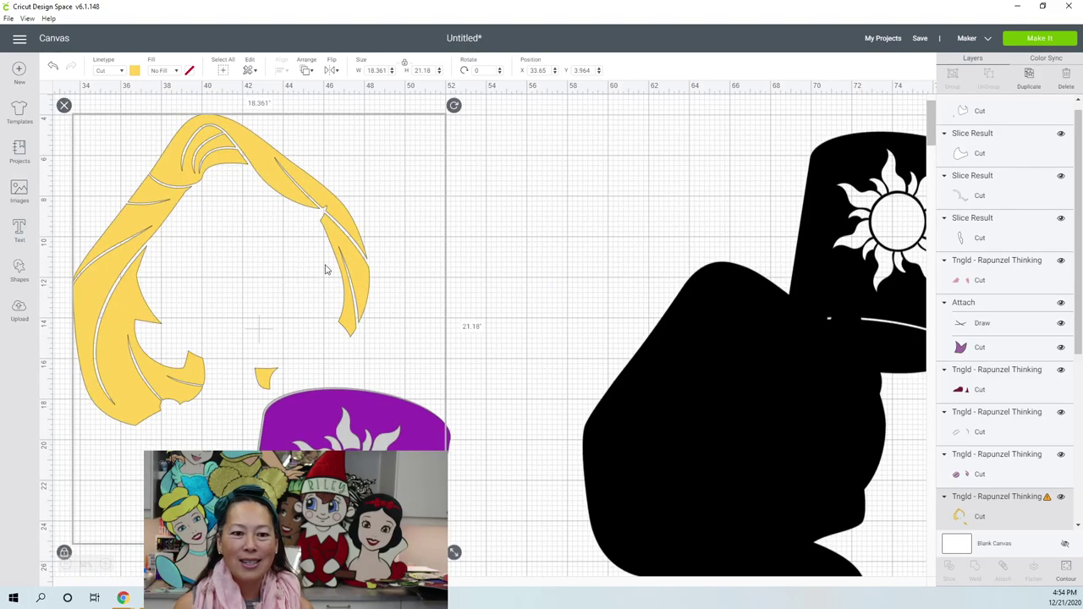
drag(326, 269, 548, 274)
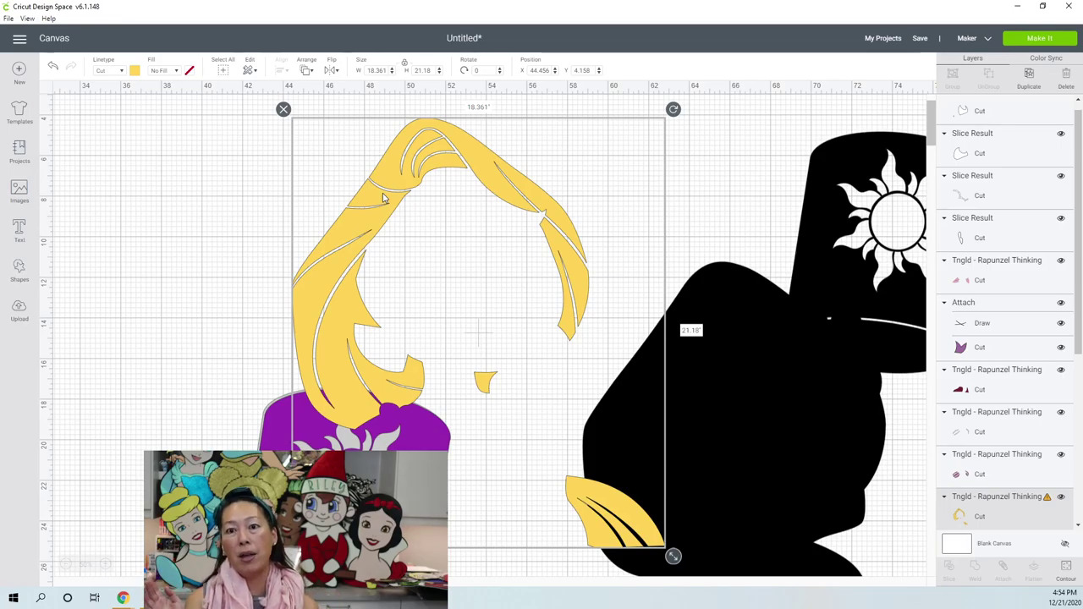
drag(453, 179, 300, 183)
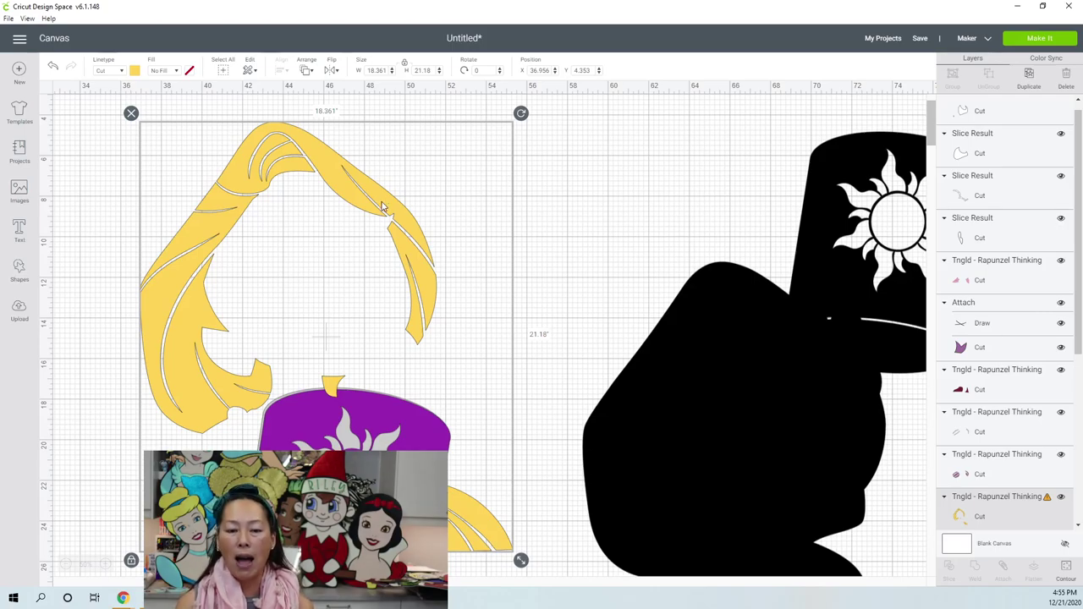
Duplicate the yellow hair layer four times
click(1031, 76)
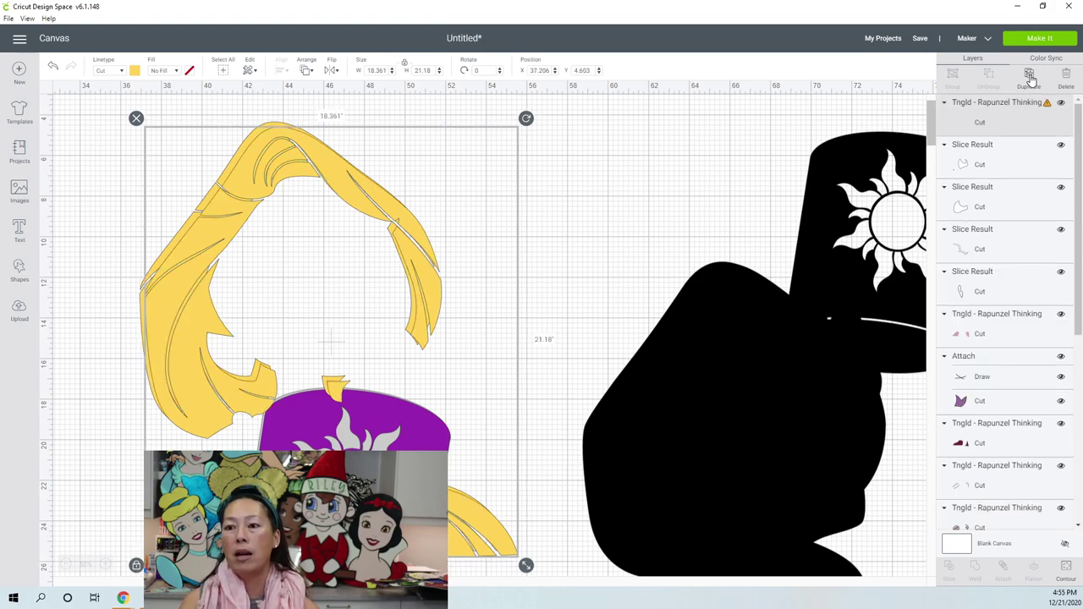
click(1031, 77)
click(1030, 76)
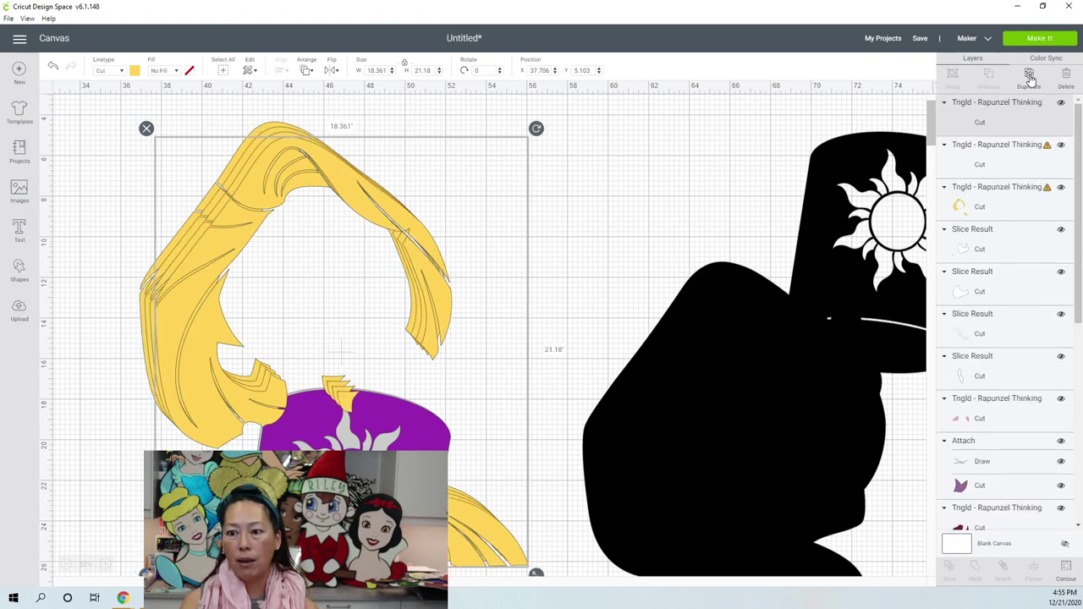
click(1031, 76)
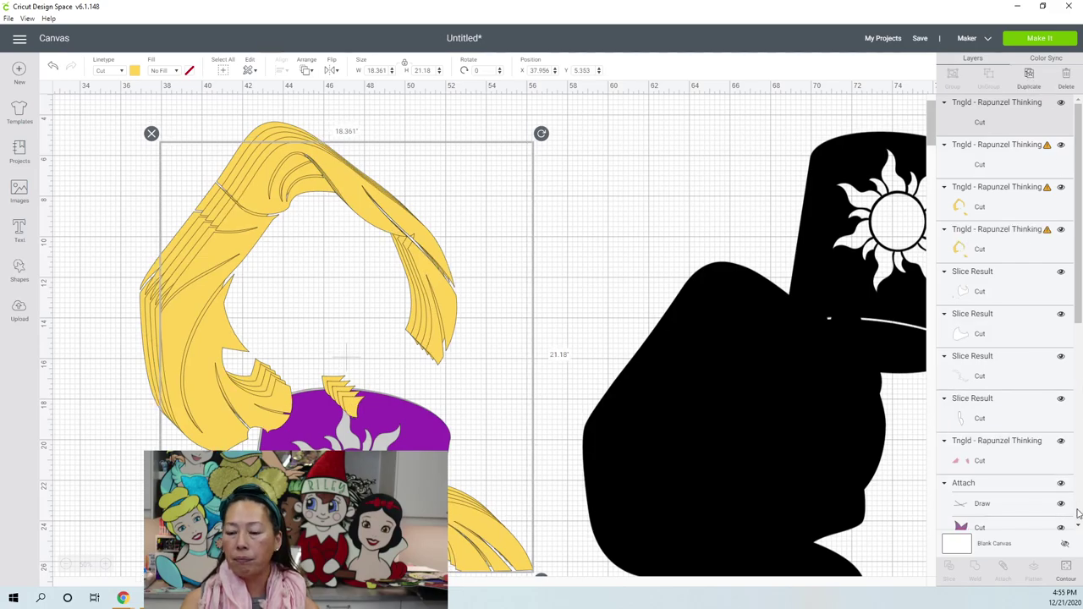
Hide all contours of the top hair copy except the long side lock, and place the lock clear of the hair, rotated to about 336.85°
click(1070, 577)
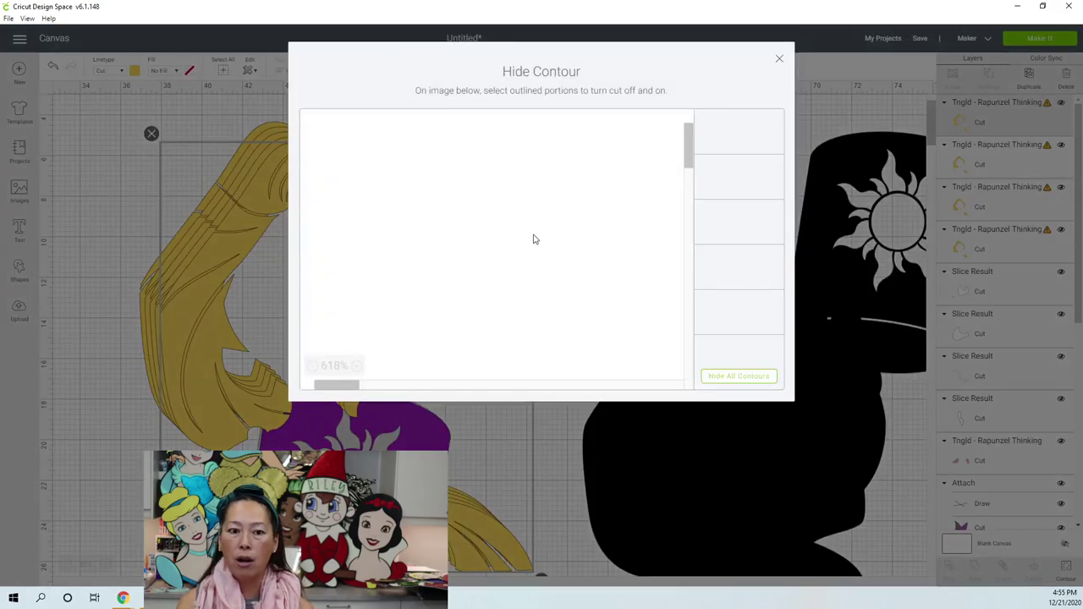
click(731, 374)
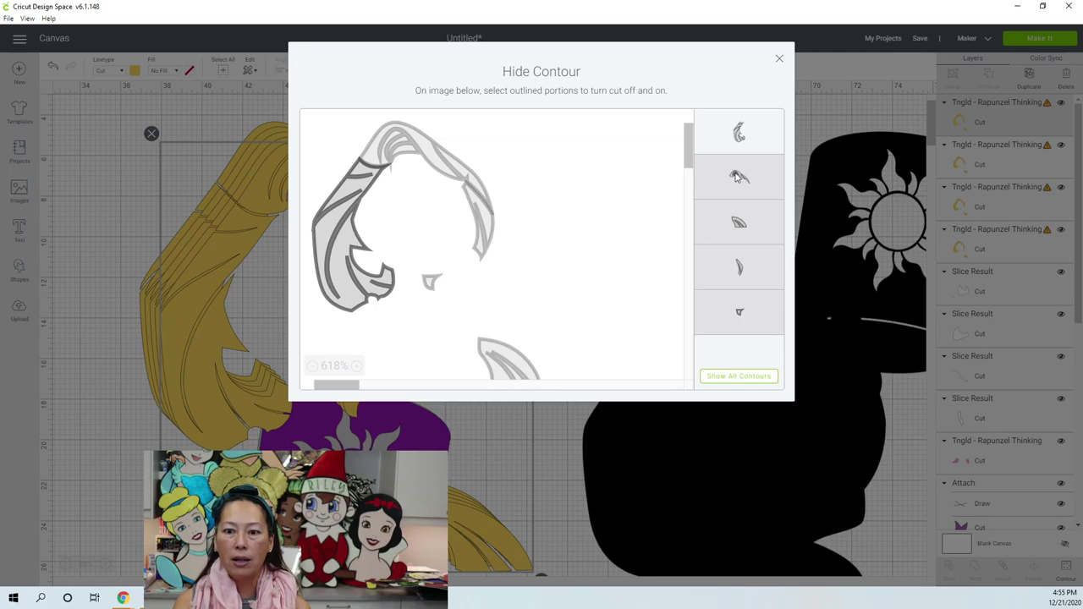
click(779, 59)
drag(224, 332, 577, 345)
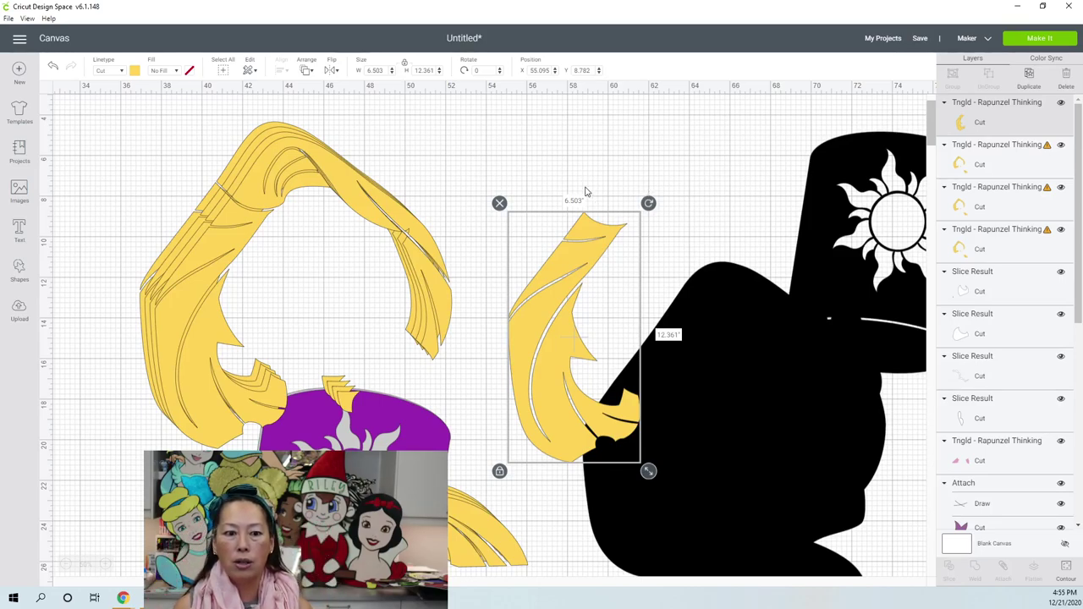
drag(649, 204, 695, 244)
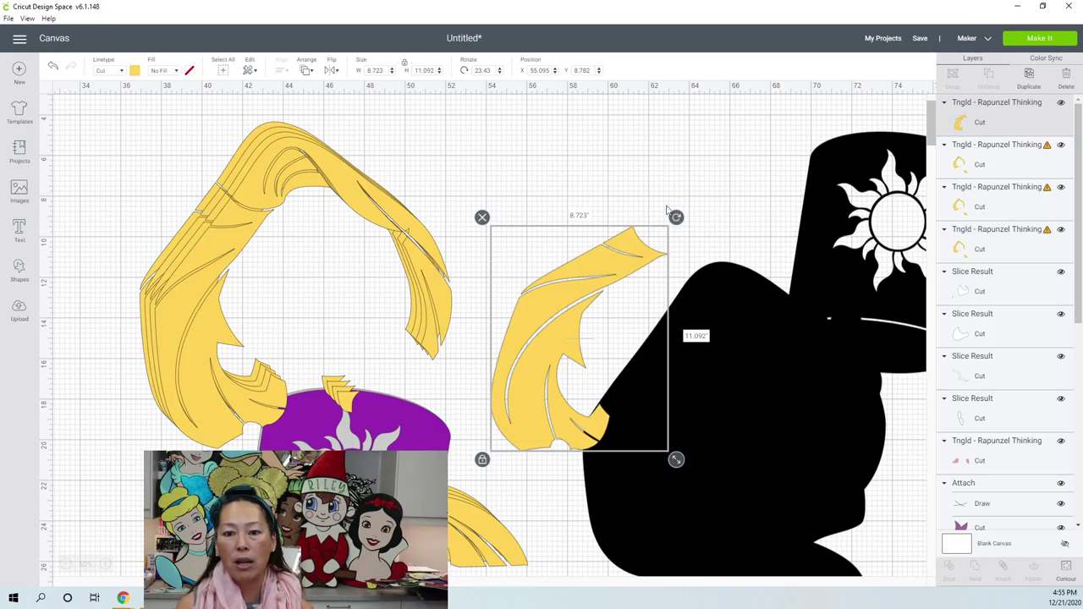
drag(676, 217, 617, 283)
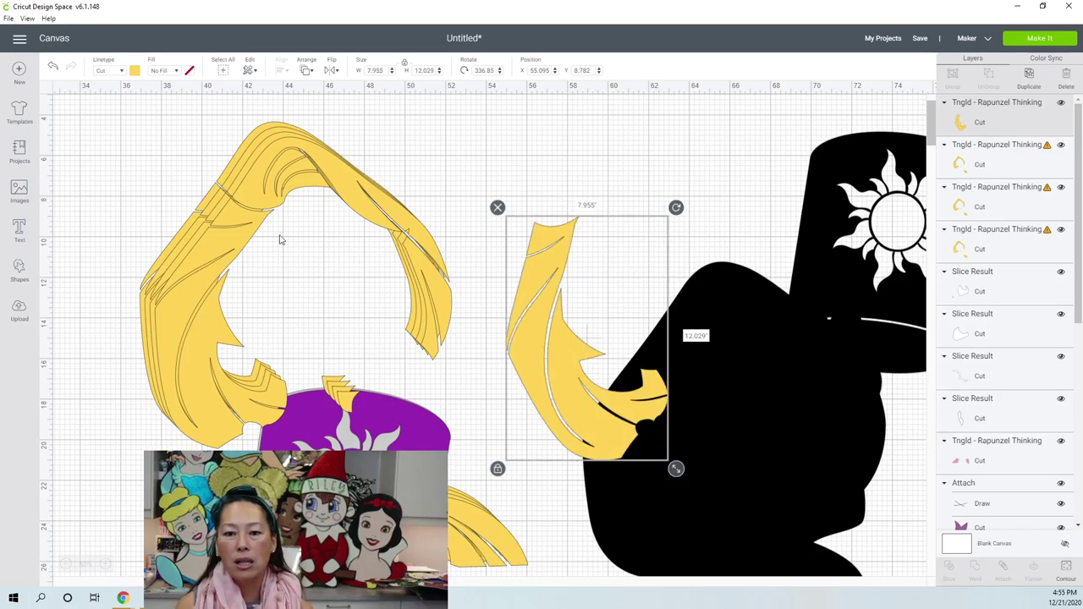
Hide all contours of the second hair copy except the crown strand, and place the strand above the separated long lock
click(312, 191)
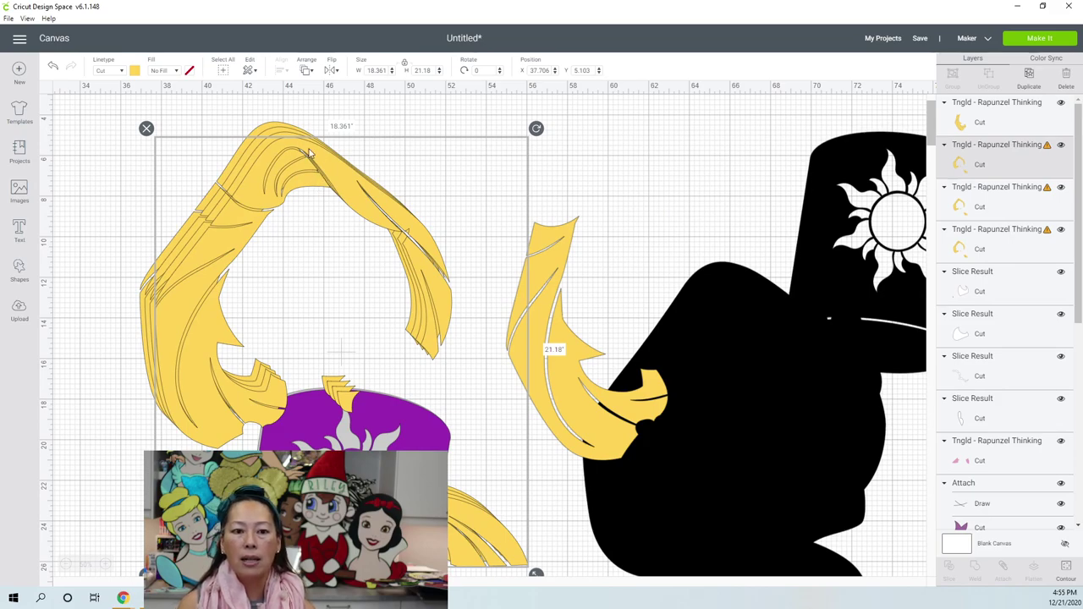
click(1066, 568)
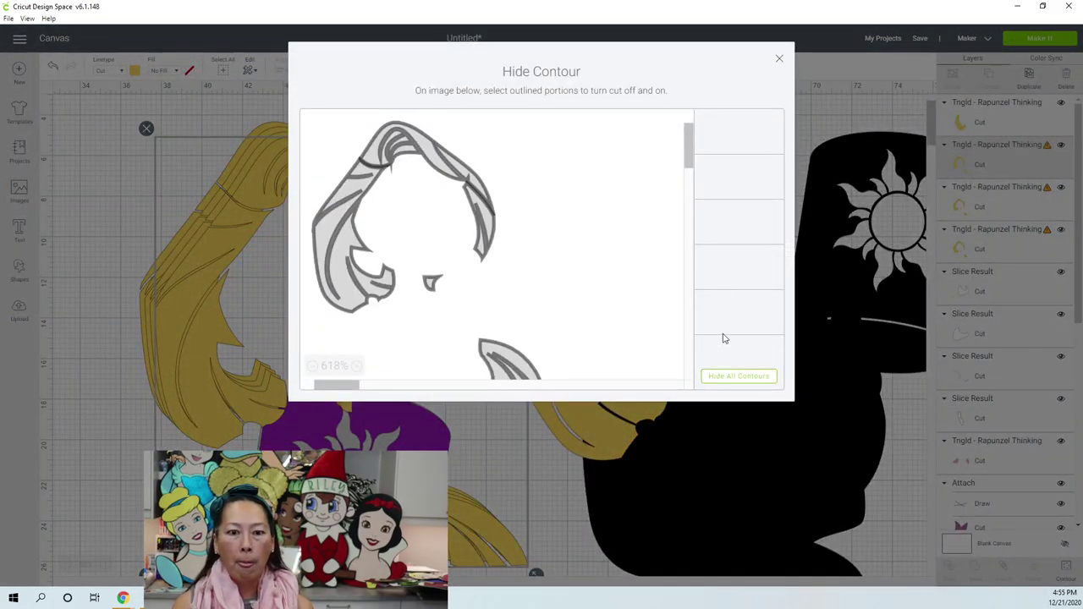
click(721, 378)
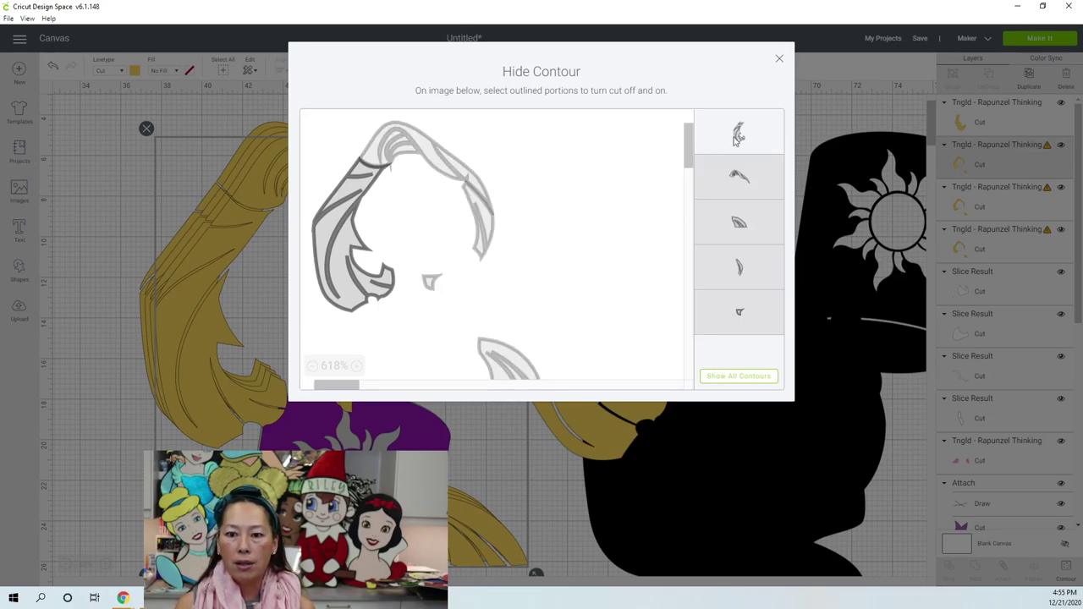
click(736, 179)
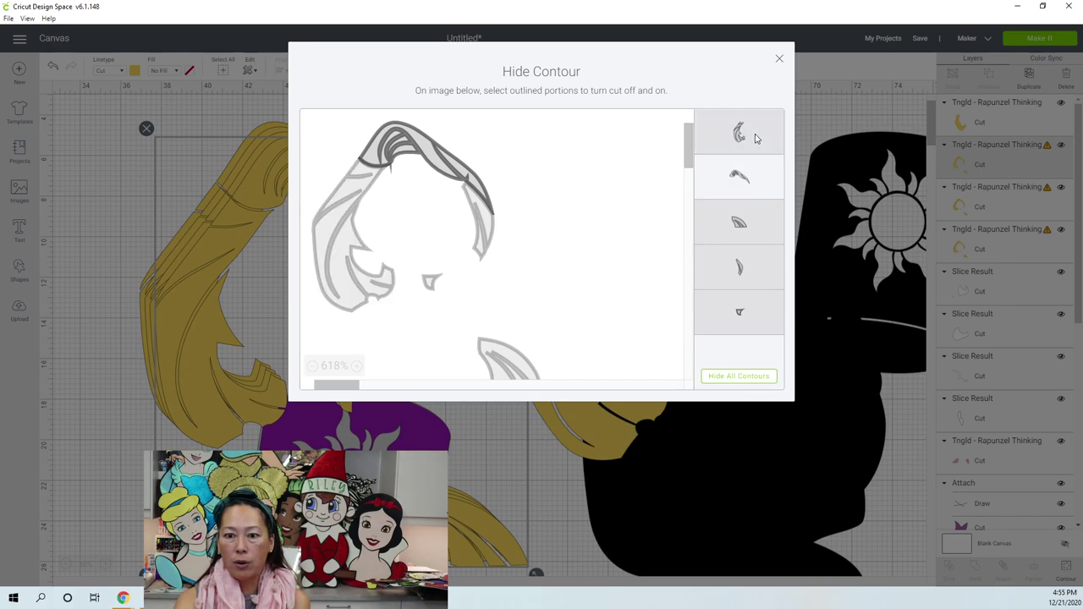
click(780, 64)
drag(355, 169, 636, 176)
Hide all contours of the third hair copy except the fan-shaped hair end, and place that piece over the black backing
click(384, 198)
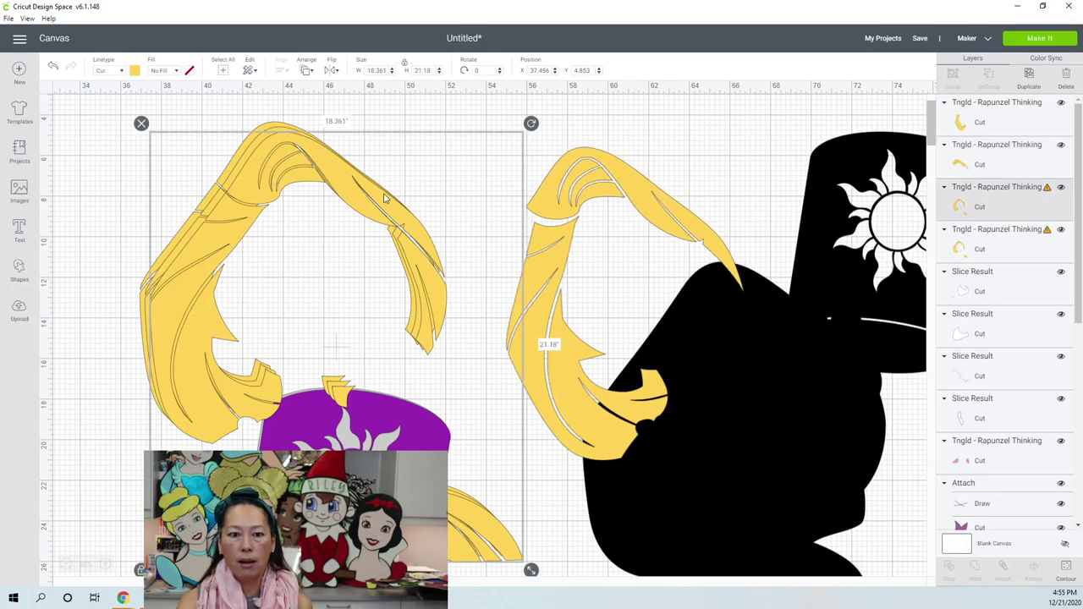
click(1065, 572)
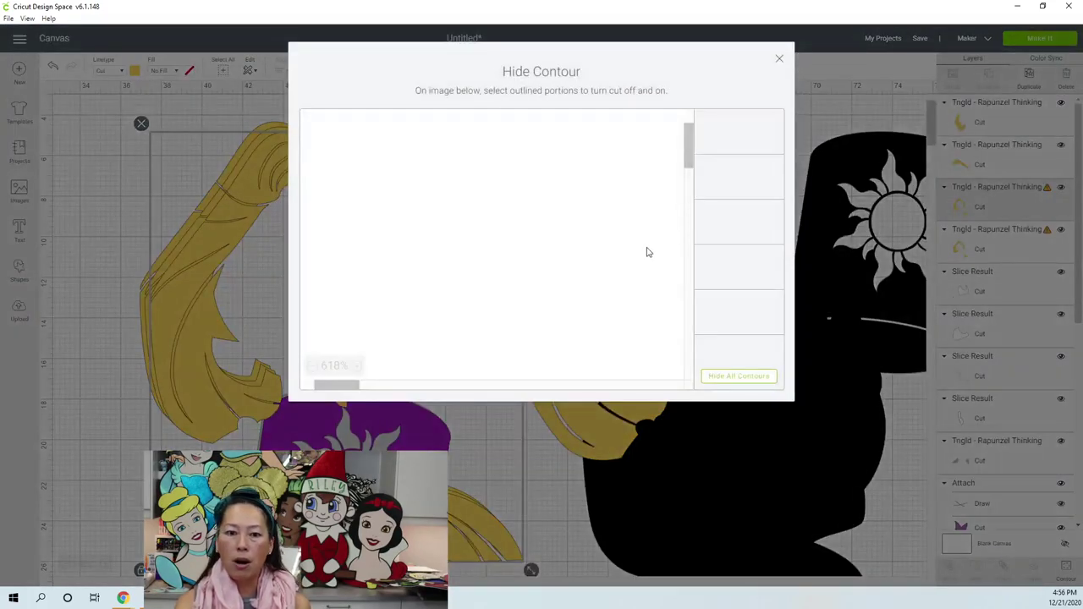
click(743, 377)
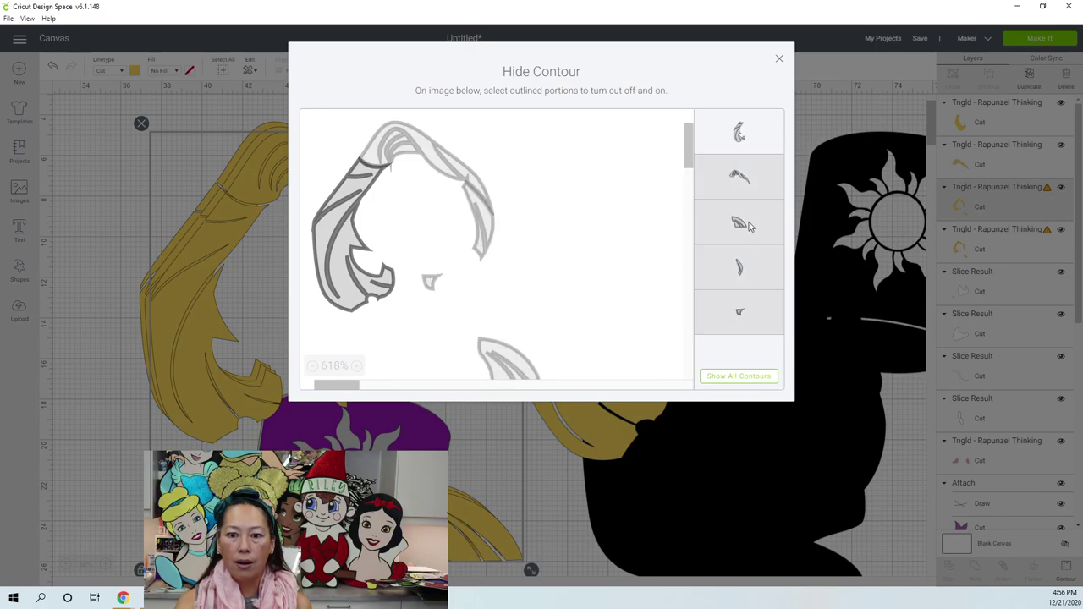
click(748, 224)
click(757, 142)
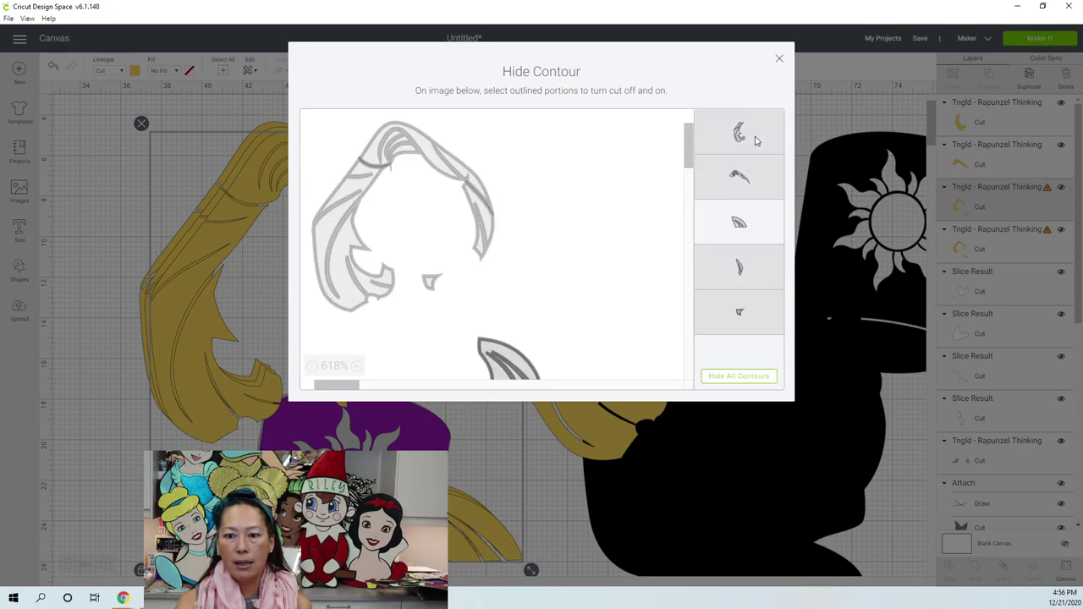
click(780, 61)
drag(476, 509, 808, 463)
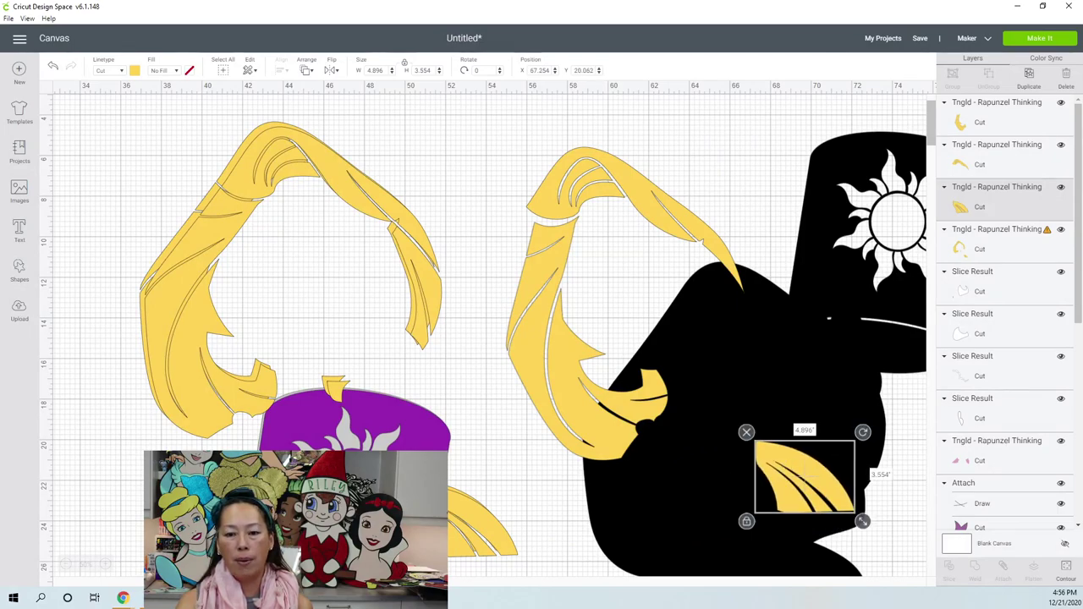
Hide all contours of the fourth hair copy except the short strand beside the face, and place it at the separated crown strand's lower end
click(409, 274)
click(1066, 569)
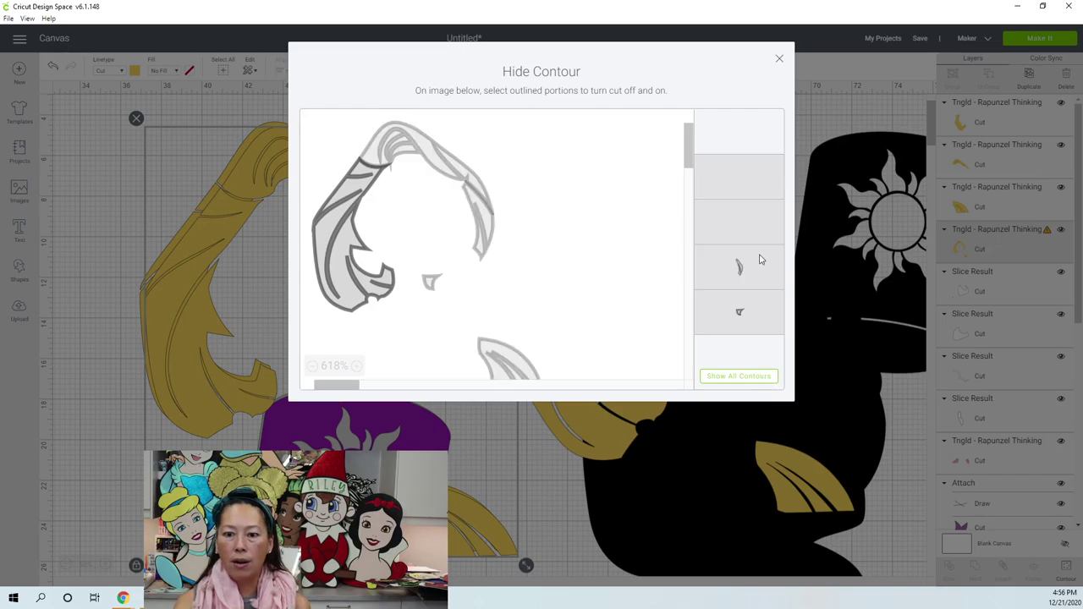
click(755, 267)
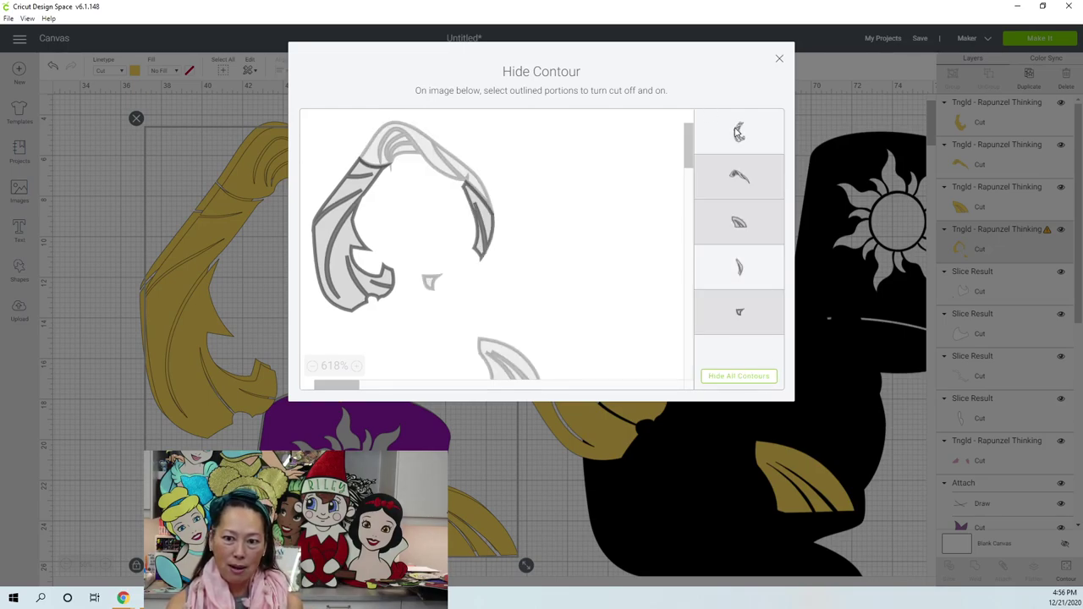
click(739, 132)
click(778, 64)
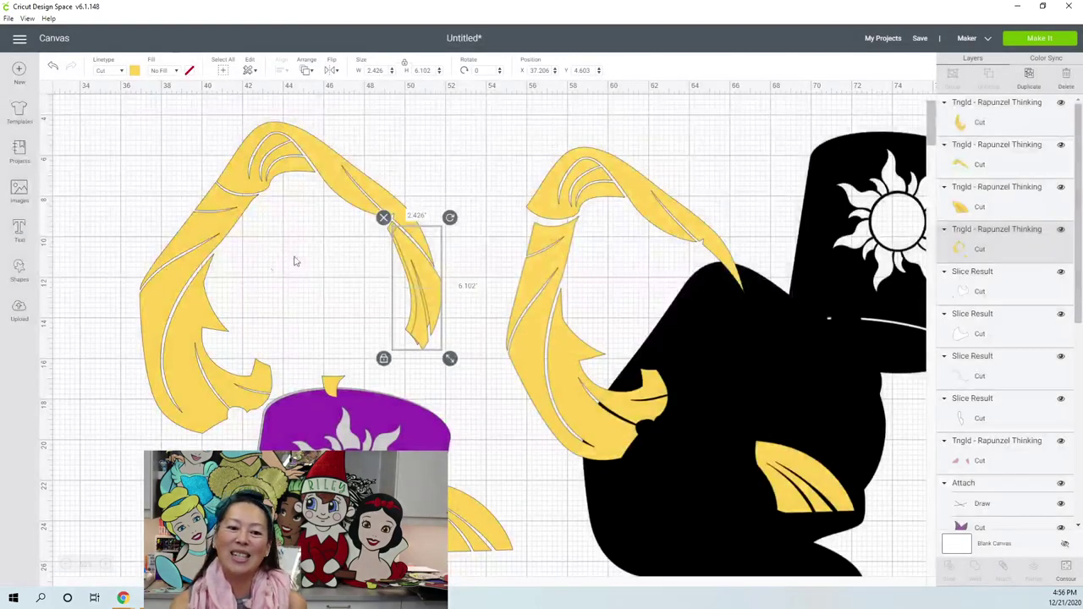
drag(408, 264, 724, 301)
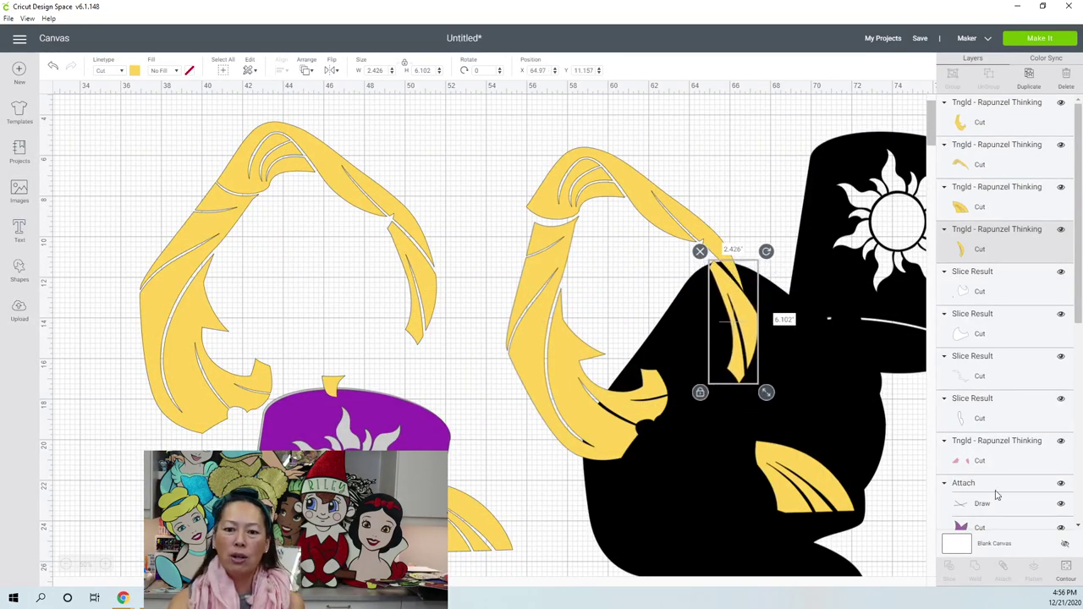
Hide all contours of the remaining hair layer except the small triangular piece, and place it on the black backing beside the curled hair end
click(347, 199)
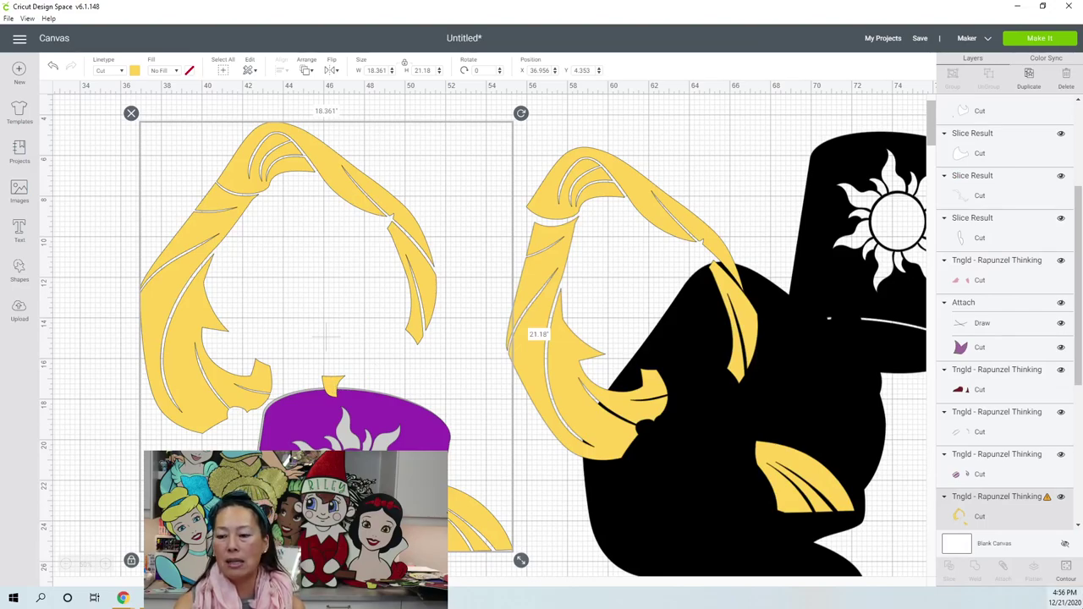
click(1074, 575)
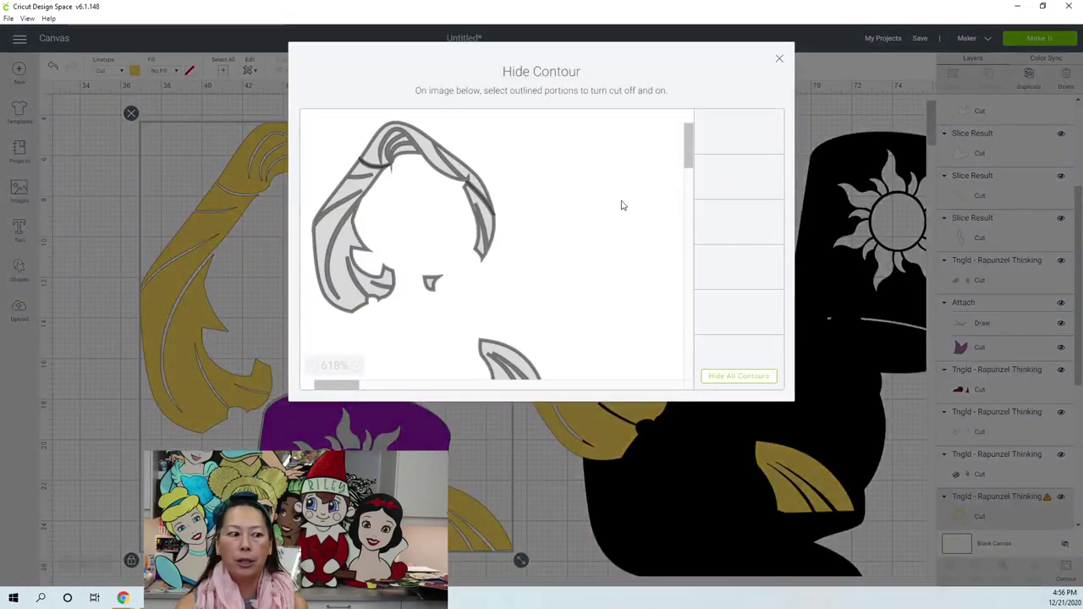
click(430, 285)
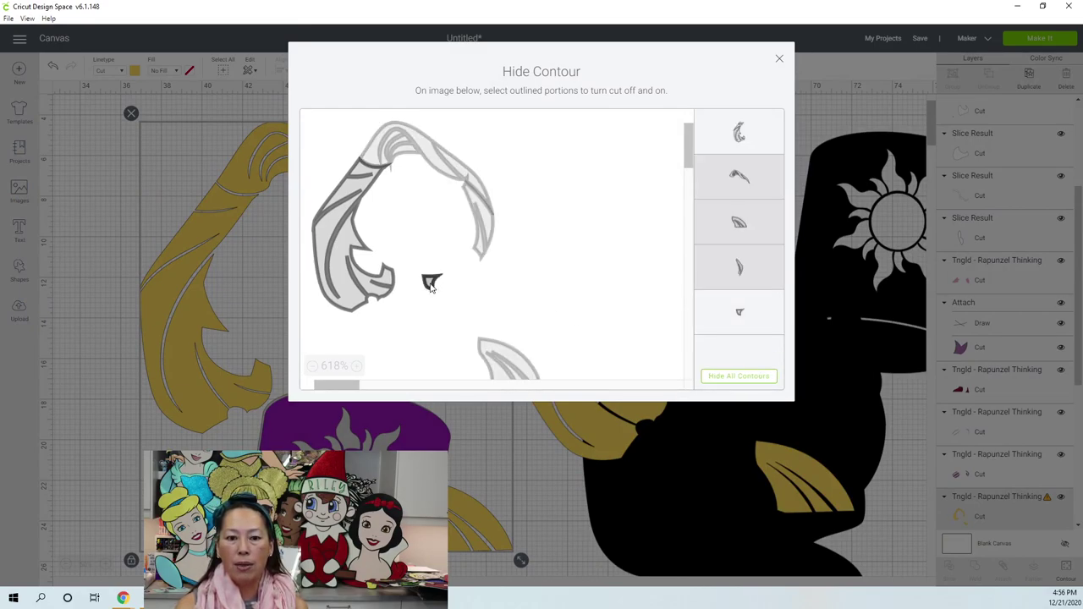
click(772, 67)
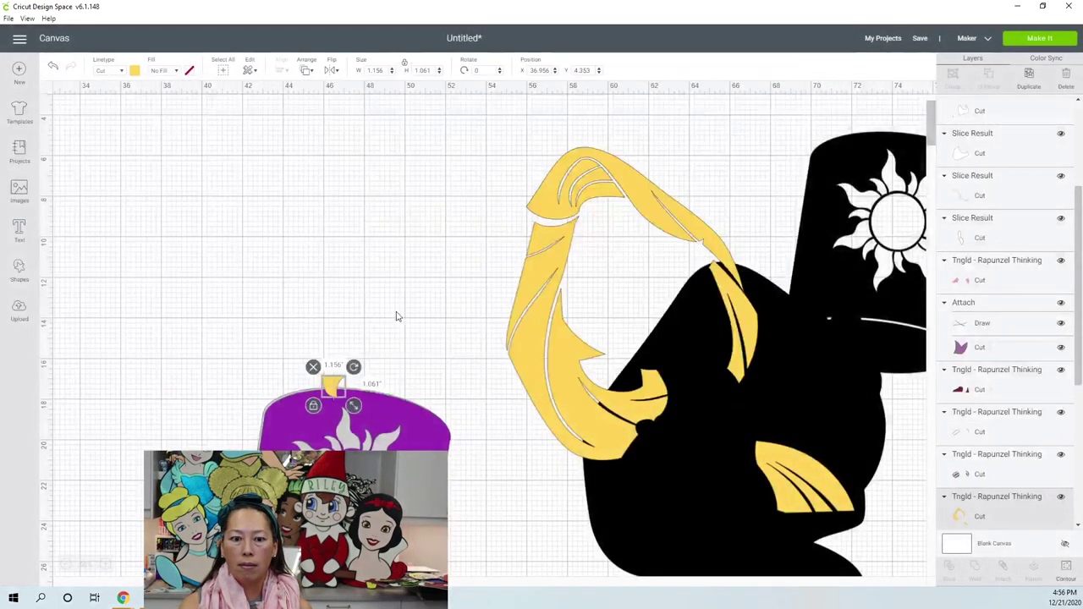
drag(663, 385, 705, 416)
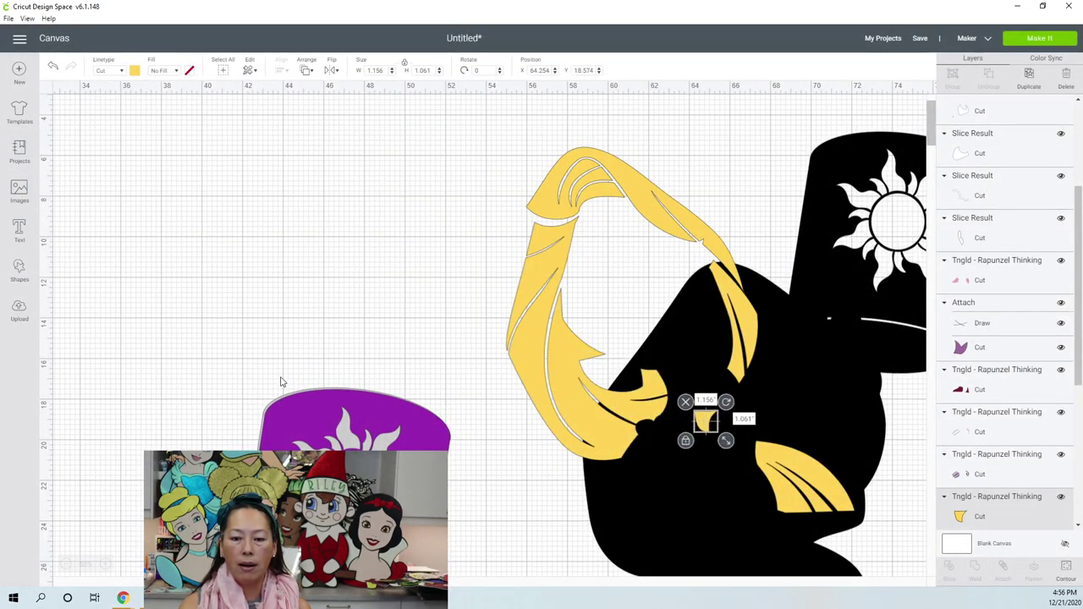
Move the red lips and the pair of green eye pieces off Rapunzel's face onto empty canvas
scroll(280, 380, down, 3)
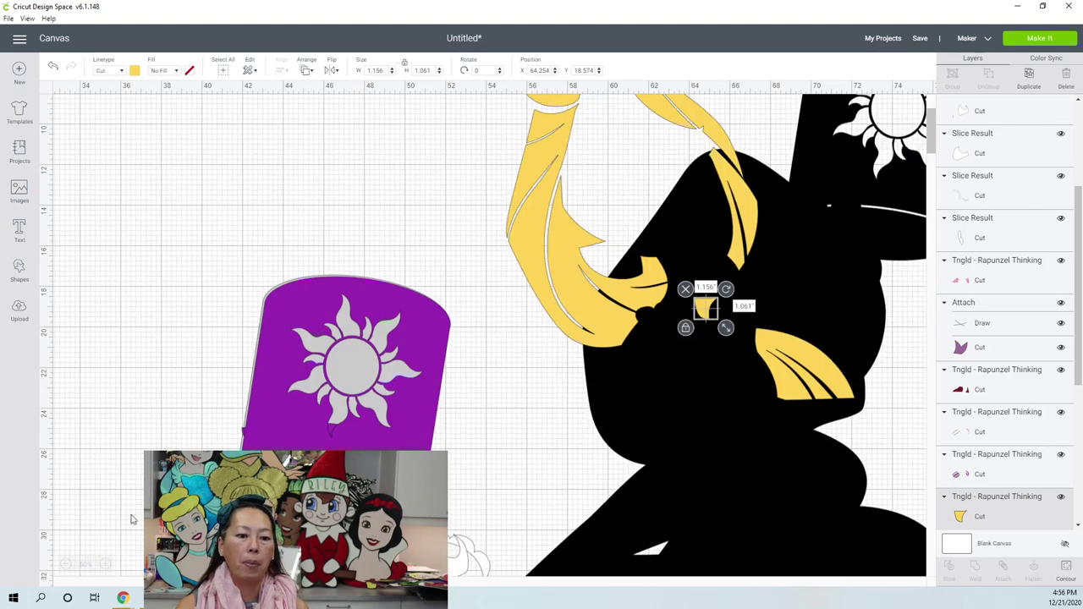
click(68, 564)
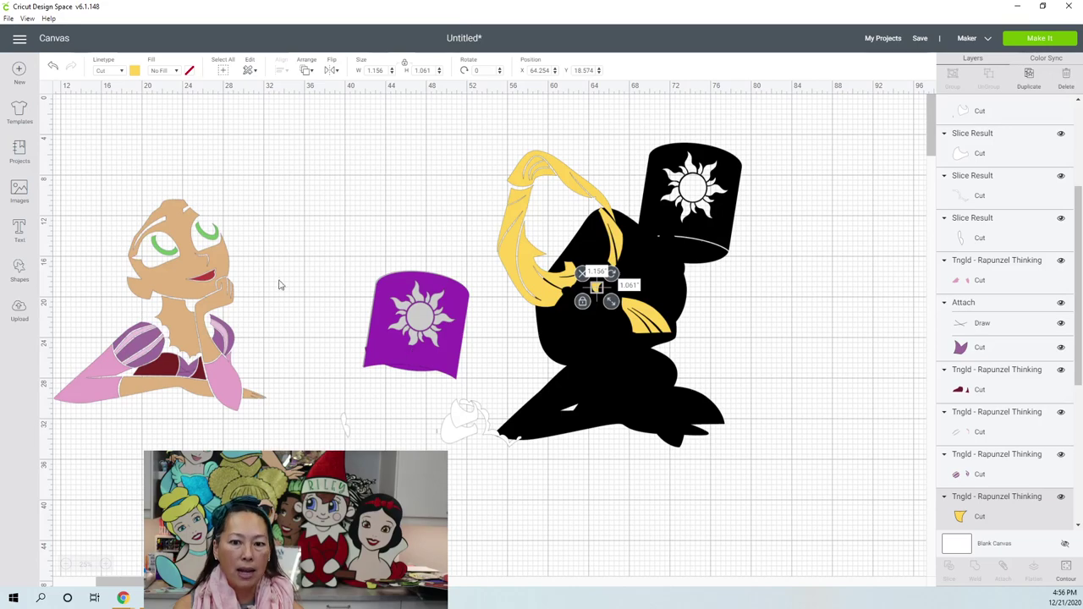
click(197, 273)
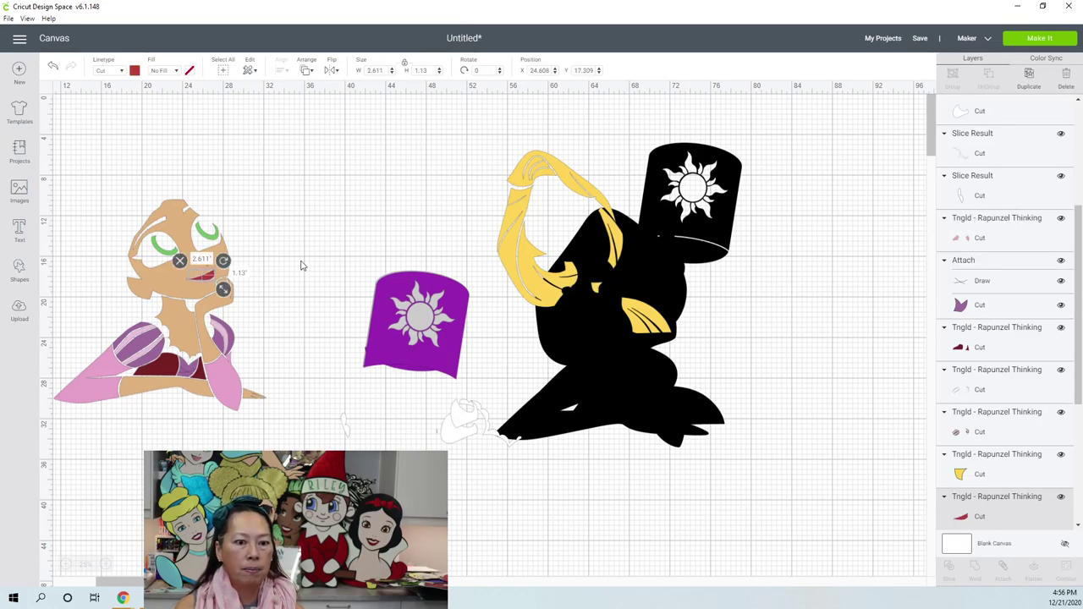
drag(201, 272, 477, 215)
click(212, 237)
drag(212, 237, 403, 170)
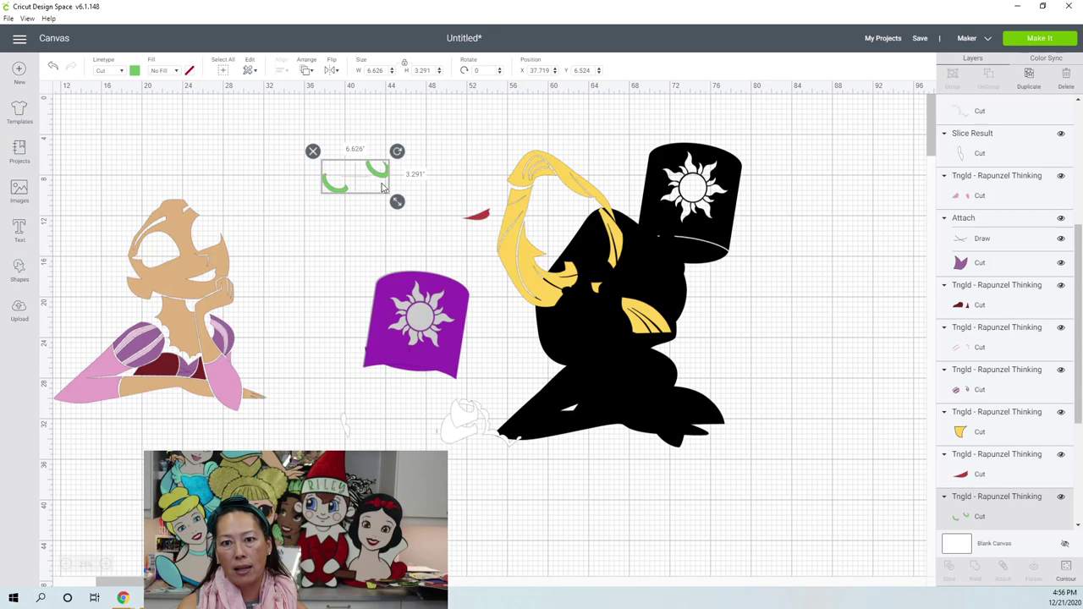
Duplicate the green eye layer, hide the smaller eye piece in the copy, and place the remaining one near the red lips
click(1031, 80)
click(1066, 569)
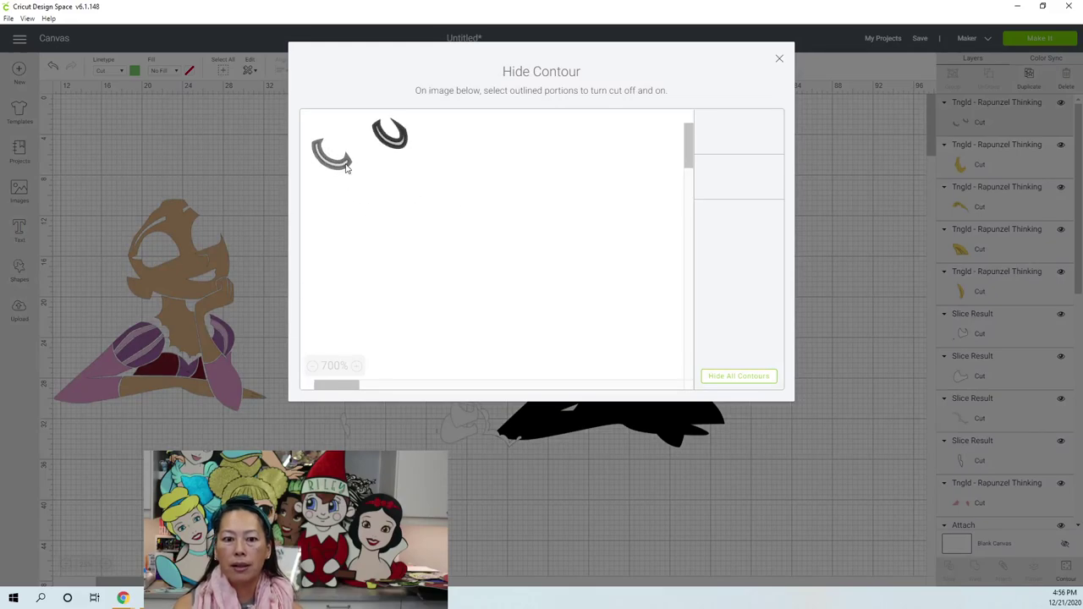
click(390, 134)
click(780, 60)
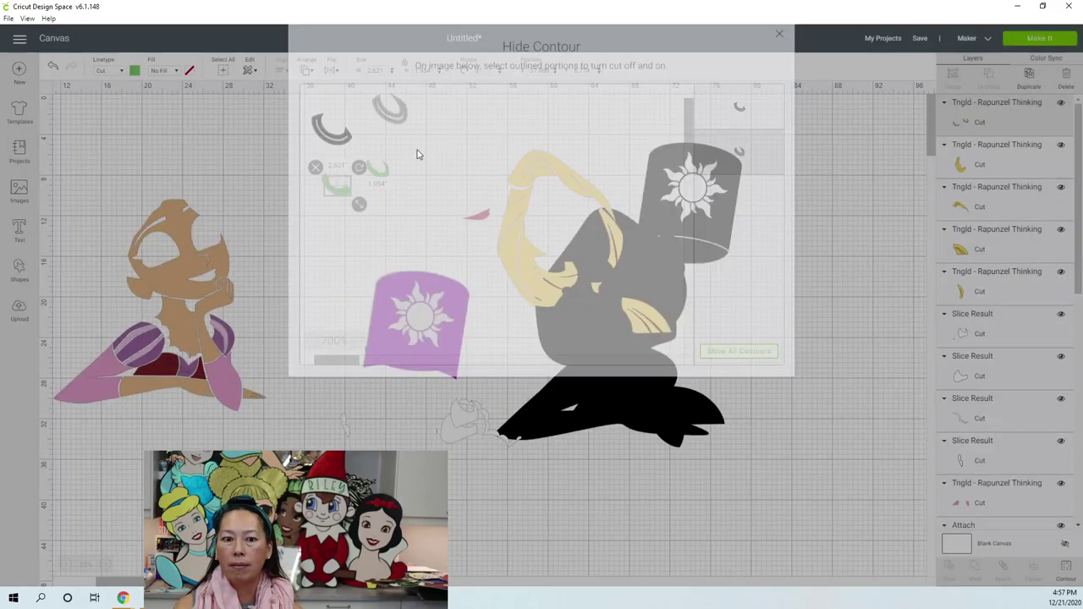
drag(343, 192, 411, 221)
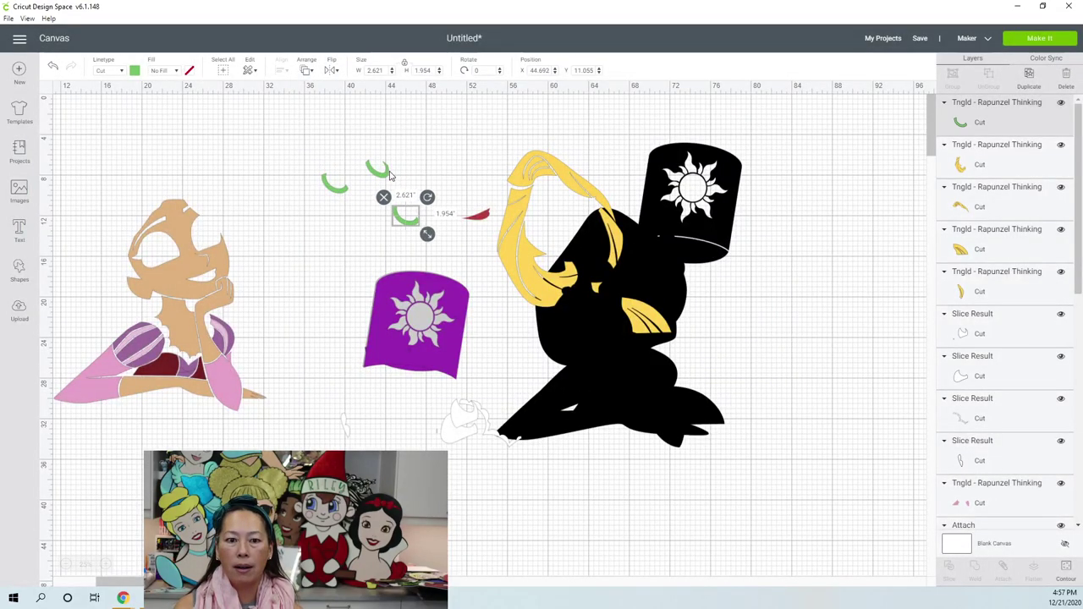
Hide the larger eye piece in the original green layer, and place the remaining one beside the separated green piece
click(336, 183)
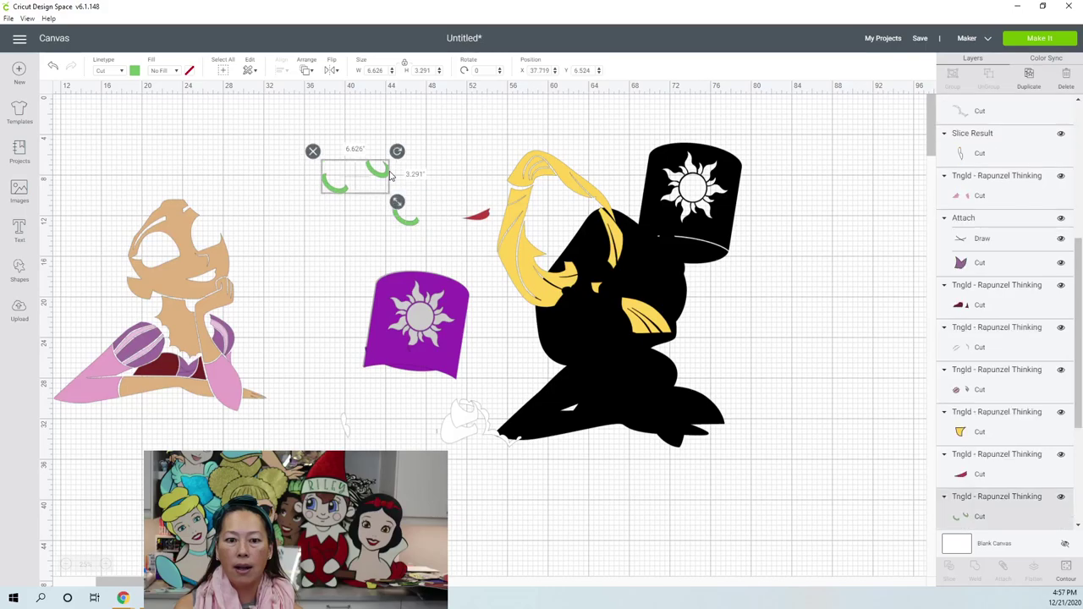
click(1068, 572)
click(398, 148)
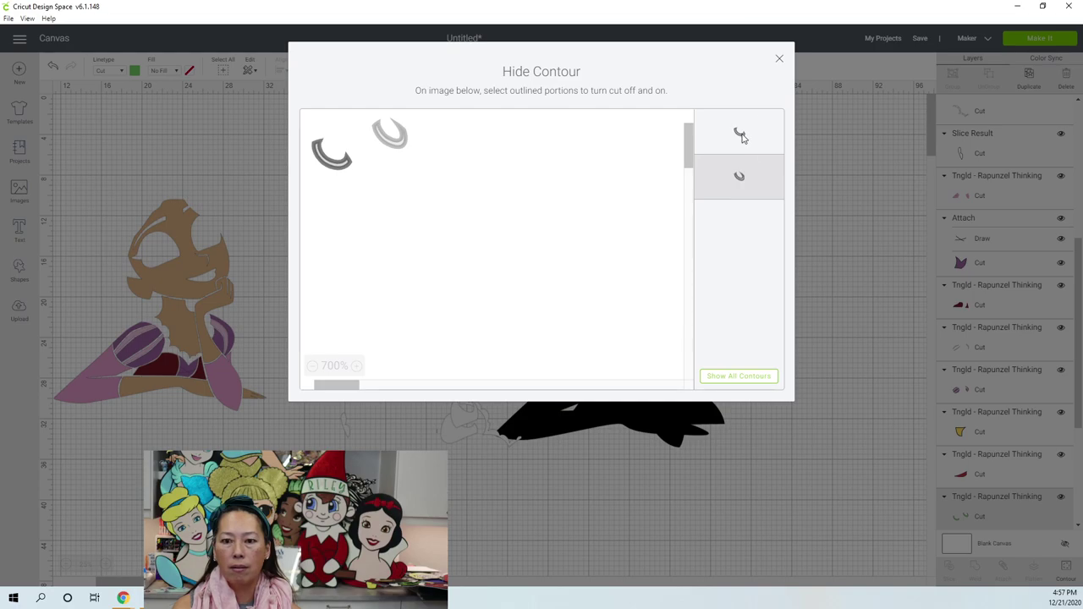
click(741, 180)
click(746, 135)
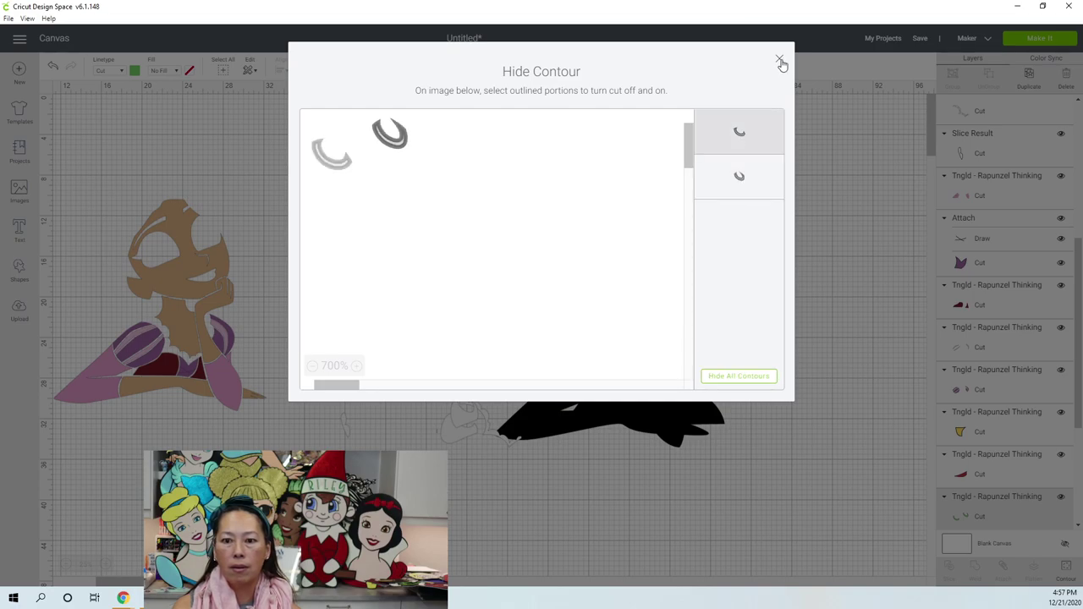
click(779, 59)
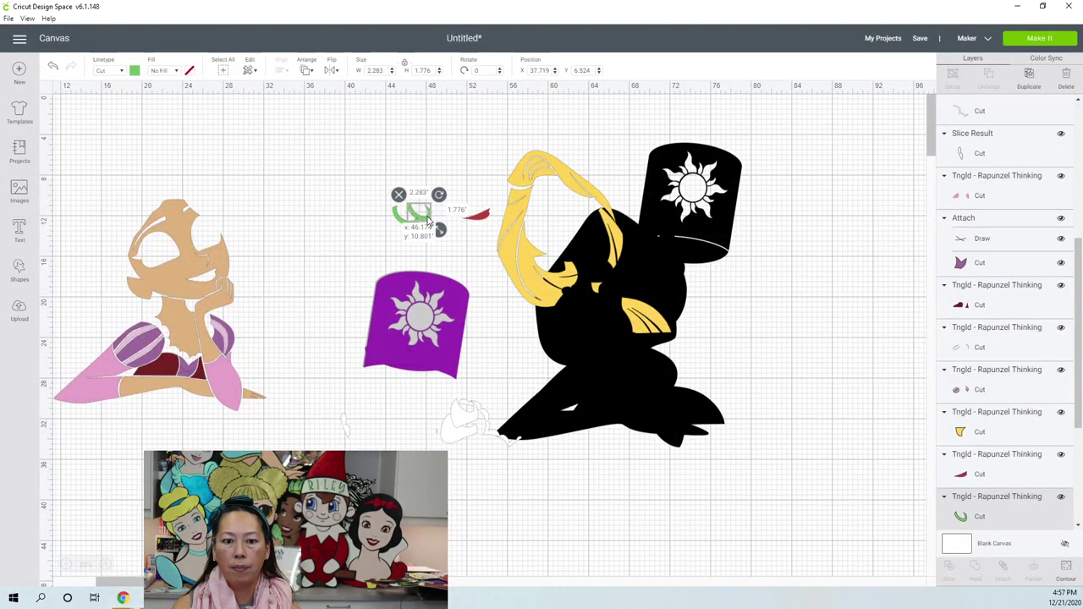
Move the skin-tone layer clear of the dress pieces and the lantern, and duplicate it three times
click(208, 299)
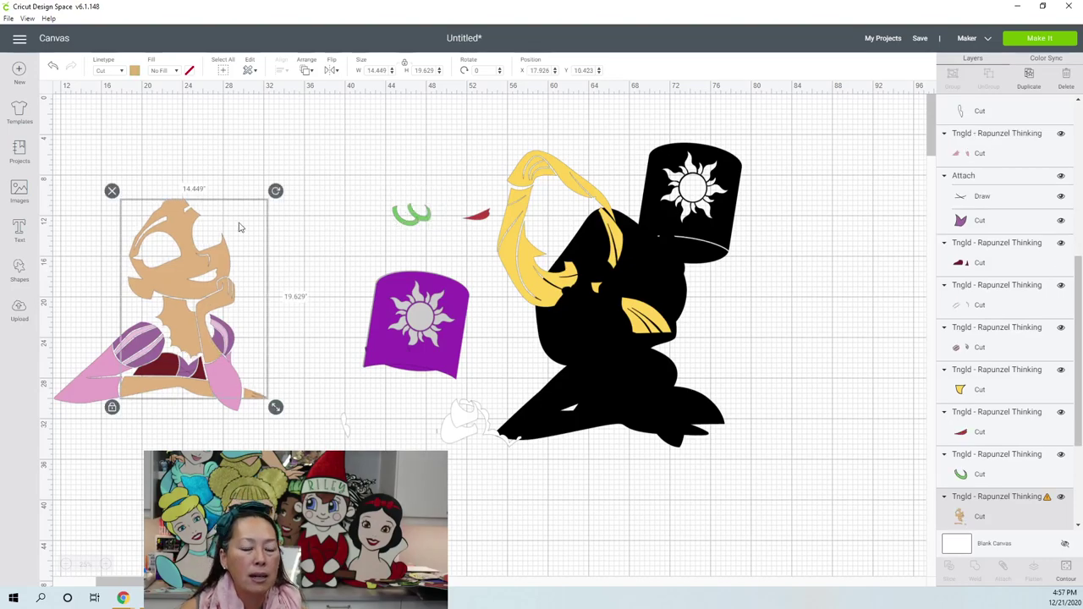
drag(221, 307, 197, 284)
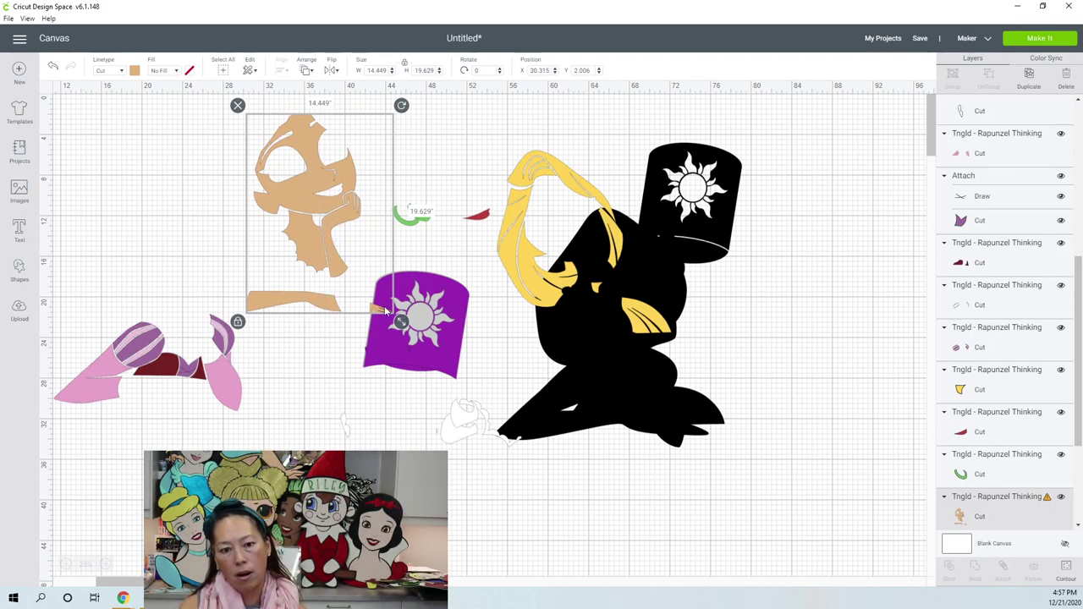
drag(324, 242, 290, 241)
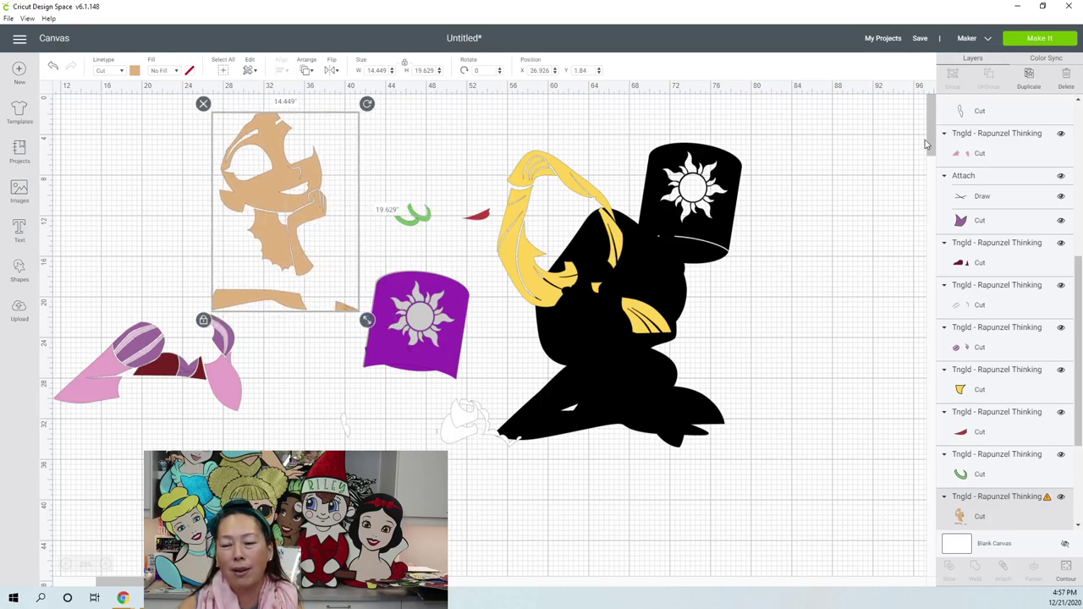
click(1028, 84)
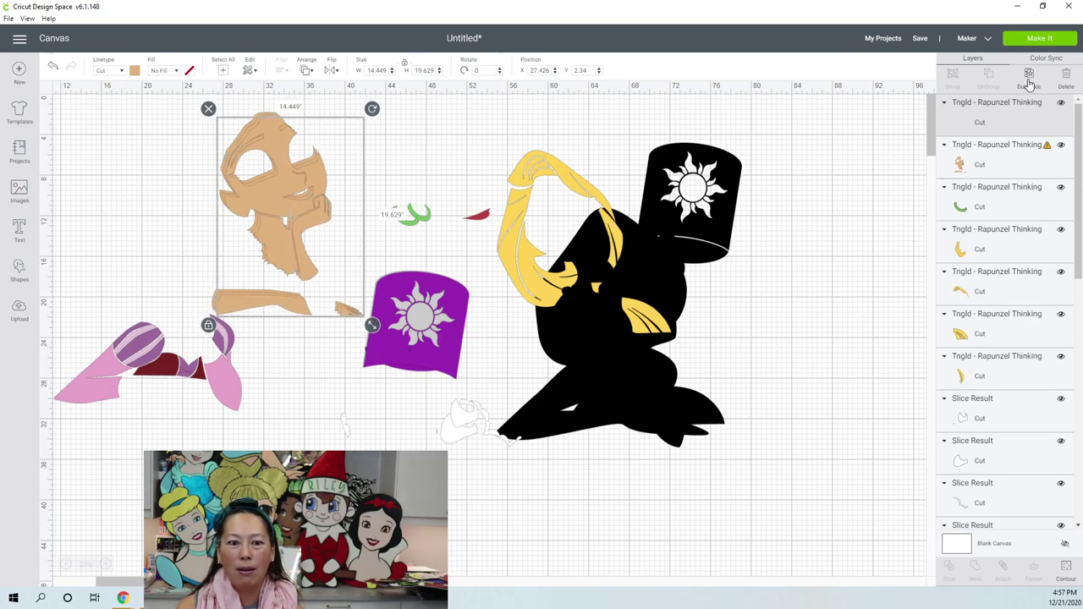
click(1028, 78)
click(1029, 77)
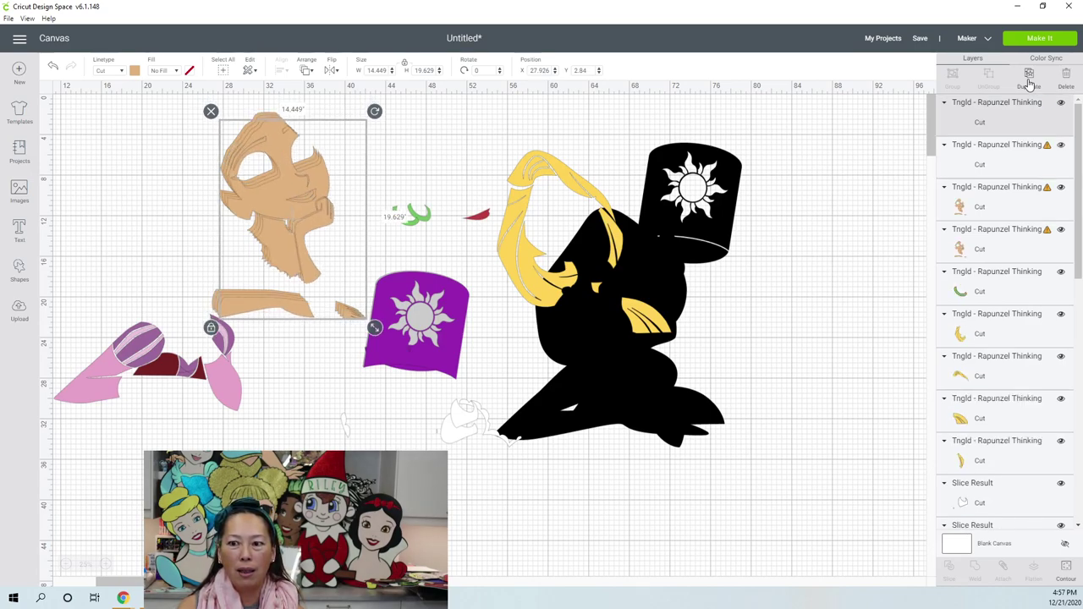
Hide all contours of the top skin copy except the solid face outline, then place it beside the skin stack recolored black
click(1065, 568)
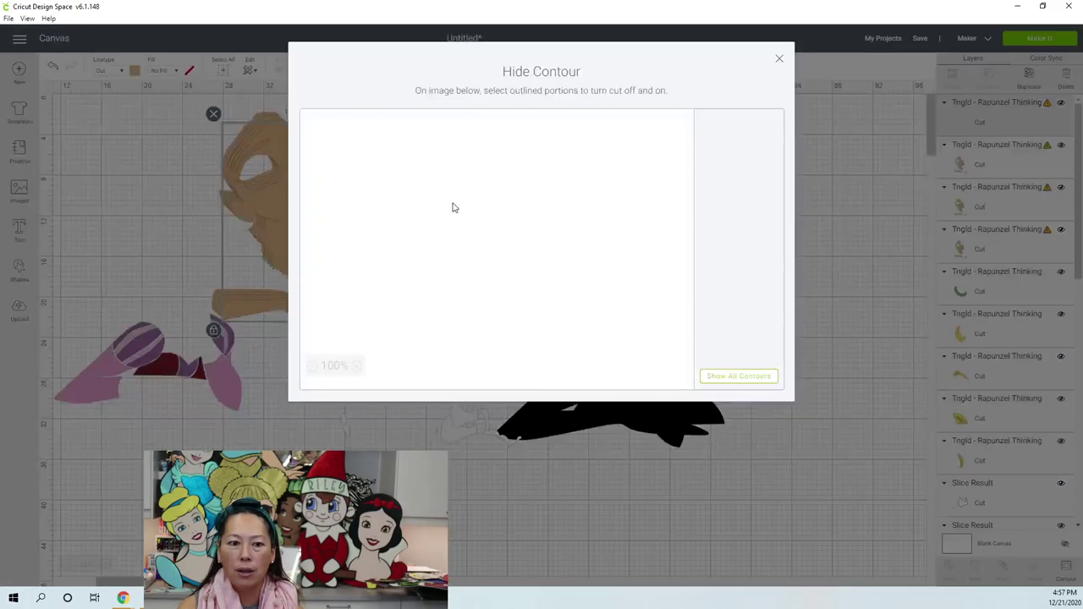
click(738, 377)
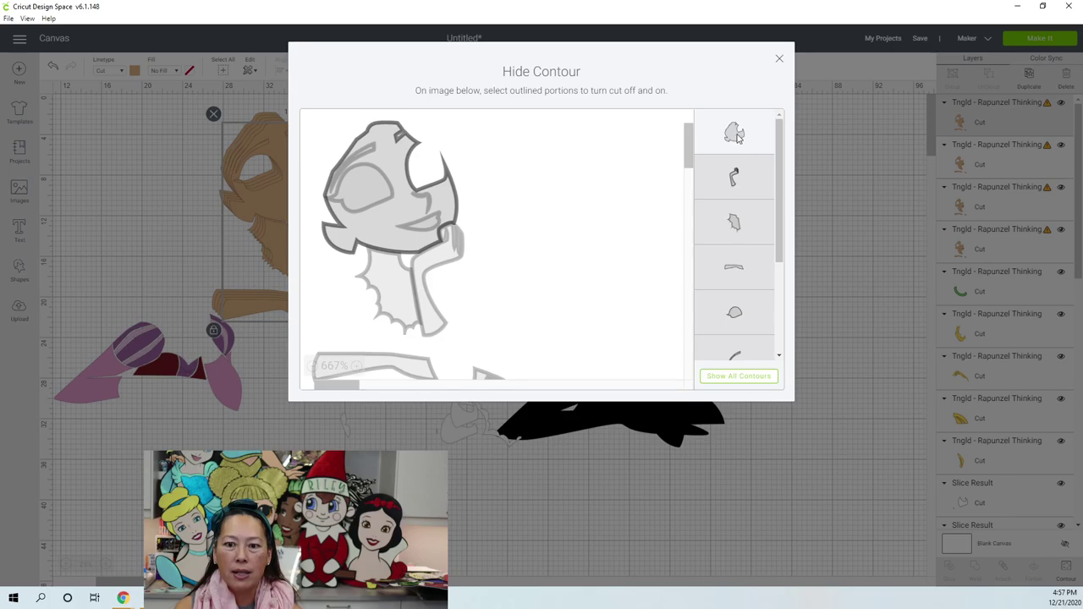
click(778, 61)
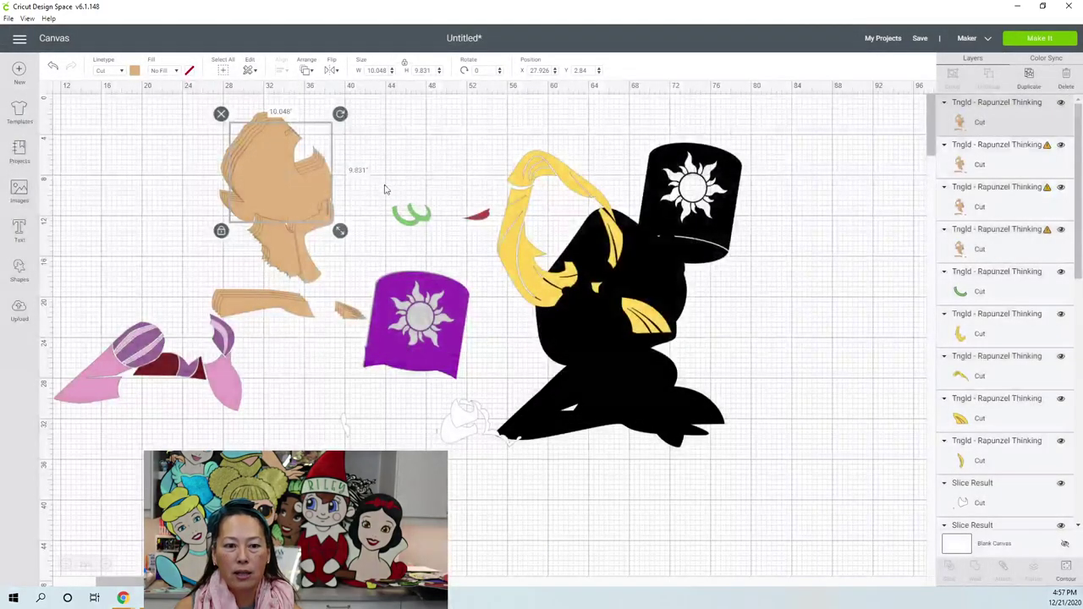
drag(286, 180, 444, 163)
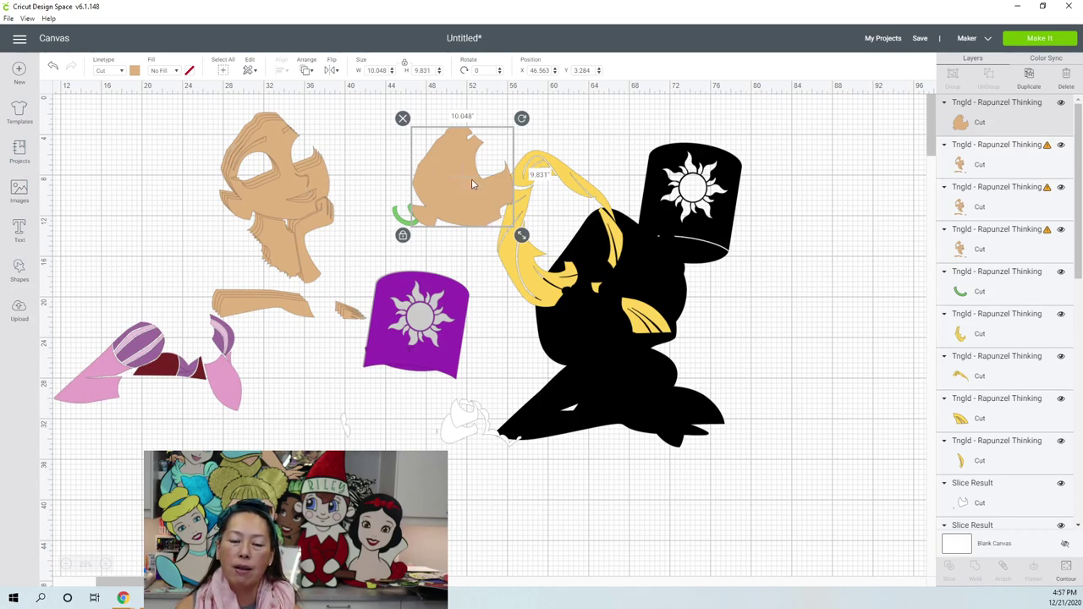
click(135, 70)
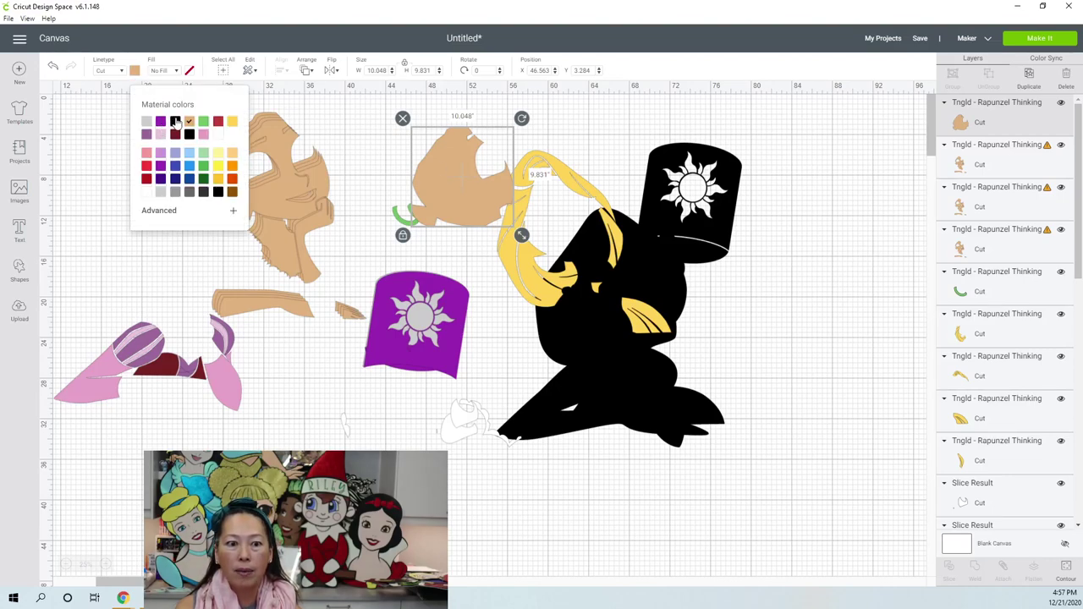
click(176, 122)
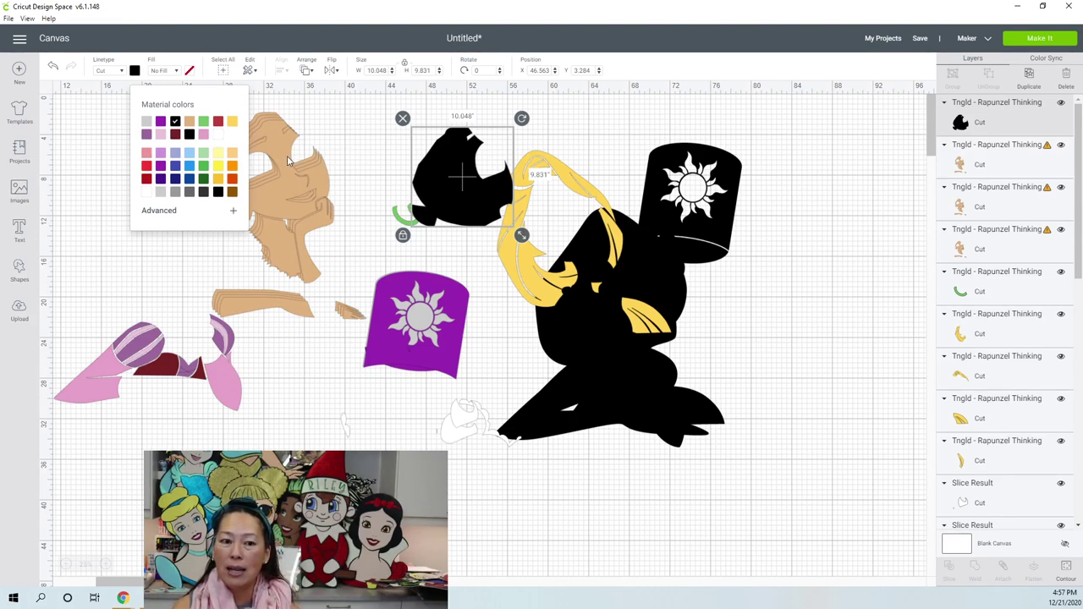
Hide the neck, arm and lower skin contours of the second copy, keeping the face with its cutouts, and place it over the black backing
click(251, 172)
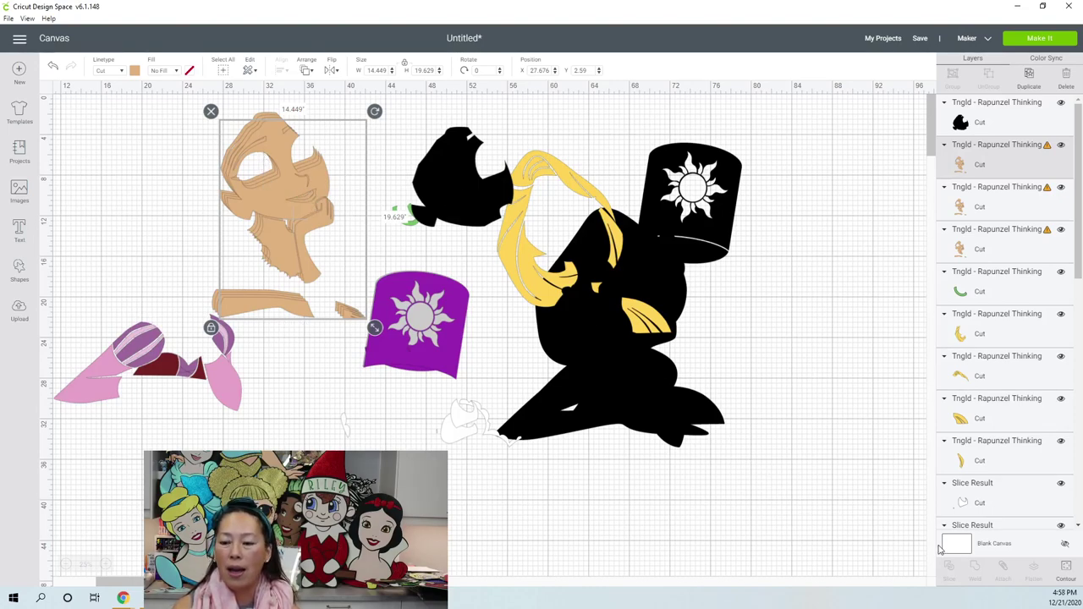
click(1063, 573)
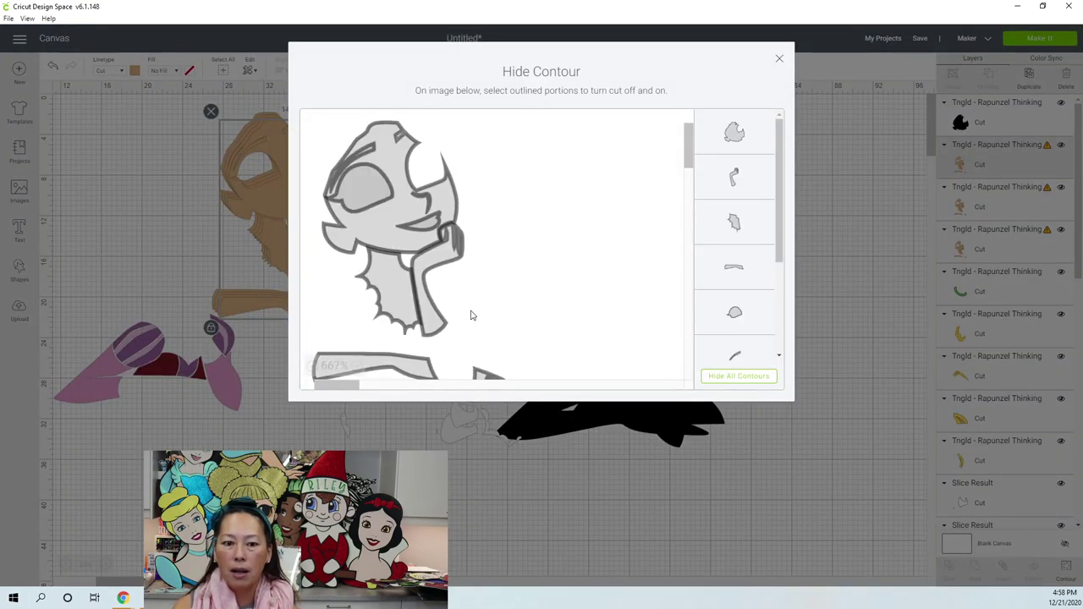
click(394, 311)
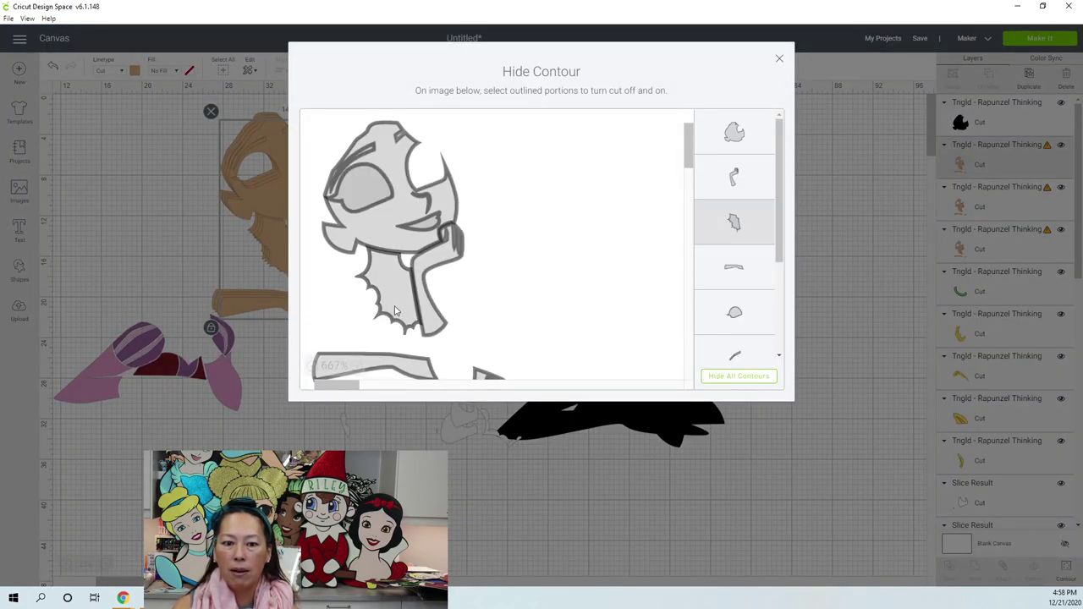
click(443, 332)
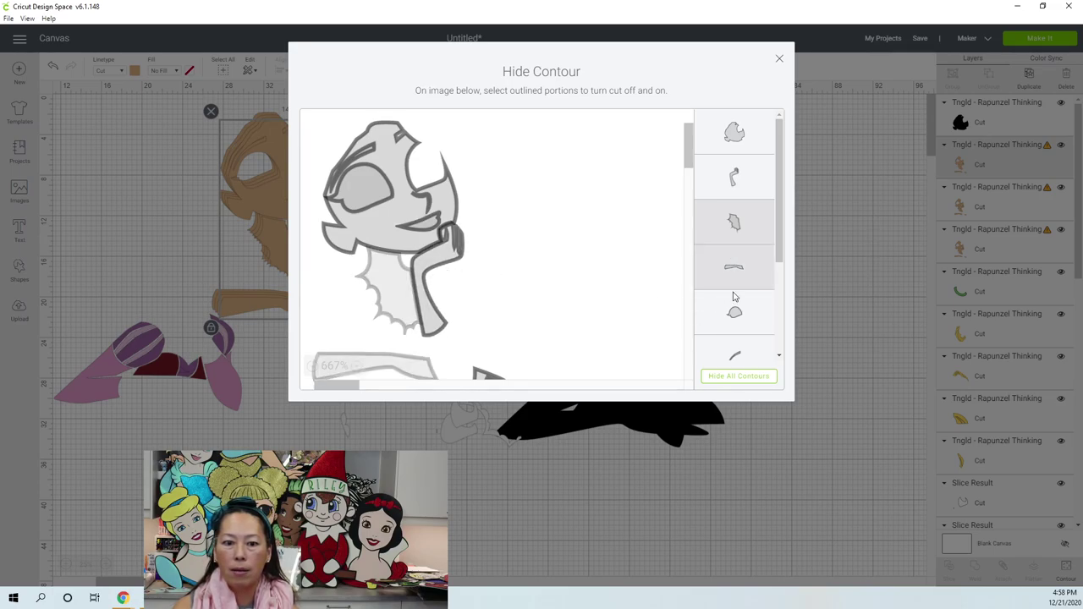
scroll(743, 292, down, 3)
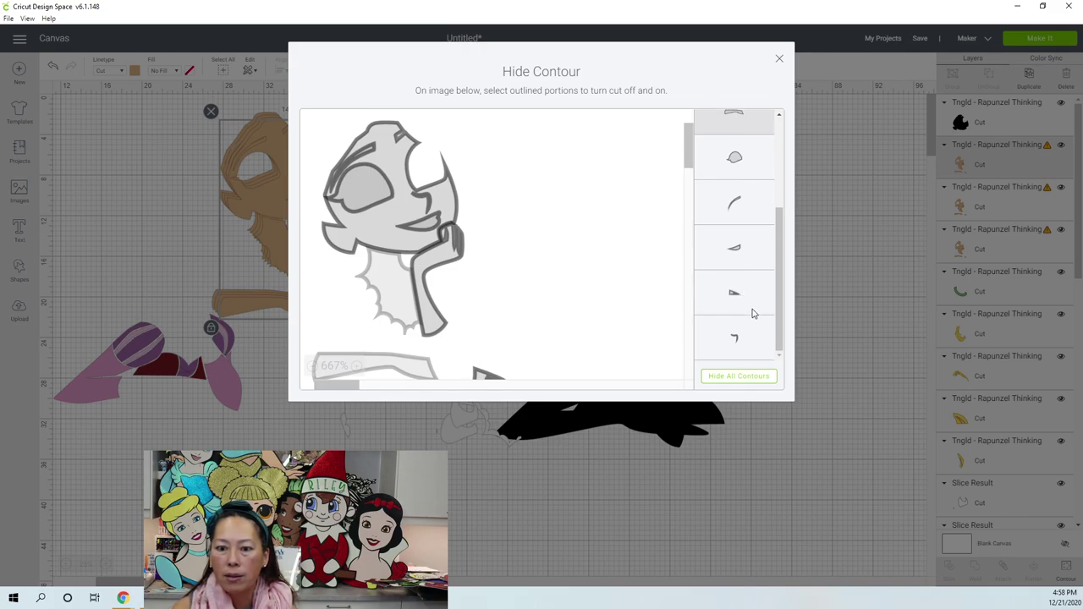
scroll(752, 309, up, 3)
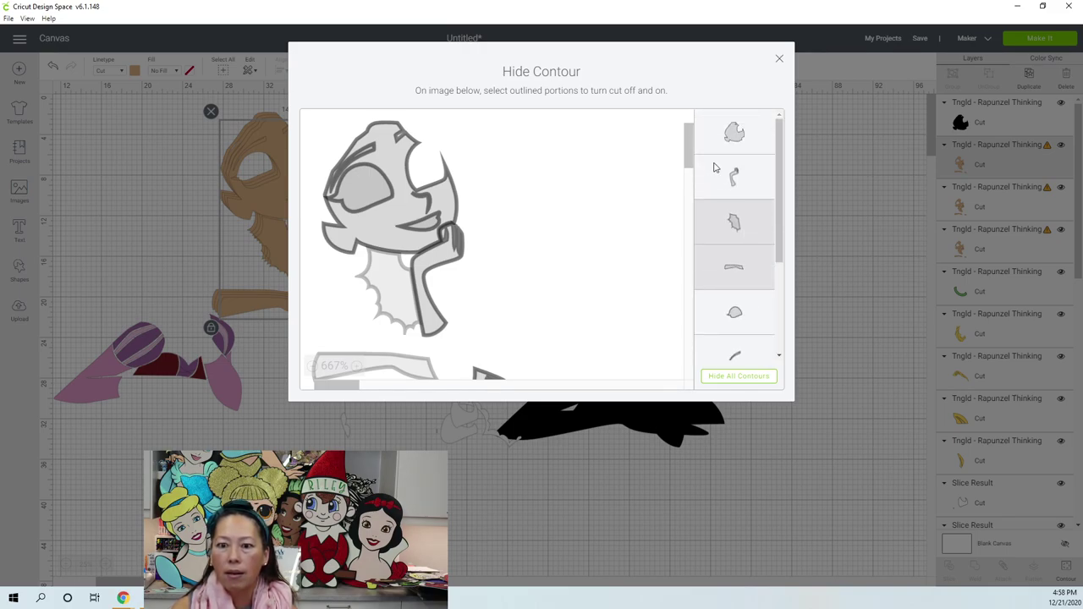
click(733, 178)
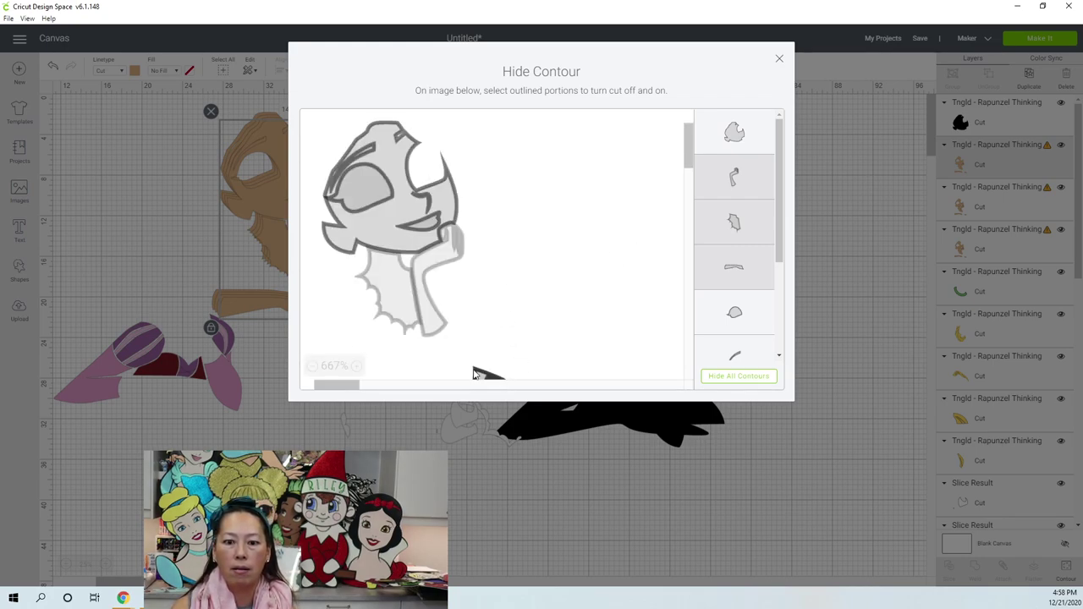
click(781, 62)
drag(330, 186, 534, 257)
drag(645, 265, 662, 267)
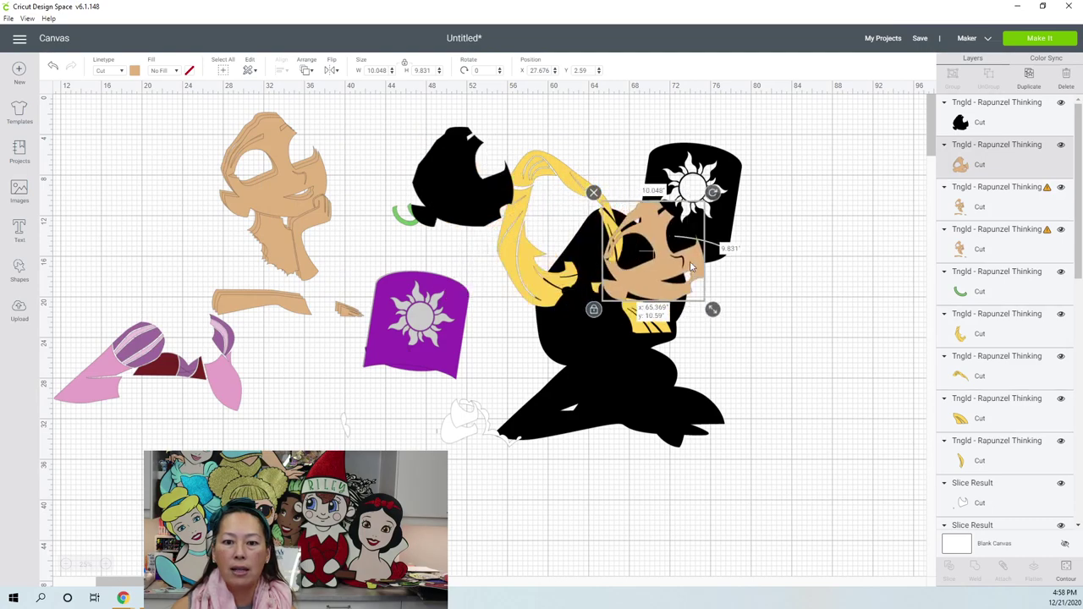
Bring the skin-tone face to the front and align it over the solid black face backing
click(308, 74)
click(343, 130)
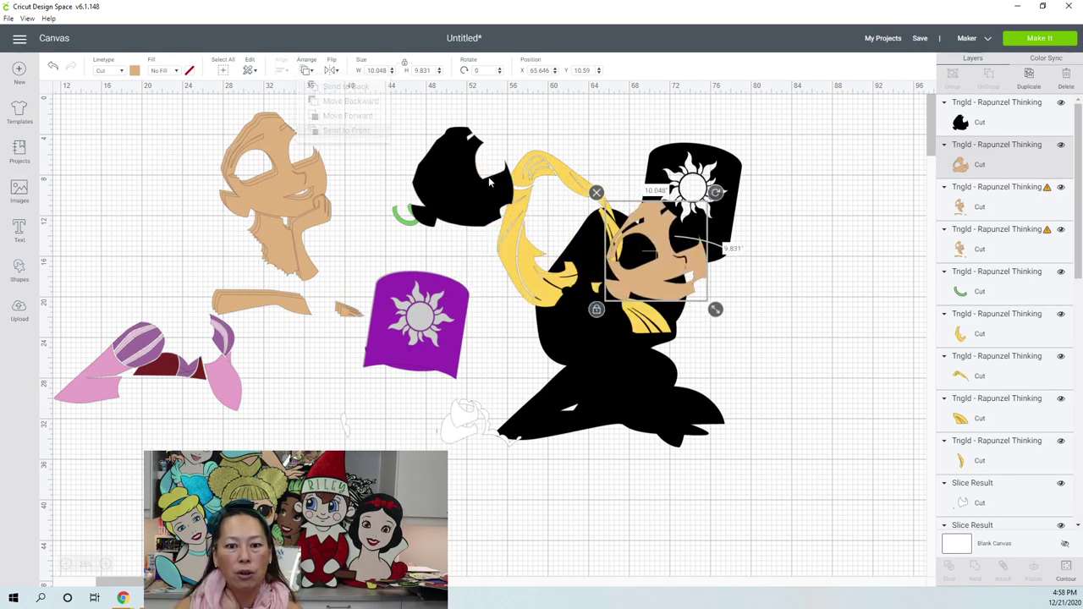
drag(657, 262, 479, 202)
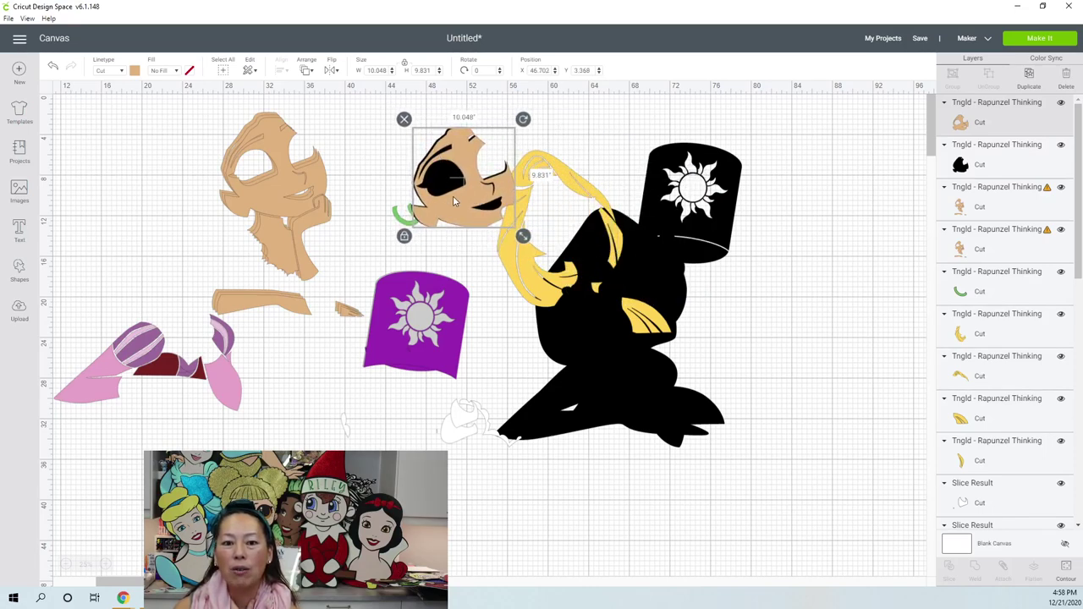
Duplicate a separated skin copy, hide all its contours except the raised forearm and hand, and place that piece under the chin
drag(290, 190, 190, 199)
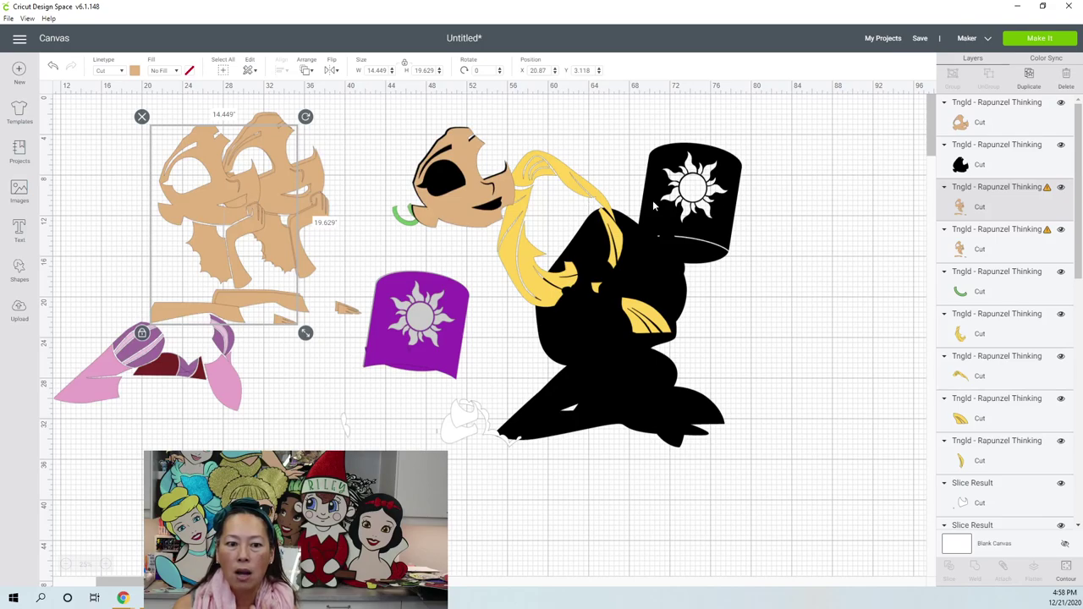
click(1029, 78)
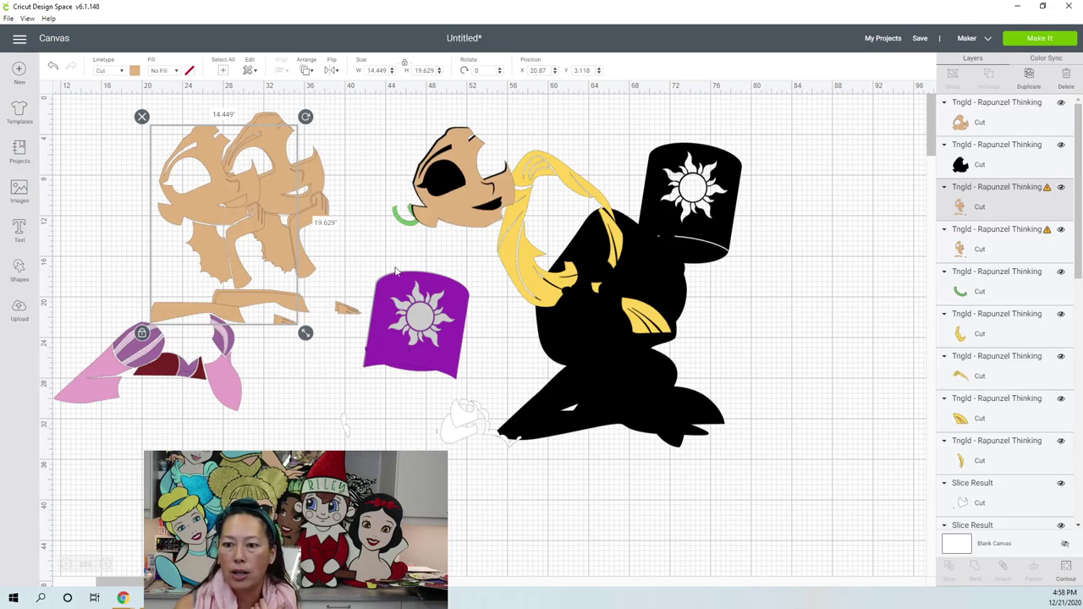
click(1065, 570)
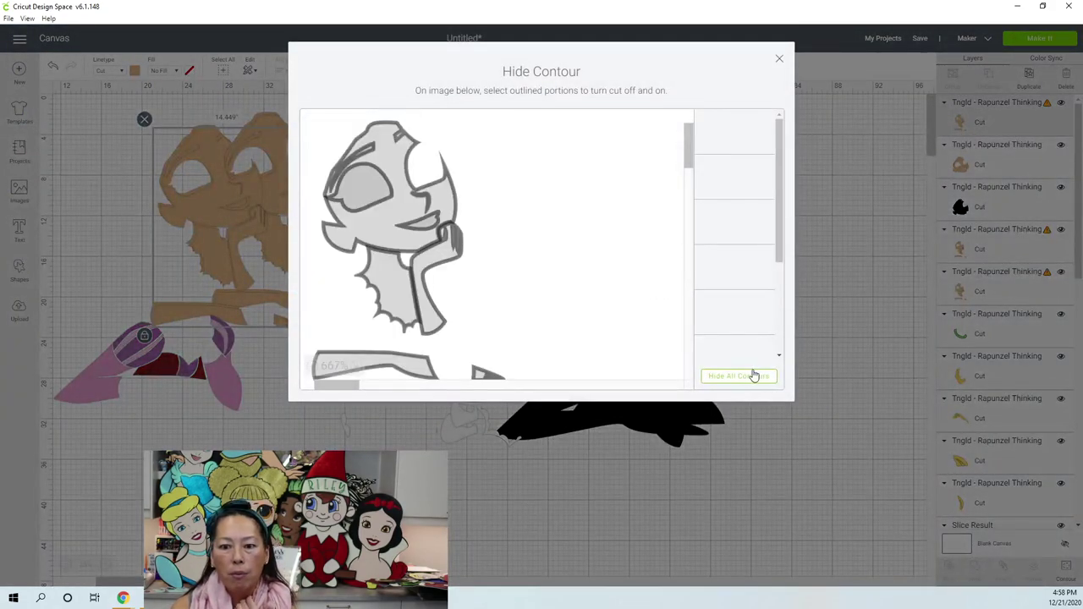
click(743, 378)
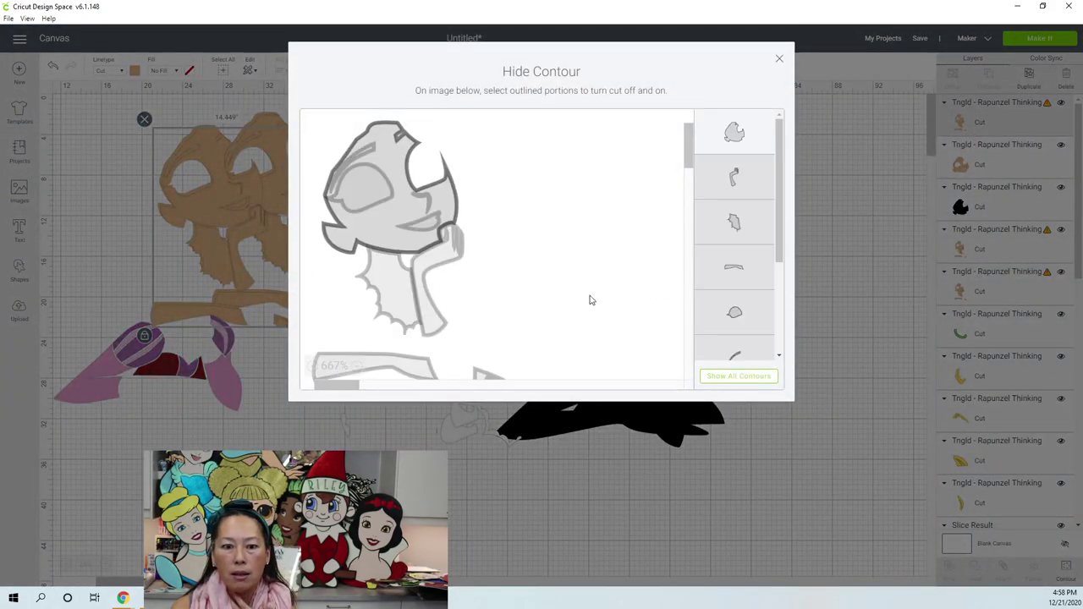
click(756, 181)
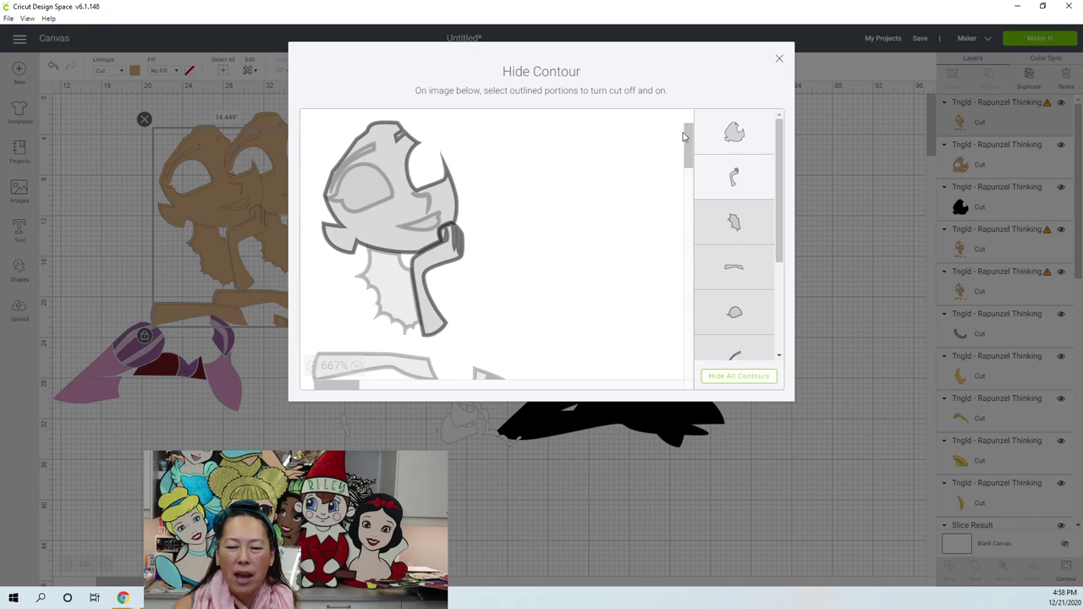
click(747, 137)
click(779, 61)
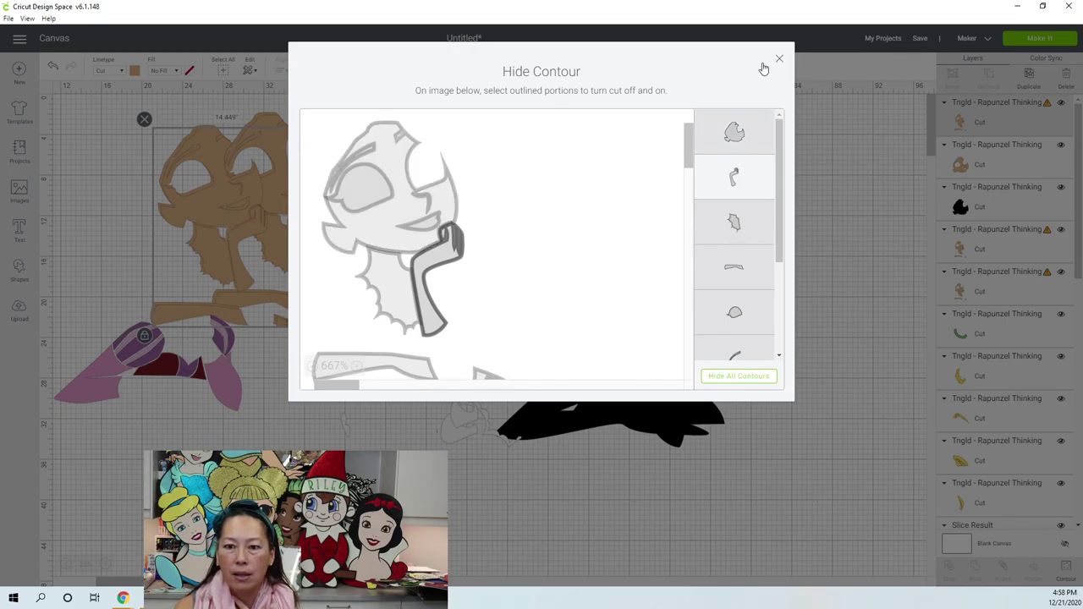
click(351, 233)
drag(351, 232, 517, 232)
Hide all contours of the next skin copy except the jagged neck piece, and place it below the face beside the forearm
click(248, 234)
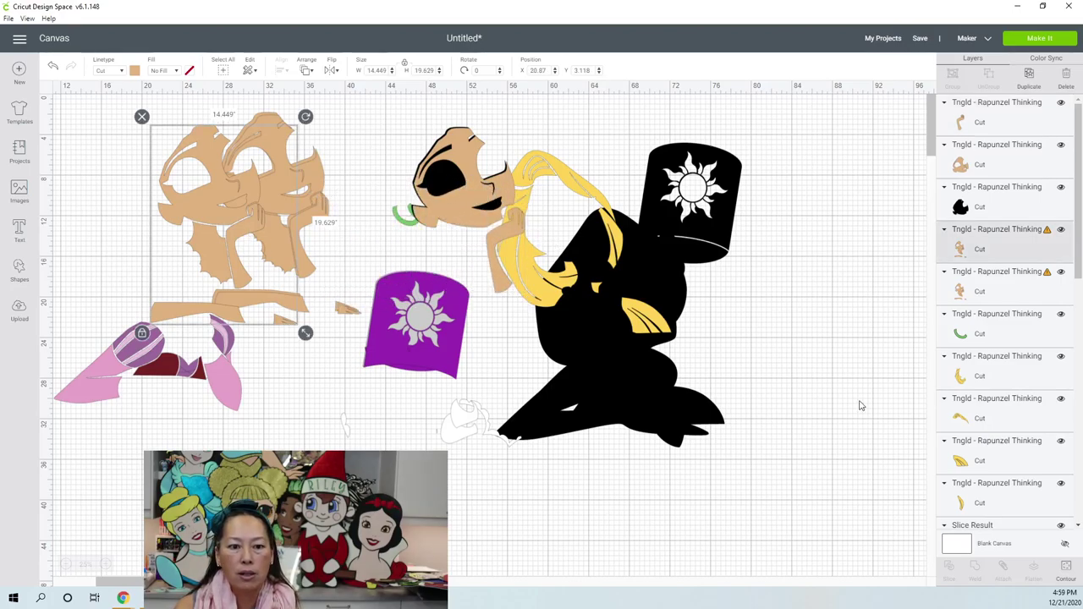
click(1066, 569)
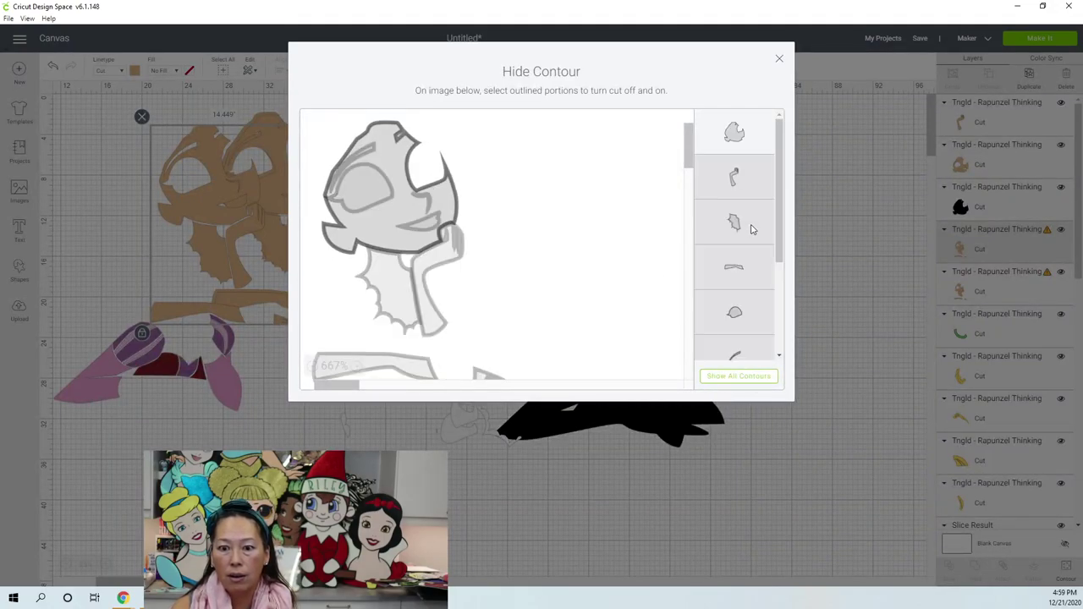
click(752, 228)
click(765, 122)
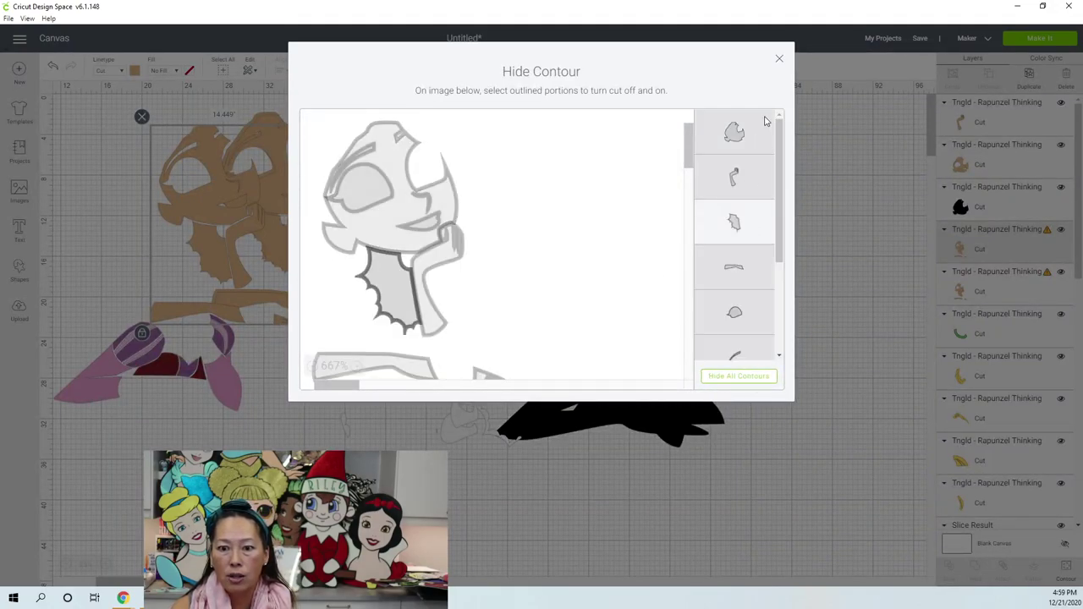
click(780, 61)
drag(244, 264, 484, 267)
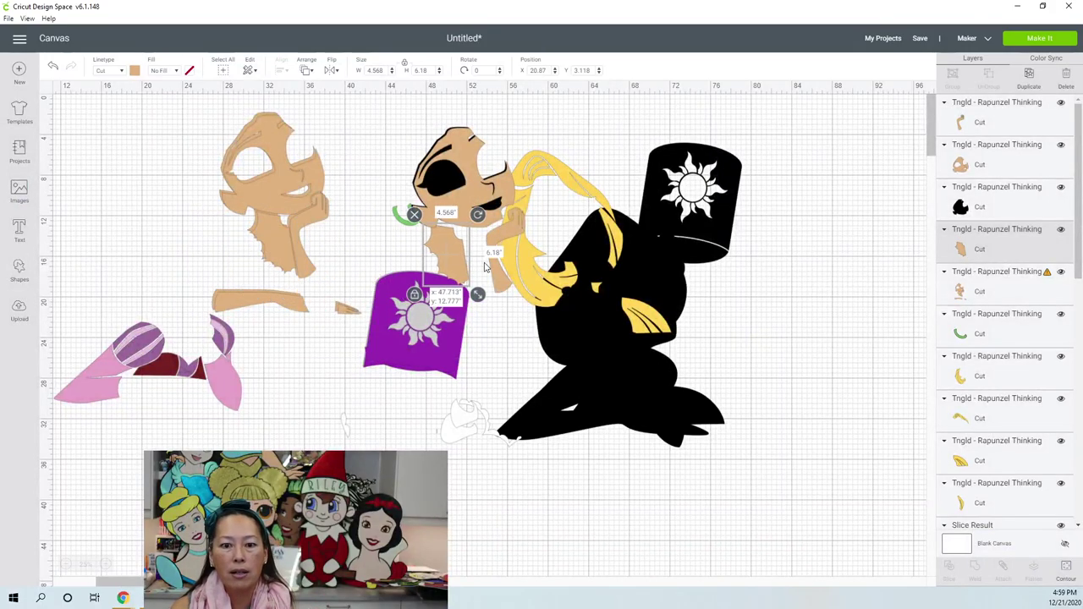
Hide all contours of another skin copy except the long horizontal arm strip, and place it across the black body beside the hair
click(272, 235)
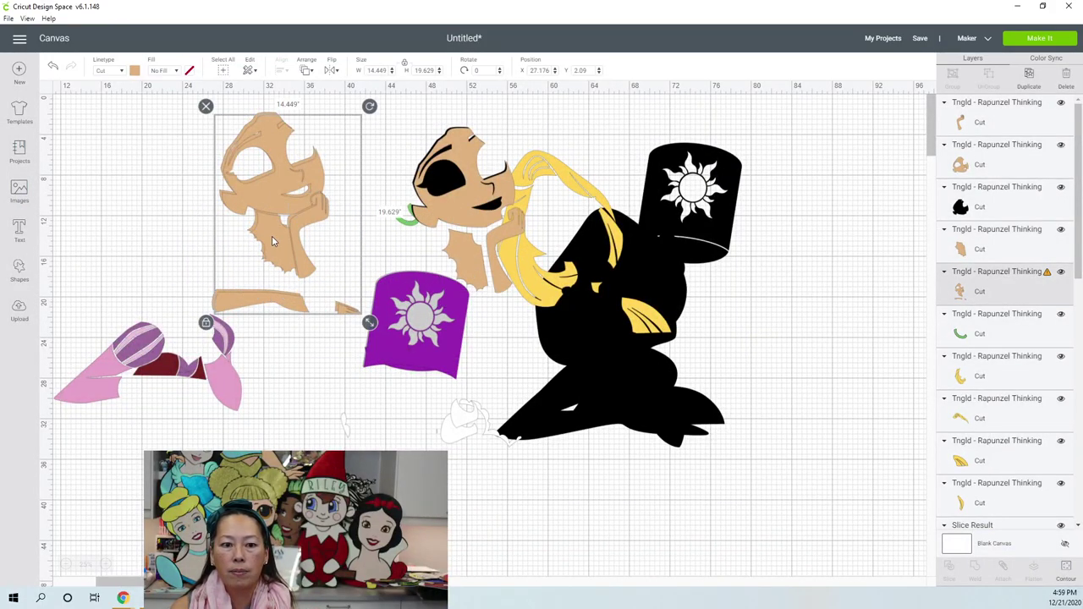
click(1064, 569)
click(765, 381)
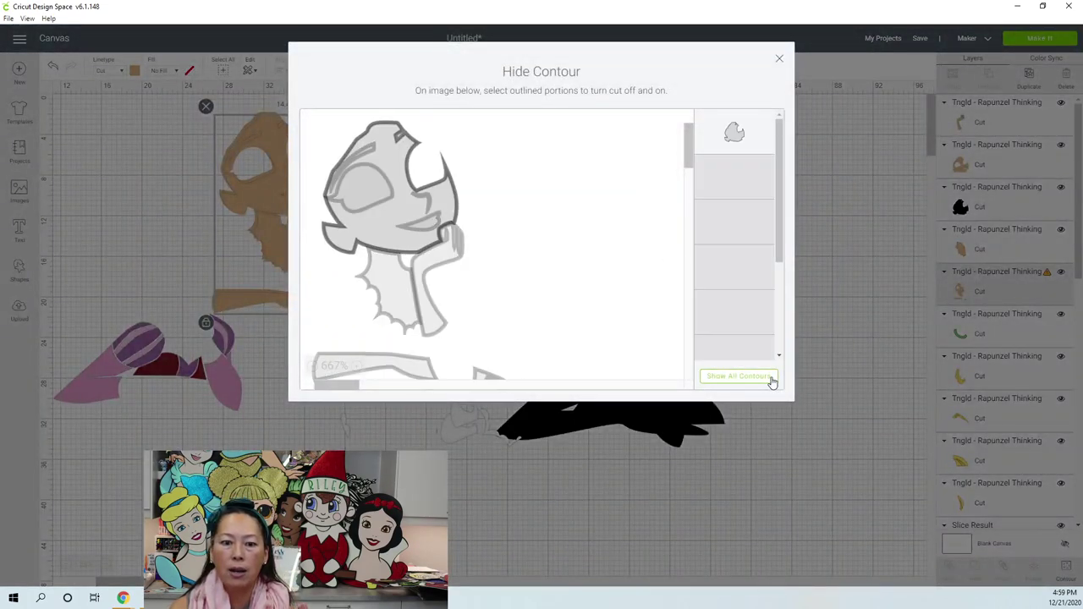
click(738, 281)
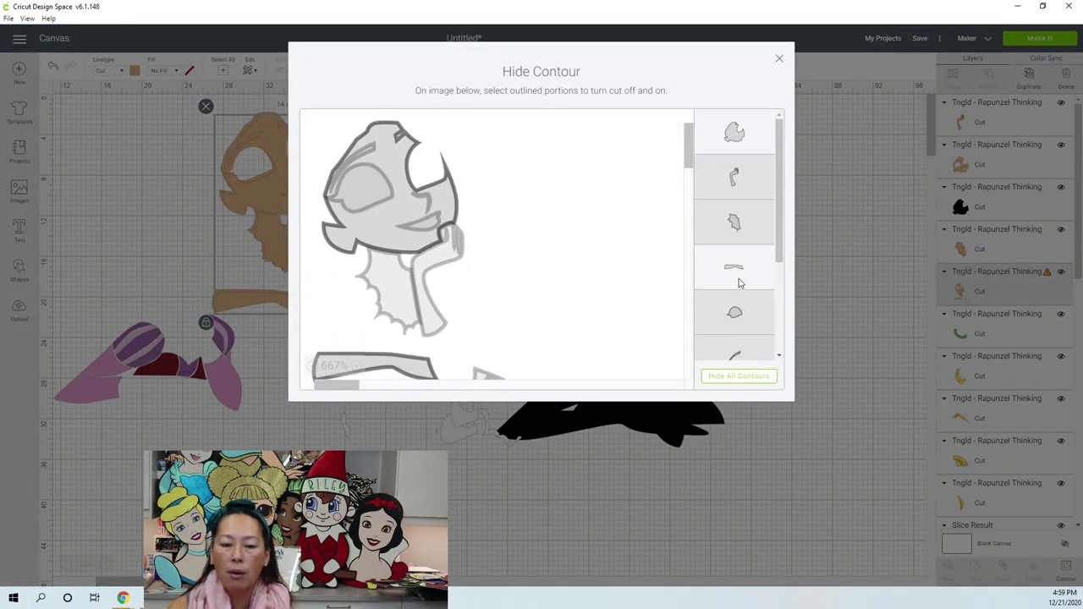
click(744, 134)
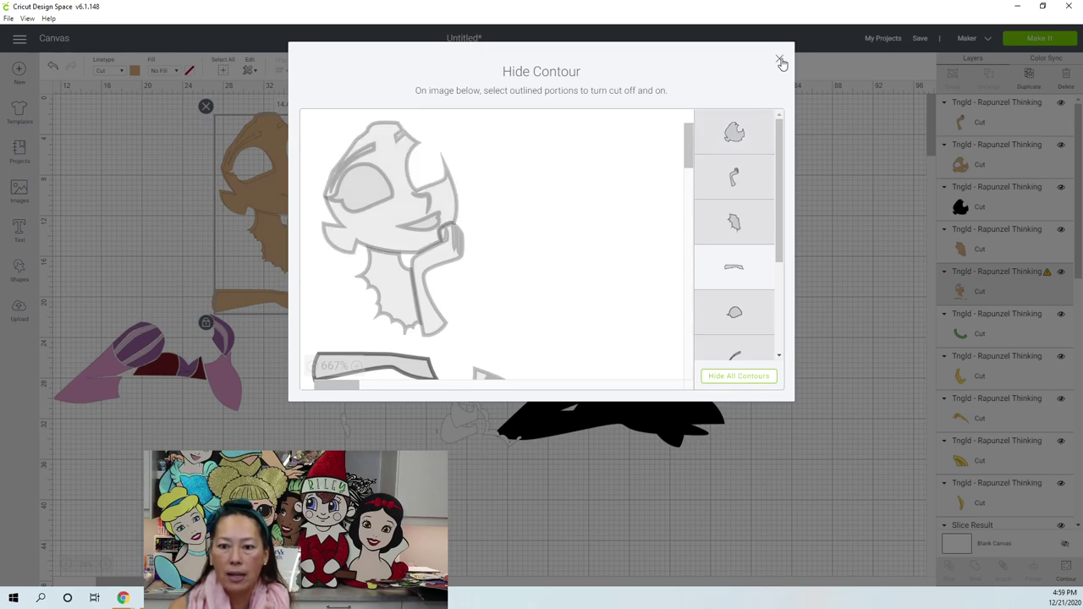
click(780, 61)
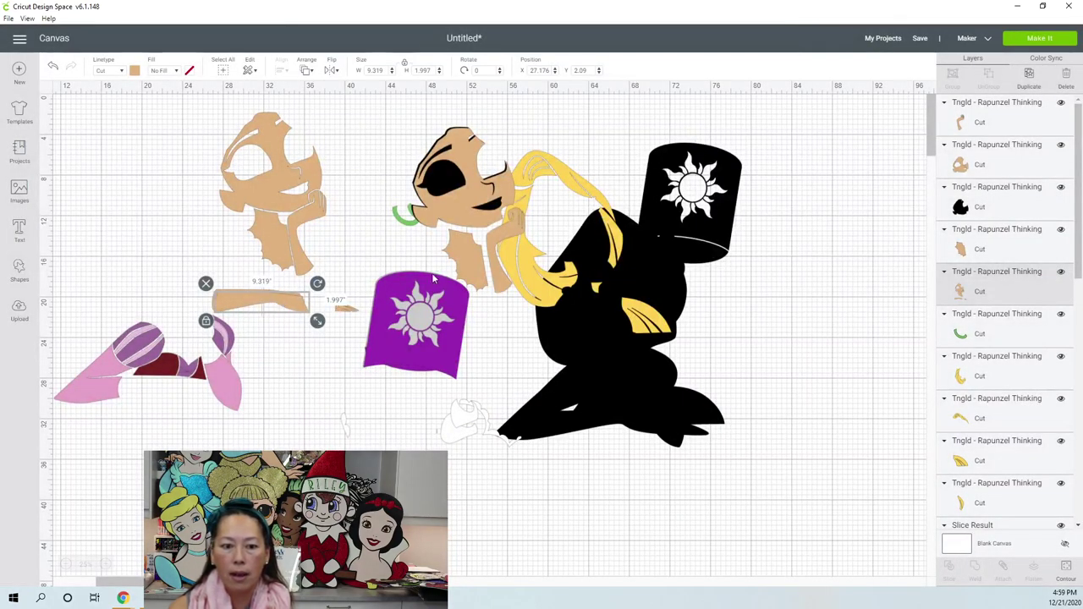
drag(281, 319, 605, 317)
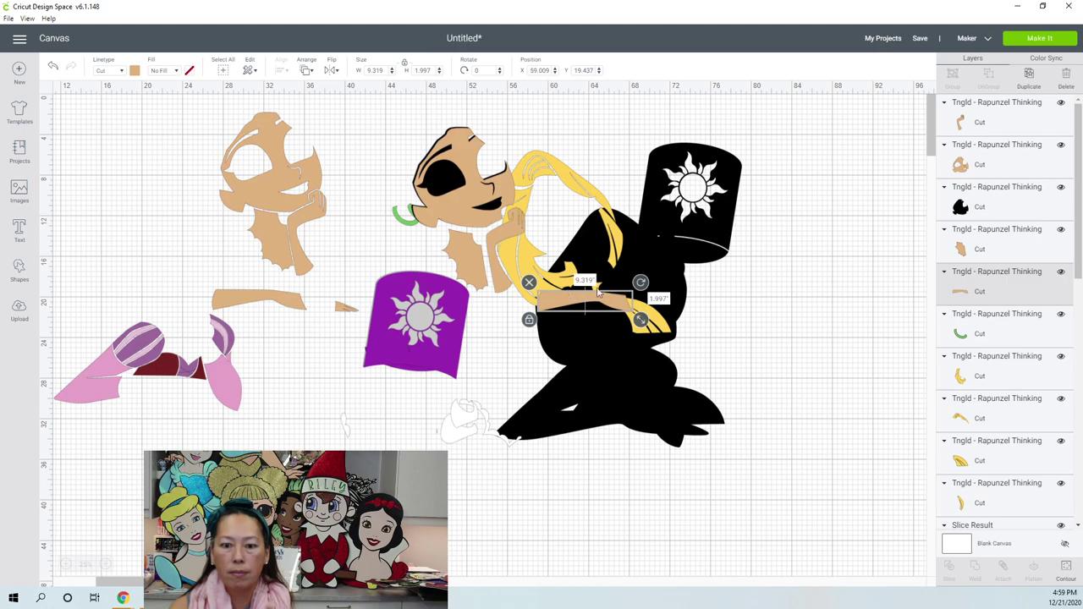
Try to isolate the small triangular skin piece in the original skin layer by switching off the face and triangle contours
click(296, 300)
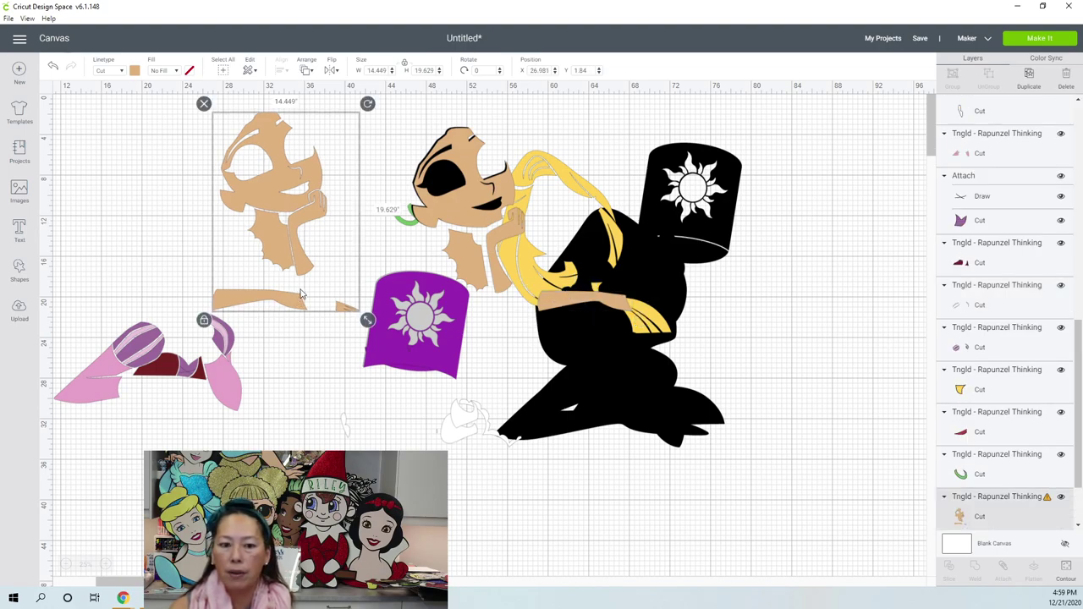
click(1066, 568)
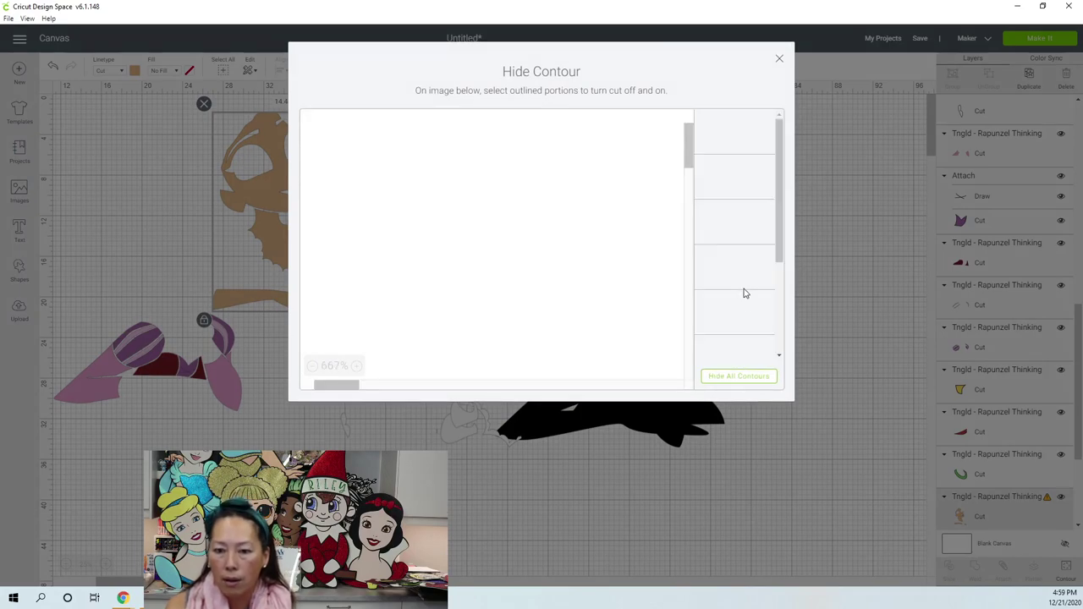
scroll(752, 293, down, 3)
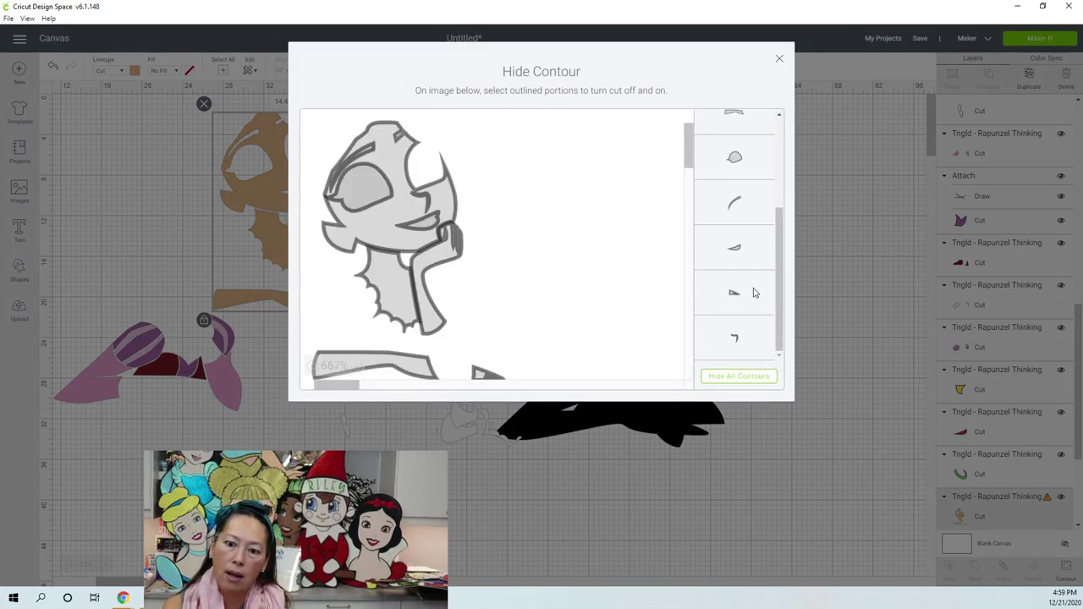
scroll(752, 293, up, 4)
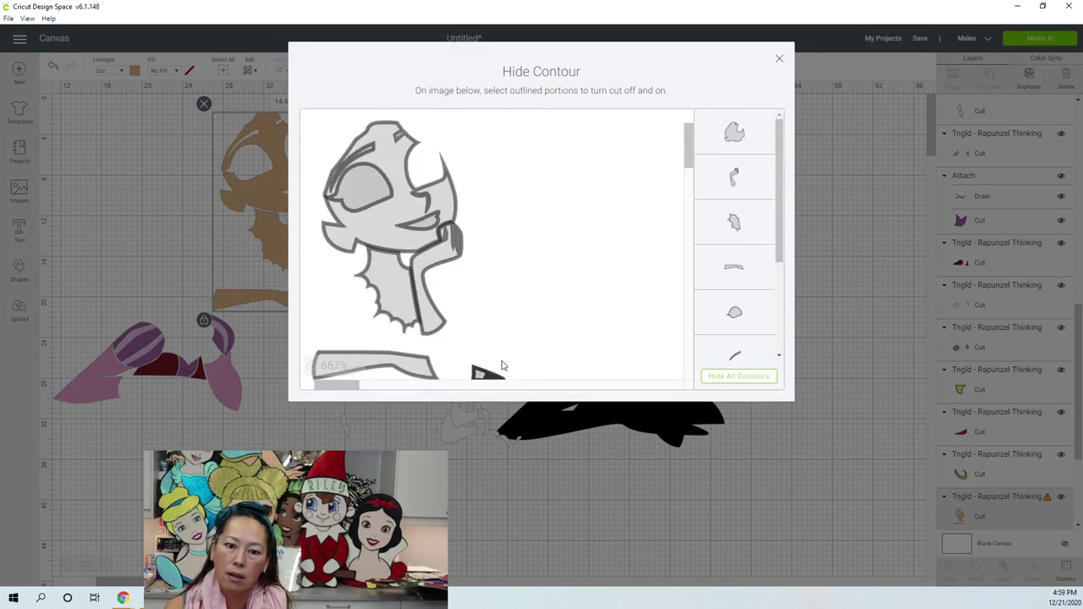
click(751, 138)
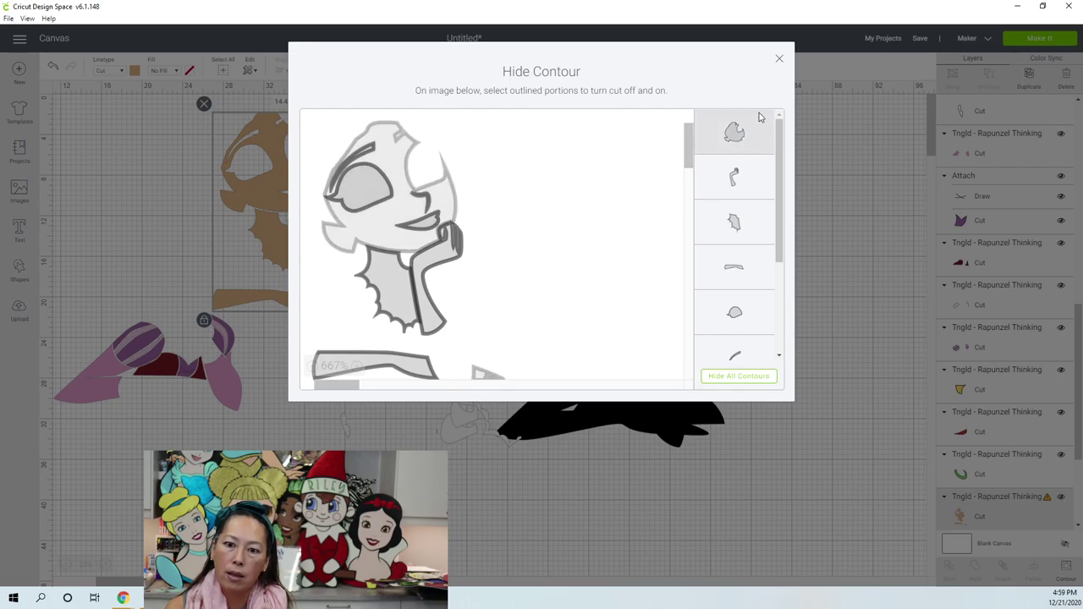
click(780, 60)
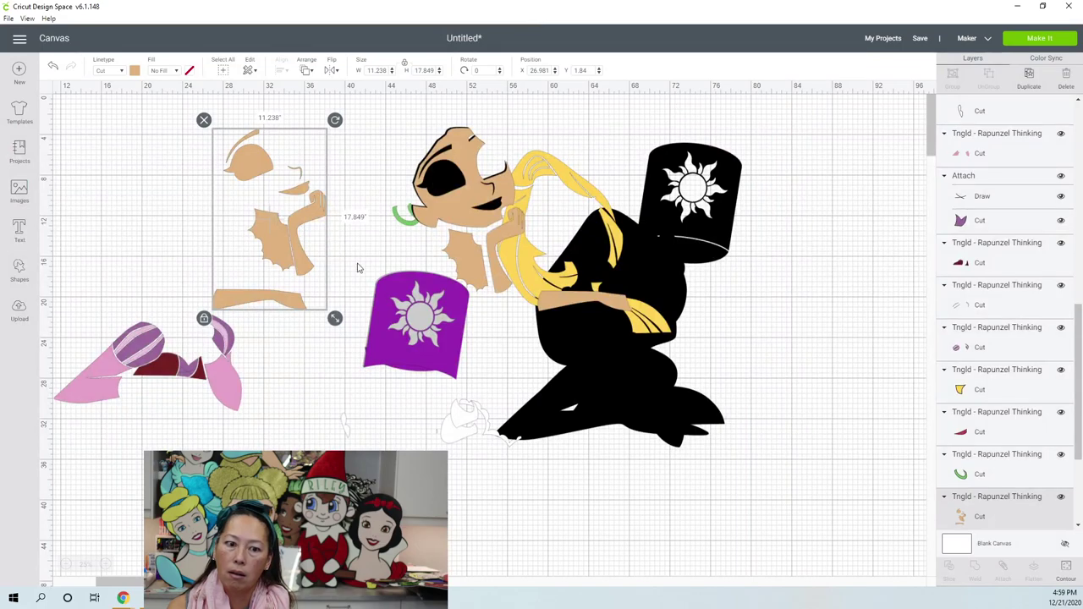
Restore all contours of the original skin layer and hide the face and small triangle contours again
click(1066, 575)
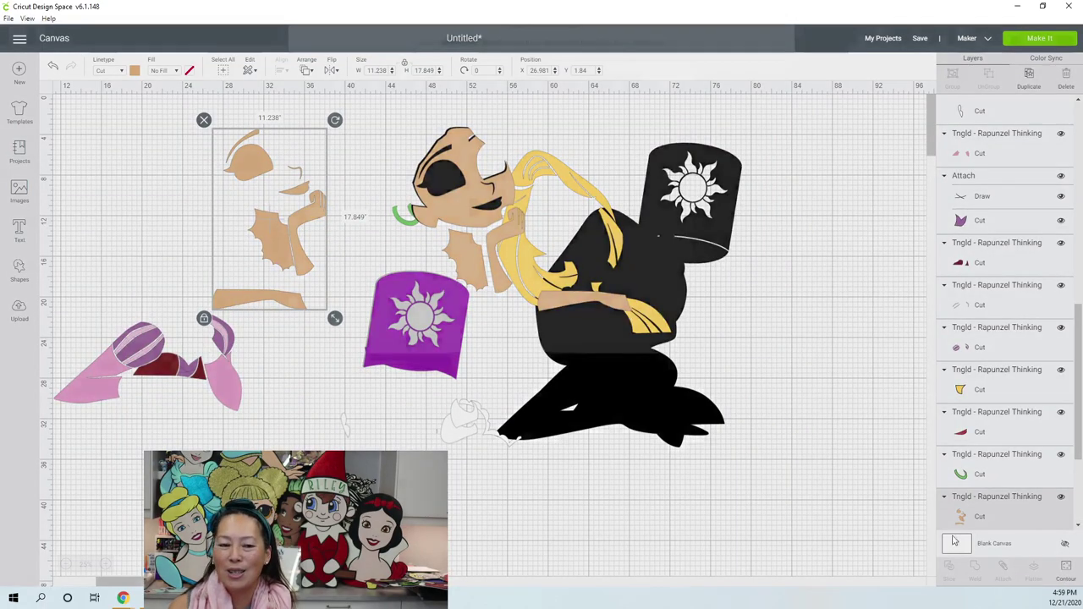
click(739, 383)
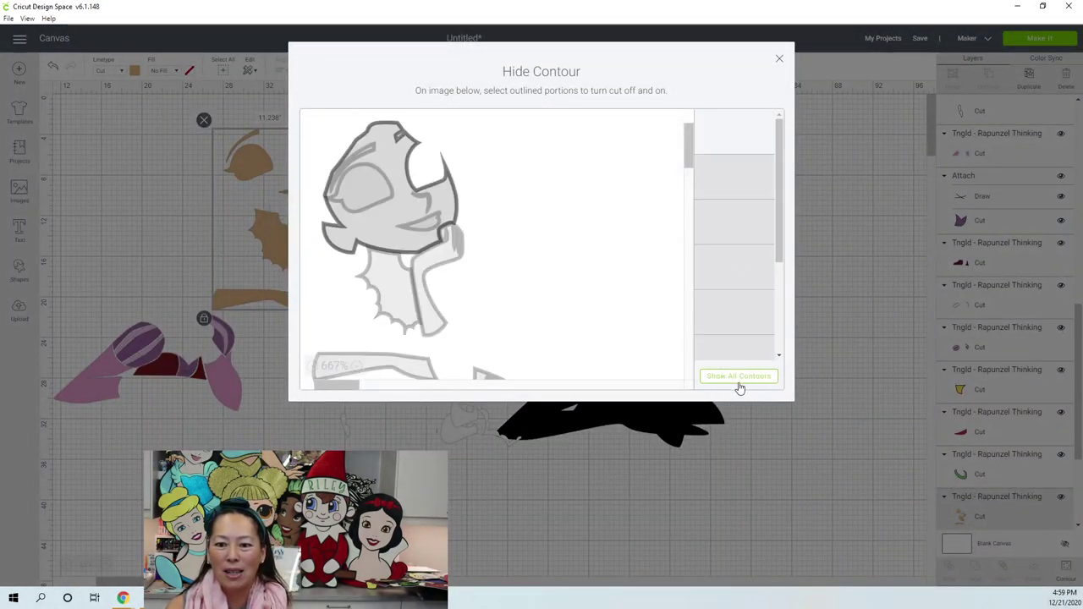
click(738, 377)
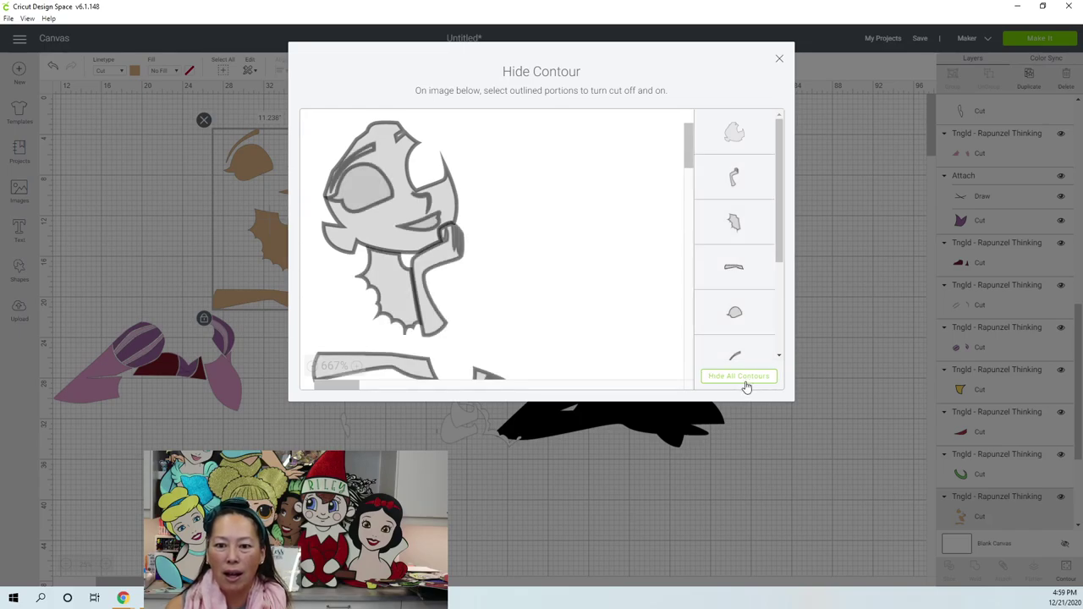
click(748, 135)
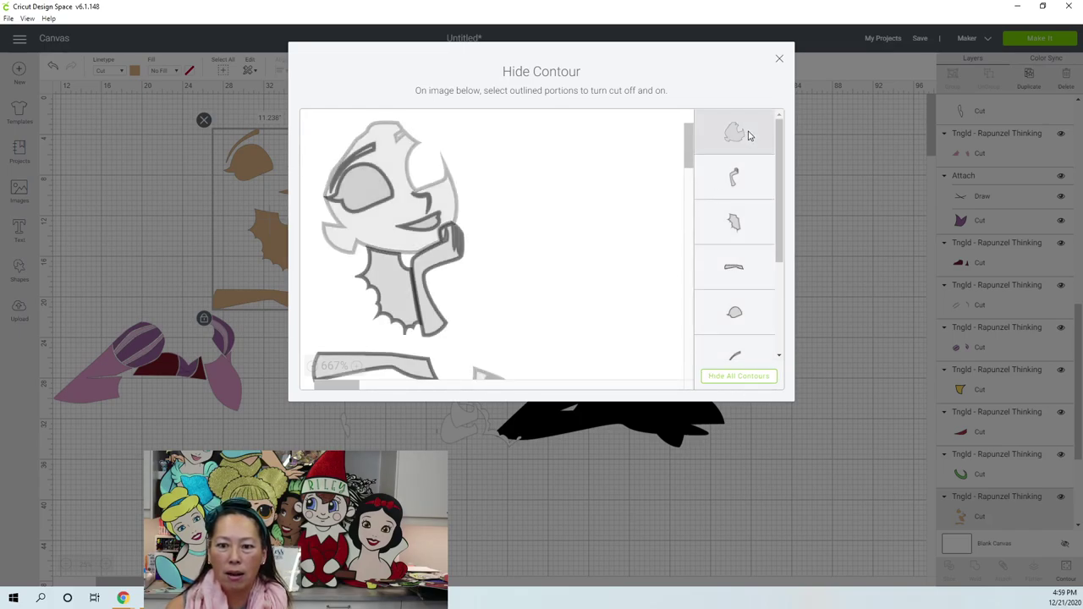
click(780, 61)
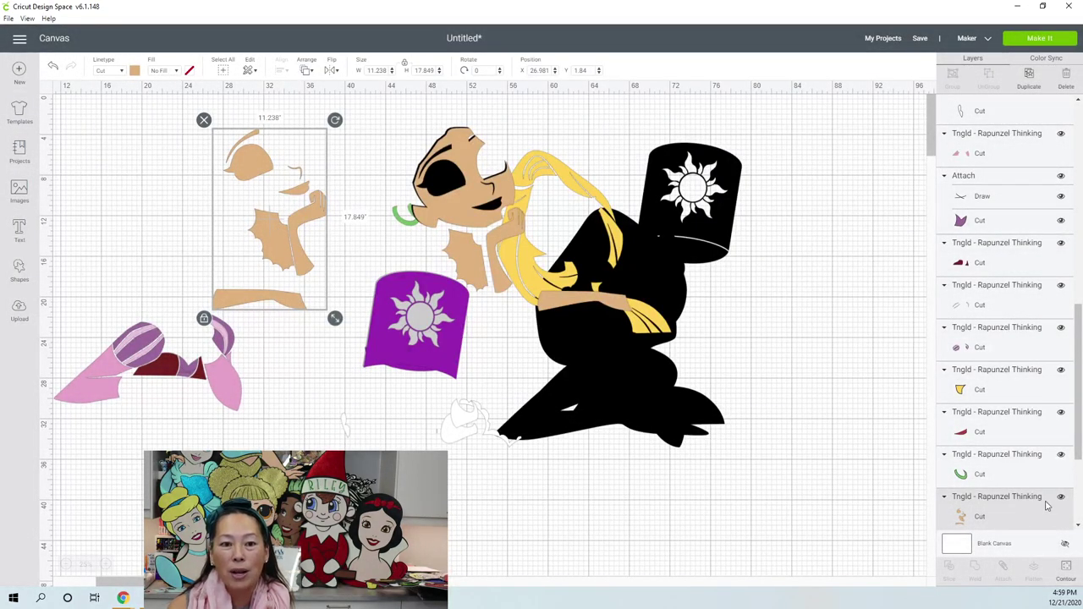
Hide all contours of the original skin layer except the small triangular piece, and place it on the black body above the lower hair
click(1065, 571)
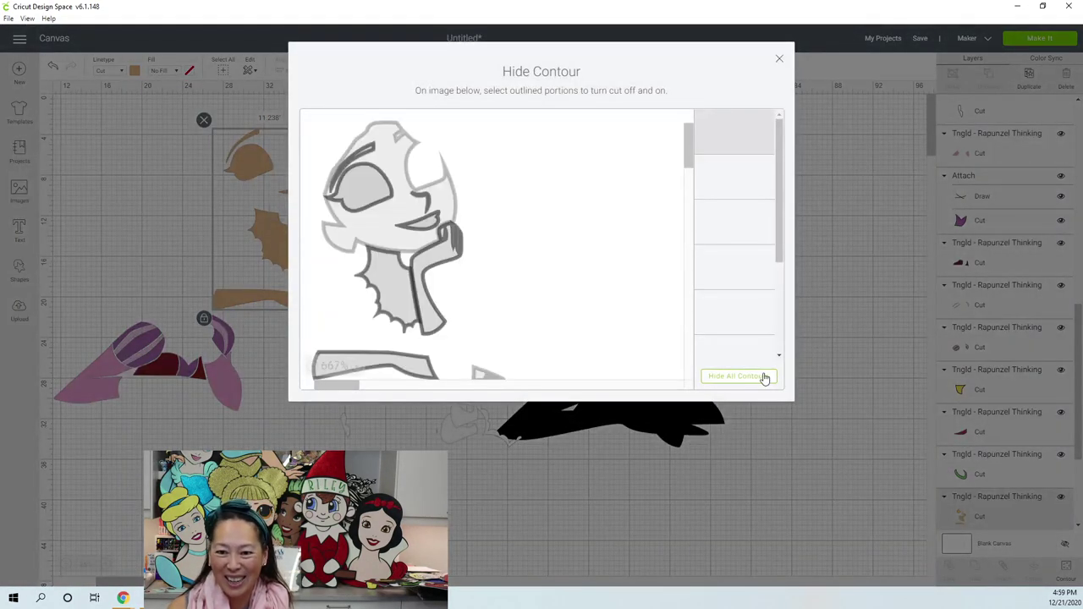
click(763, 379)
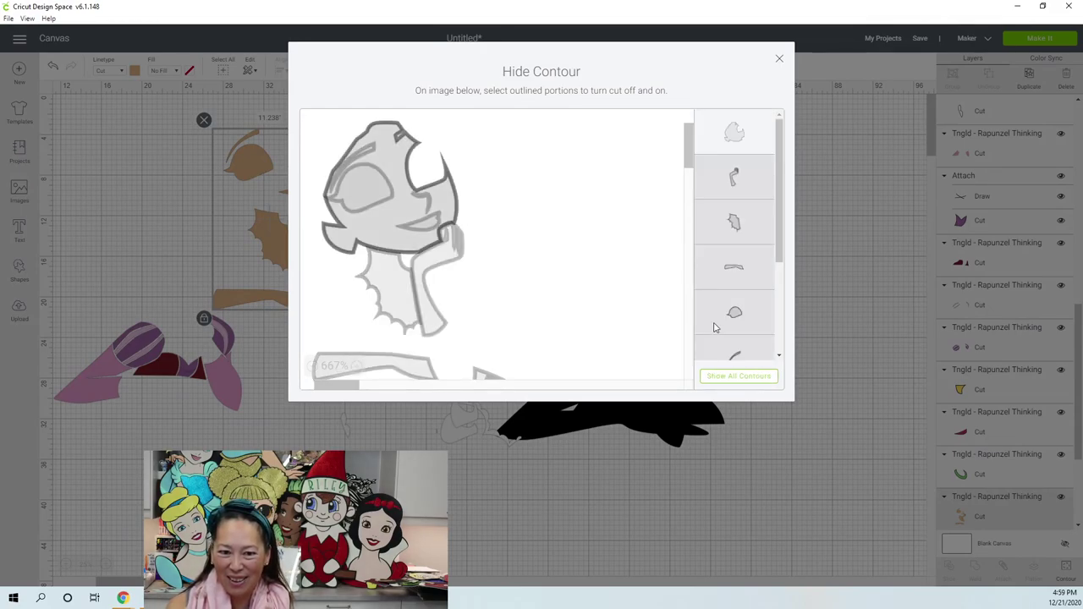
scroll(776, 199, down, 3)
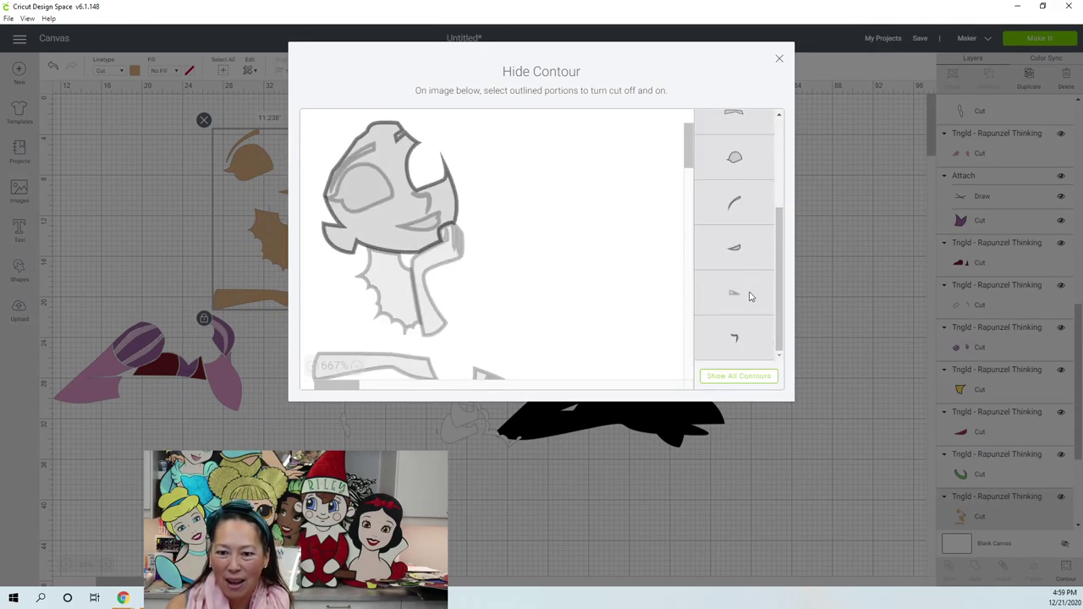
scroll(742, 223, up, 4)
click(736, 176)
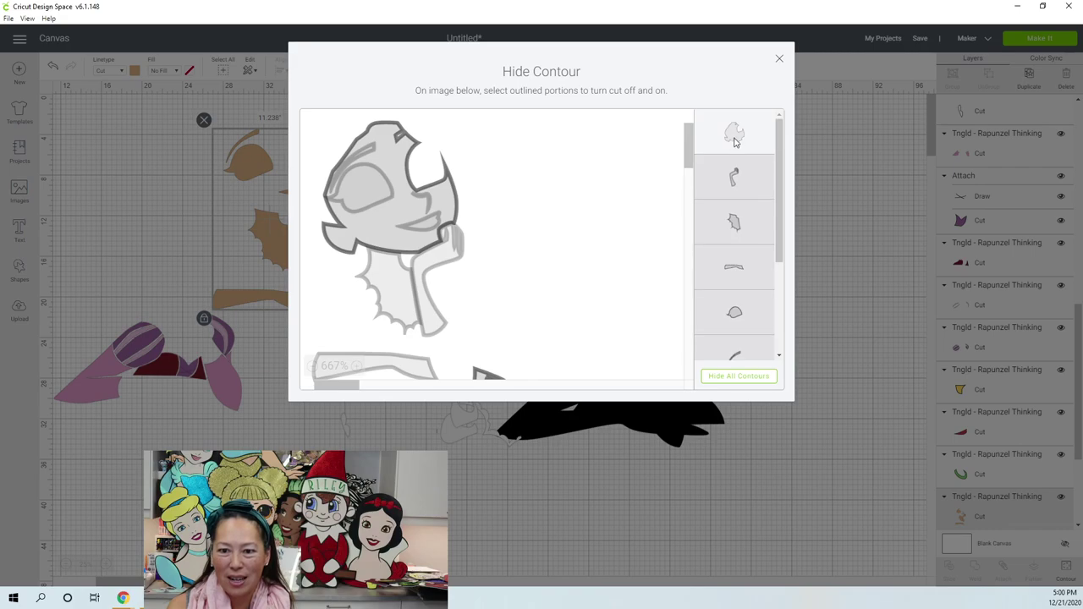
click(779, 62)
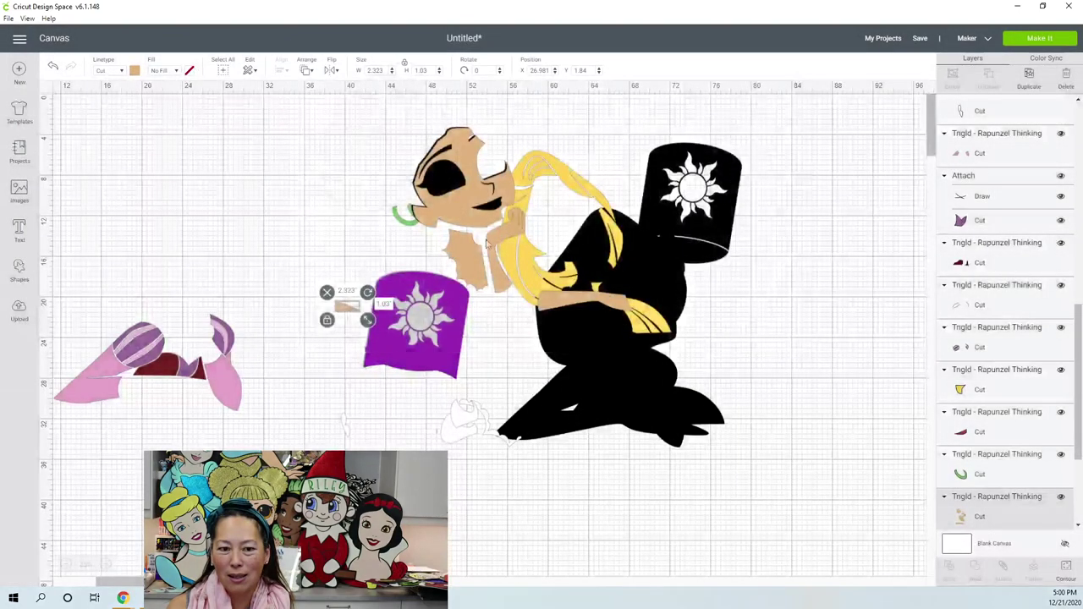
drag(346, 314, 642, 290)
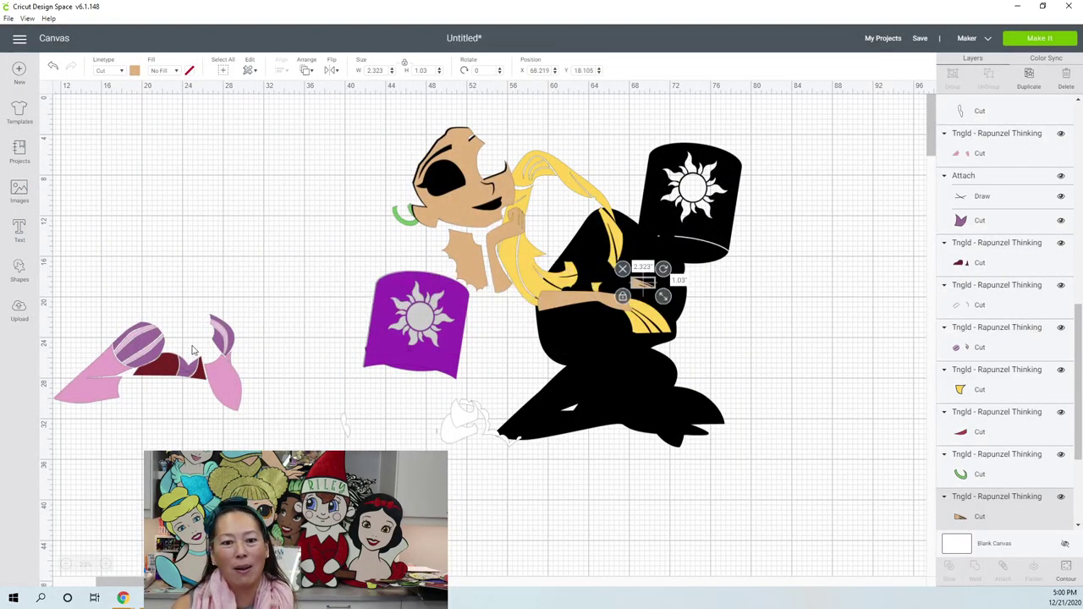
Move the two-piece pink dress layer to the empty canvas above, and add a square enlarged to about 20.44 inches
click(170, 366)
drag(170, 366, 244, 181)
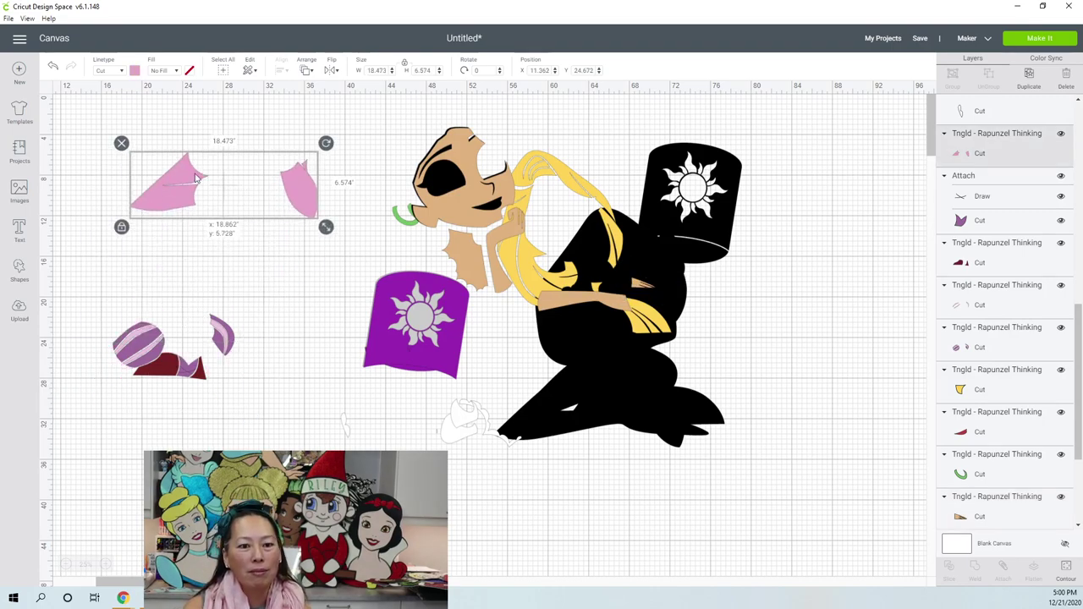
click(25, 315)
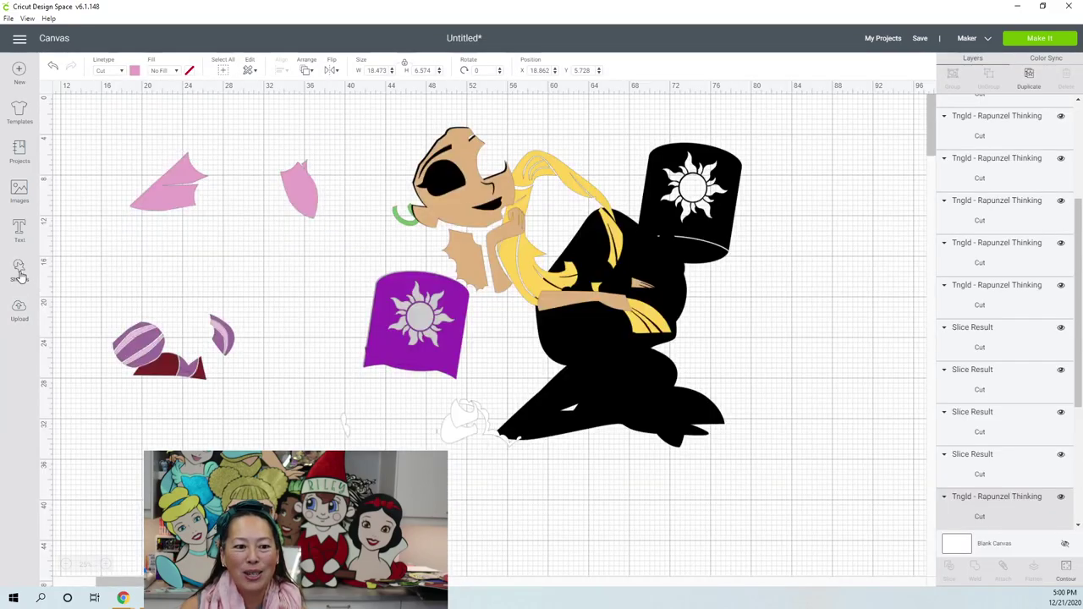
click(18, 271)
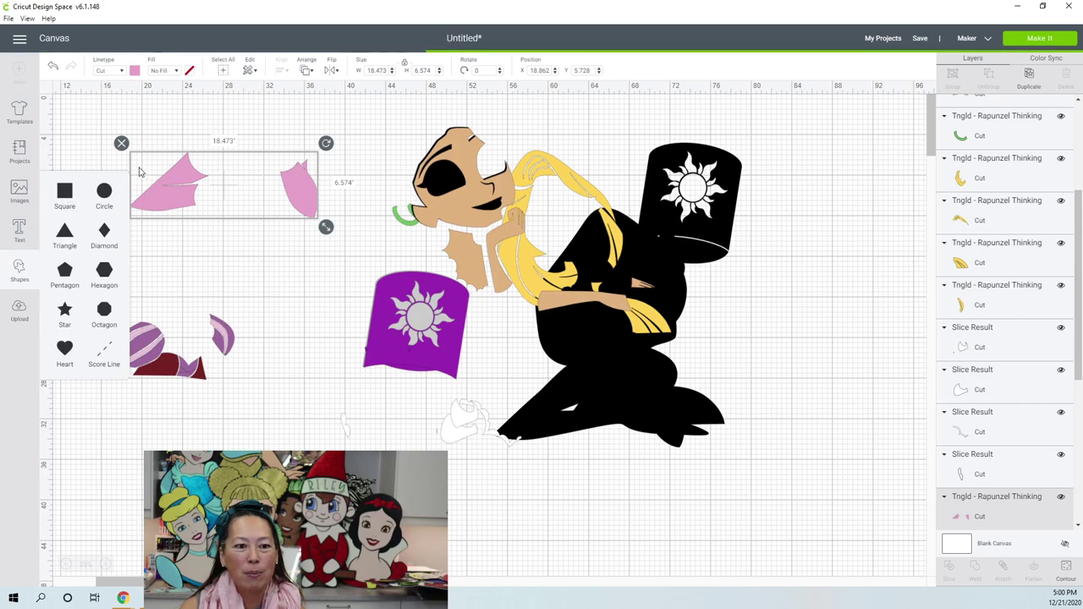
click(64, 191)
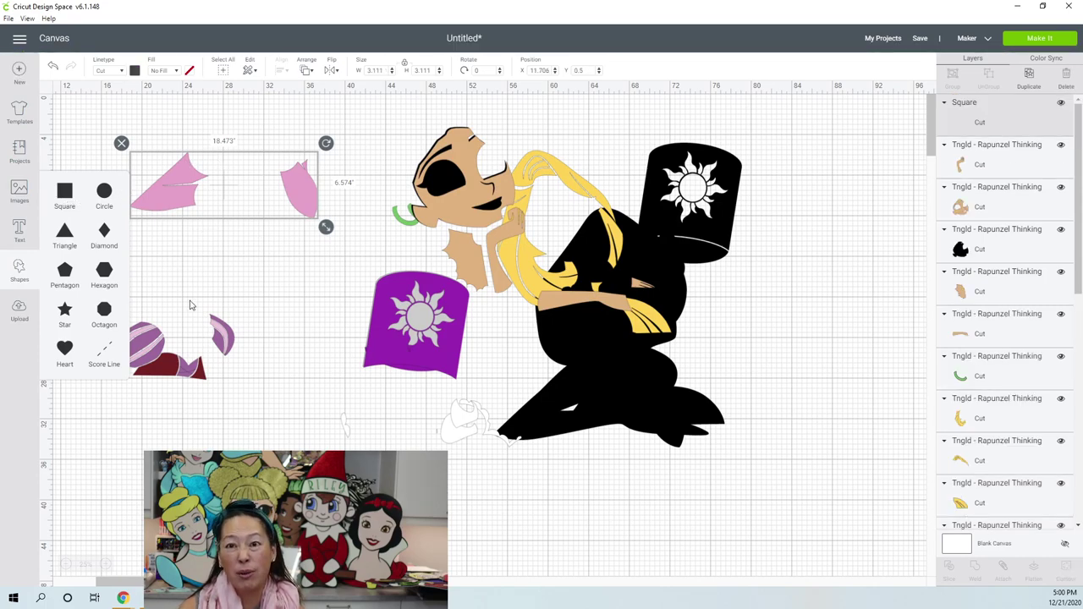
drag(151, 193, 273, 314)
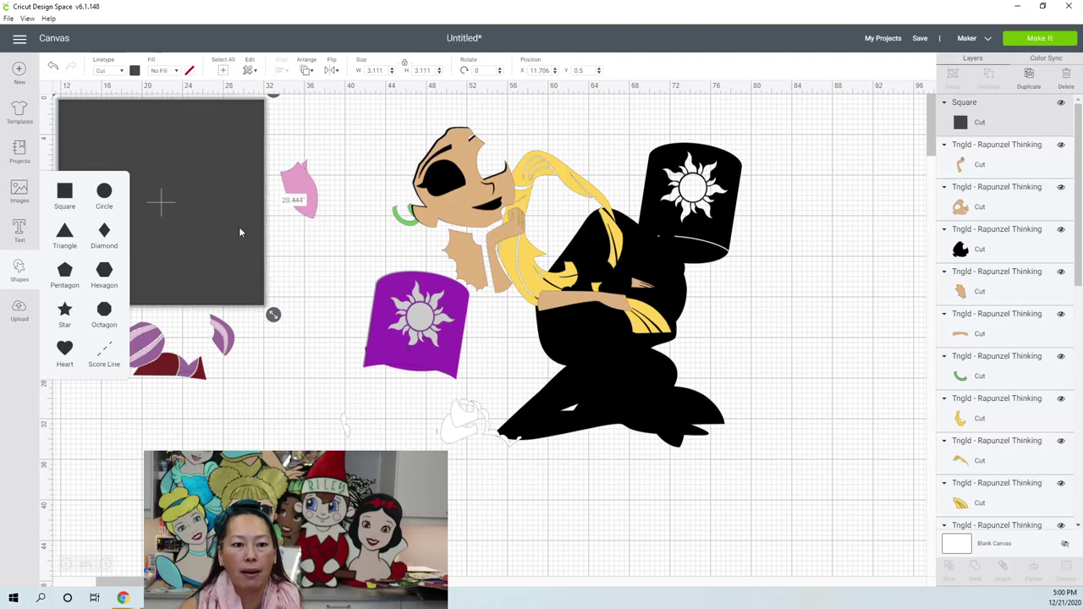
Cover only the larger pink dress piece with the square and slice the two layers
drag(208, 151, 229, 188)
click(204, 111)
drag(199, 106, 263, 191)
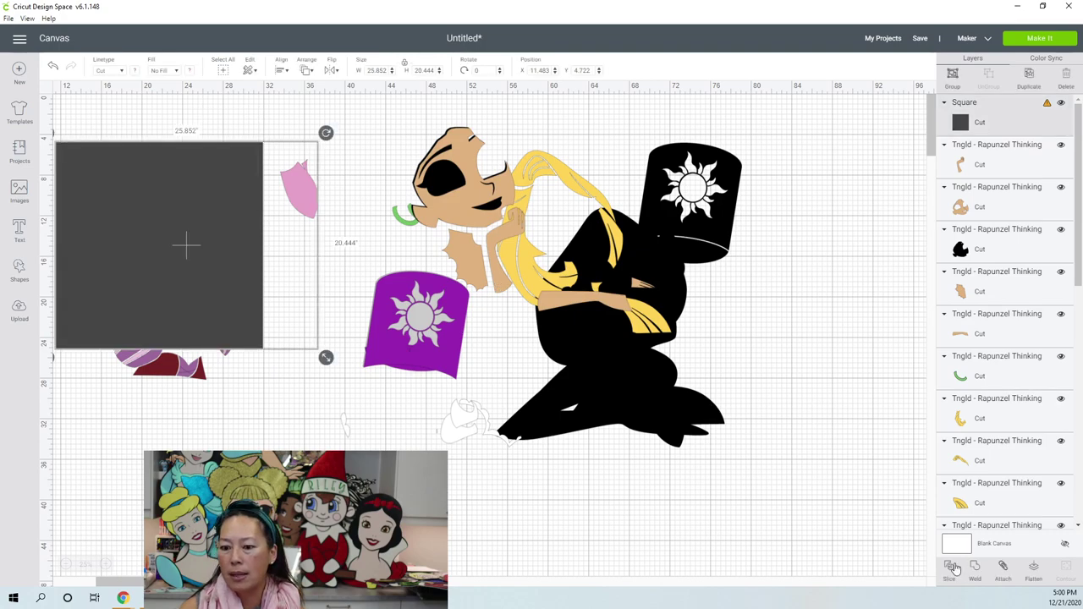
click(367, 171)
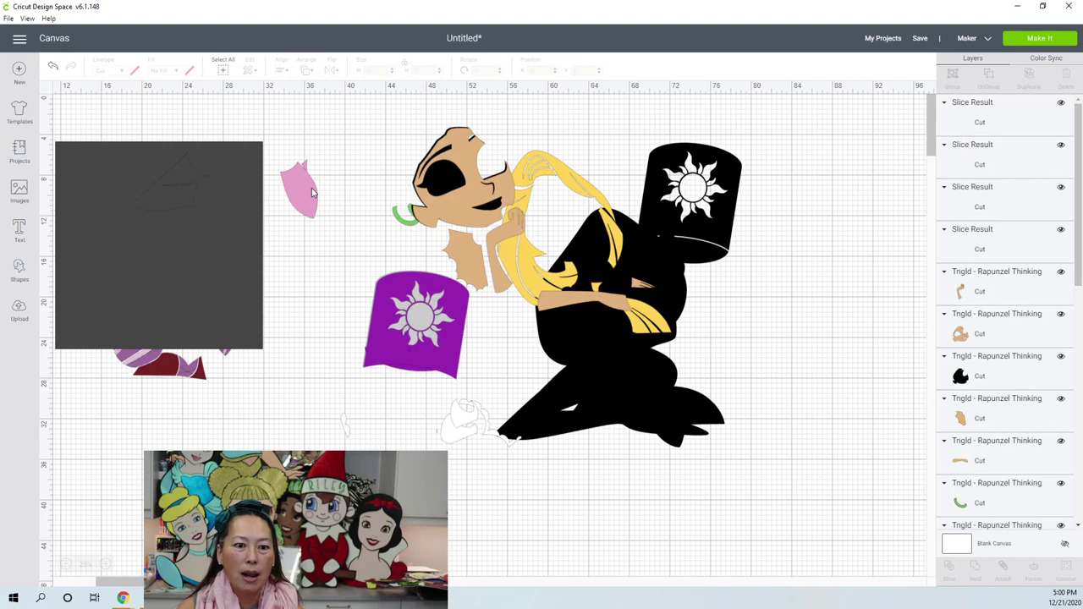
Separate the slice results, delete the dark copy of the dress piece, and place both pink pieces beside the face
drag(302, 186, 400, 174)
drag(209, 281, 282, 507)
drag(173, 174, 252, 297)
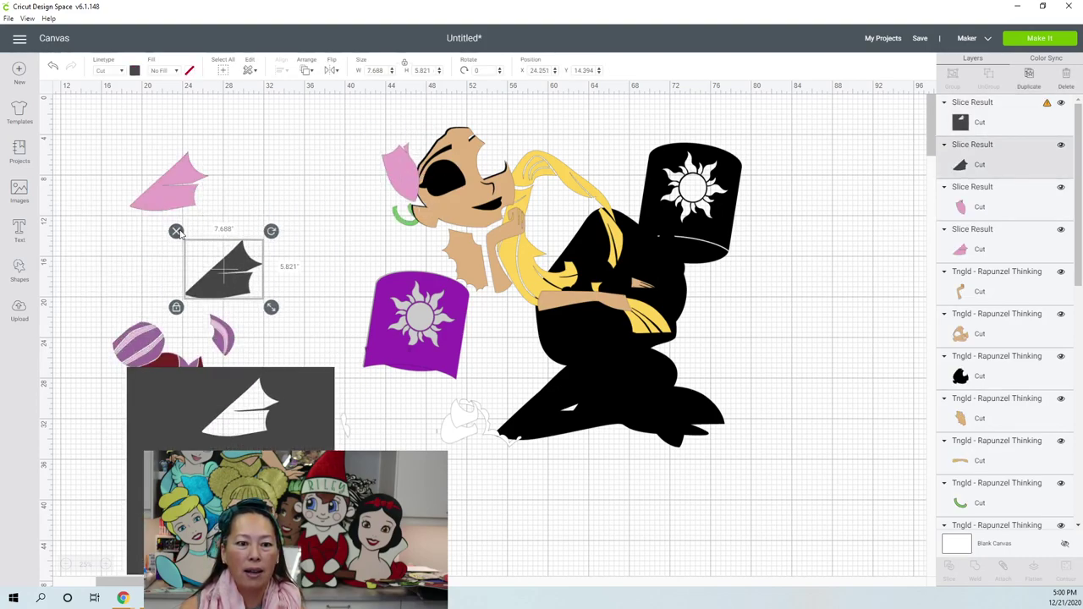
click(176, 231)
drag(212, 202, 472, 203)
scroll(211, 269, down, 2)
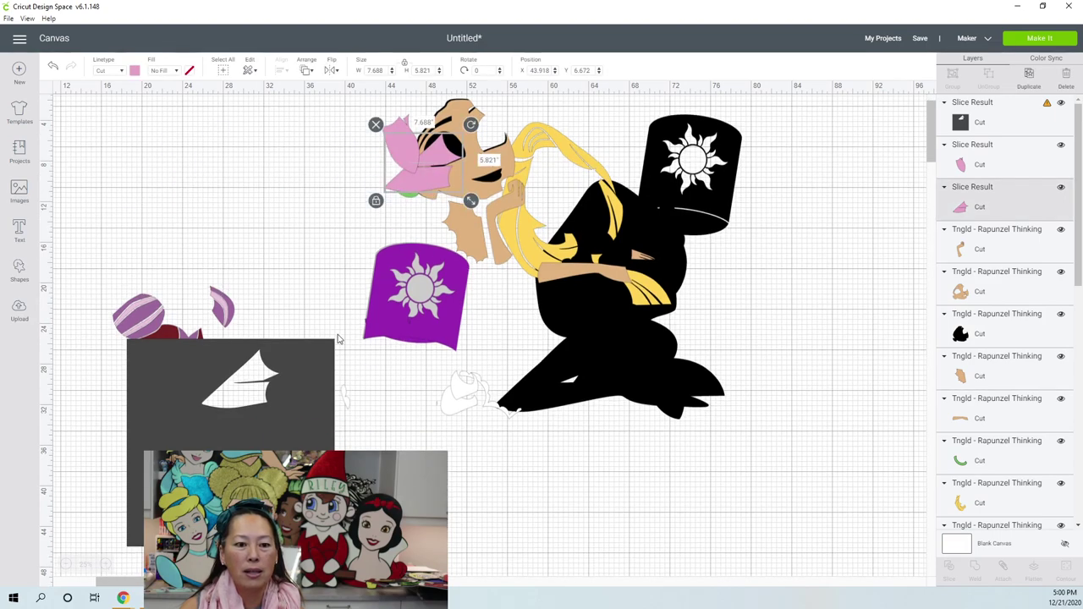
Move the light pink sleeve stripes under the lantern, and slice the striped purple sleeve layer with the dark square over its rounder piece
click(171, 300)
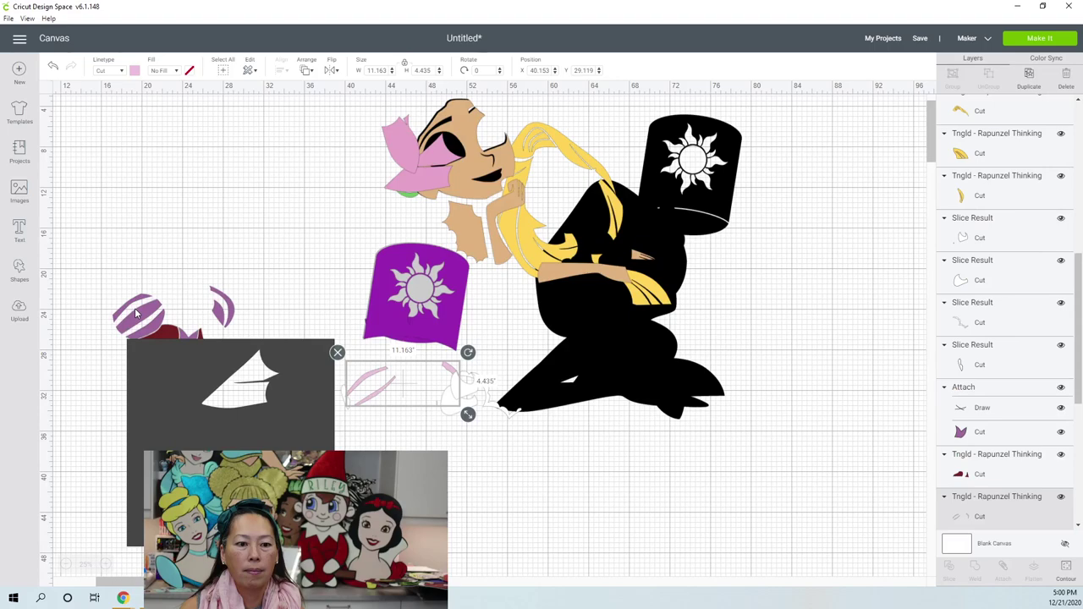
drag(174, 289, 330, 507)
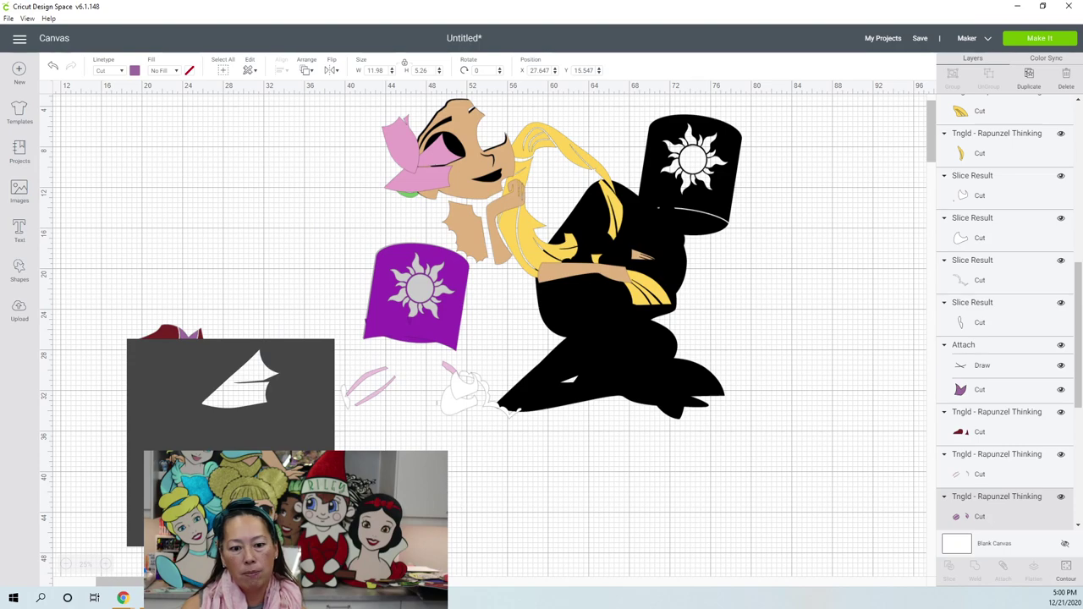
click(456, 545)
click(383, 524)
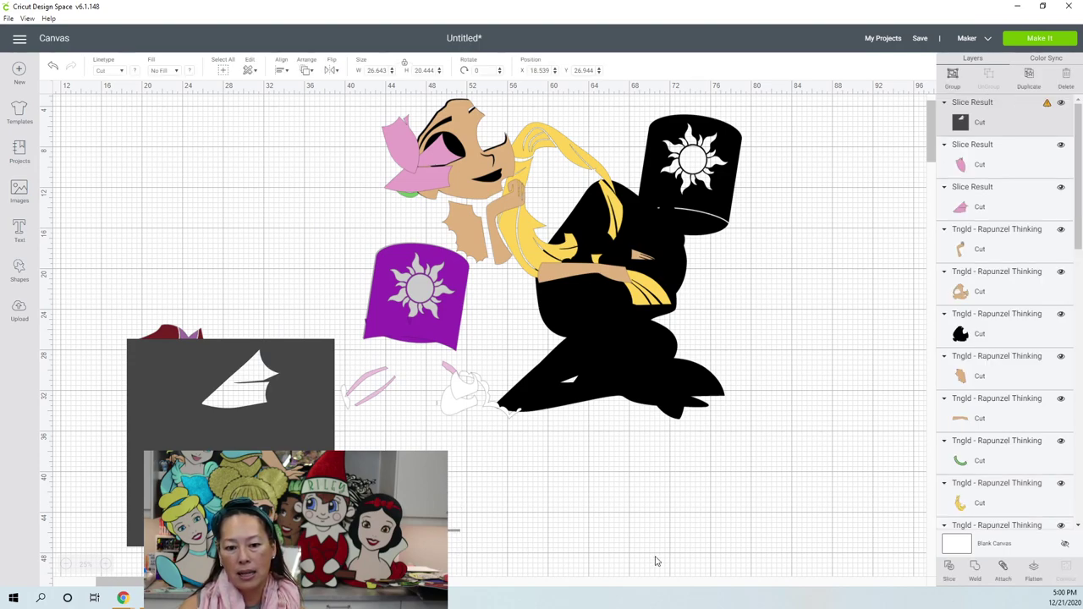
click(662, 516)
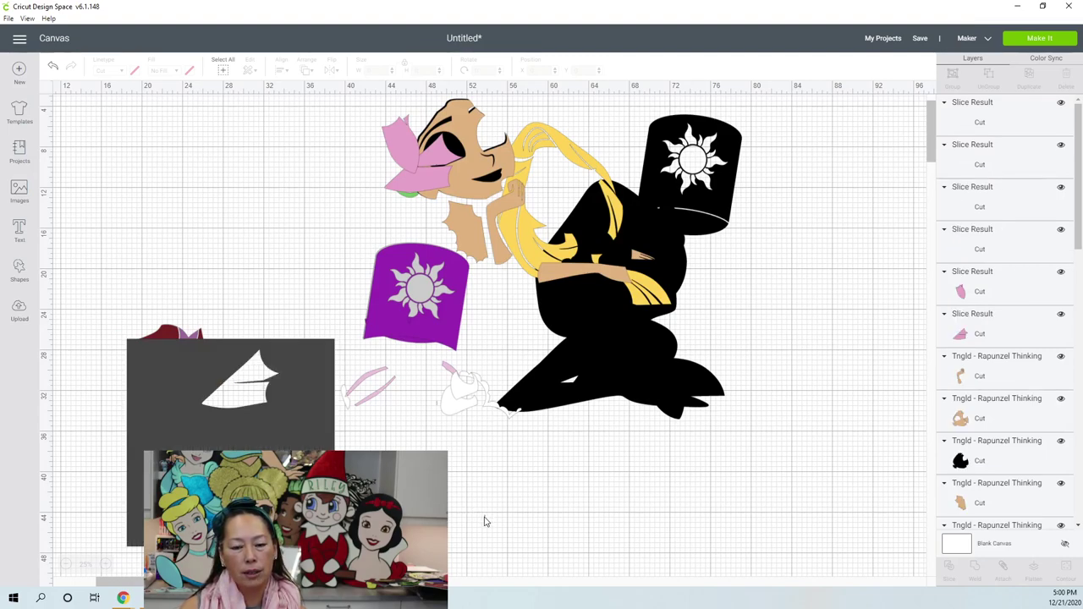
Separate the sliced purple sleeves, remove the dark sleeve copy, and place the round striped sleeve over the lantern's lower edge
drag(398, 530, 515, 506)
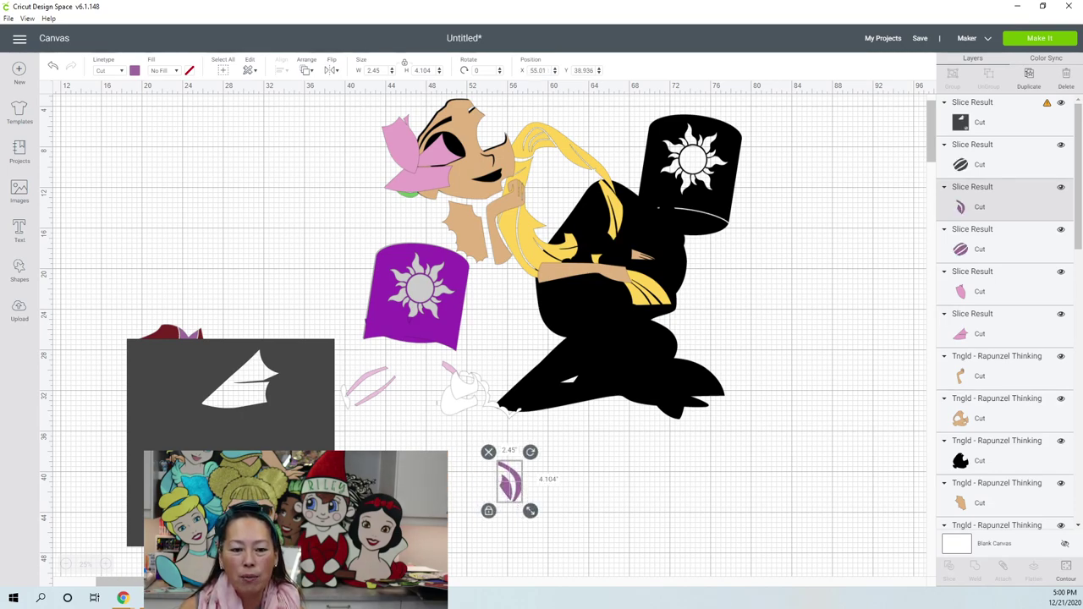
click(309, 438)
drag(310, 447, 297, 282)
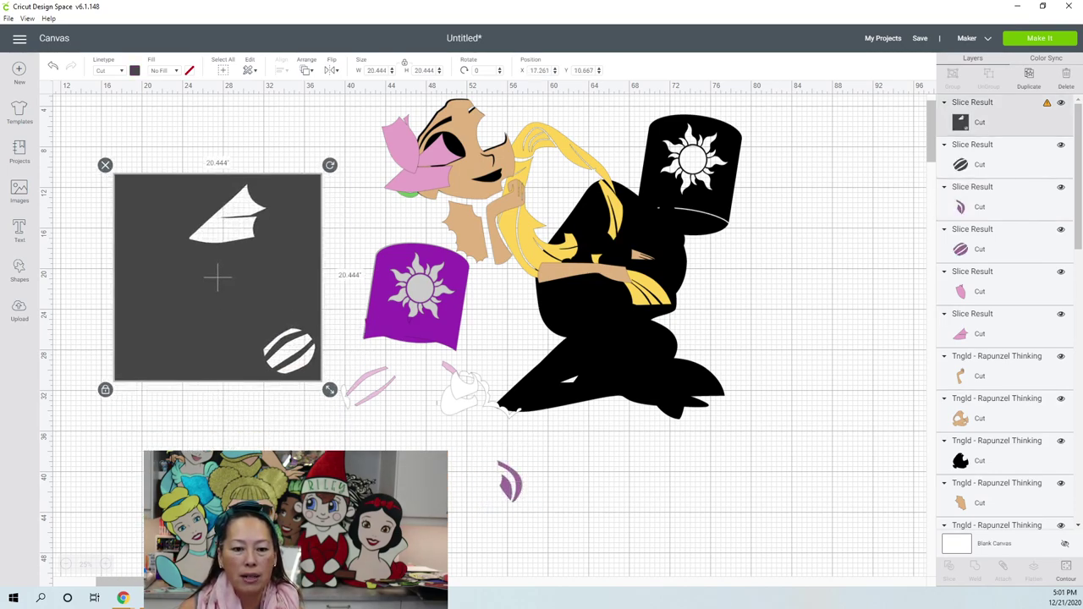
click(457, 512)
drag(300, 513, 425, 339)
Add a circle, shrink it into a tilted oval about 0.76 inches across, and place it over the curved purple sleeve's lower tips
click(107, 565)
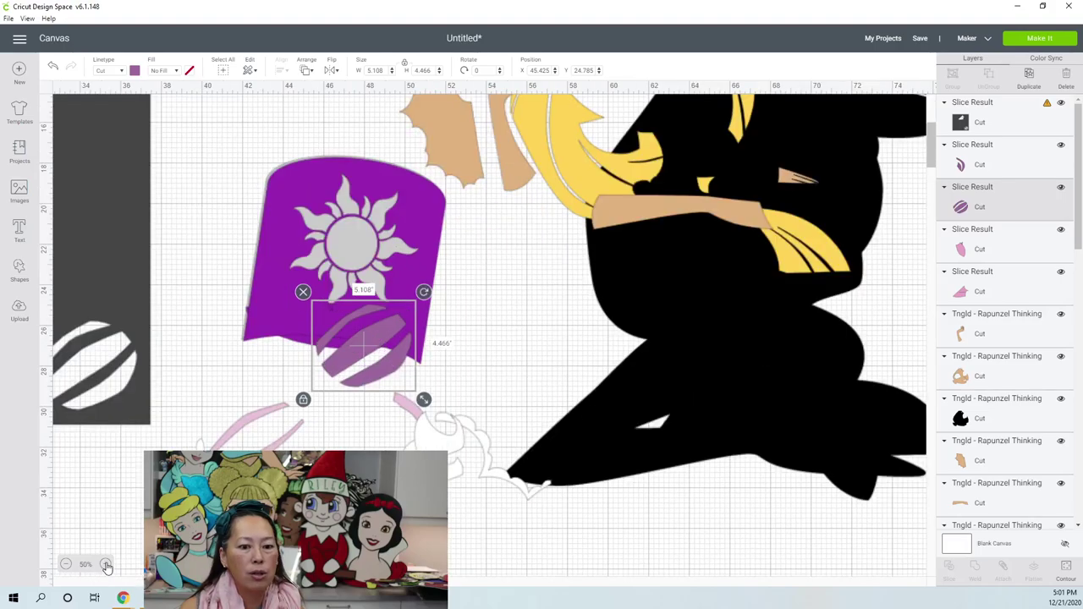
click(107, 565)
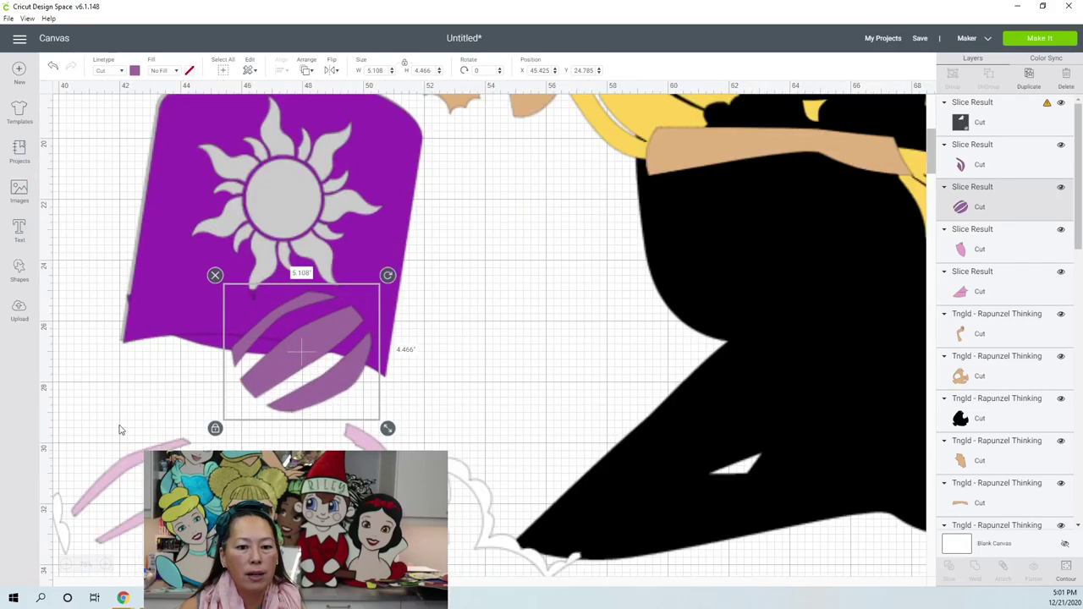
click(20, 265)
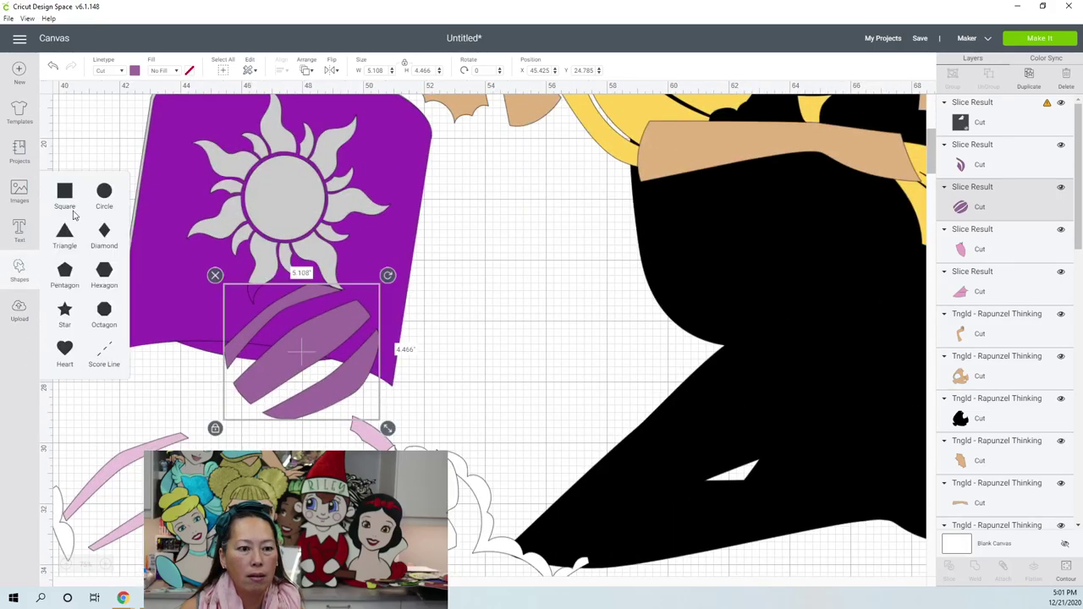
click(103, 193)
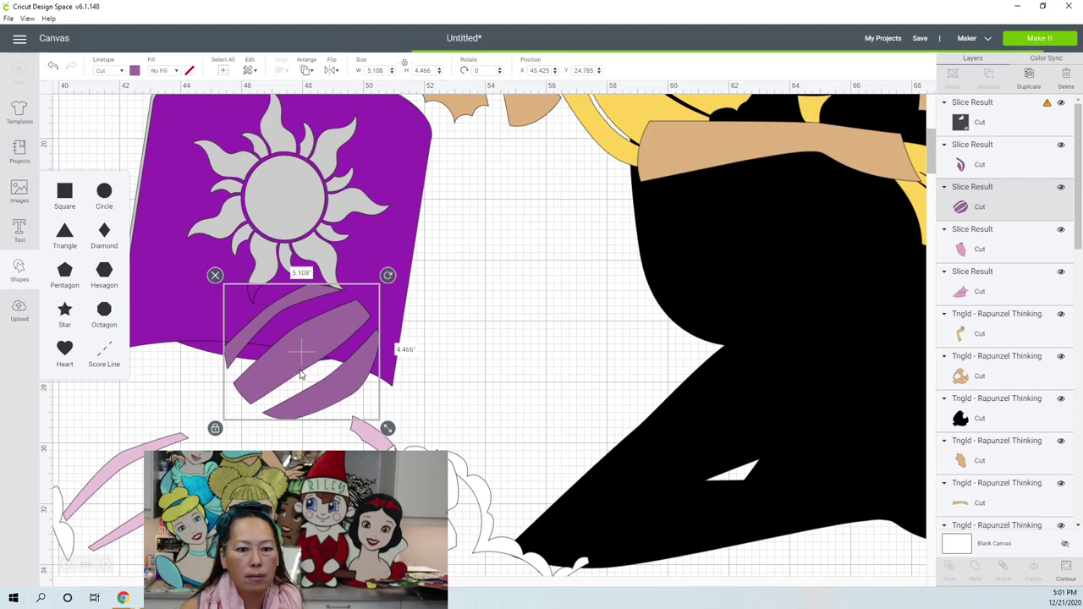
drag(119, 157, 399, 459)
scroll(449, 445, down, 5)
scroll(464, 383, down, 2)
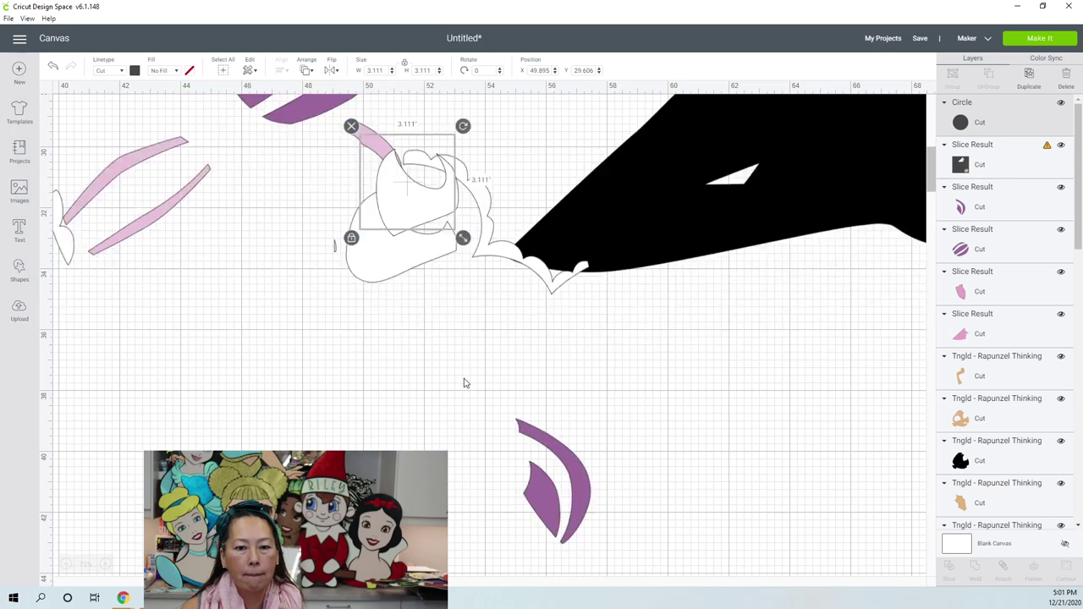
drag(394, 215, 397, 378)
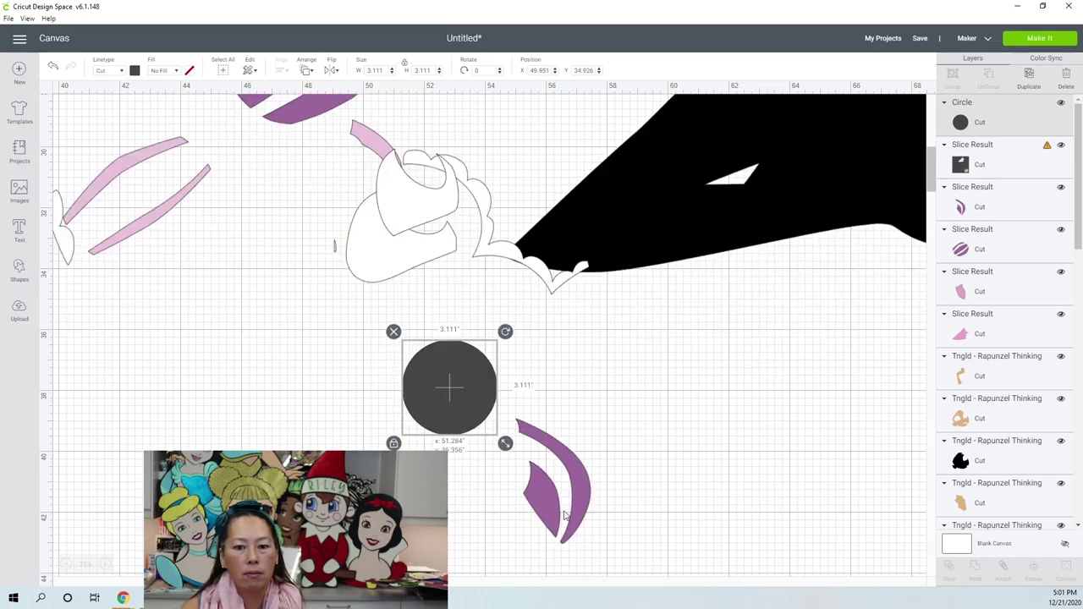
drag(480, 426, 713, 566)
scroll(715, 482, down, 2)
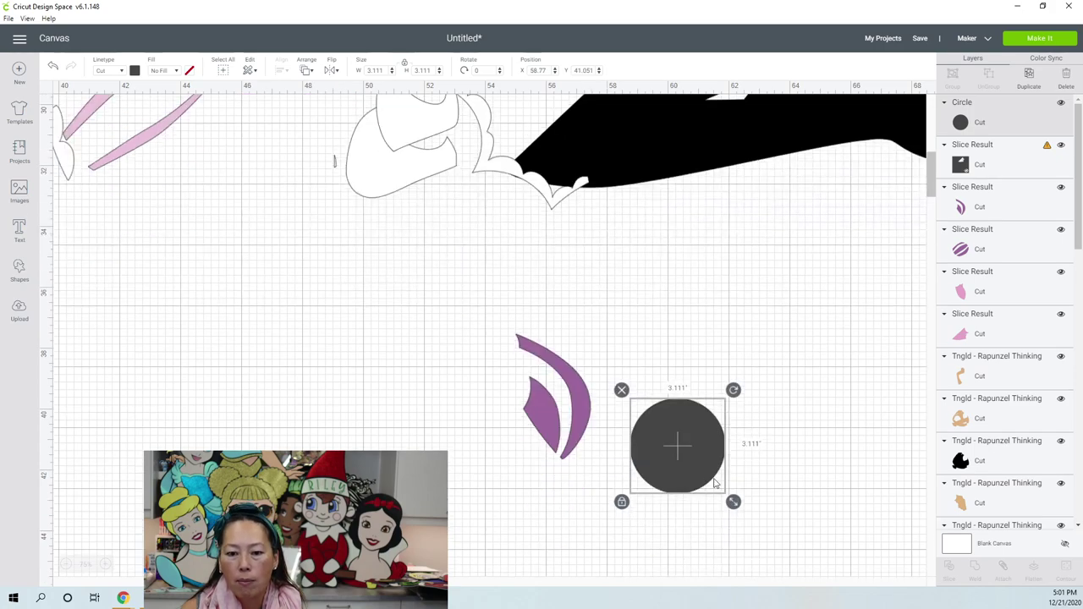
drag(733, 501, 566, 455)
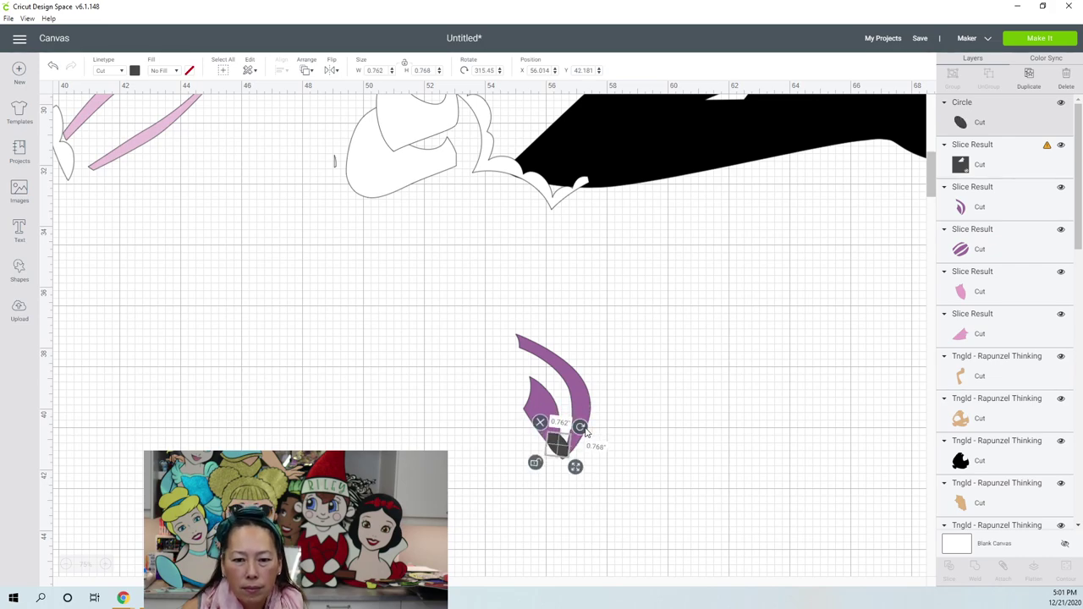
Weld the oval to the curved purple sleeve to join its two parts, and move the joined piece up near the black foot
click(575, 551)
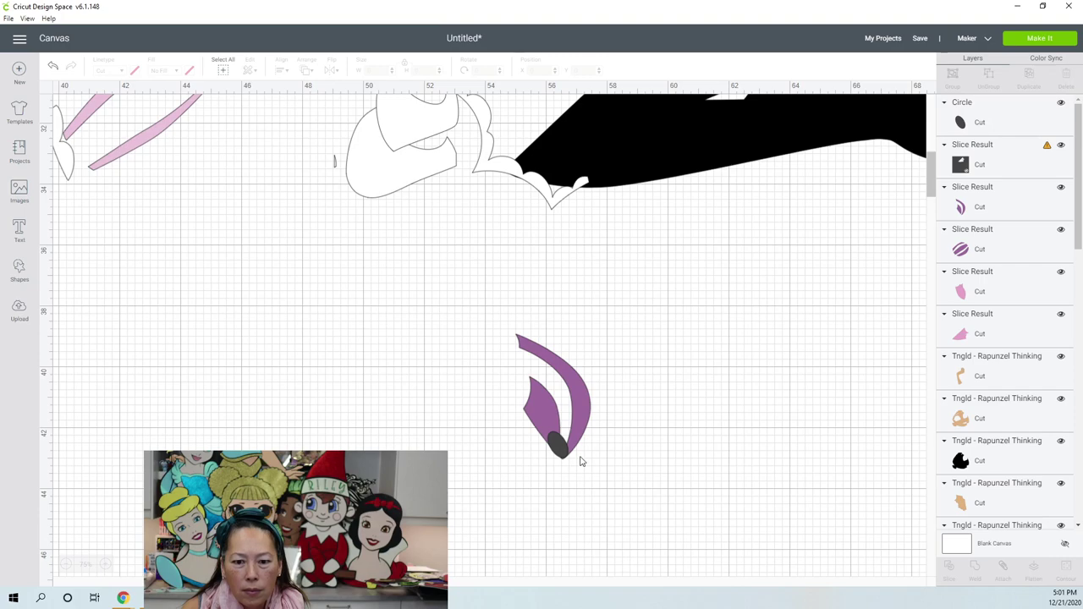
drag(641, 494, 524, 398)
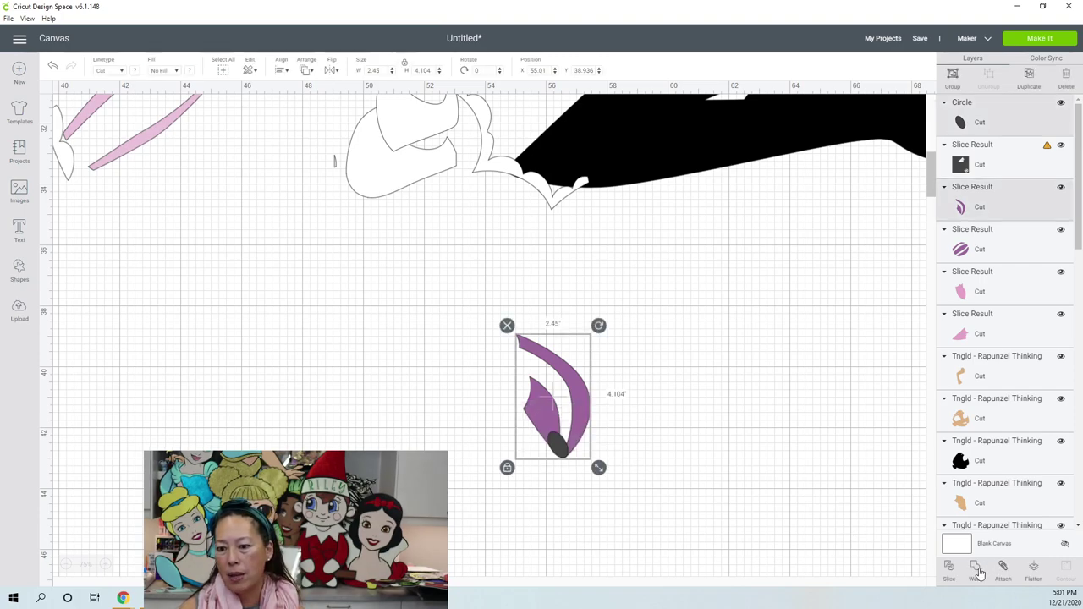
click(975, 572)
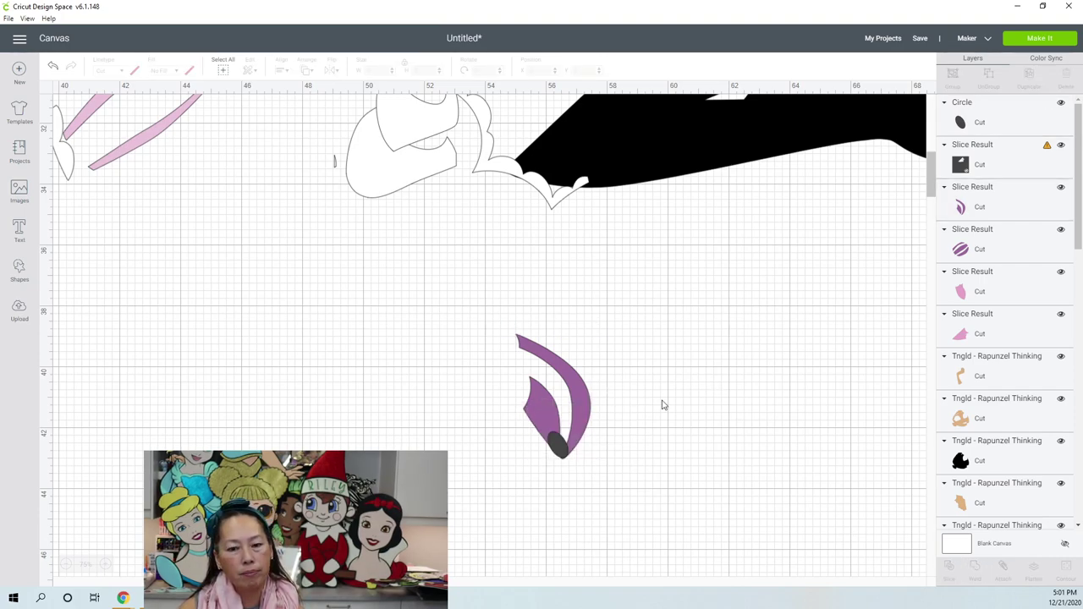
drag(566, 439, 562, 300)
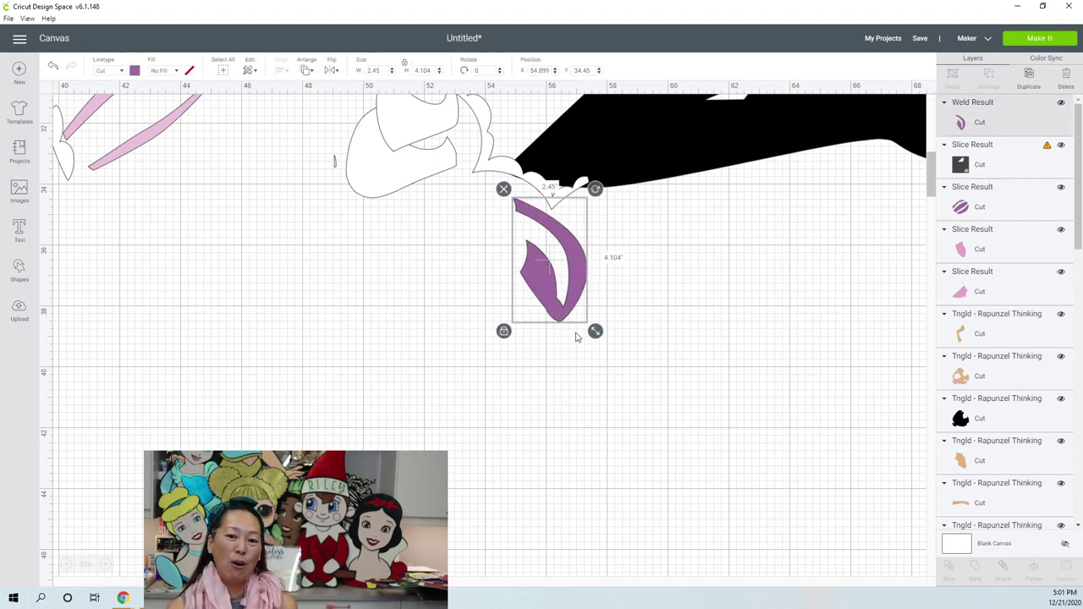
Move the dark square down out of the way, and pull the small purple bodice piece away from the dark red pieces
click(66, 565)
click(67, 571)
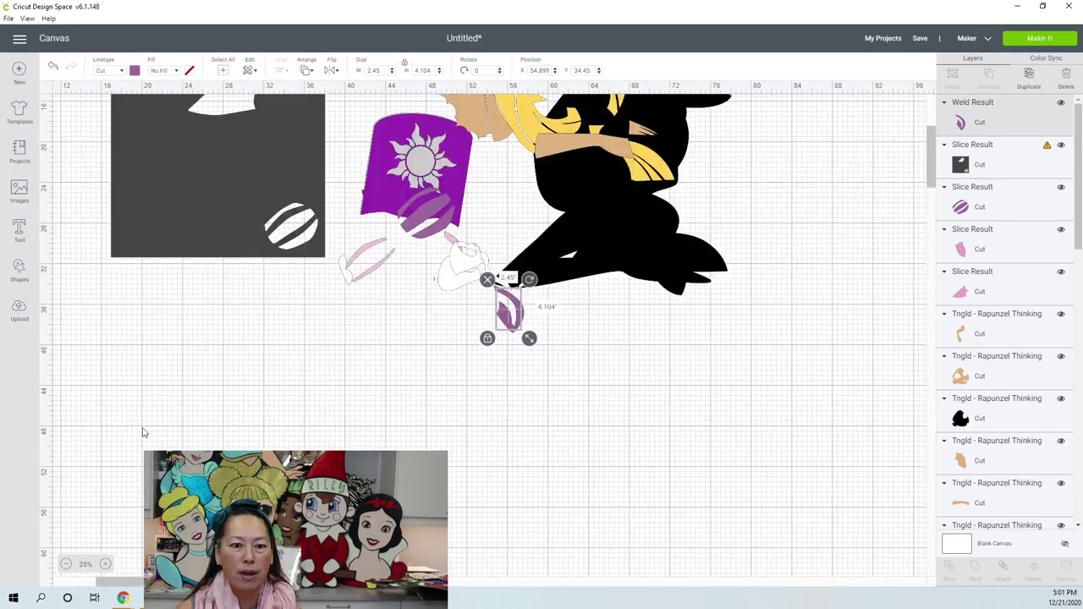
scroll(198, 341, up, 3)
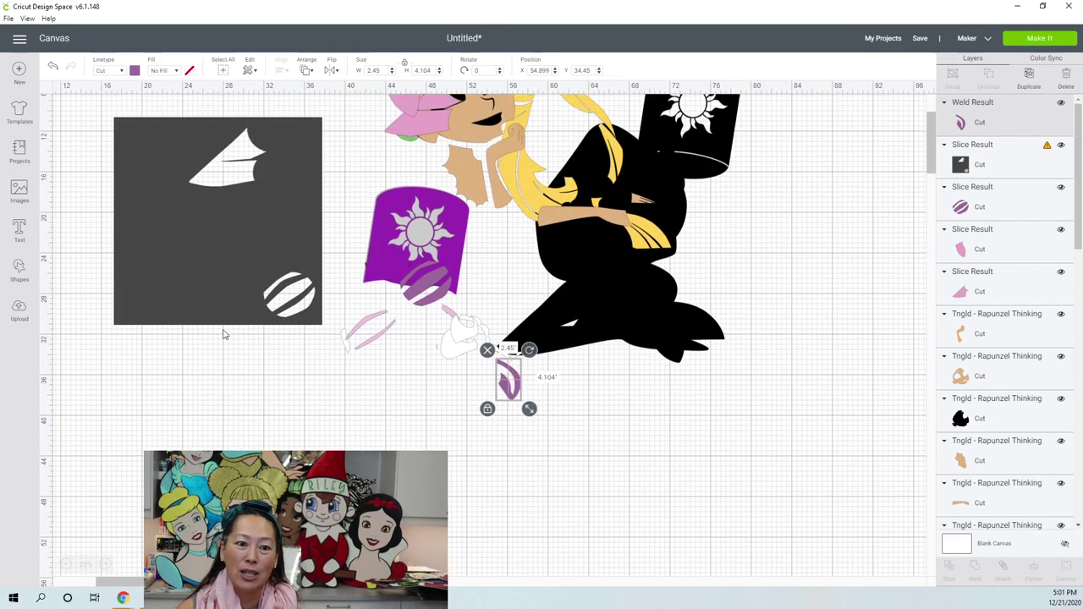
scroll(218, 337, up, 1)
drag(209, 255, 182, 520)
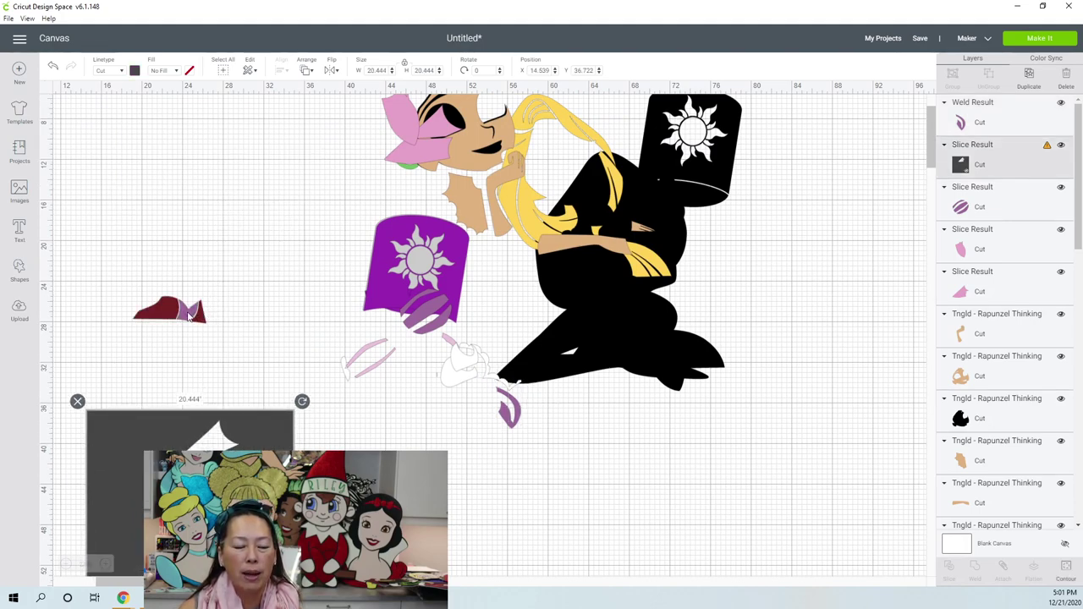
click(191, 313)
drag(192, 312, 314, 289)
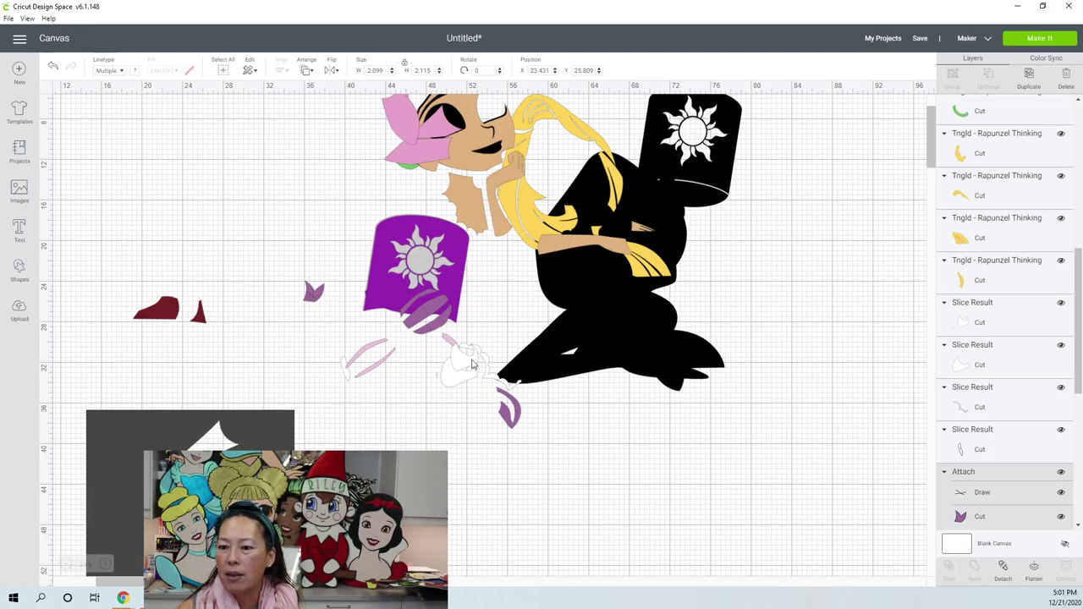
Delete the draw lines attached to the small purple bodice piece, and place the piece beside the black body
click(983, 500)
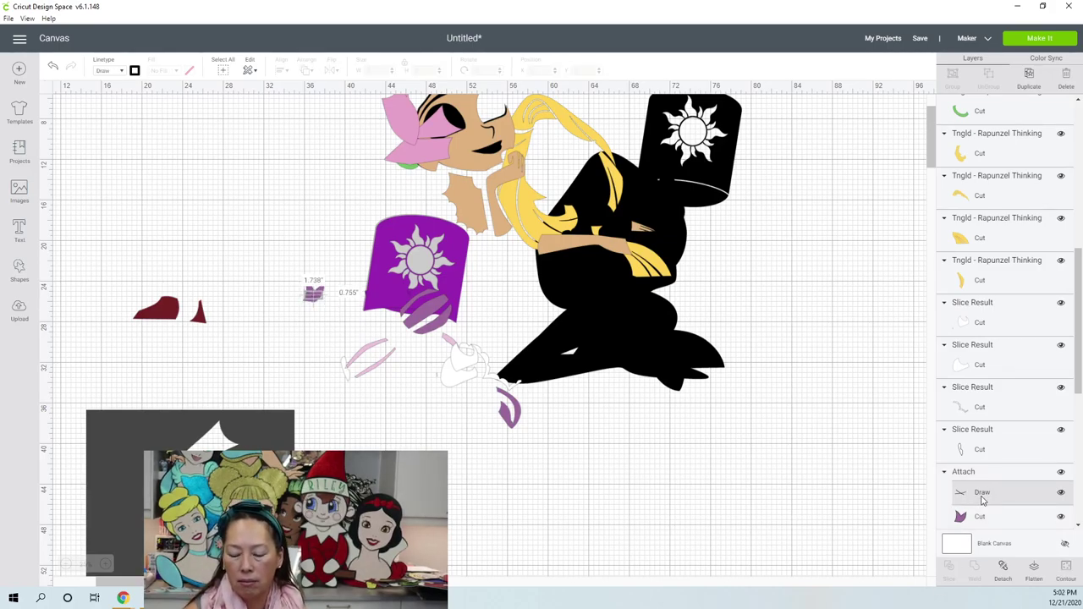
key(Delete)
drag(311, 296, 522, 304)
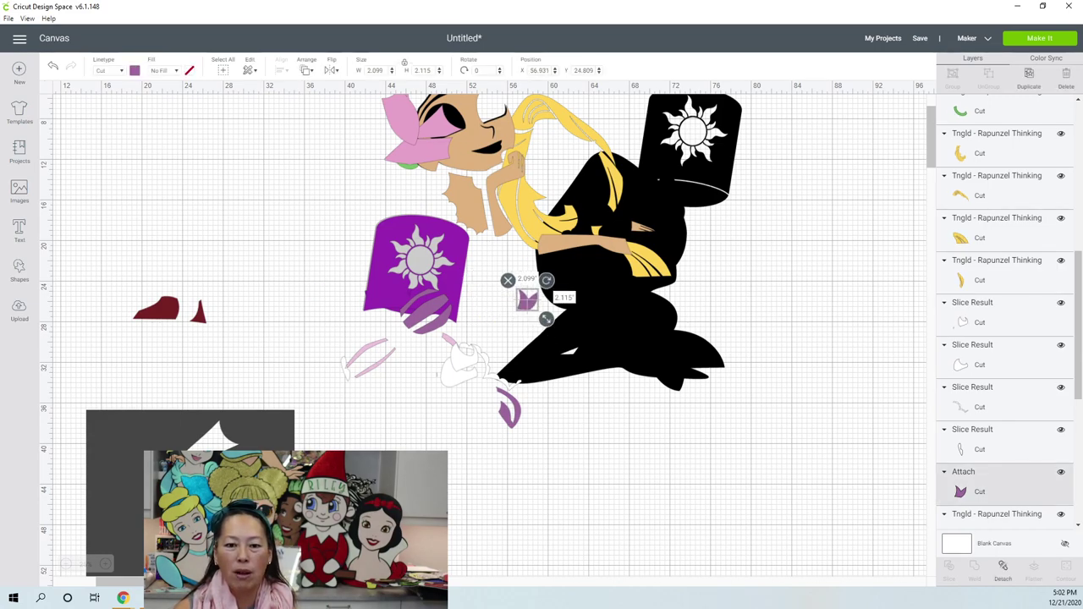
Slice the pair of dark red pieces apart with the dark square, and move the small triangular piece beside the curved purple sleeve
click(168, 325)
drag(180, 326, 304, 445)
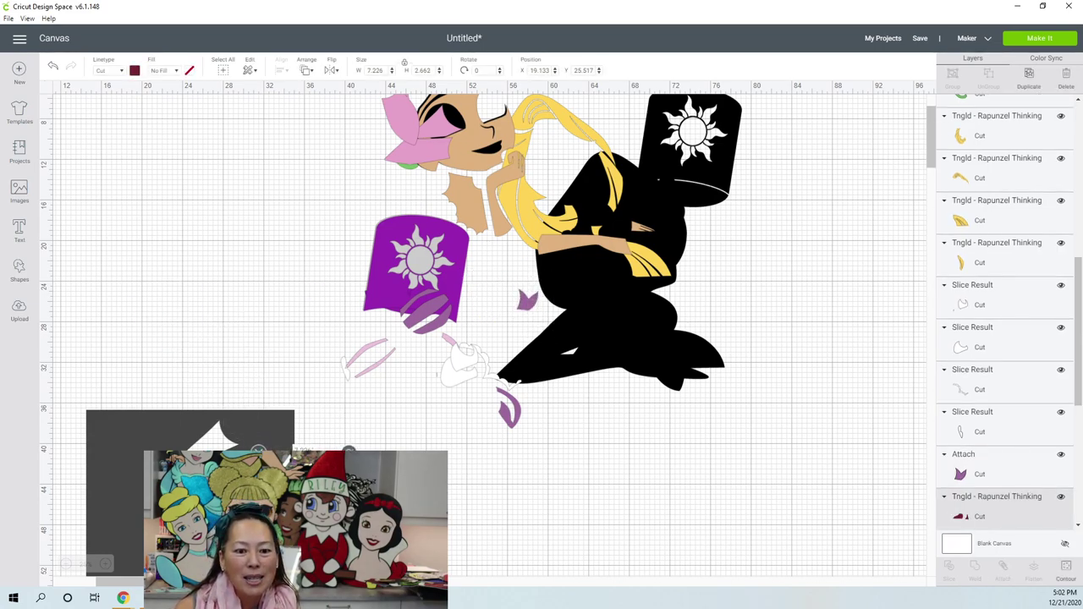
click(450, 519)
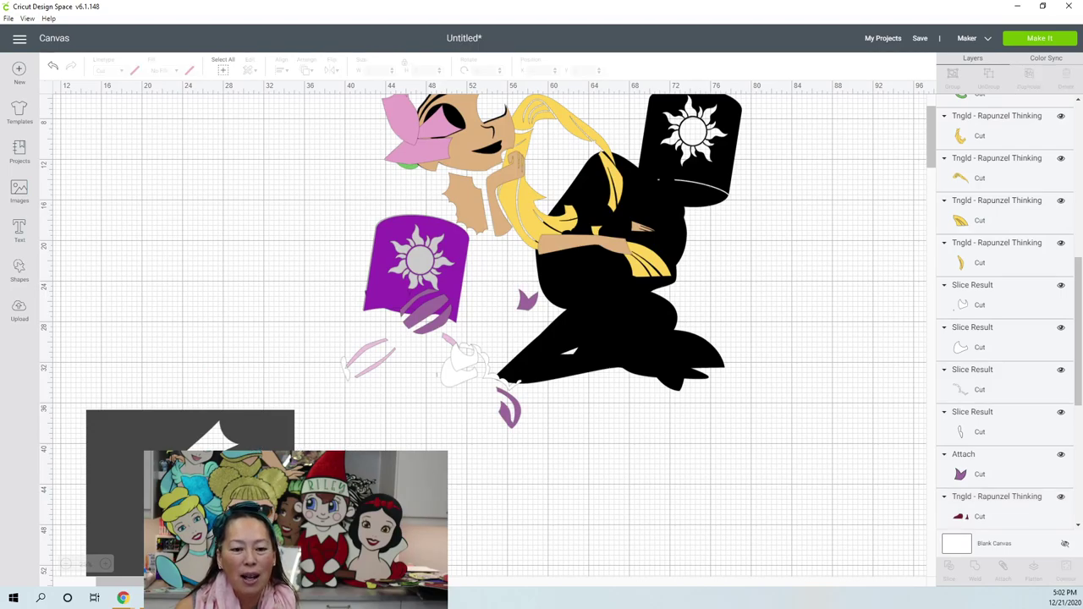
click(305, 473)
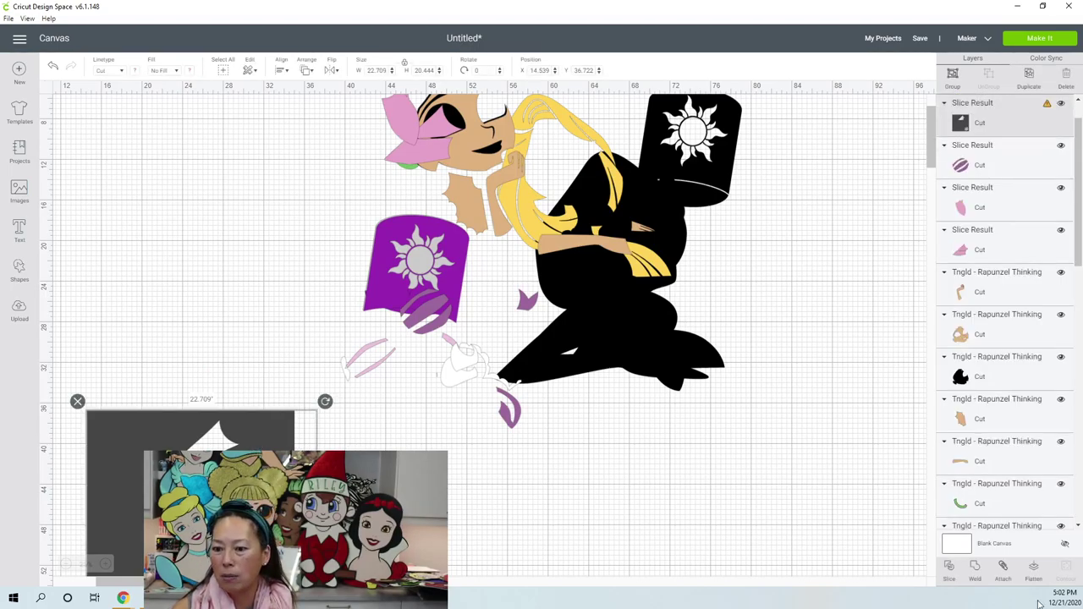
click(517, 469)
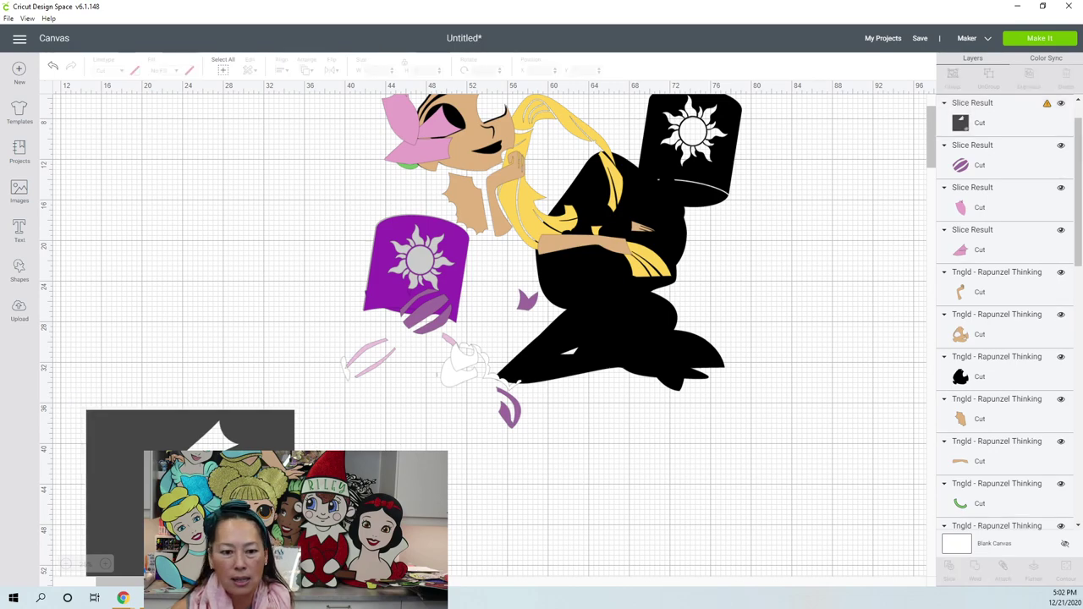
scroll(1007, 321, up, 2)
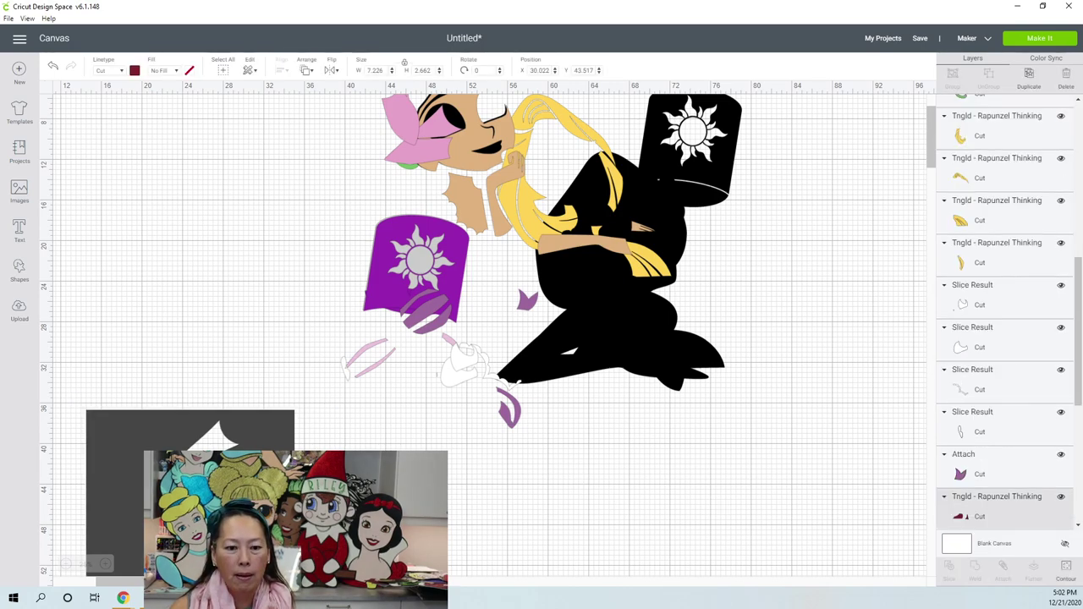
click(478, 405)
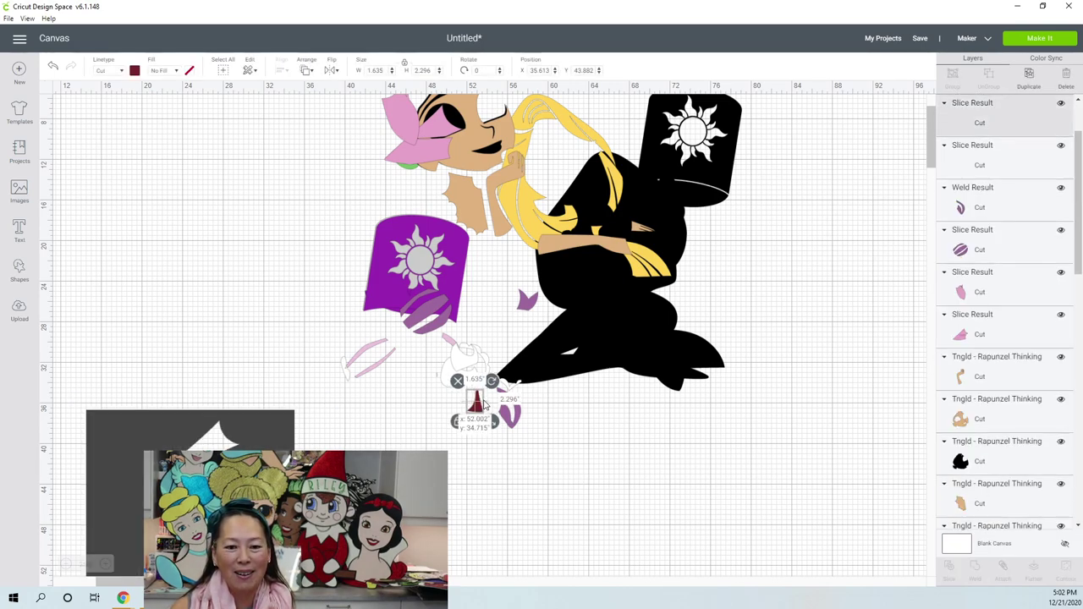
Delete the dark square and its leftover slice, and place the larger dark red piece next to the small triangular one
click(151, 440)
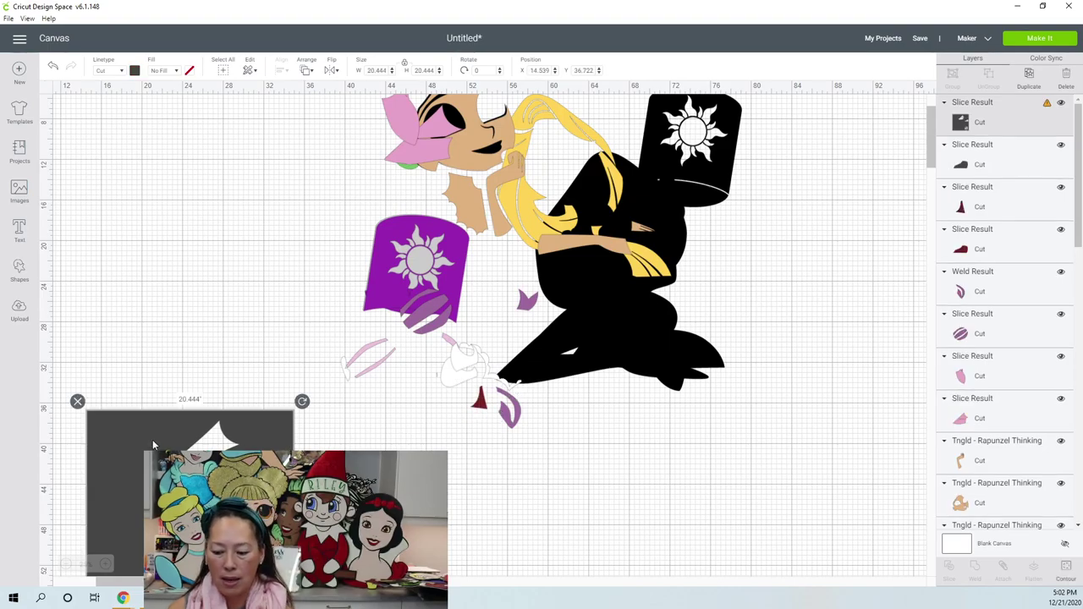
key(Delete)
key(ctrl+z)
click(292, 398)
key(Delete)
click(478, 402)
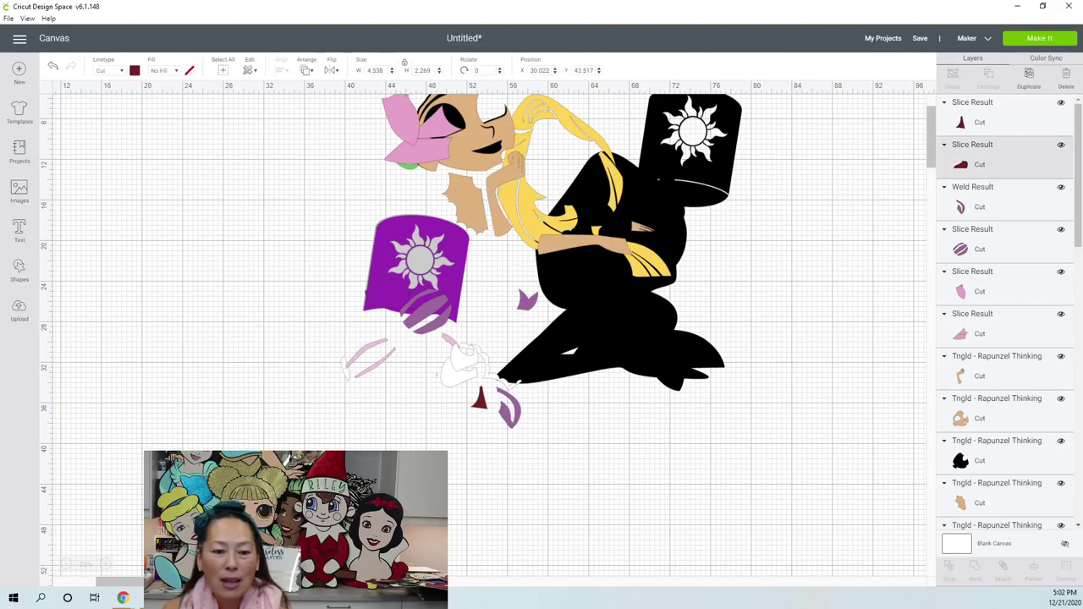
scroll(339, 423, up, 1)
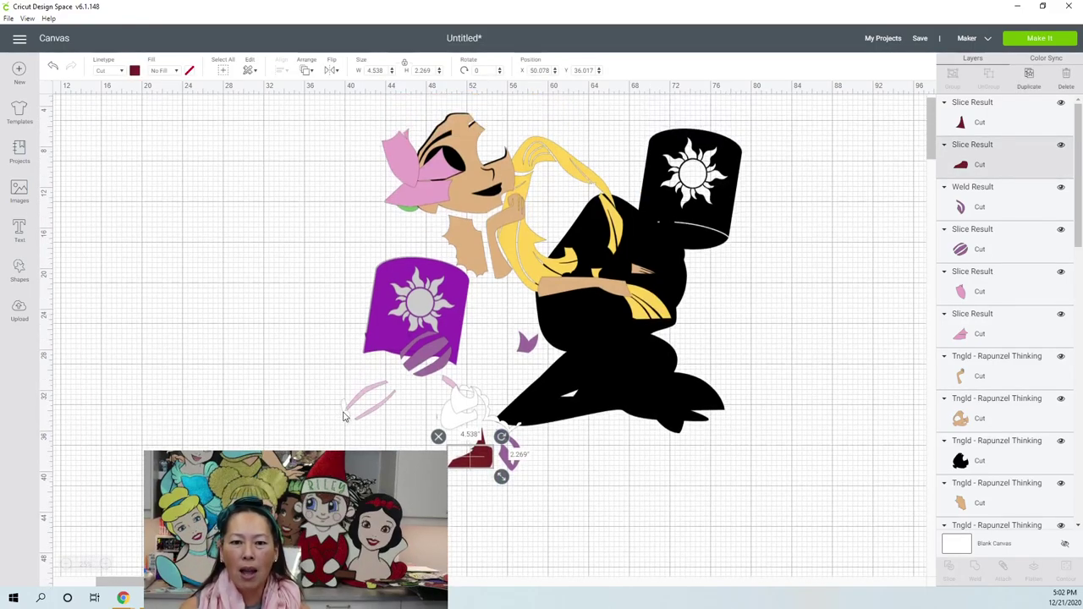
scroll(356, 413, up, 1)
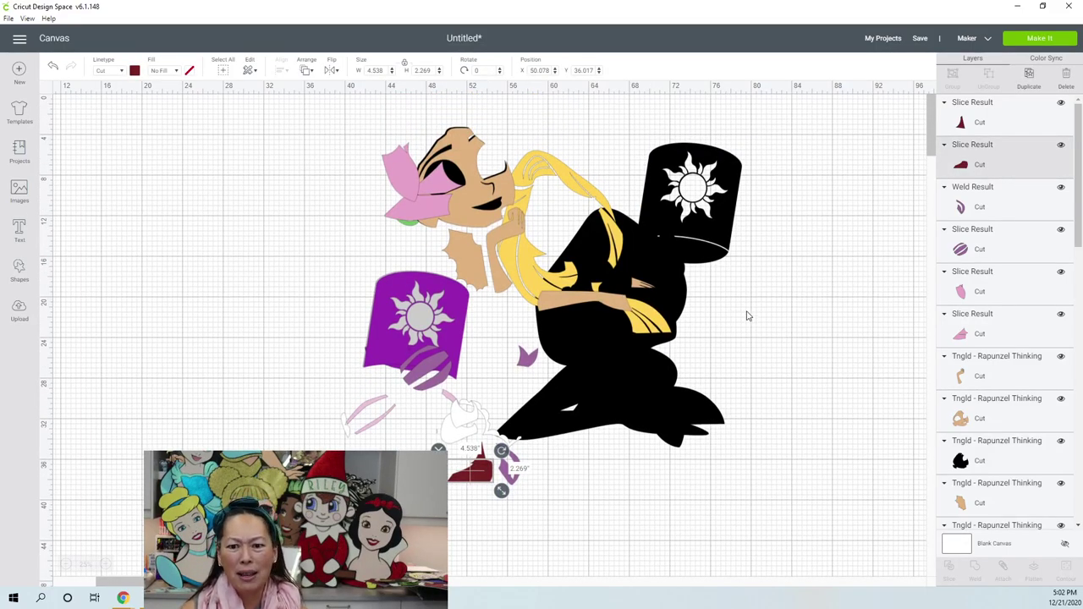
Separate the black body-and-lantern backing from the coloured pieces, moving all the coloured pieces far to the right of it
drag(707, 229, 314, 225)
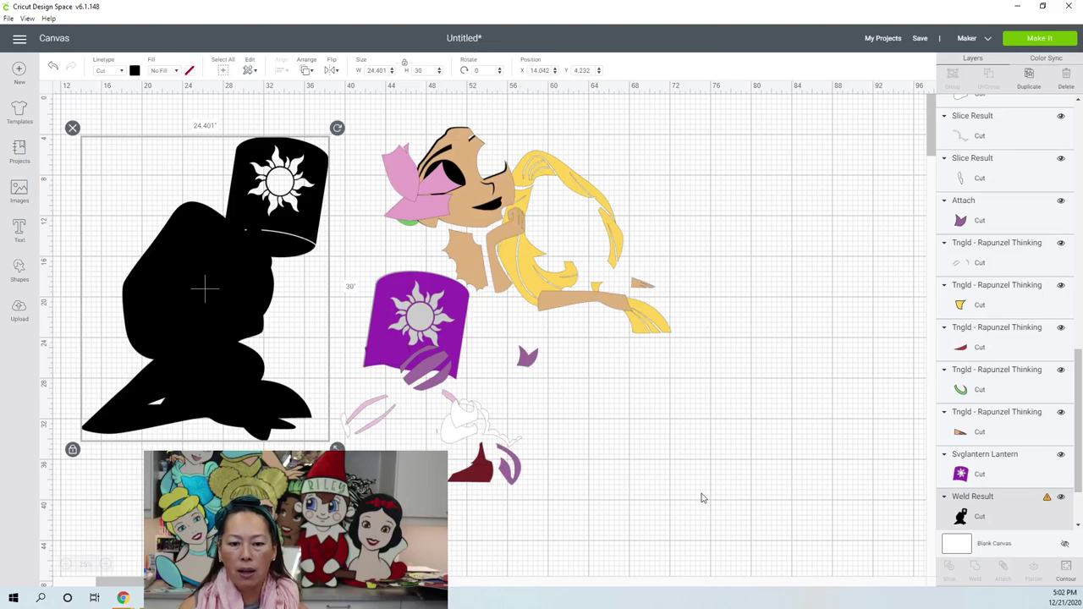
drag(729, 506, 750, 178)
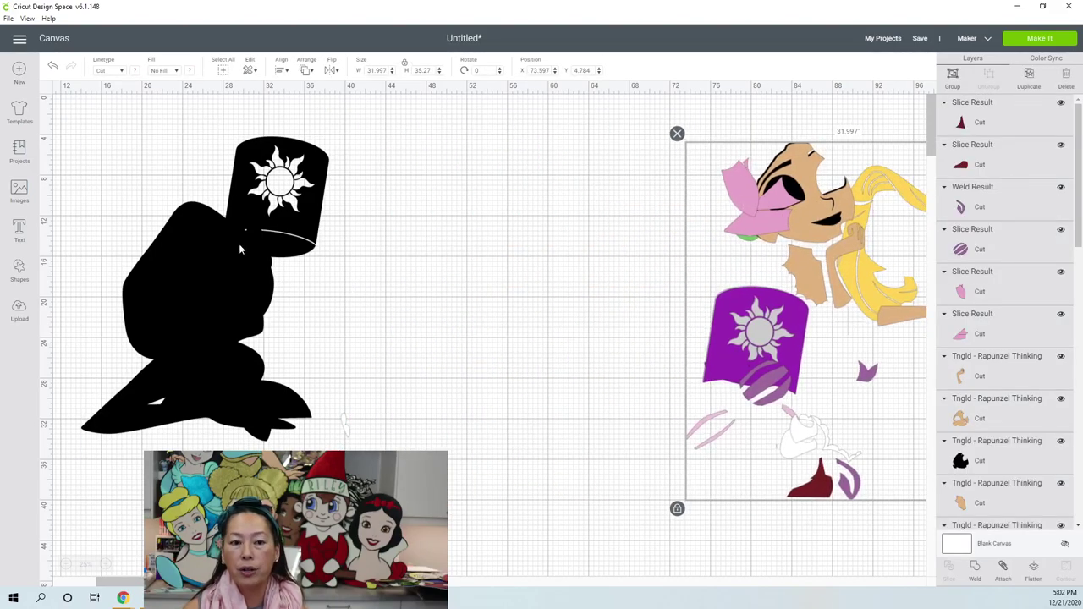
click(270, 268)
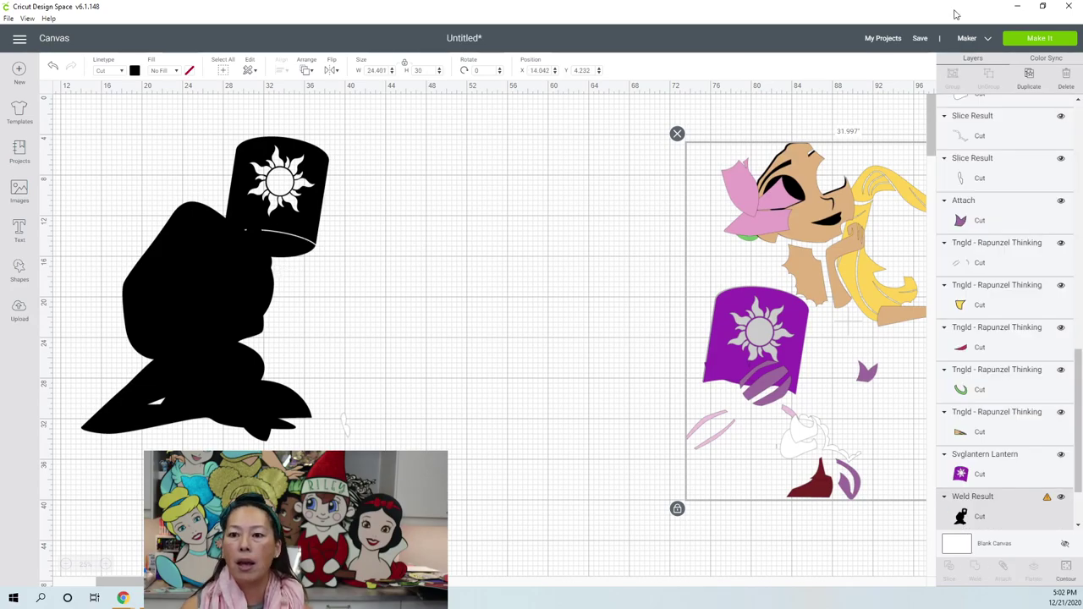
Save the project as "rapunzel 30 inches", and move the black backing to about X 29.15, Y 3.9
click(919, 38)
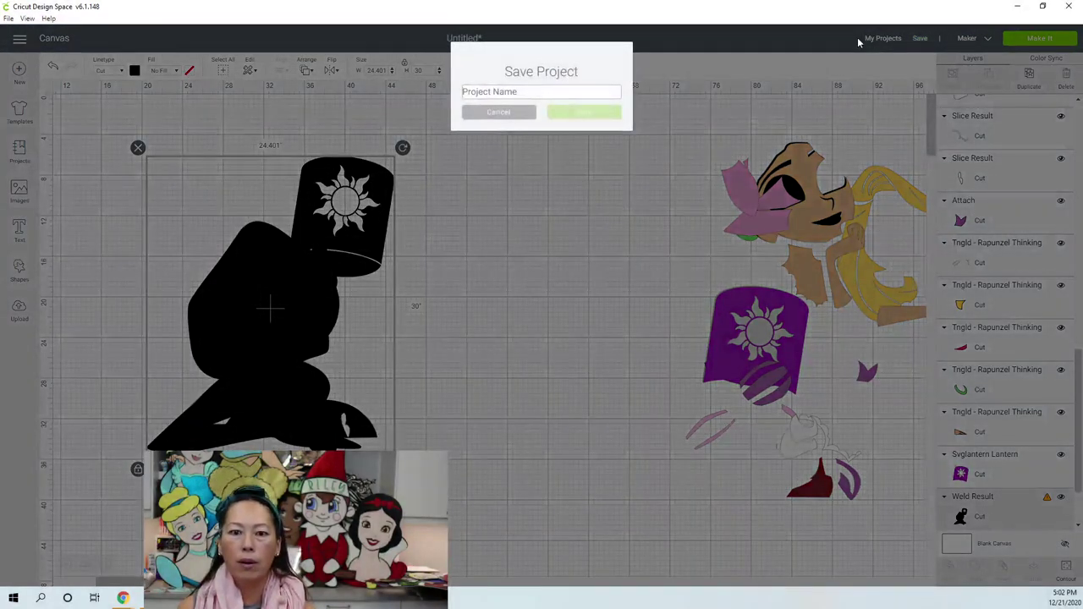
text(rapunzel 3)
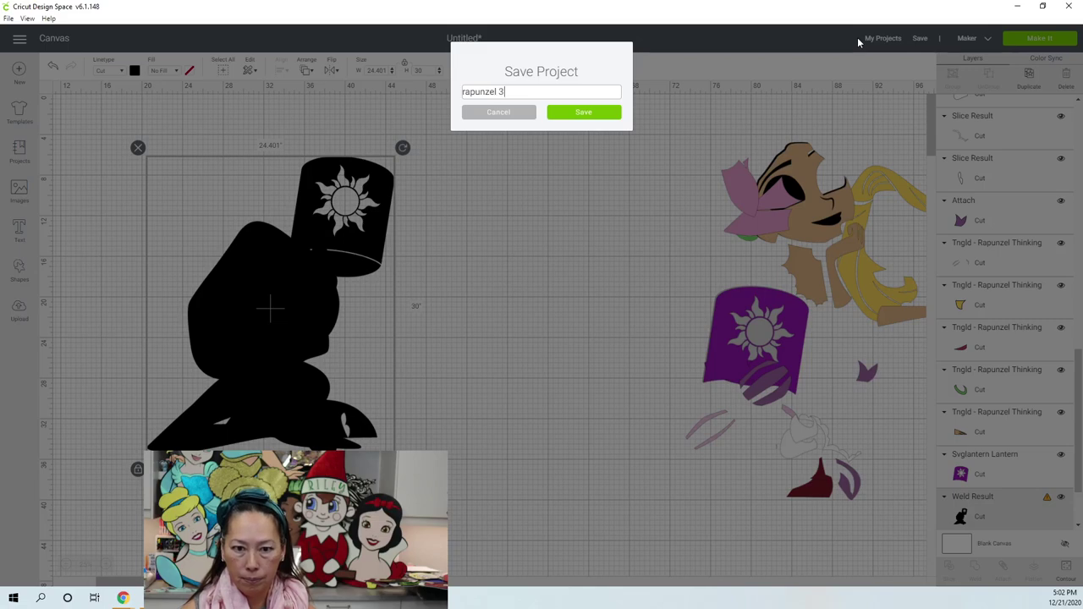
text(0 inches)
key(Return)
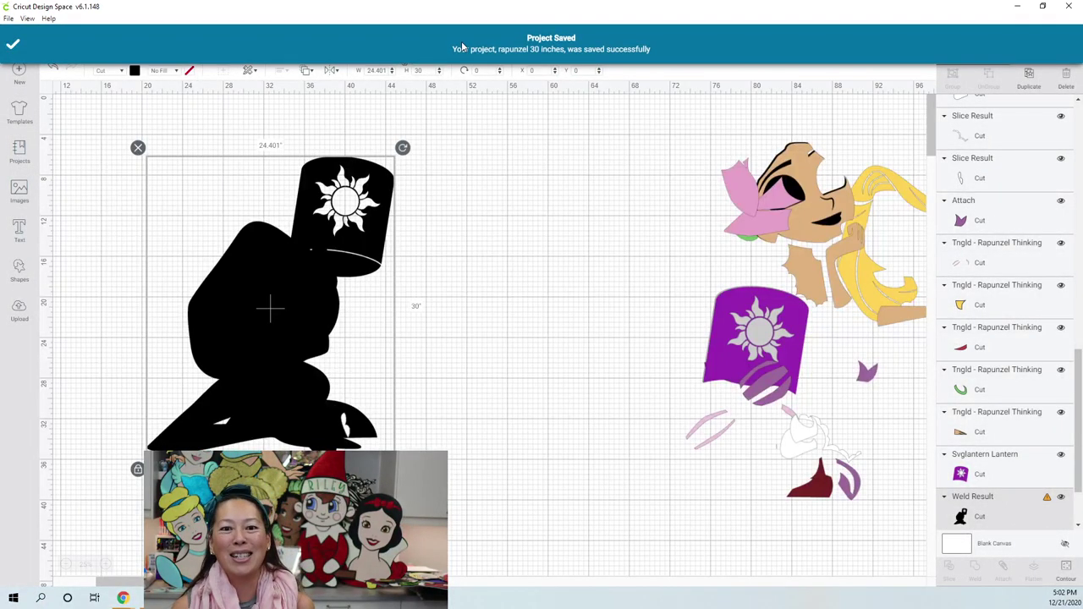
click(535, 302)
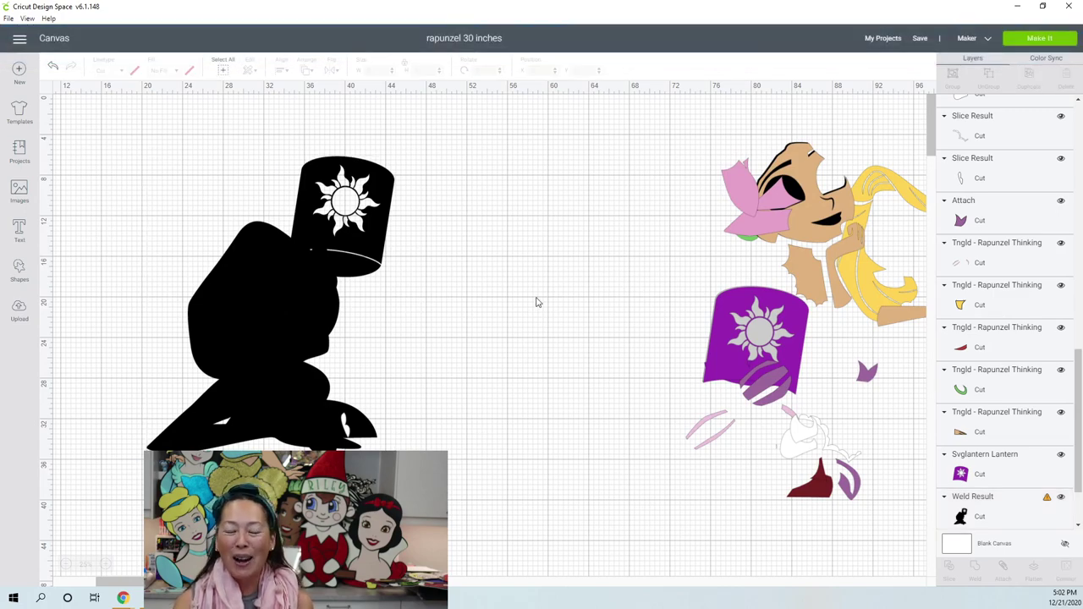
drag(225, 322, 310, 294)
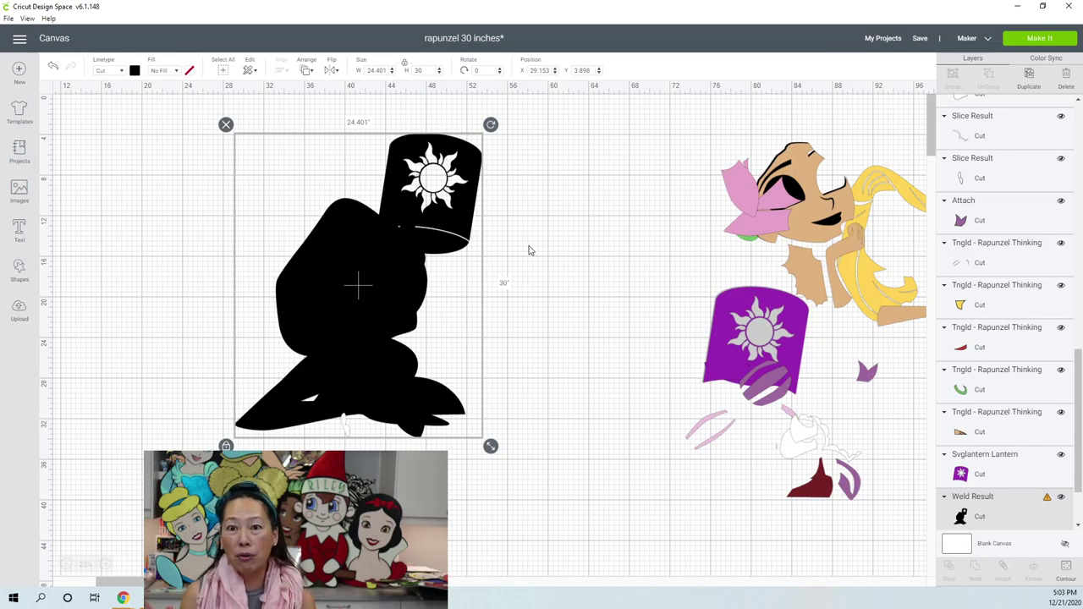
Add an 11 by 11 inch square and place it over the upper-left part of the black backing
click(20, 269)
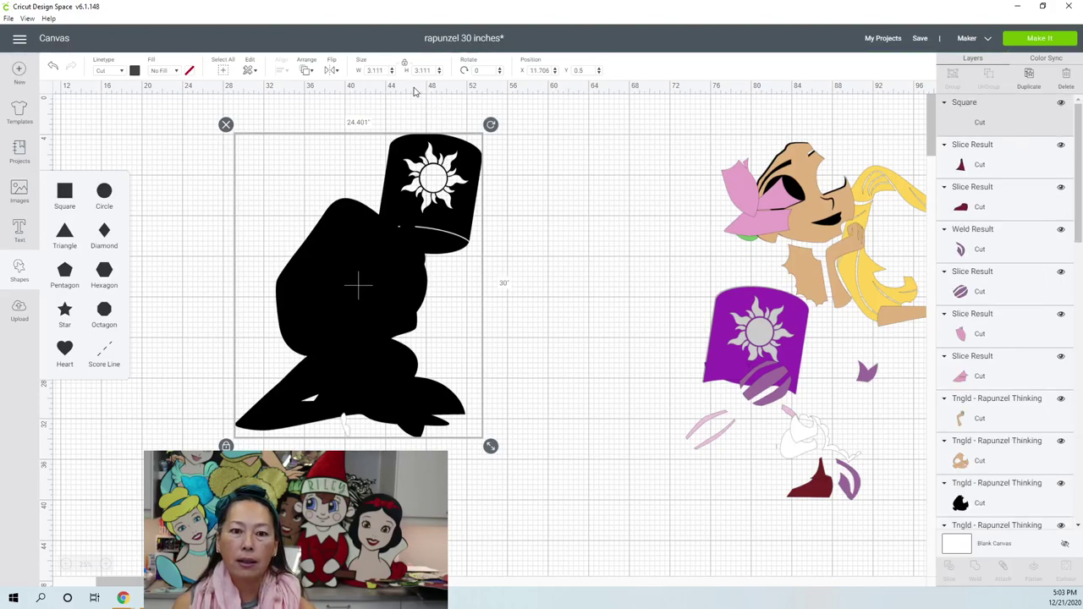
click(387, 70)
text(11)
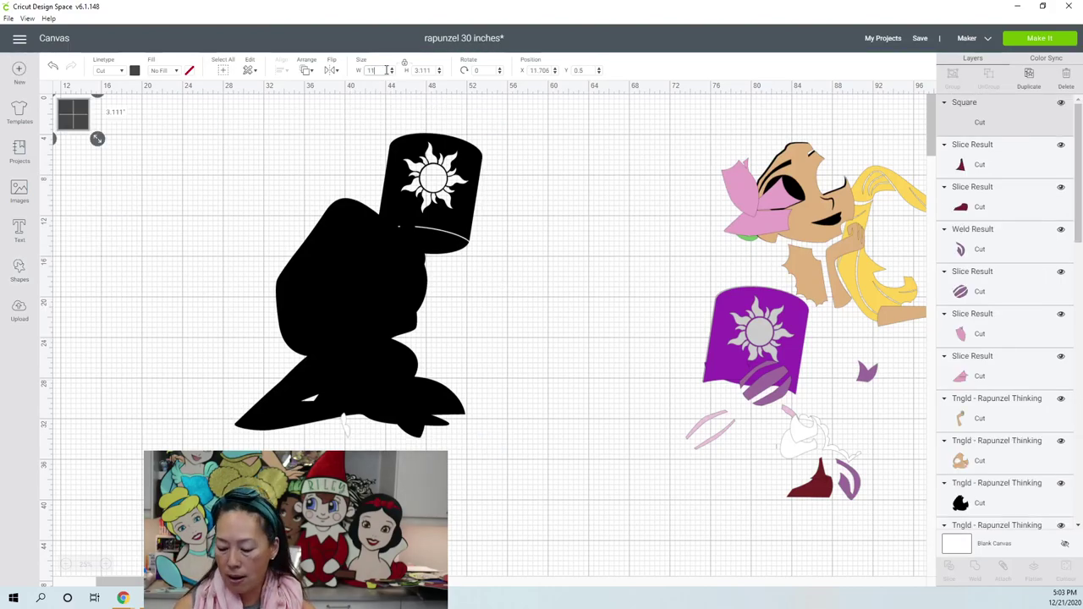
key(Tab)
drag(116, 116, 265, 148)
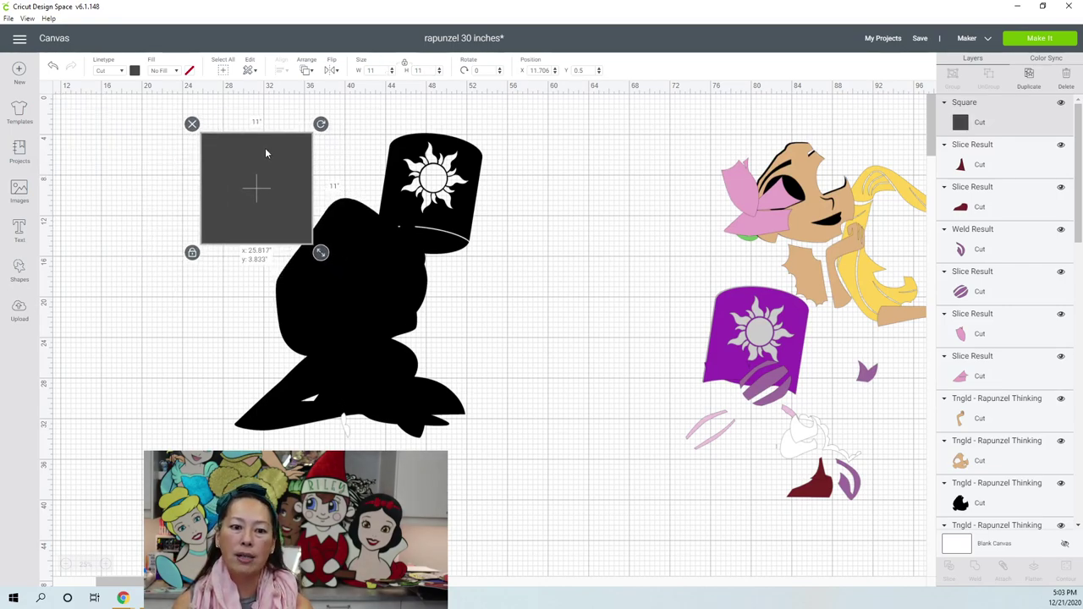
Set the 11-inch square's position to X 26, Y 4
click(540, 71)
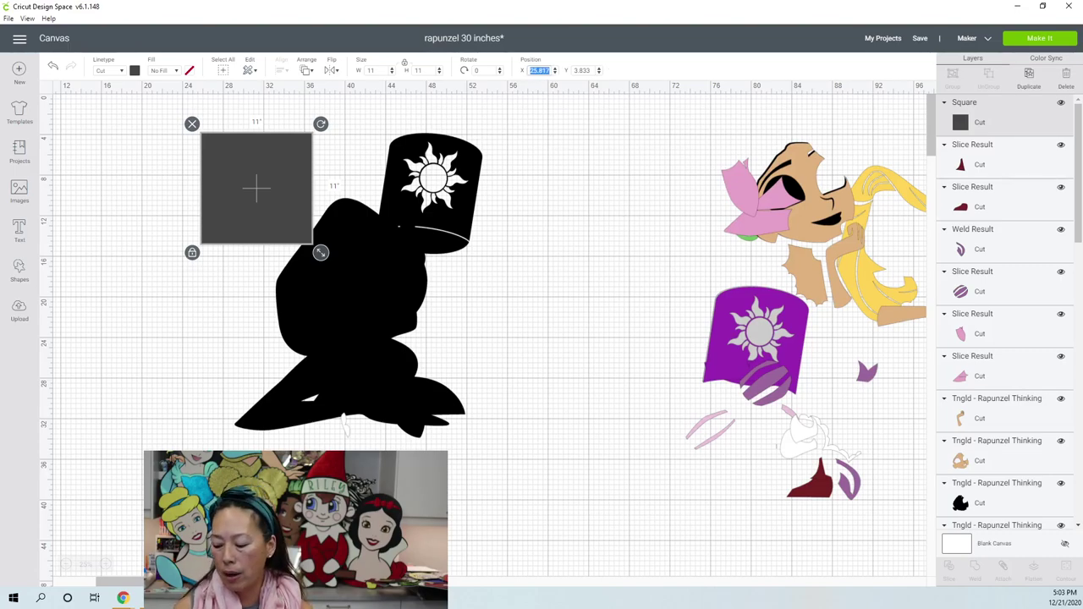
text(26)
key(Tab)
text(4)
key(Return)
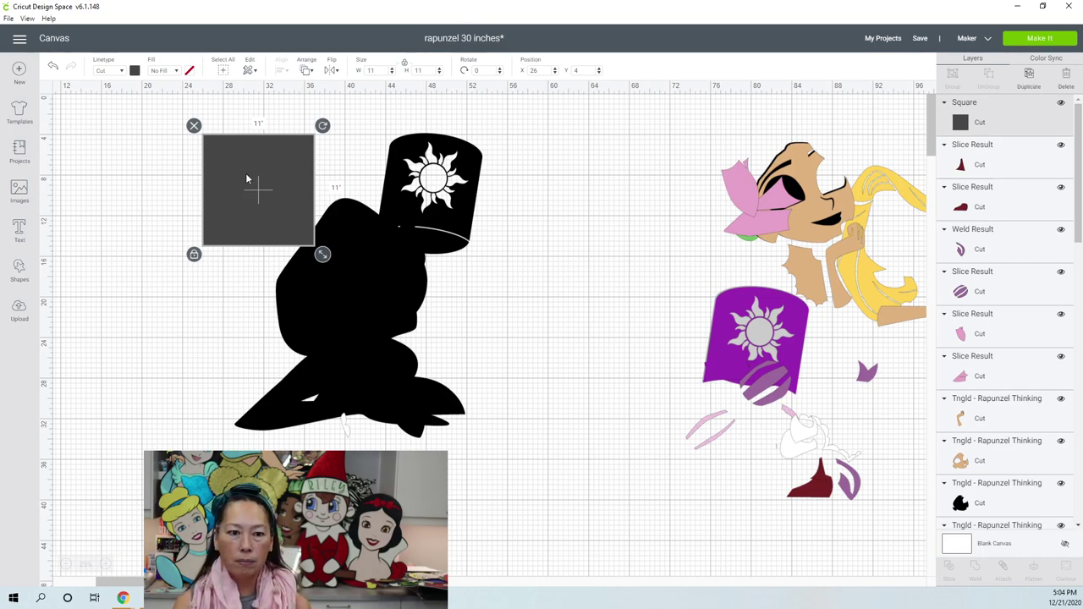
Duplicate the 11-inch square and position the copy directly right of the first at X 37, Y 4
key(ctrl+d)
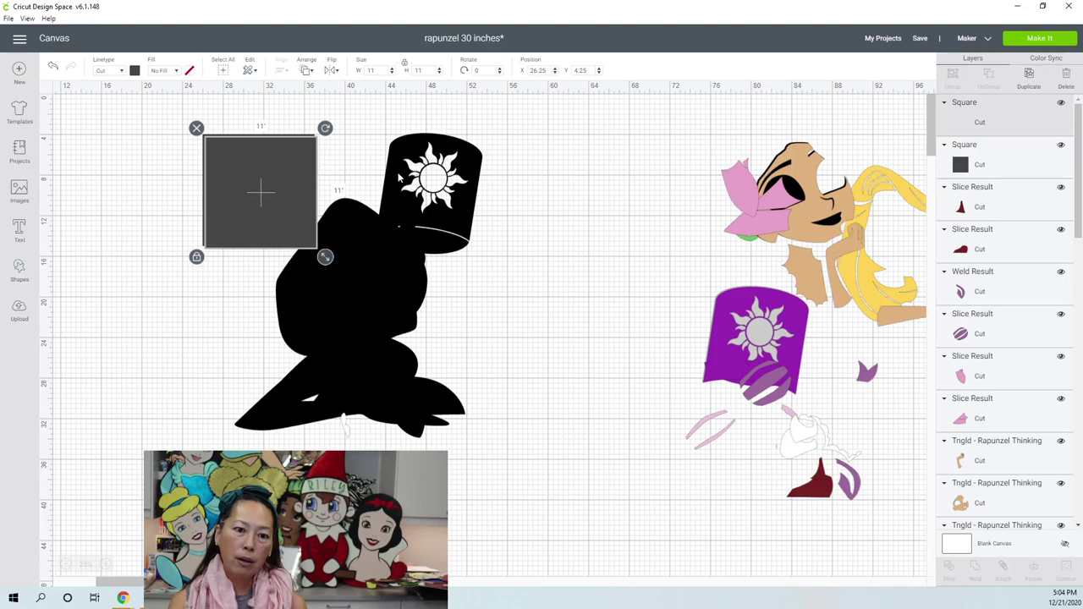
drag(248, 181, 415, 179)
drag(433, 172, 378, 166)
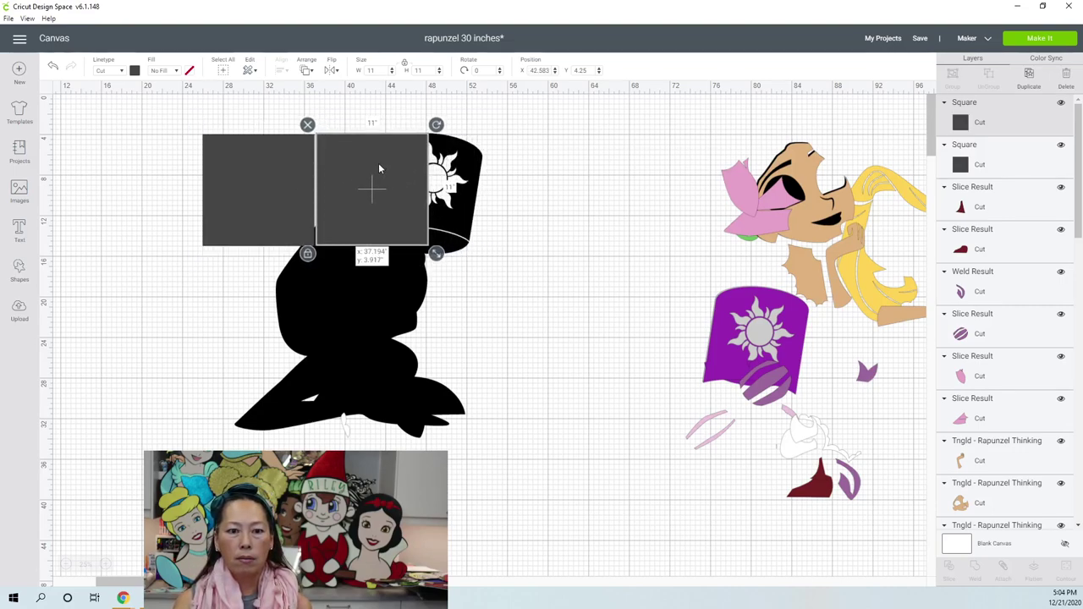
click(536, 70)
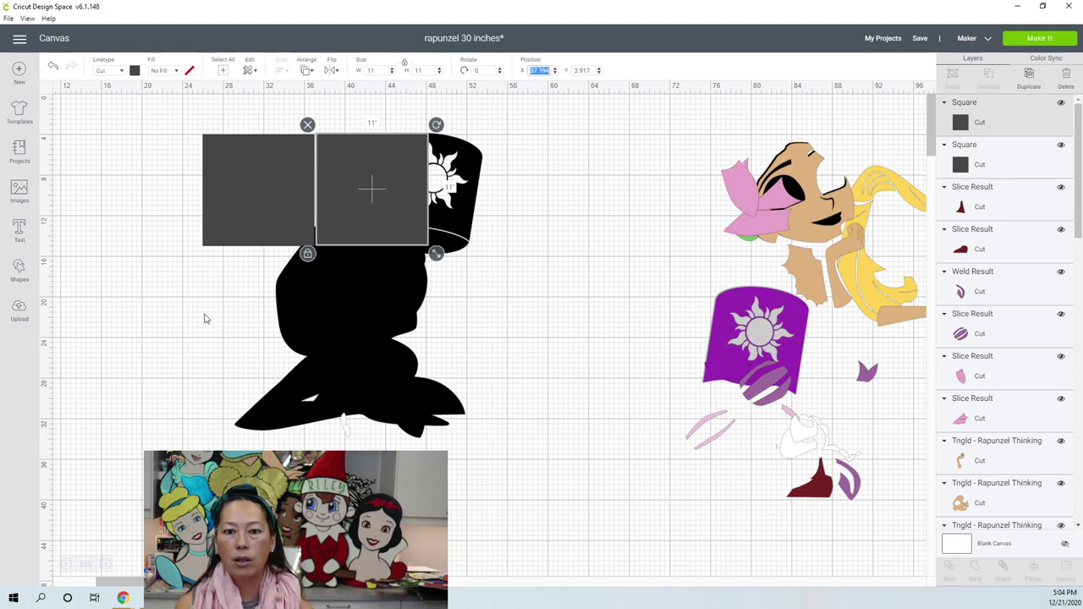
text(37)
key(Tab)
text(4)
key(Tab)
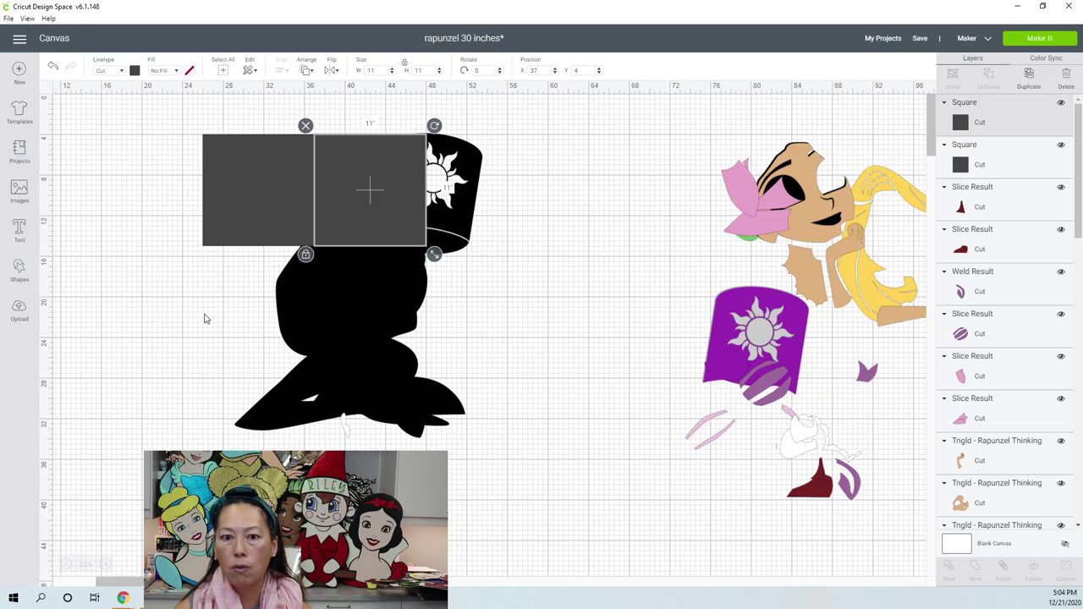
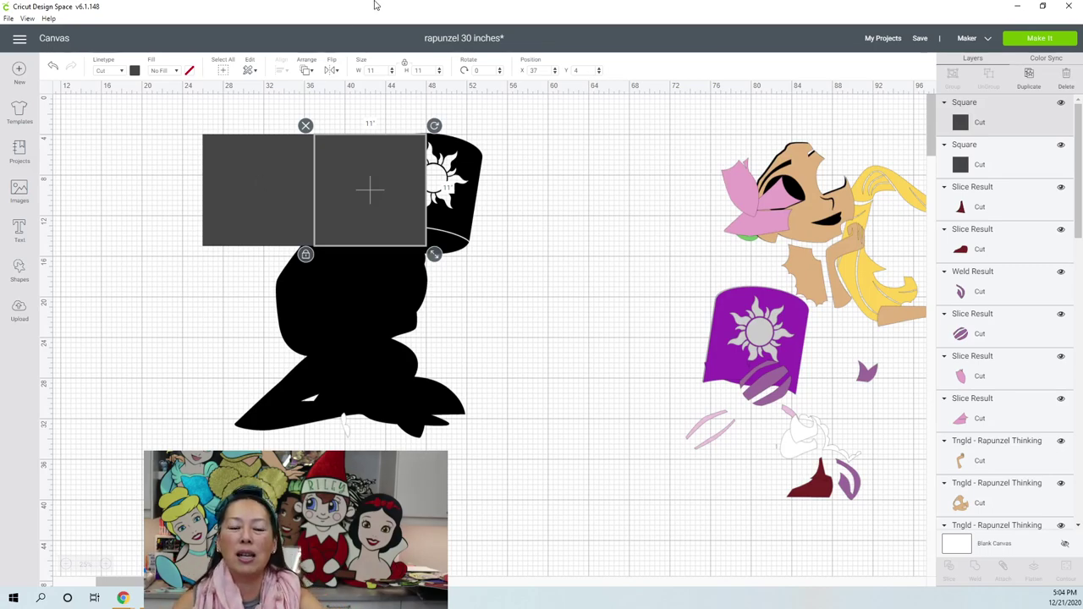
Duplicate the second square, position the copy at X 48, Y 4, and check the positions of all three squares in the row
click(1030, 77)
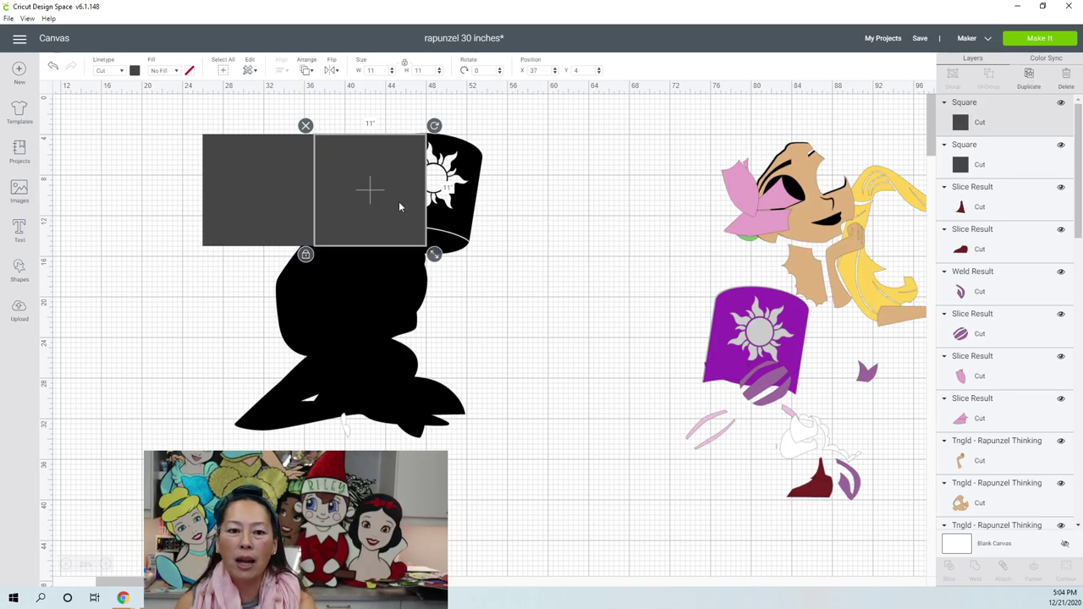
drag(394, 197, 502, 195)
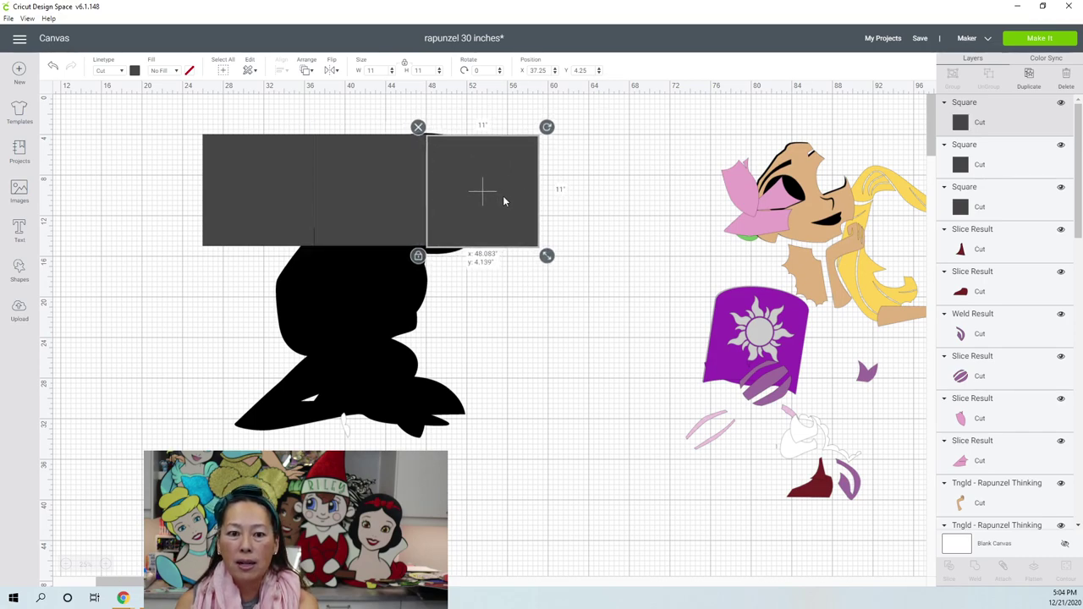
click(546, 72)
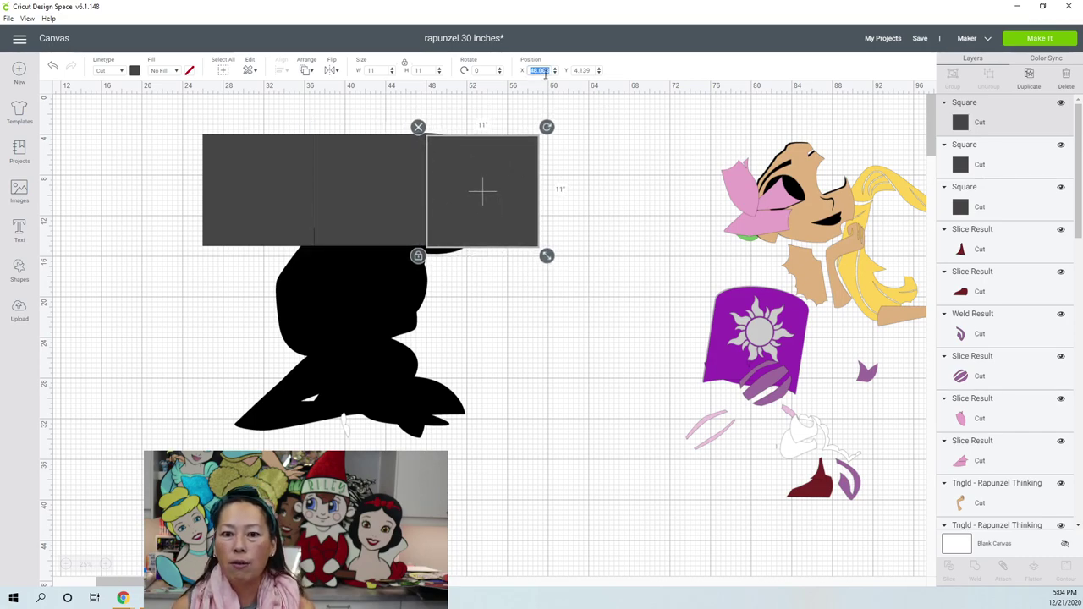
text(48)
key(Tab)
text(4)
key(Return)
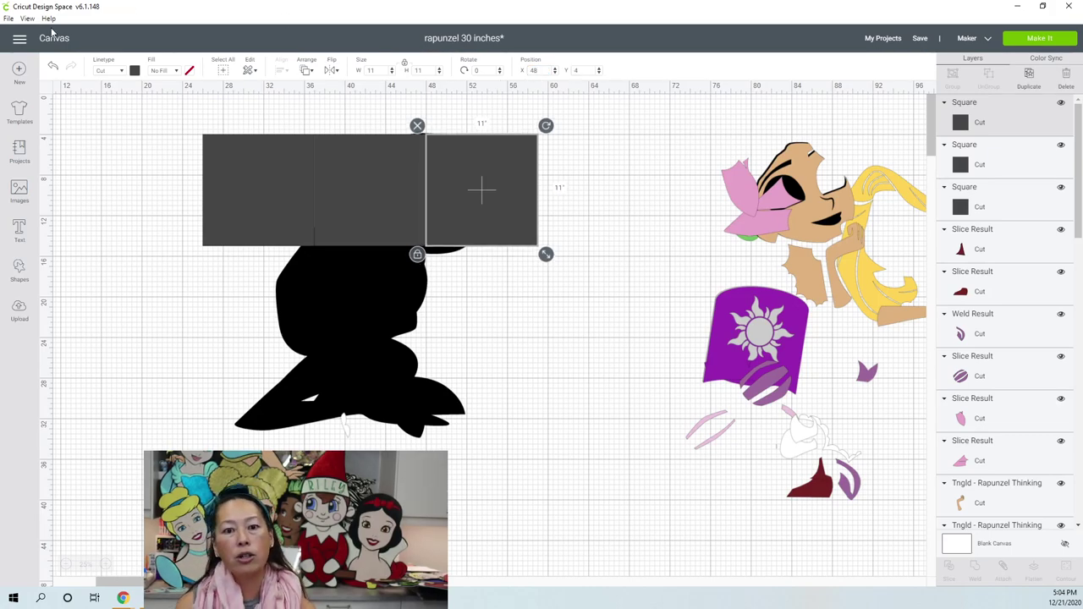
click(238, 182)
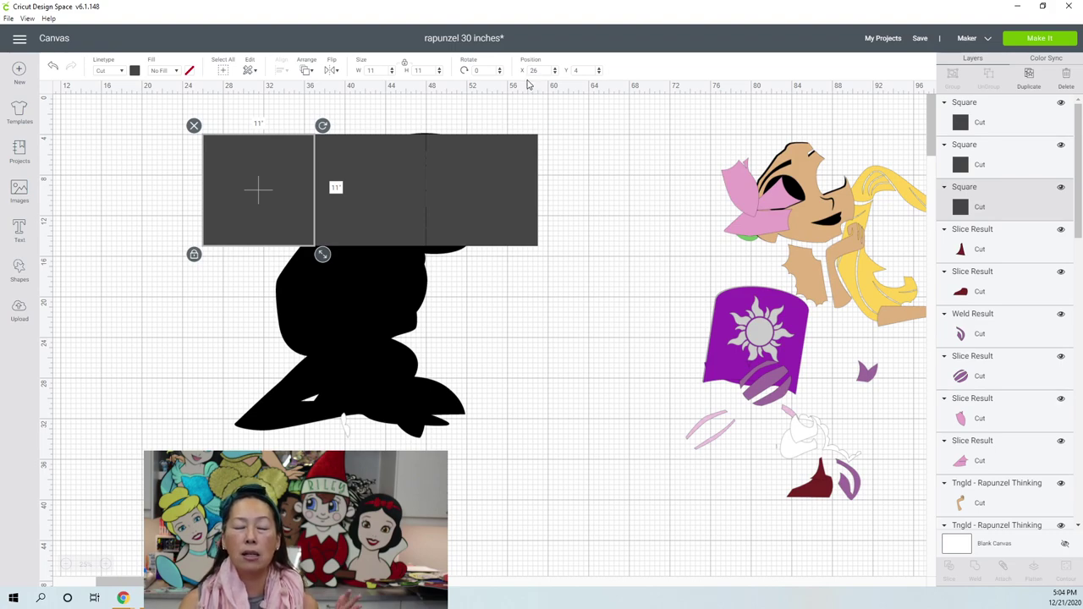
click(364, 157)
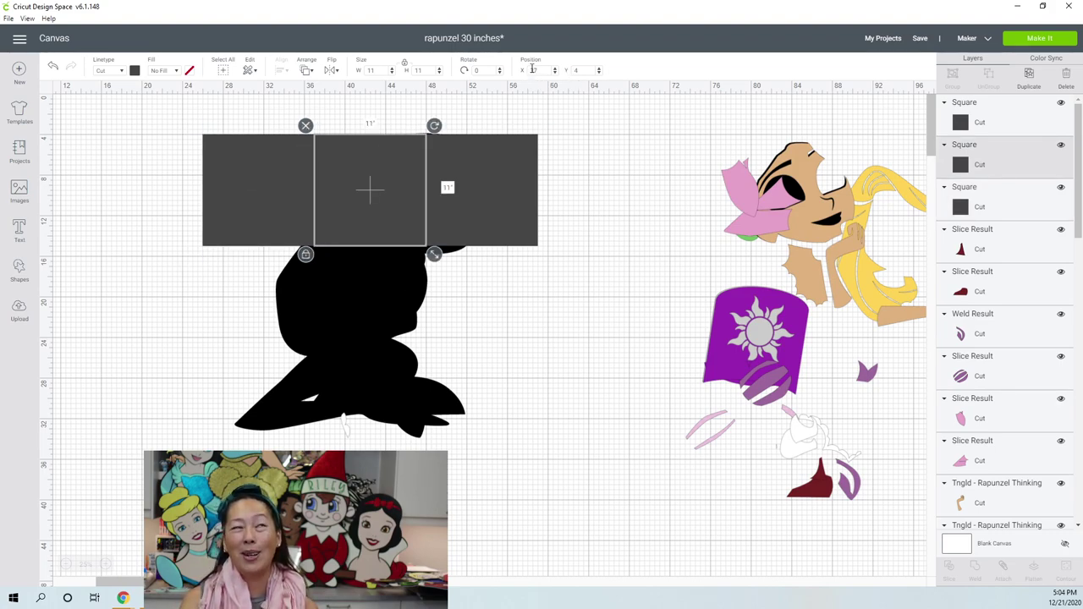
click(476, 167)
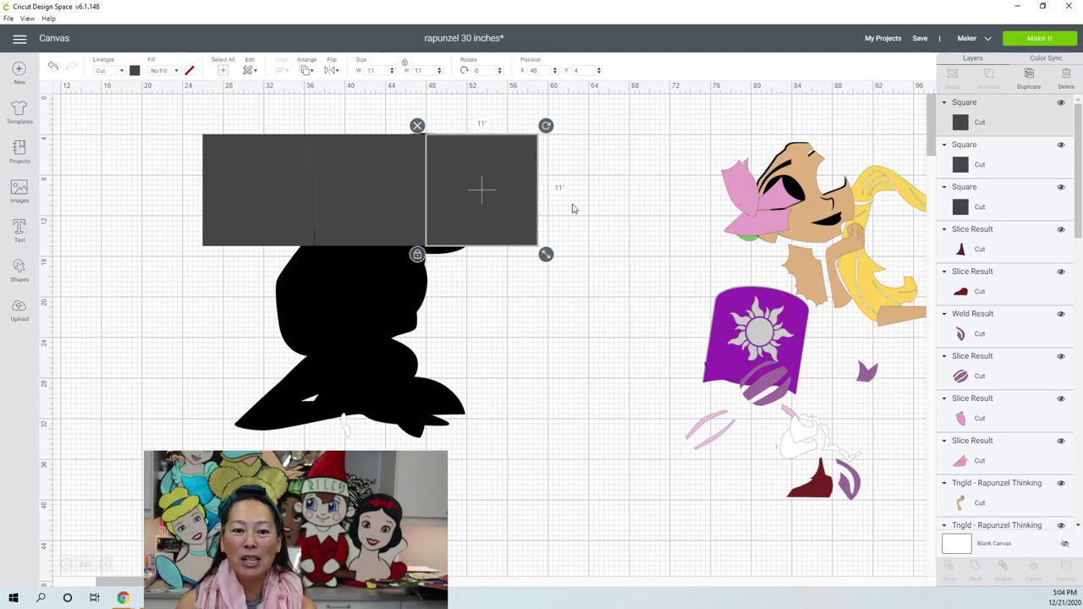
Duplicate the row of three 11-inch squares and place the copy just below the first row
shift+click(998, 166)
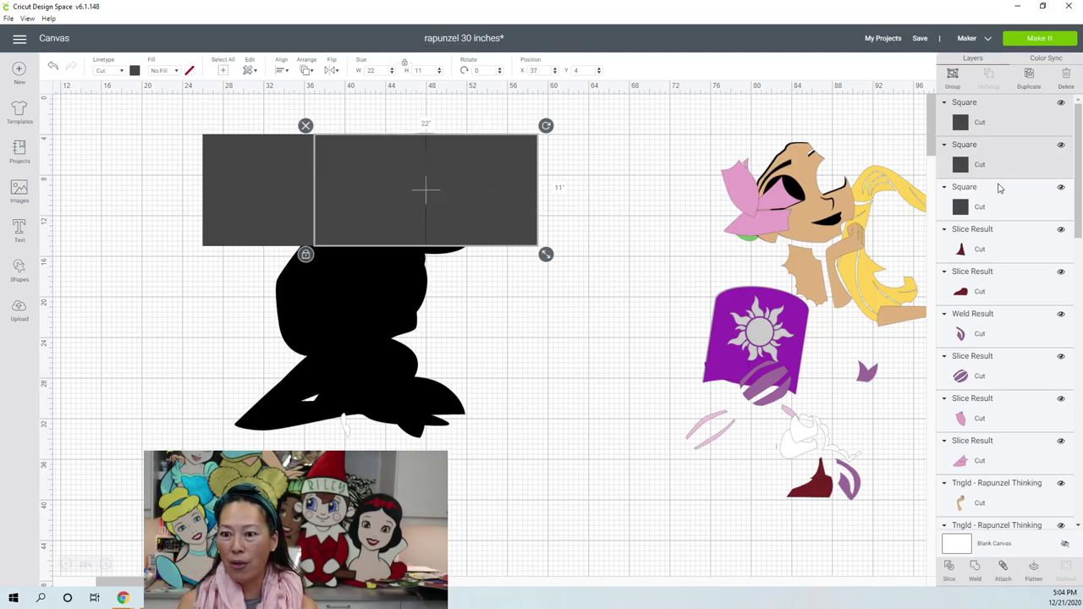
shift+click(999, 207)
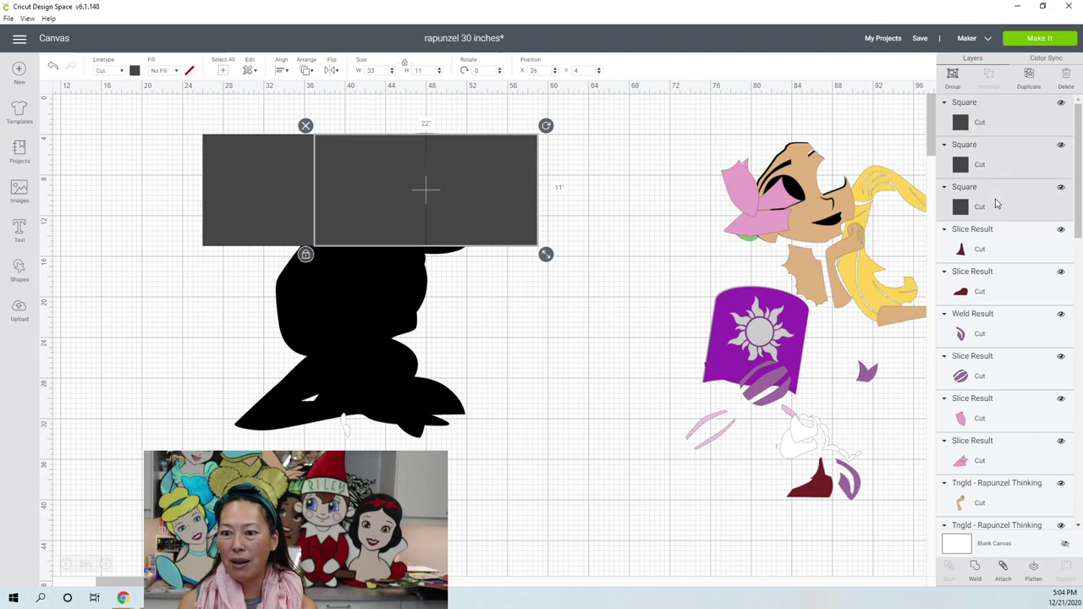
click(1030, 78)
drag(500, 173, 499, 286)
Set the second row of squares to position X 26, Y 15
click(539, 70)
text(26)
key(Tab)
text(16)
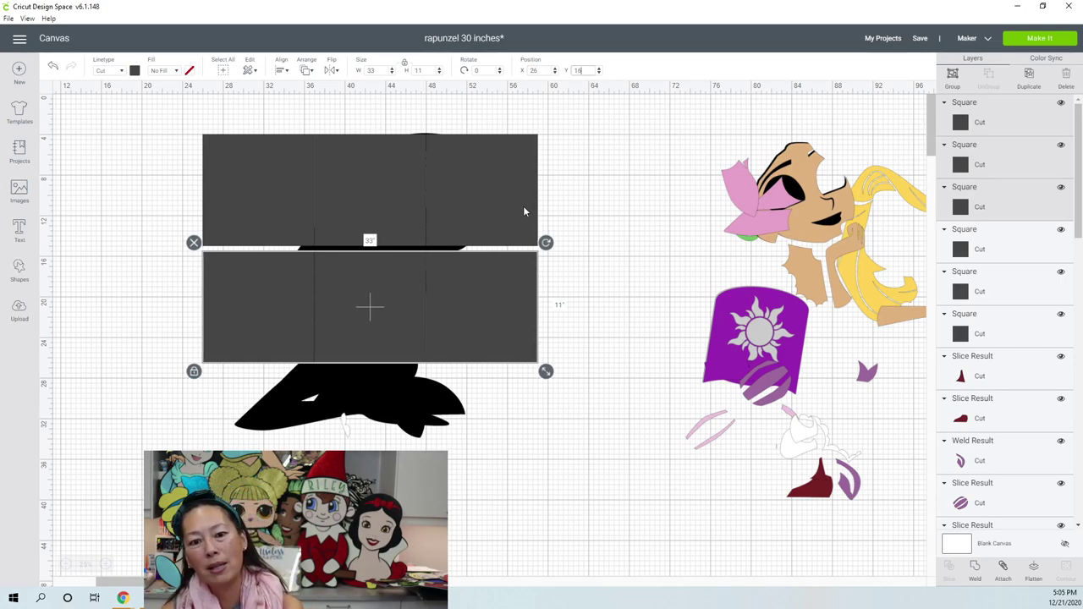
key(Return)
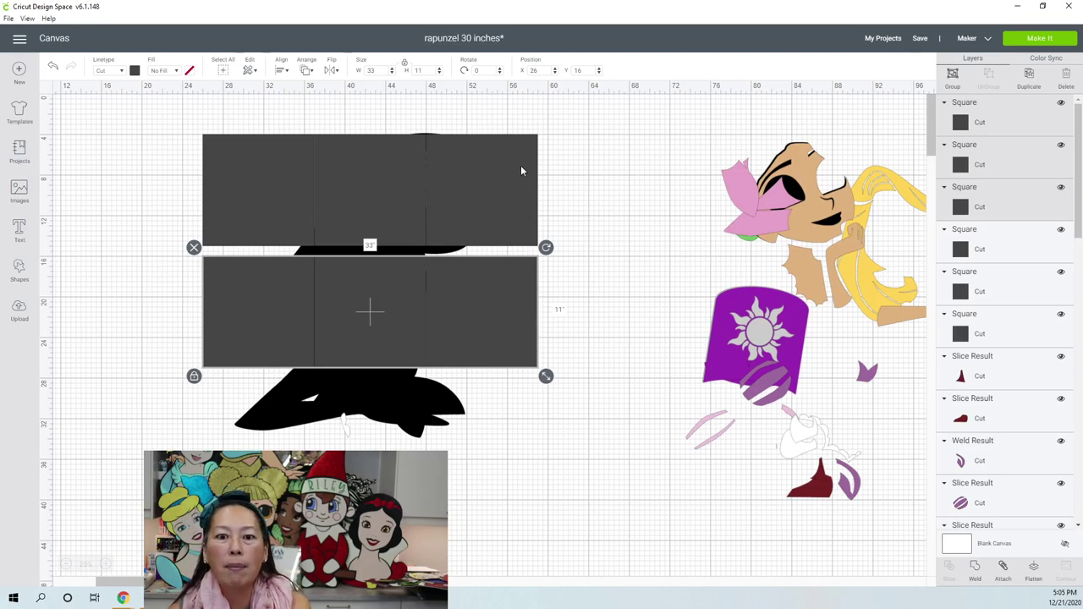
click(593, 69)
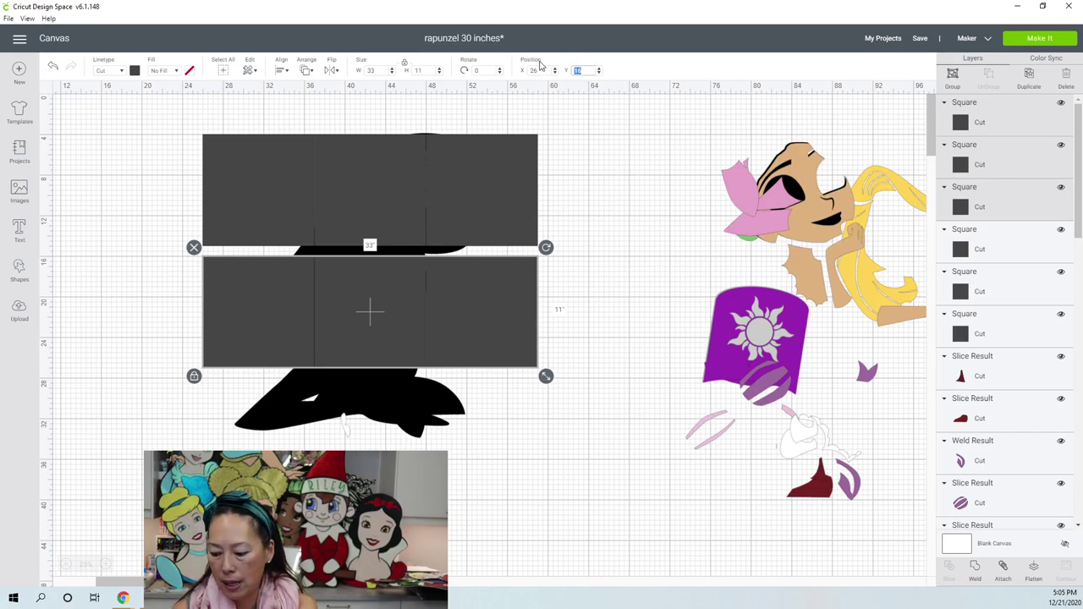
key(BackSpace)
text(5)
key(Return)
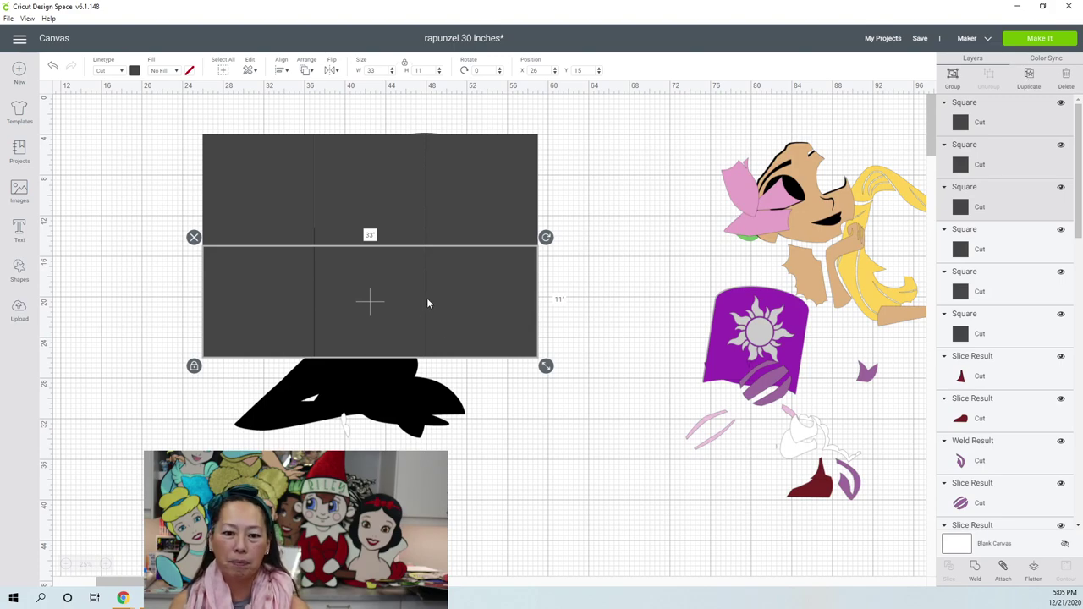
Duplicate the second row of squares and position the copy as a third row at X 26, Y 26
key(ctrl+d)
drag(452, 294, 450, 407)
click(540, 70)
text(26)
key(Tab)
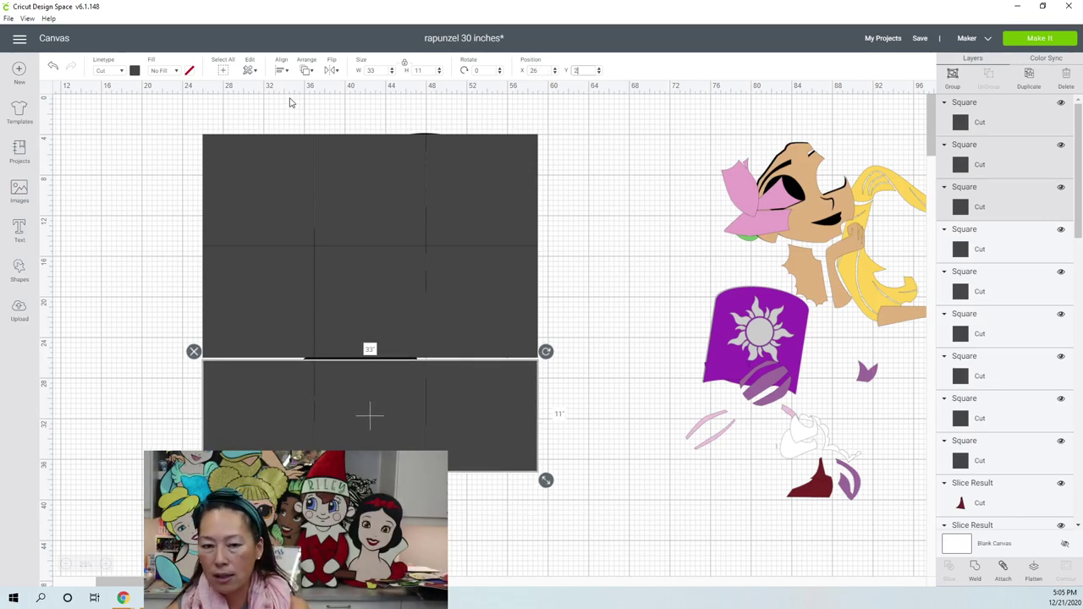
text(26)
key(Return)
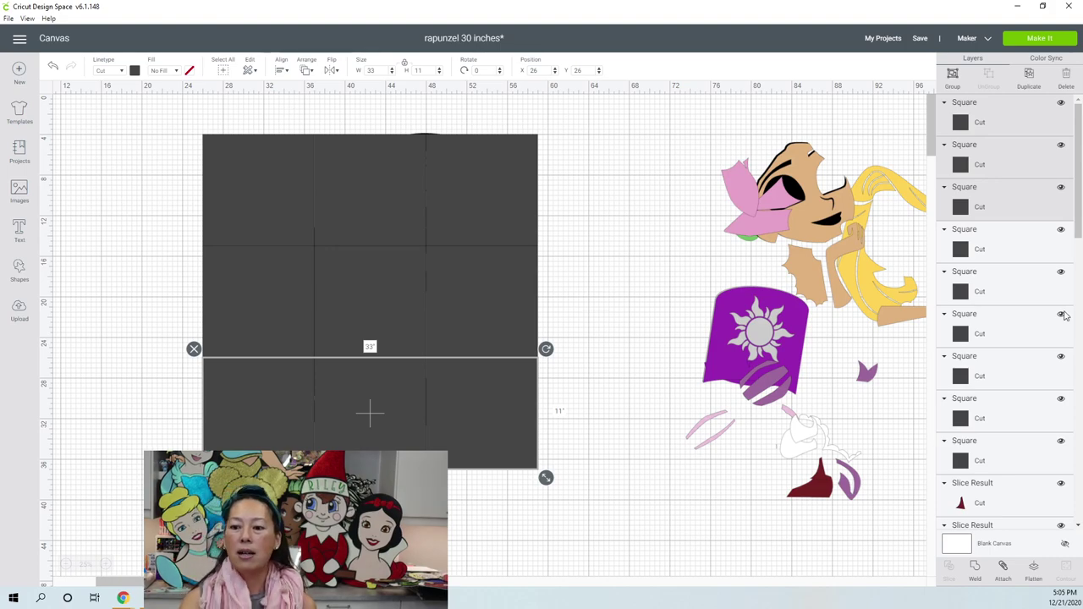
Bring the black Weld Result backing in front of all the grid squares
drag(1080, 172, 1081, 474)
scroll(1081, 478, down, 2)
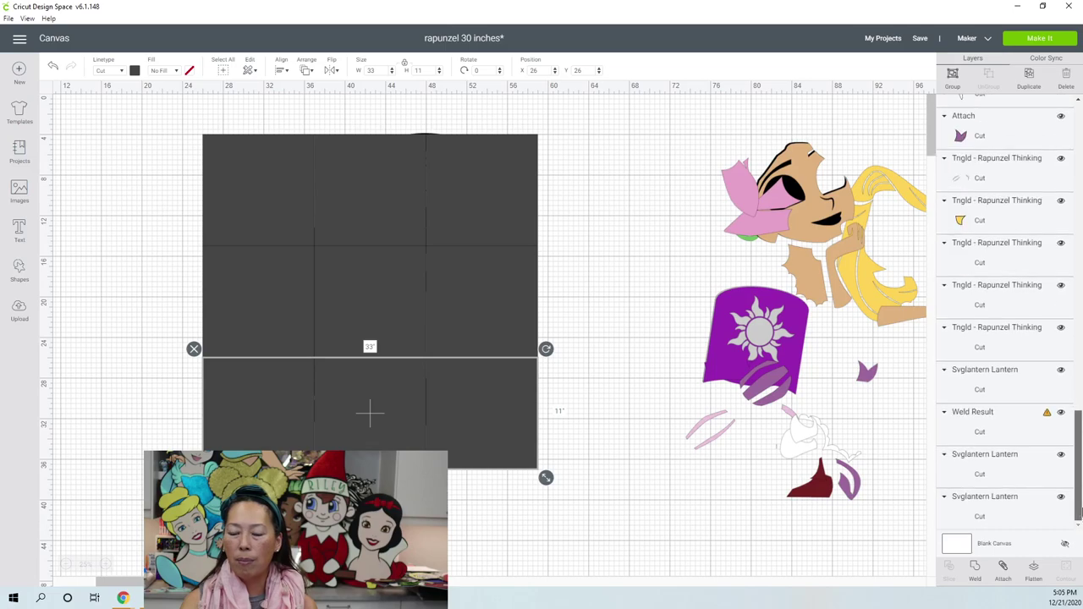
click(999, 435)
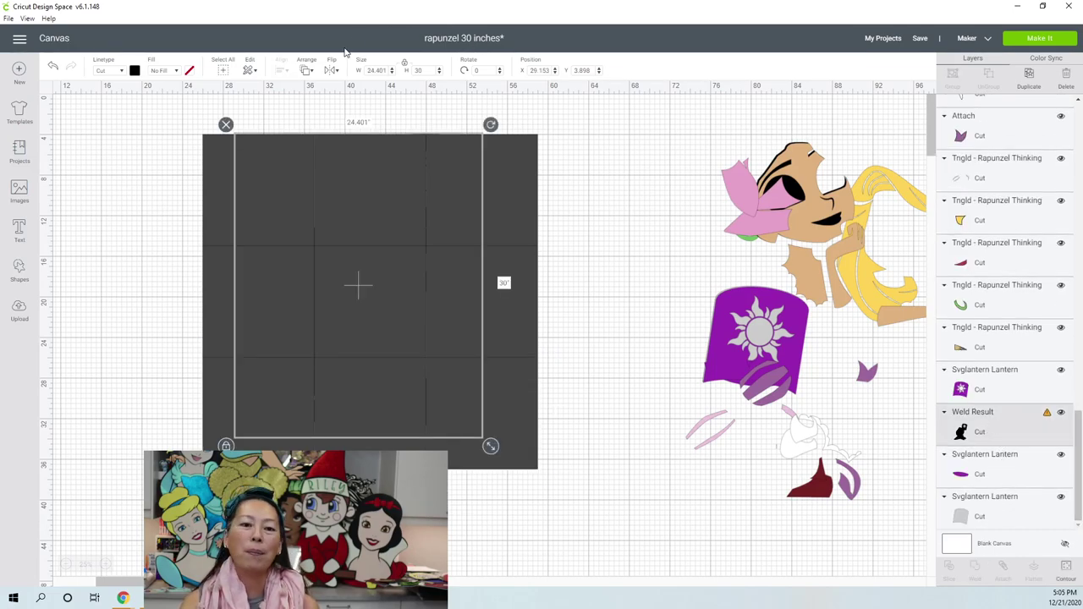
click(307, 71)
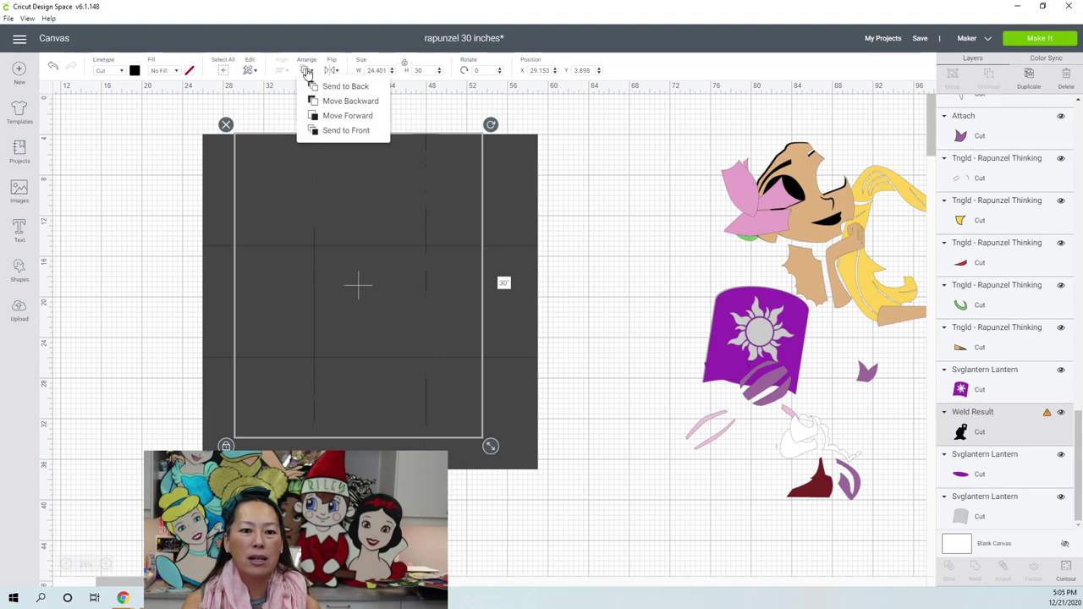
click(350, 132)
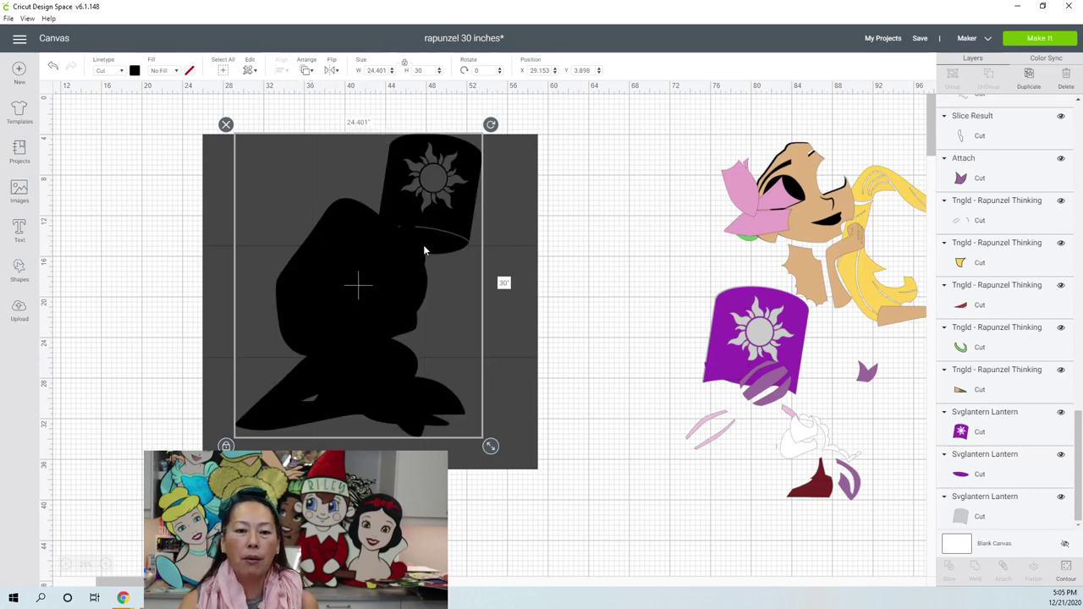
Shift the black backing over the grid of squares to about X 28.04, Y 3.9, checking how the sections divide it
mouse_move(395, 266)
mouse_down()
mouse_move(401, 288)
mouse_move(384, 276)
mouse_up()
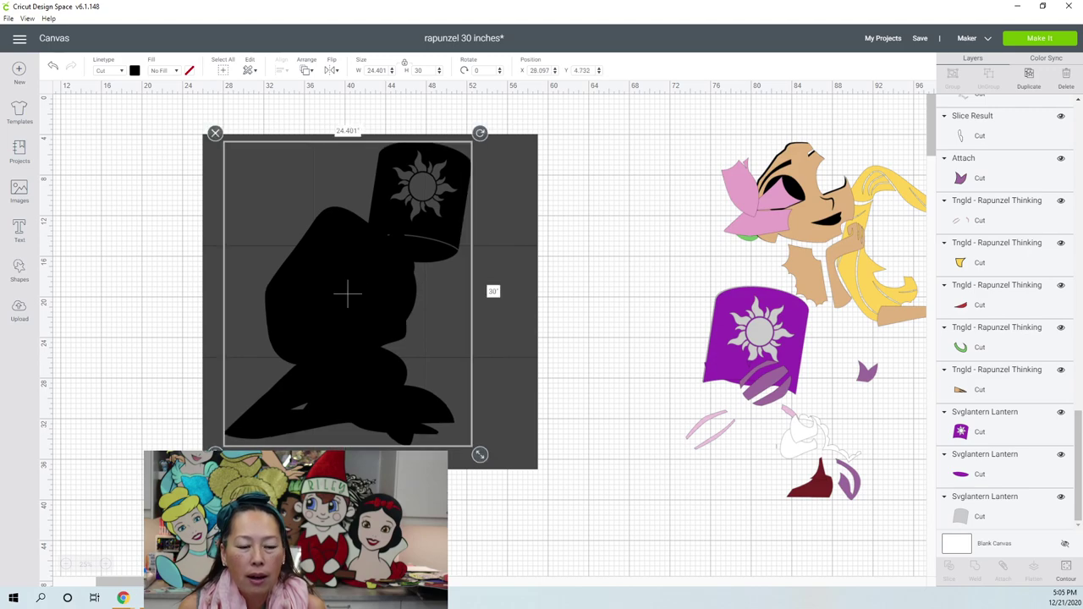
click(104, 564)
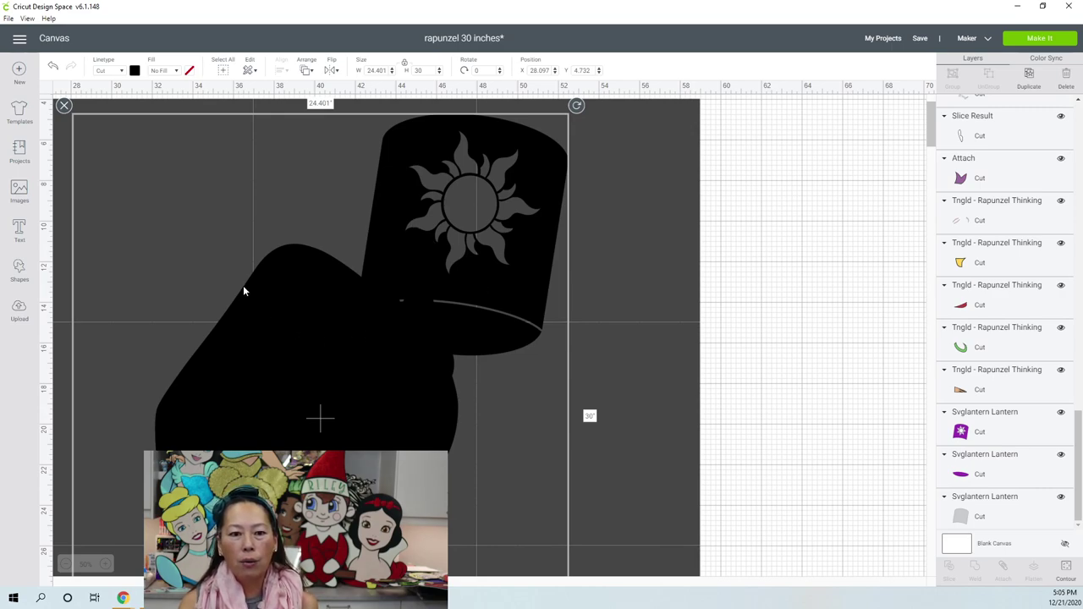
scroll(293, 376, down, 2)
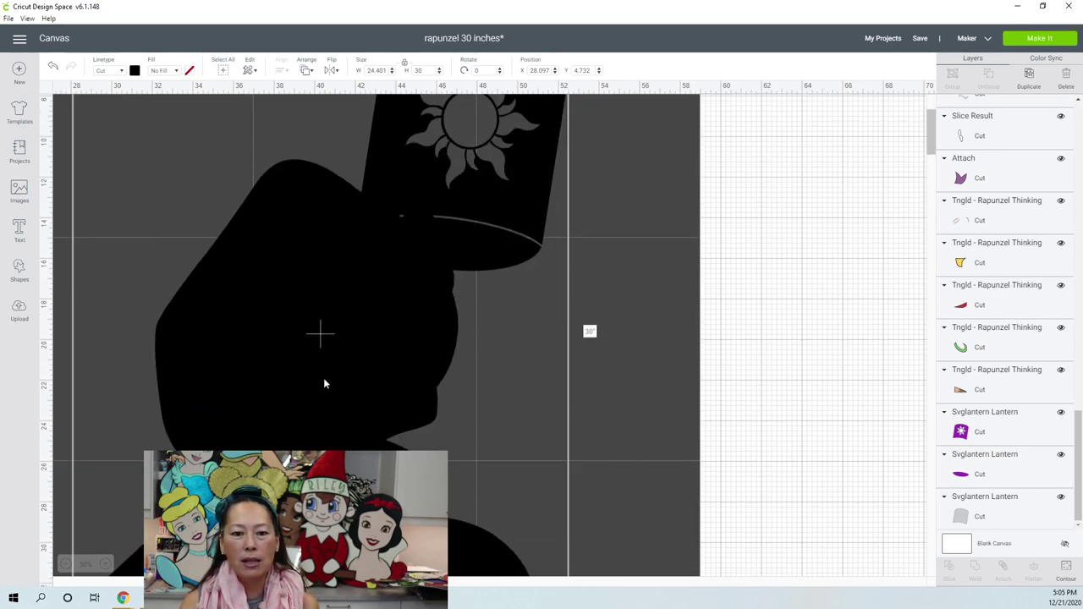
scroll(324, 380, down, 2)
click(65, 565)
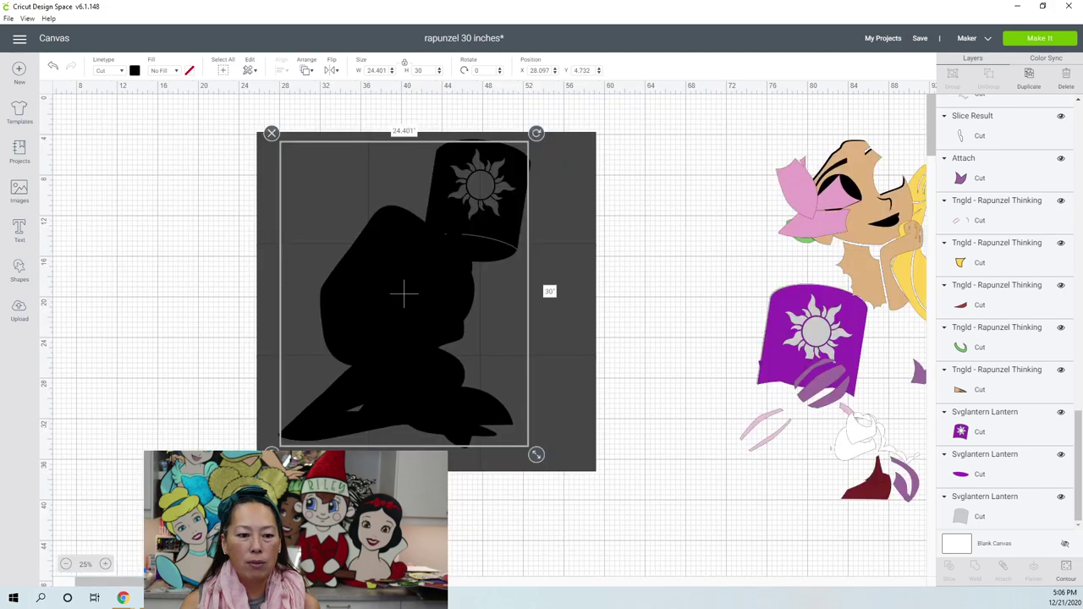
click(394, 372)
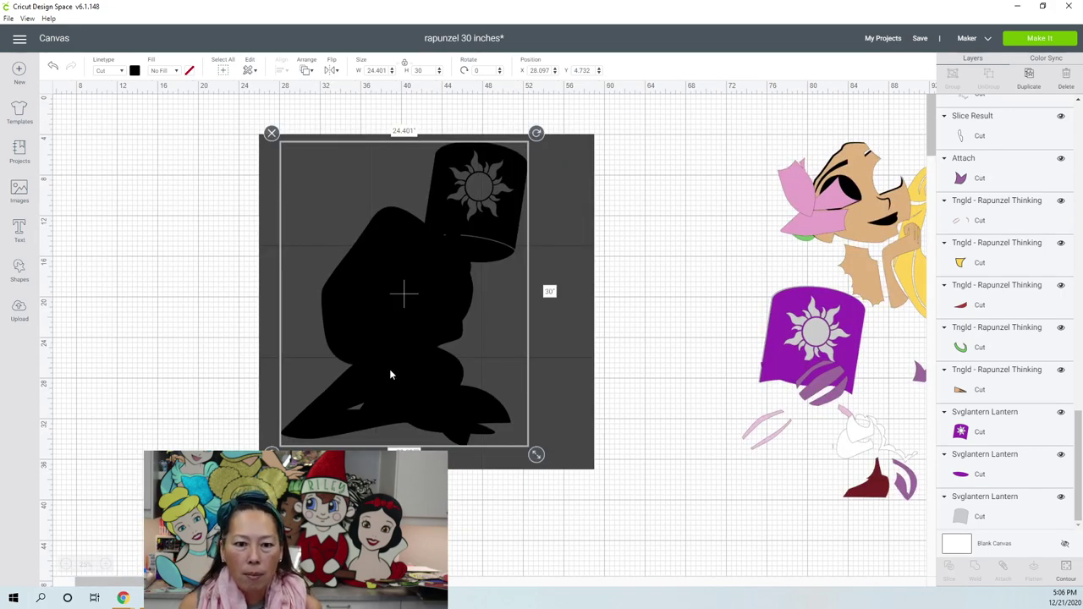
mouse_move(443, 317)
mouse_down()
mouse_move(421, 314)
mouse_move(469, 318)
mouse_move(455, 314)
mouse_up()
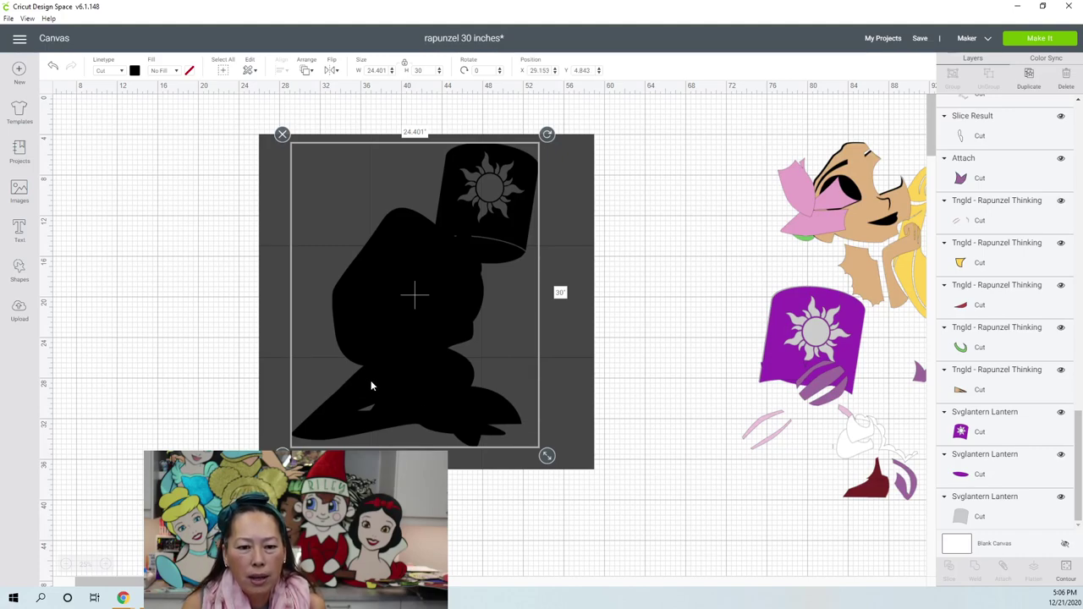
drag(381, 371, 370, 362)
click(652, 505)
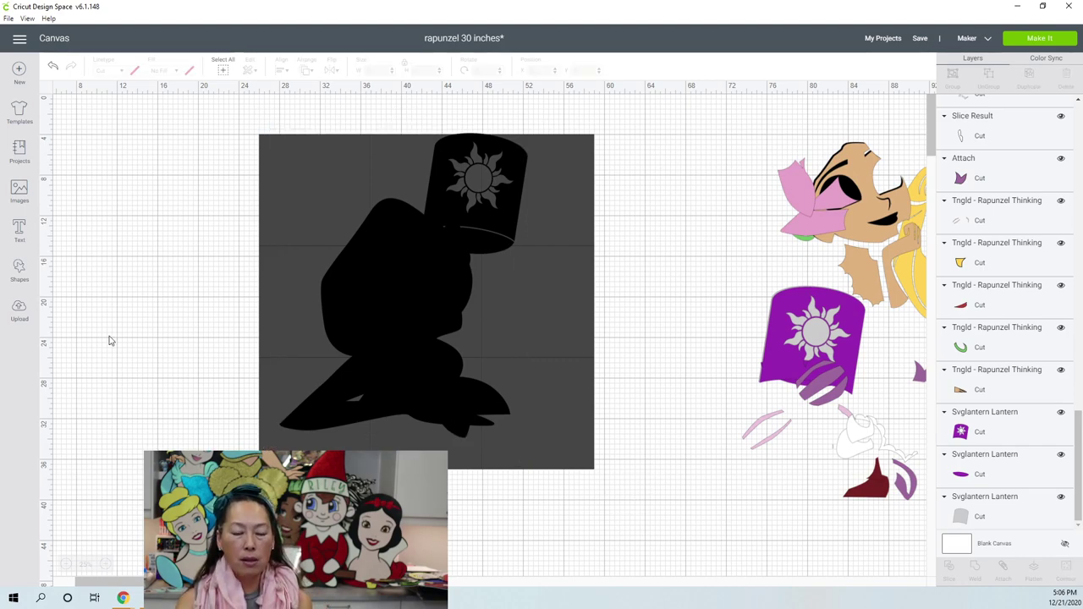
Inspect the upper grid squares against the lantern and send the black backing behind all the squares
click(108, 565)
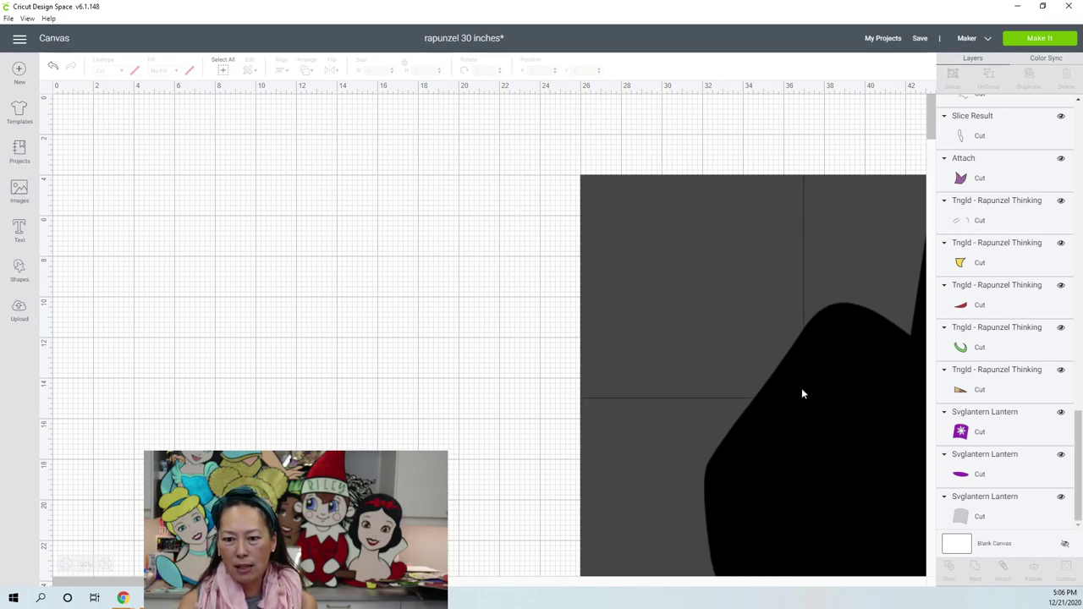
drag(118, 581, 189, 581)
click(254, 424)
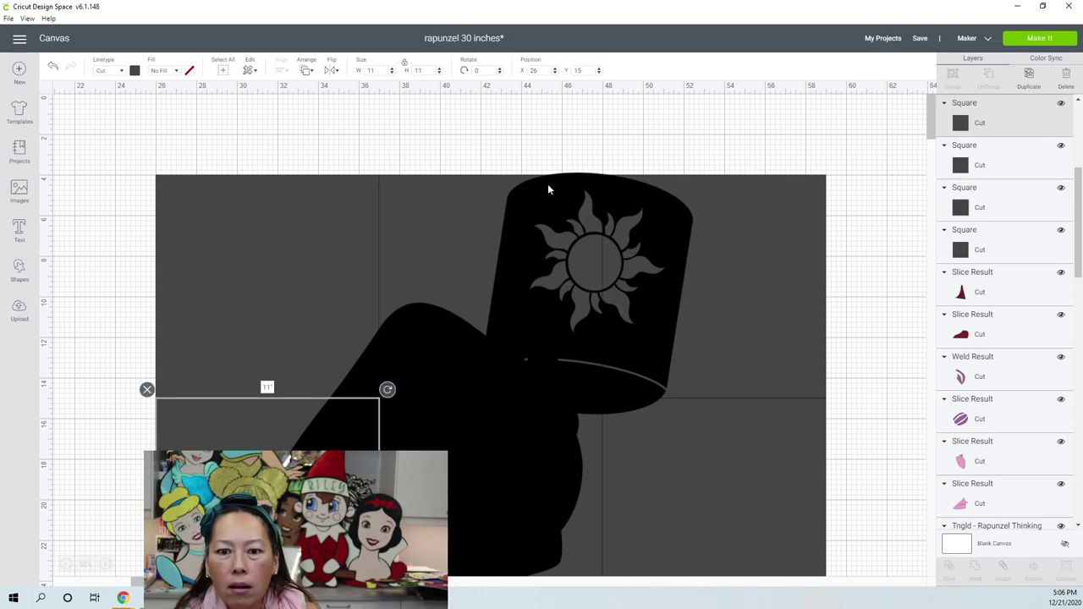
click(436, 196)
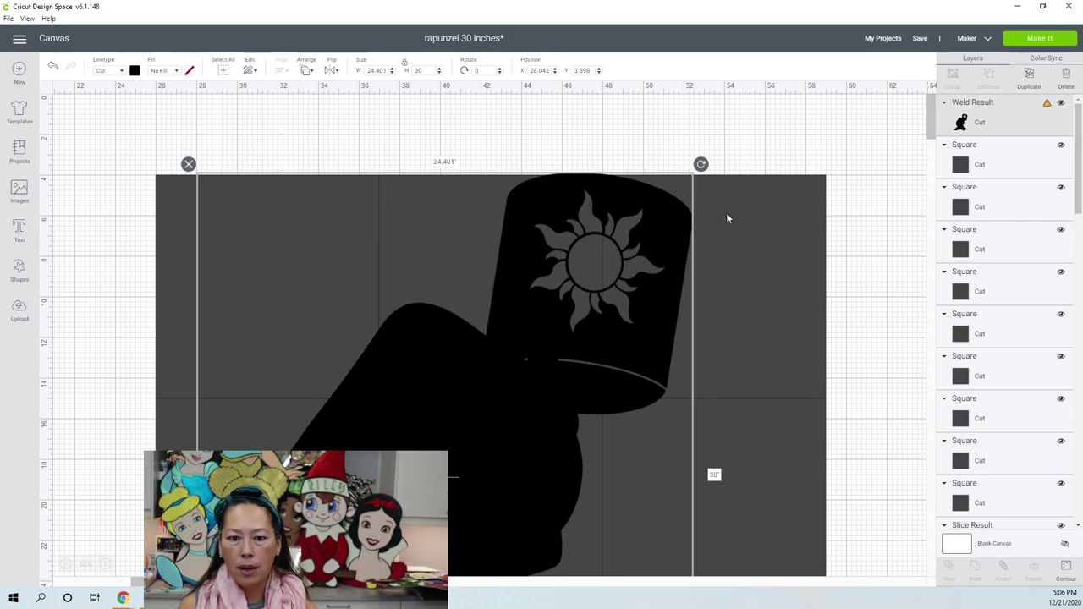
click(779, 213)
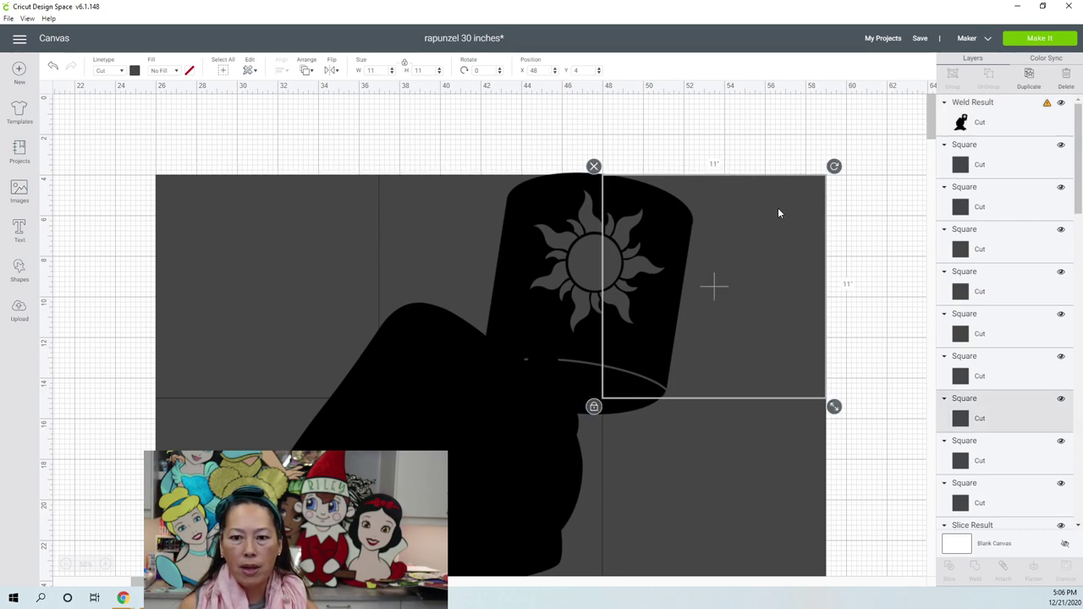
click(587, 211)
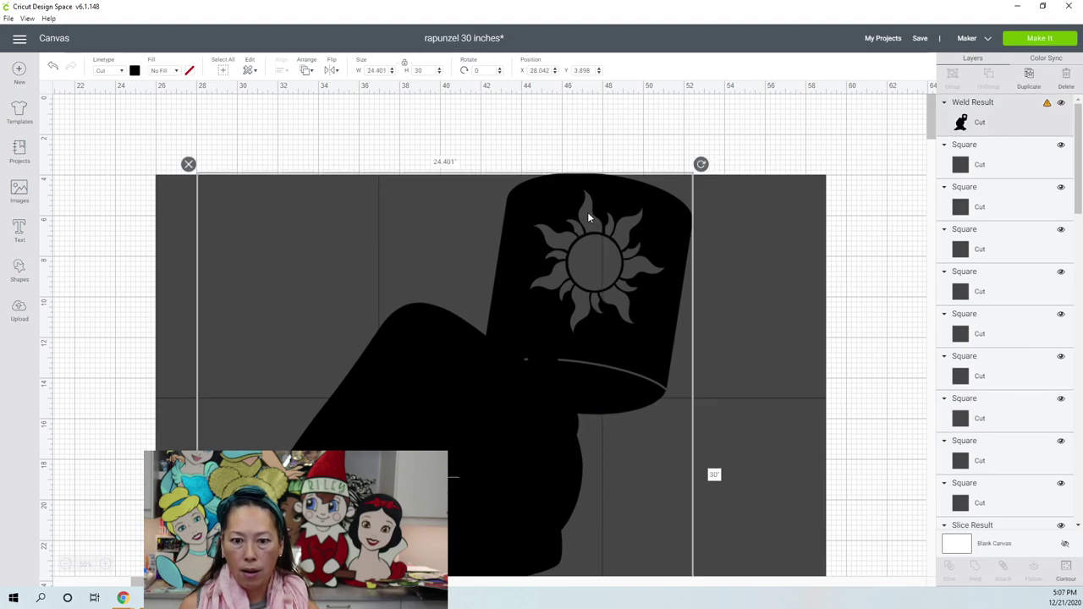
click(308, 73)
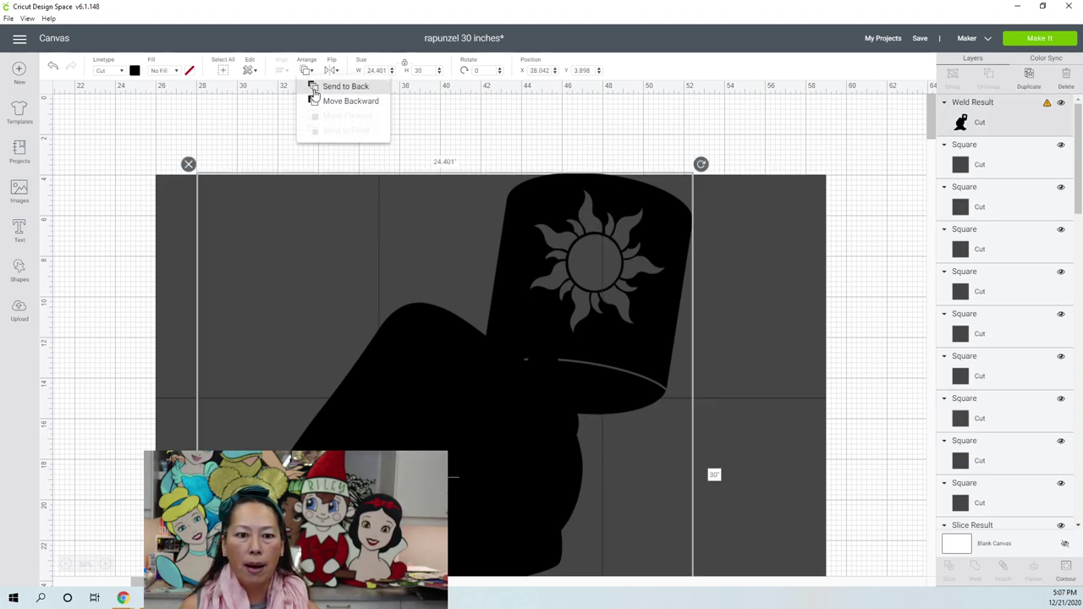
click(342, 87)
Delete the grid's upper-left square and shift the two remaining top-row squares left to X 32.9, Y 4
click(183, 203)
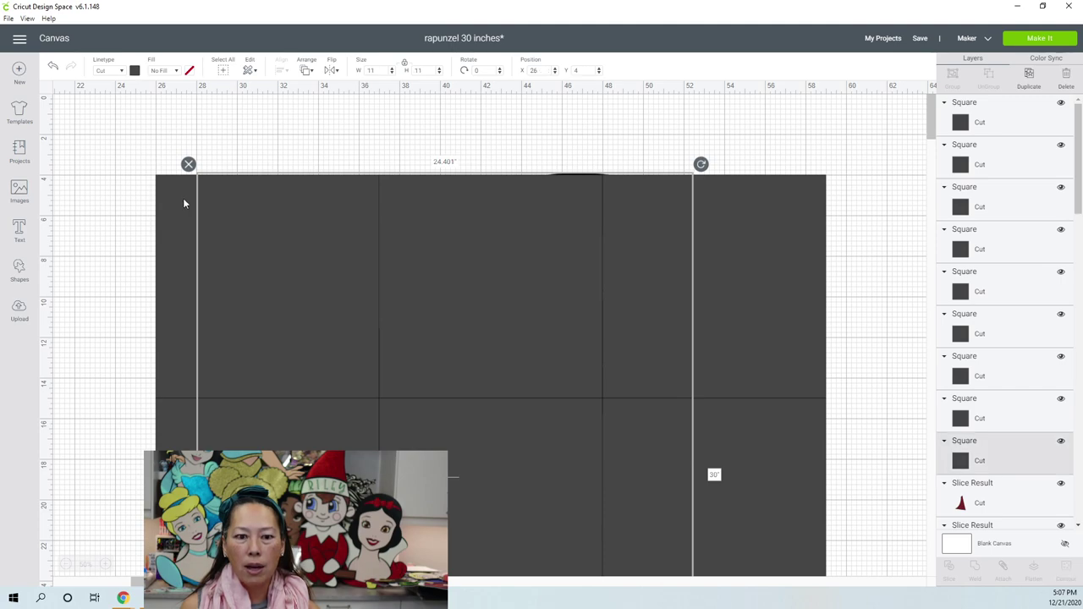
key(Delete)
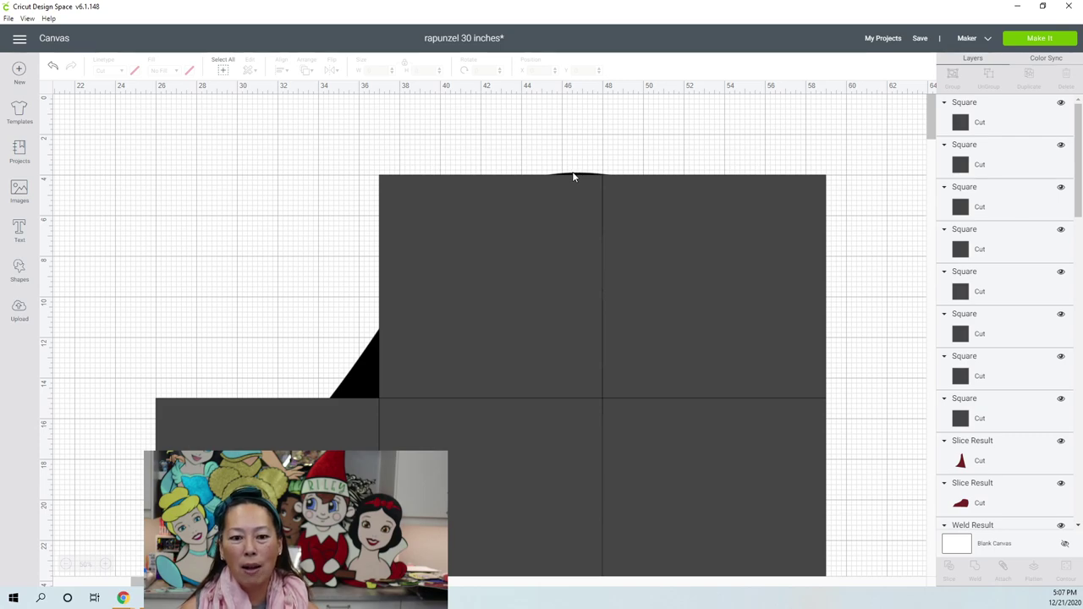
click(682, 217)
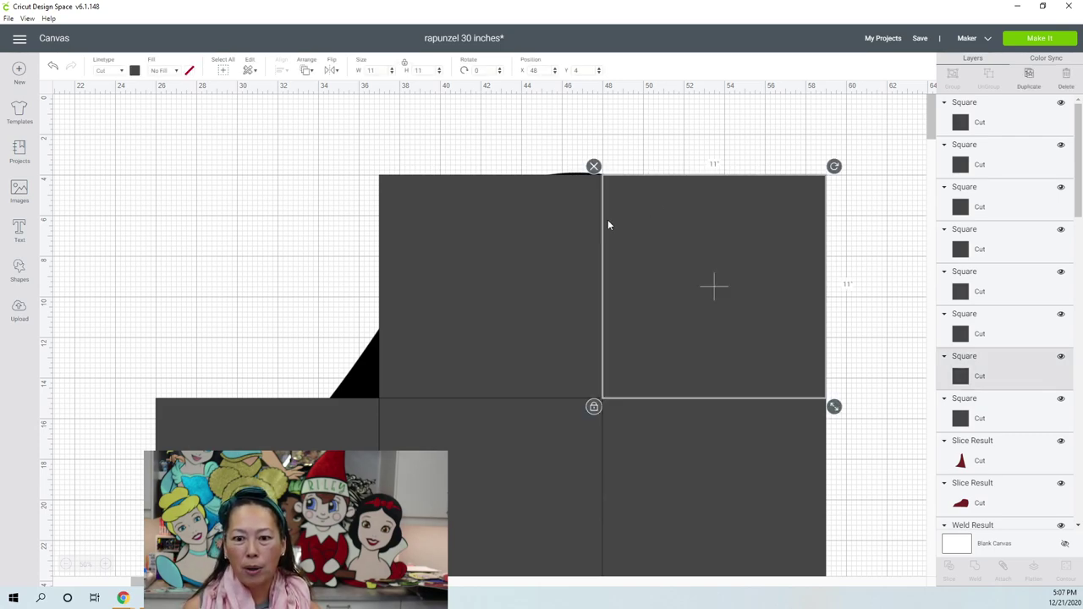
shift+click(544, 224)
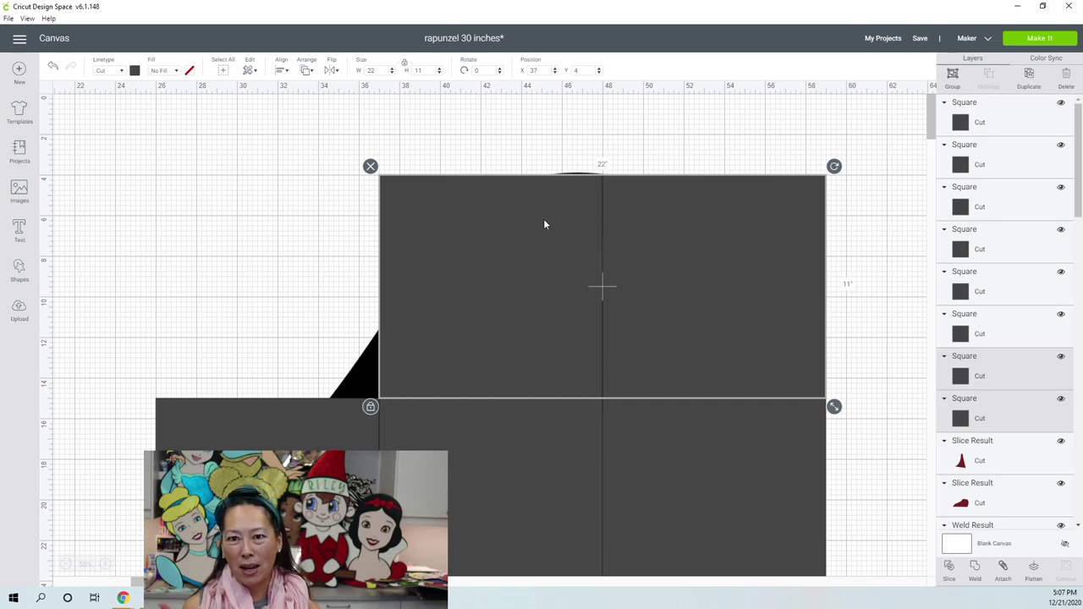
drag(602, 286, 521, 286)
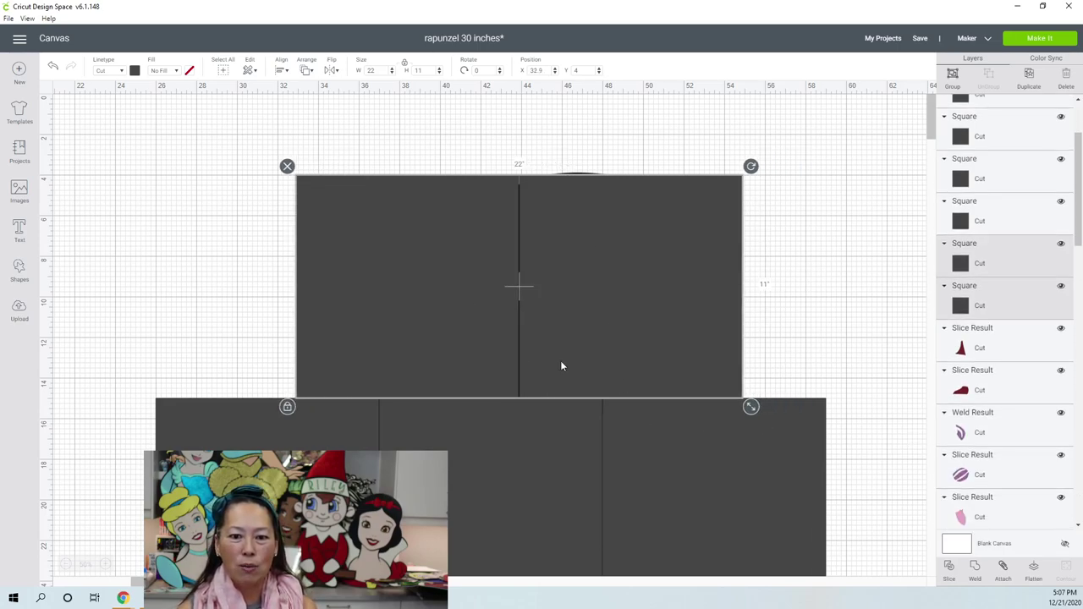
click(109, 200)
Bring the black Weld Result backing in front of all the grid squares
scroll(145, 211, down, 5)
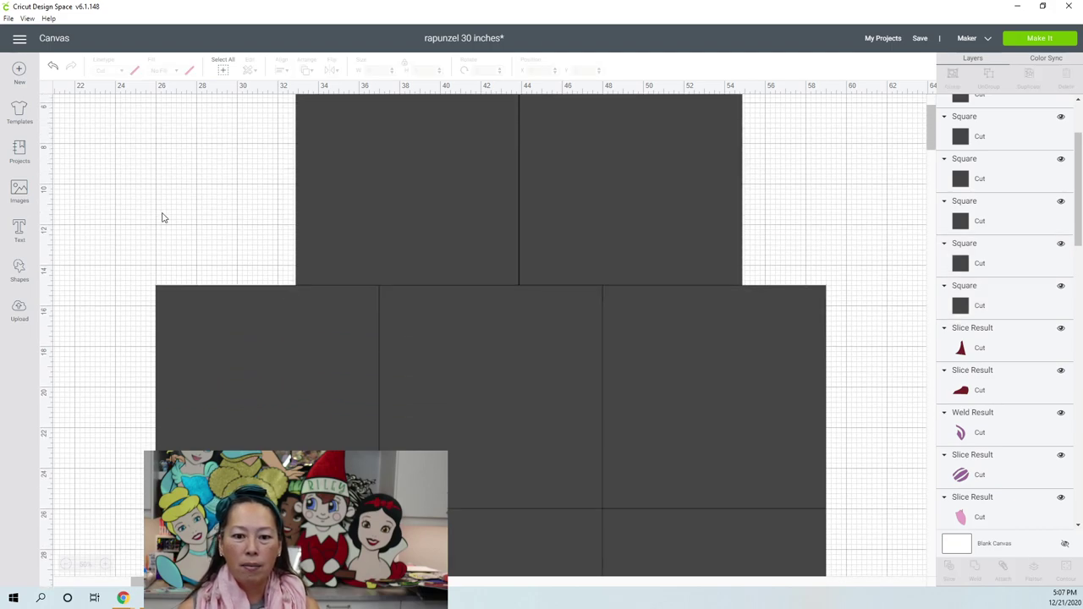
scroll(167, 222, down, 1)
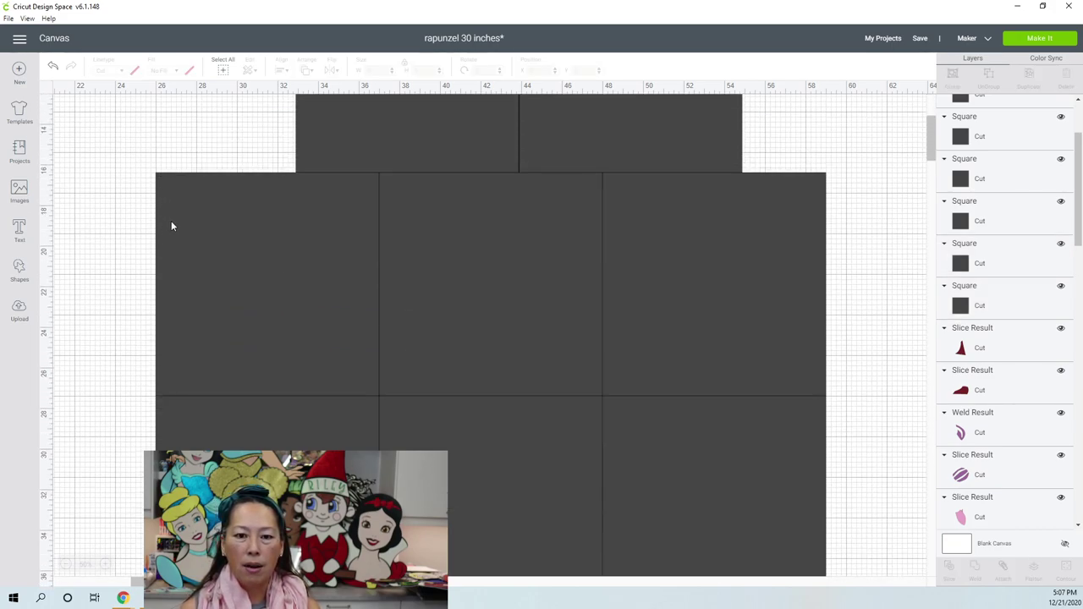
scroll(676, 304, up, 2)
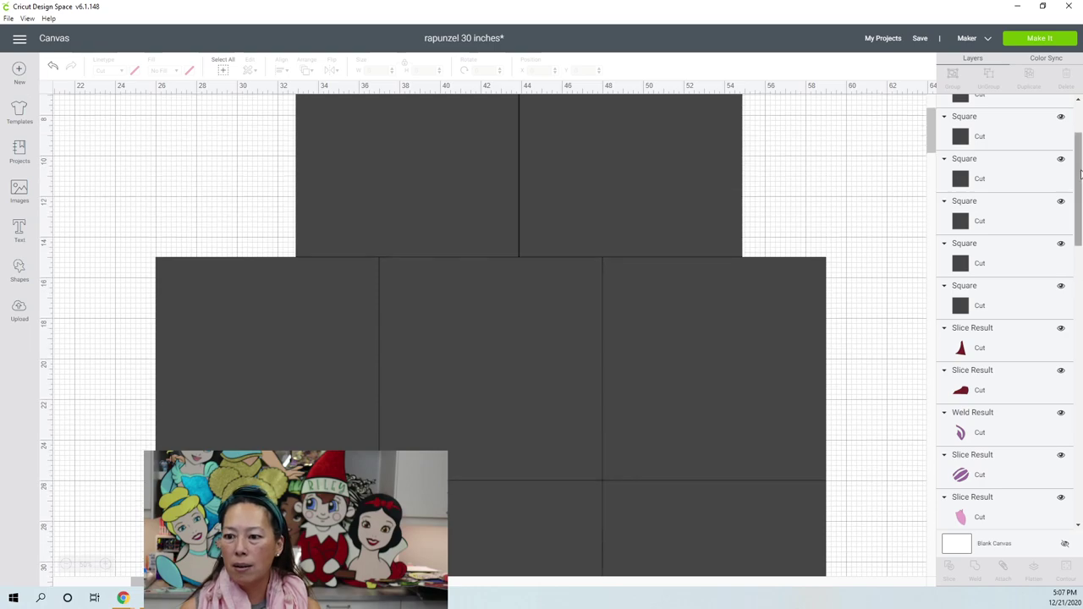
scroll(1082, 313, down, 1)
scroll(1081, 313, down, 10)
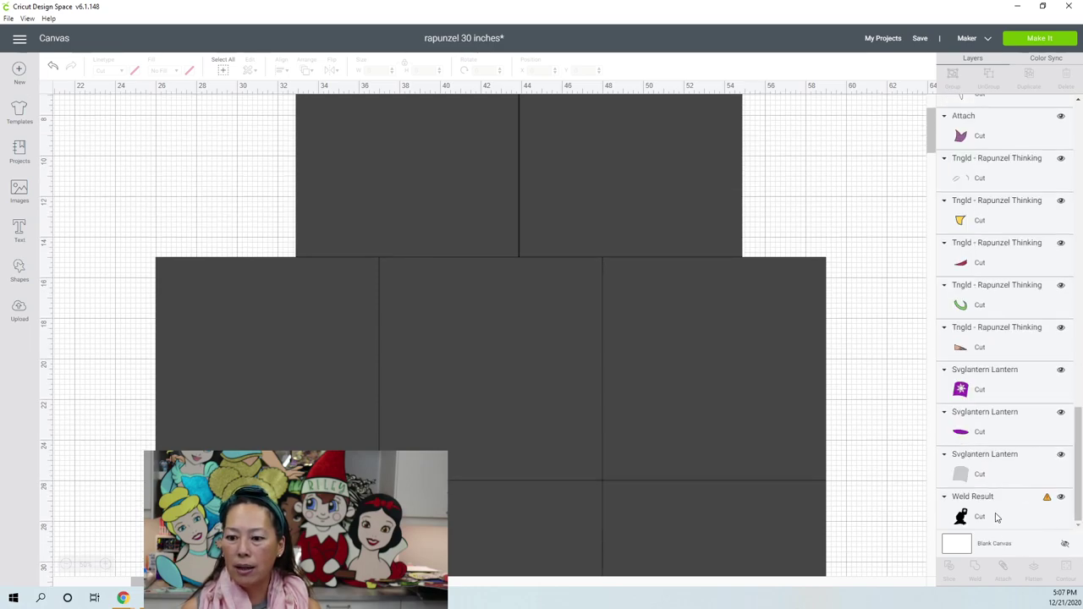
click(997, 518)
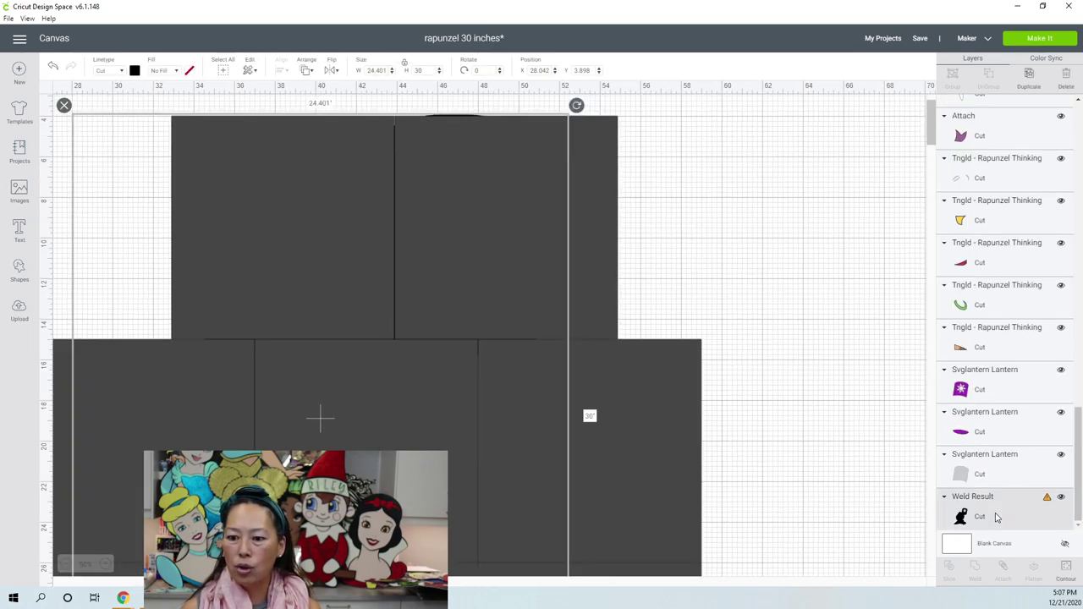
click(305, 72)
click(338, 130)
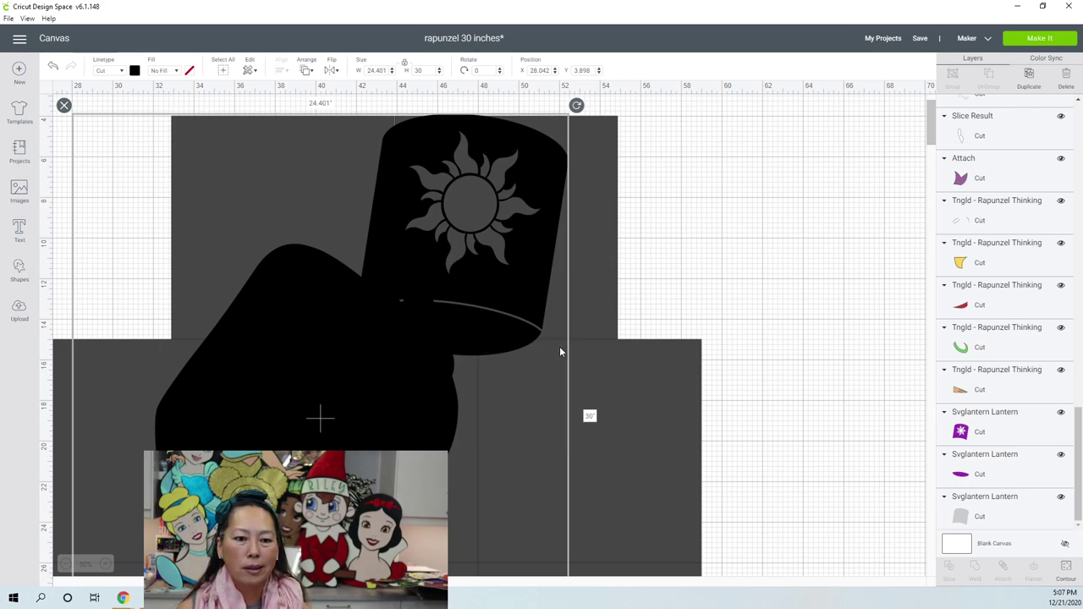
Check the black backing against the square rows and shift it right to about X 32.63, Y 3.84
scroll(562, 348, down, 3)
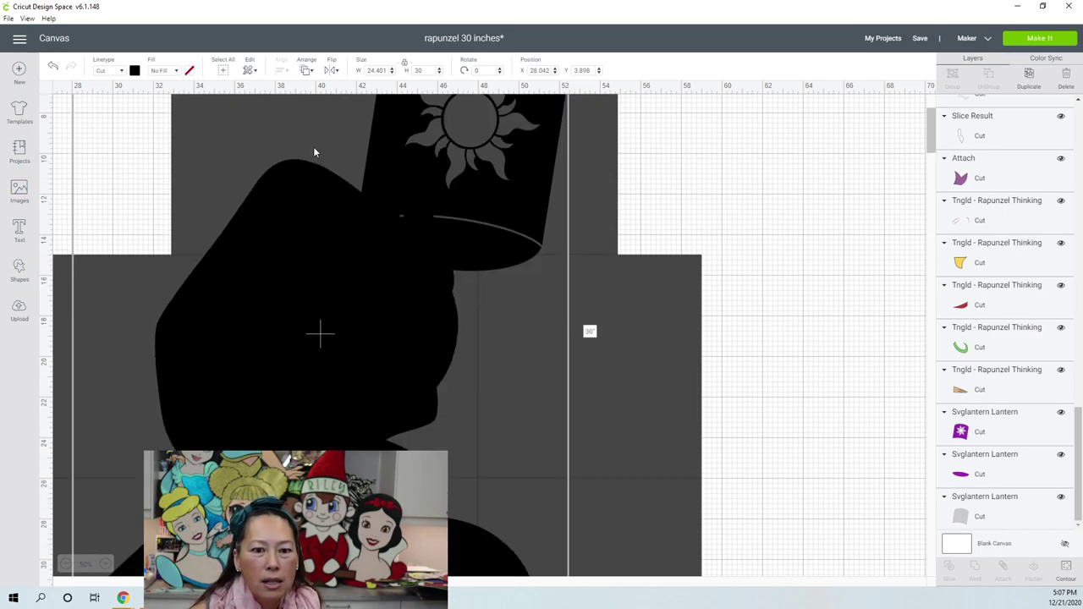
scroll(313, 151, up, 3)
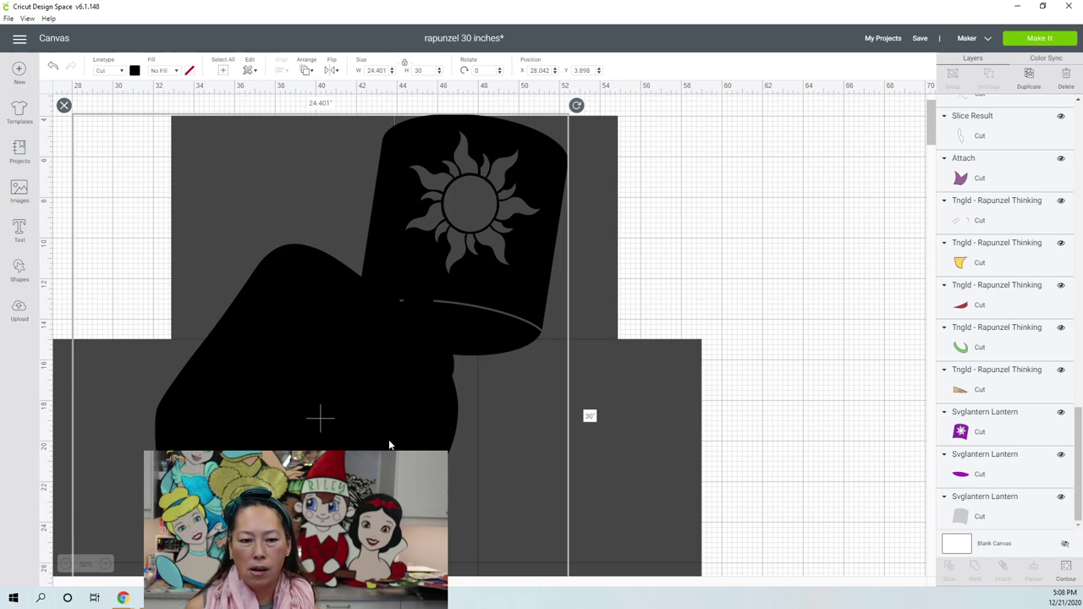
scroll(388, 439, down, 1)
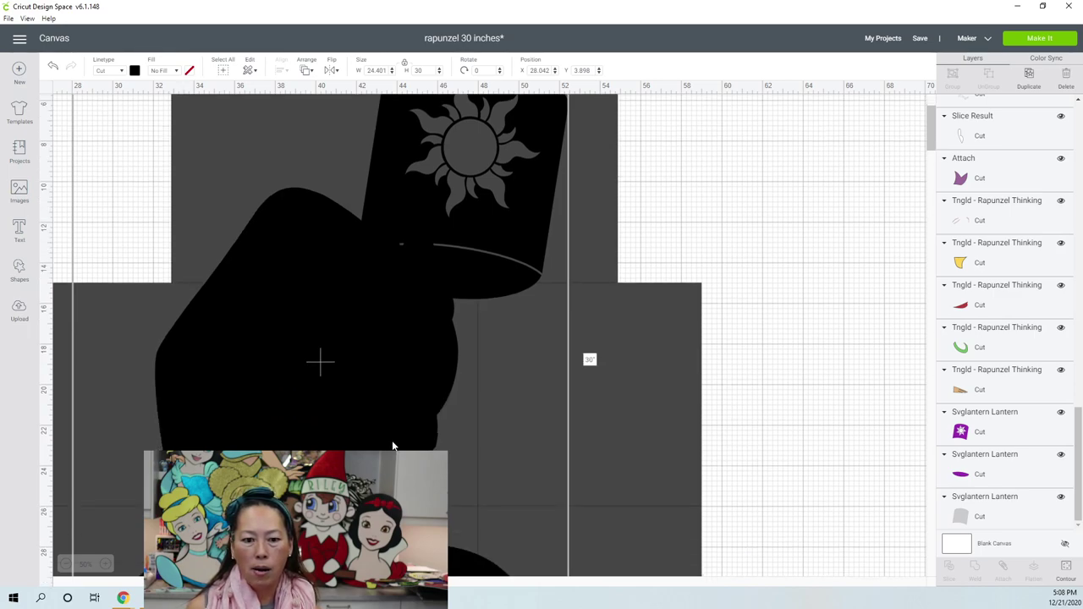
scroll(392, 440, down, 3)
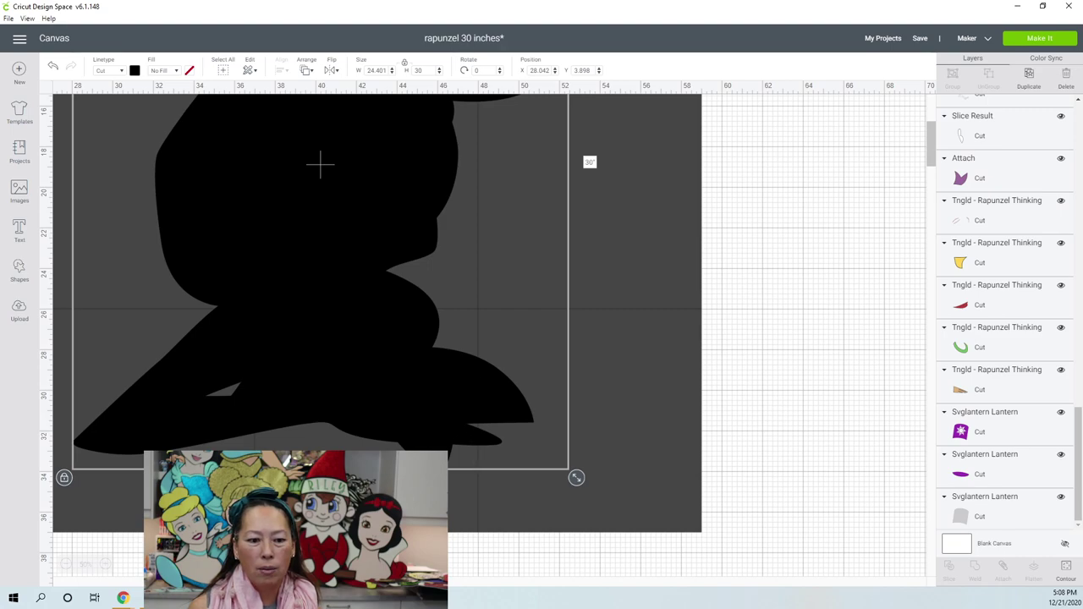
scroll(405, 442, left, 3)
drag(478, 389, 445, 391)
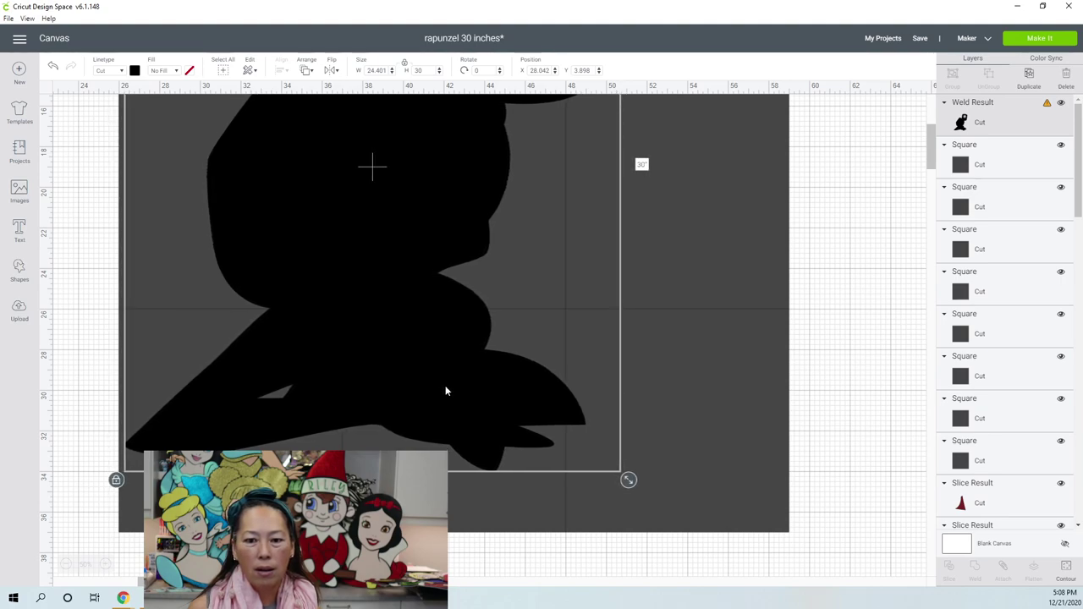
drag(530, 402, 637, 401)
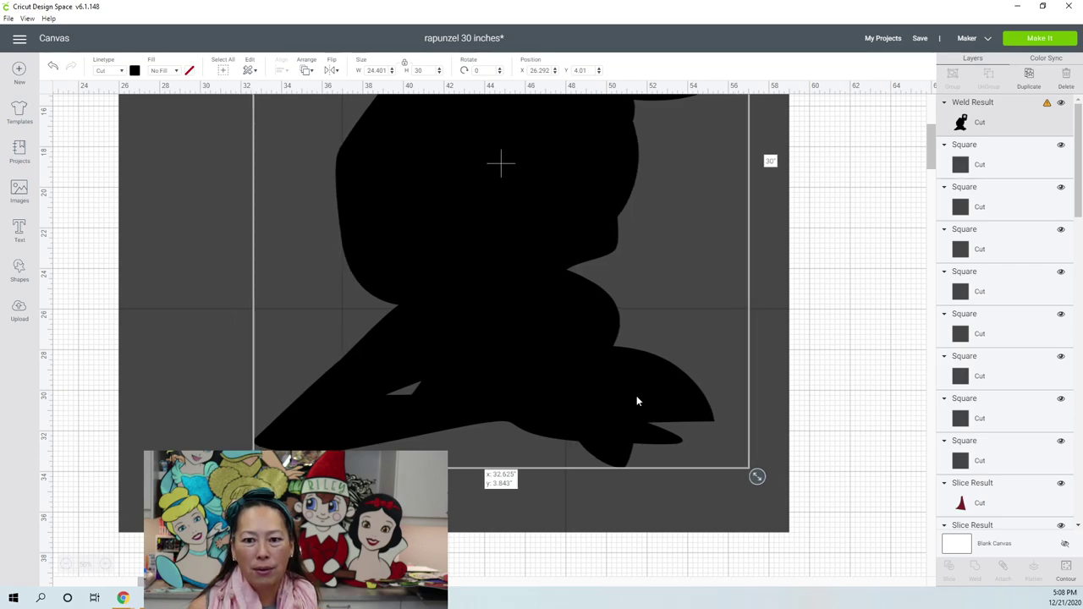
Shift the black backing farther right to X 35.875, Y 3.76 so its body and feet fit the right-hand squares
scroll(637, 401, up, 3)
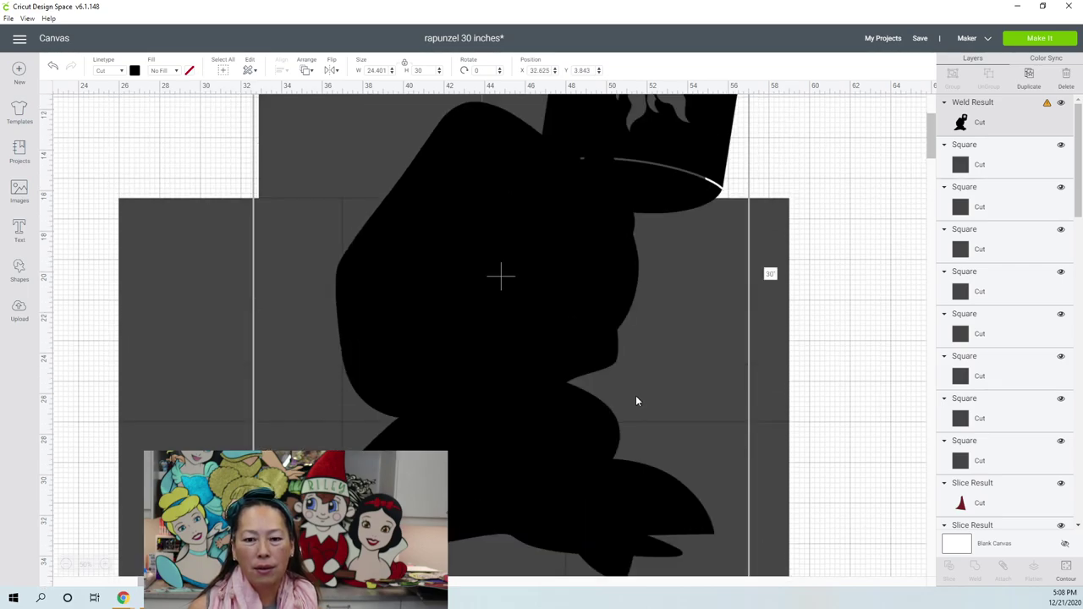
scroll(637, 401, up, 3)
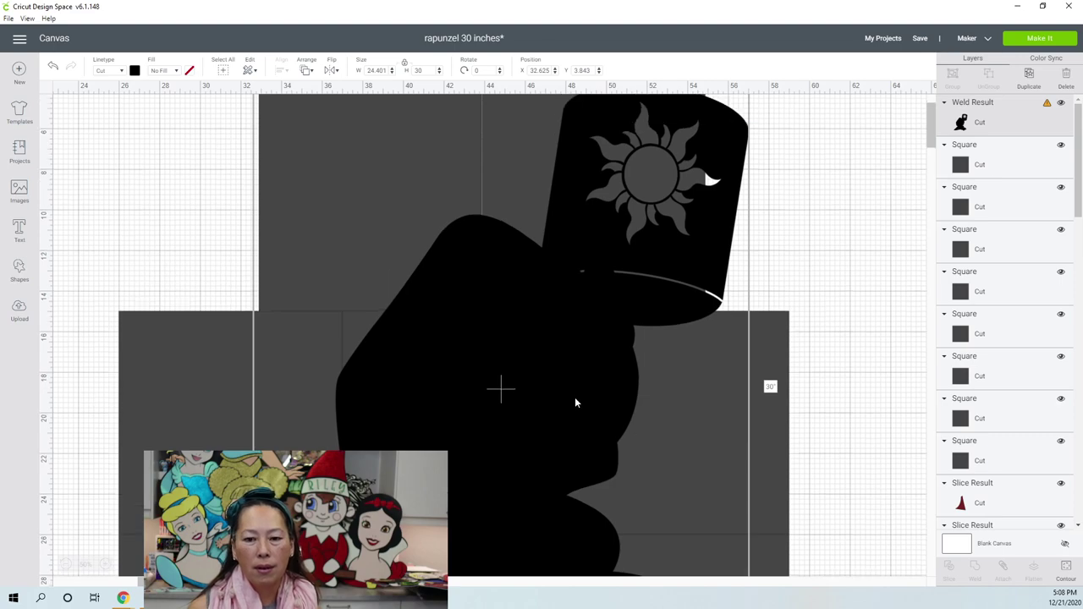
drag(575, 398, 650, 401)
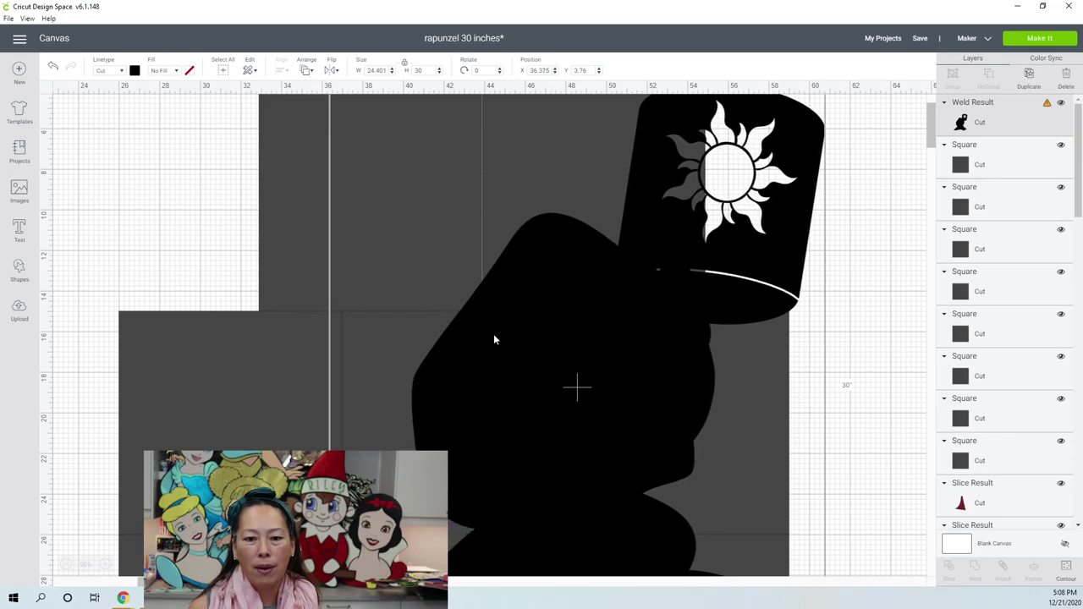
scroll(520, 419, down, 3)
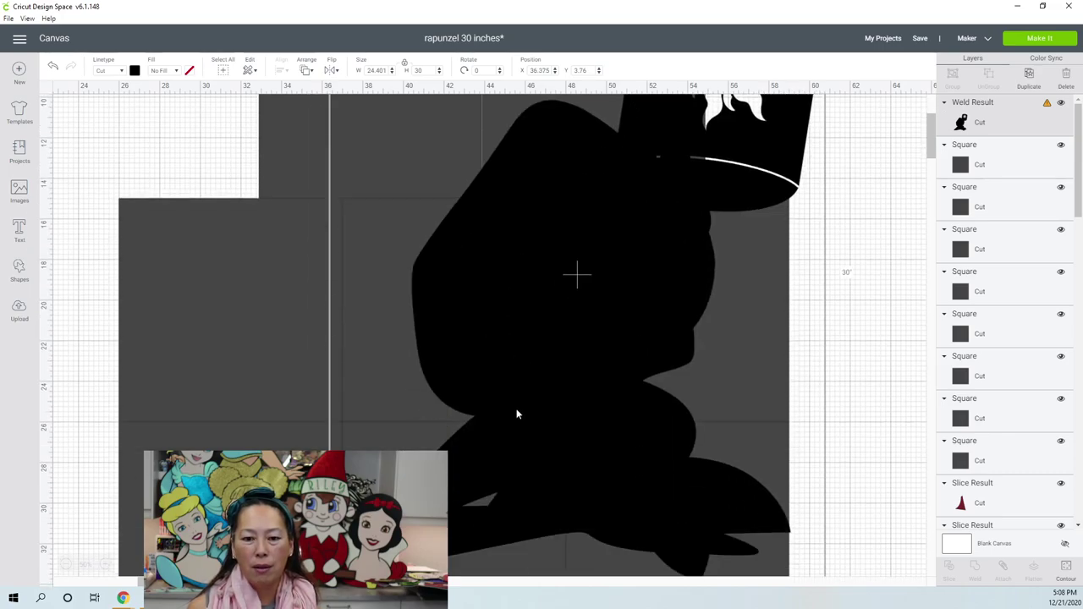
drag(527, 430, 516, 430)
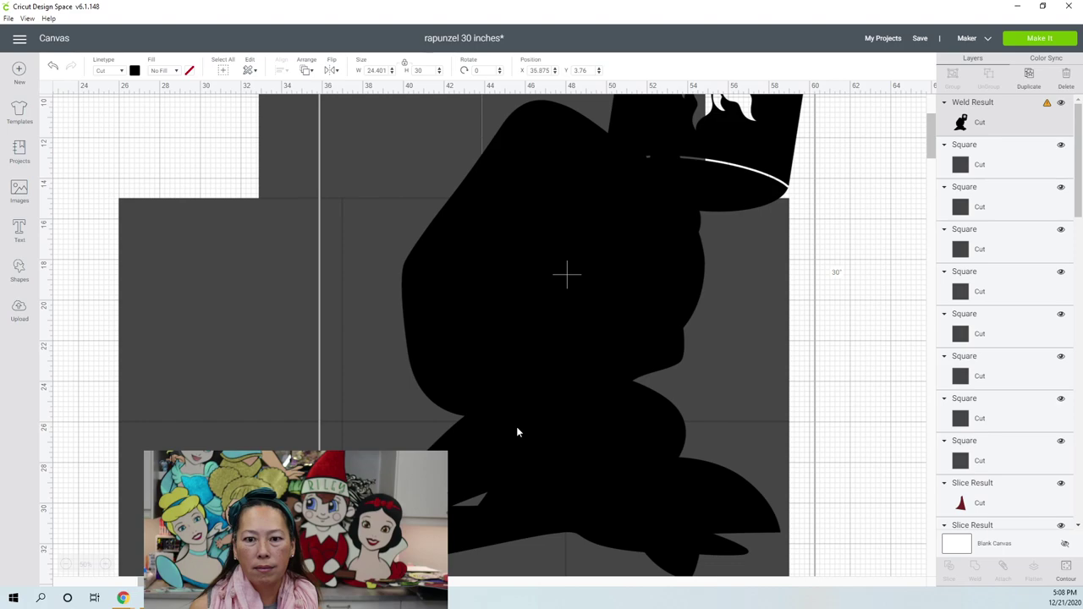
scroll(516, 429, up, 2)
scroll(518, 431, up, 1)
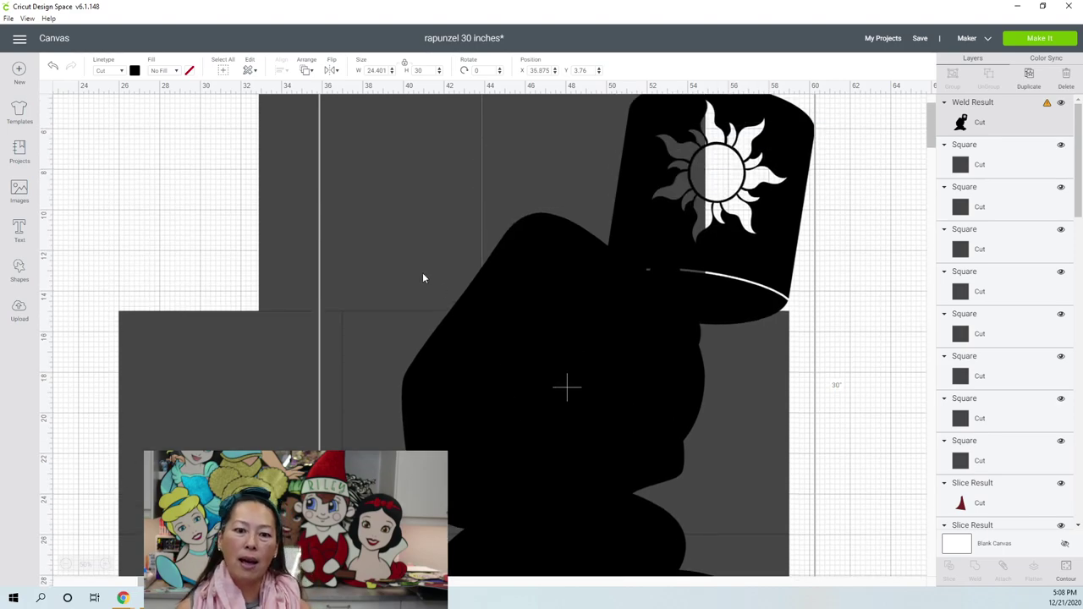
scroll(502, 200, up, 3)
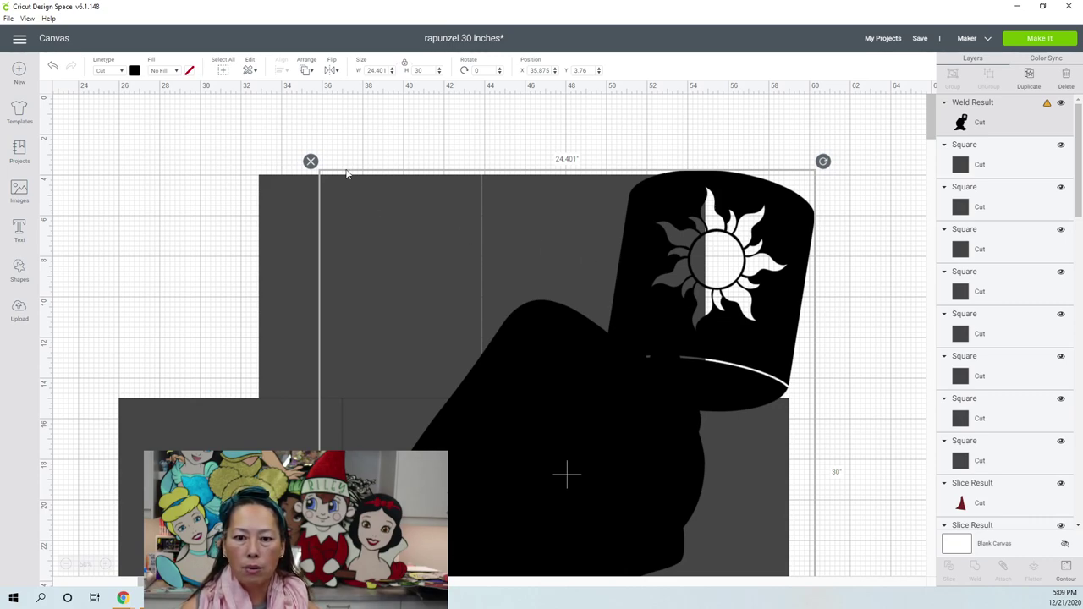
Send the black backing behind the squares and shift the two top-row squares together right to X 38.9, Y 4
click(306, 71)
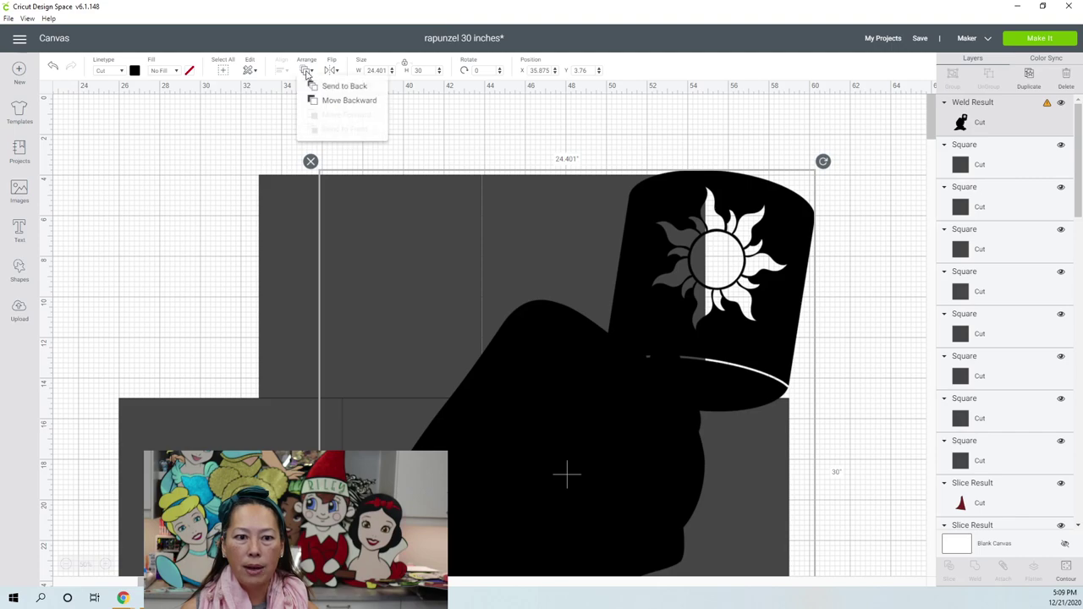
click(313, 88)
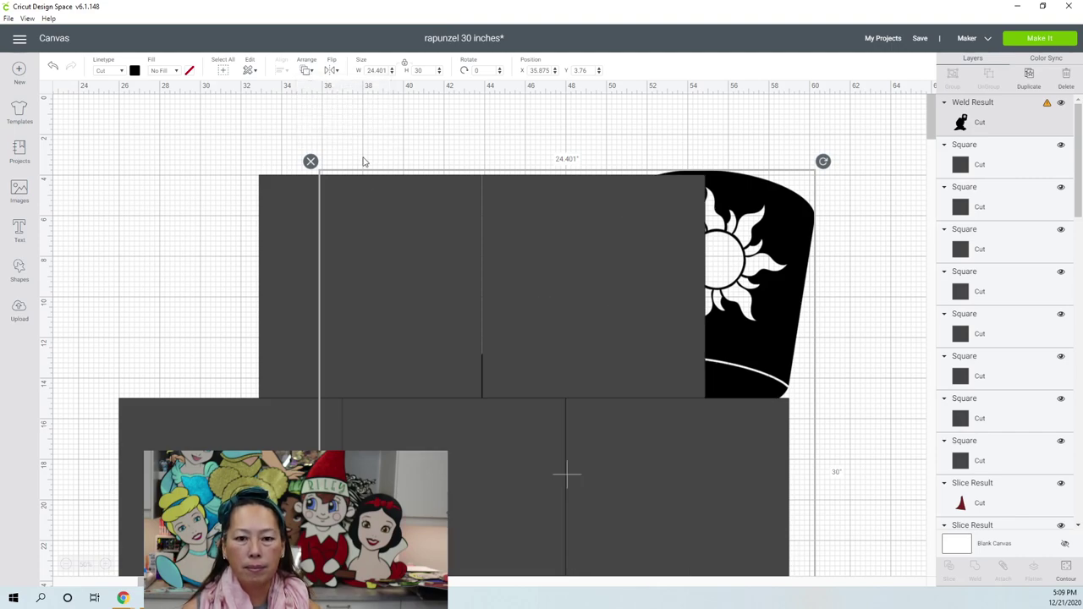
click(382, 209)
click(608, 218)
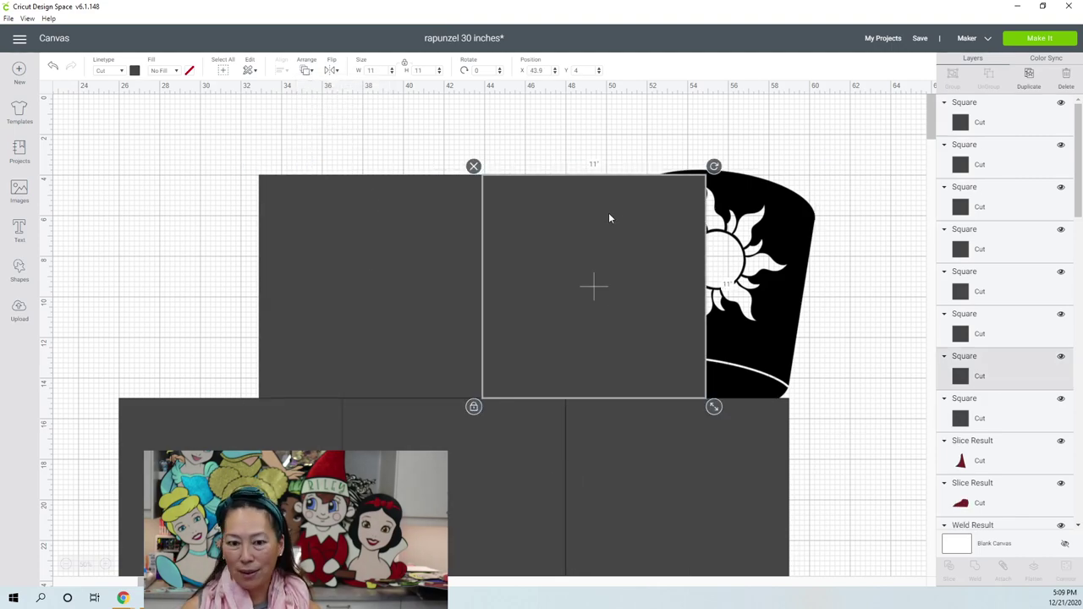
shift+click(455, 237)
key(Right)
key(Right)
key(Right)
key(Right)
key(Right)
key(Right)
key(Right)
key(Right)
key(Right)
key(Right)
key(Right)
key(Right)
key(Right)
key(Right)
key(Right)
key(Right)
key(Right)
key(Right)
key(Right)
key(Right)
key(Right)
key(Right)
key(Right)
key(Right)
key(Right)
key(Right)
key(Right)
key(Right)
key(Right)
key(Right)
key(Right)
key(Right)
key(Right)
key(Right)
key(Right)
key(Right)
key(Right)
key(Right)
key(Right)
key(Right)
key(Right)
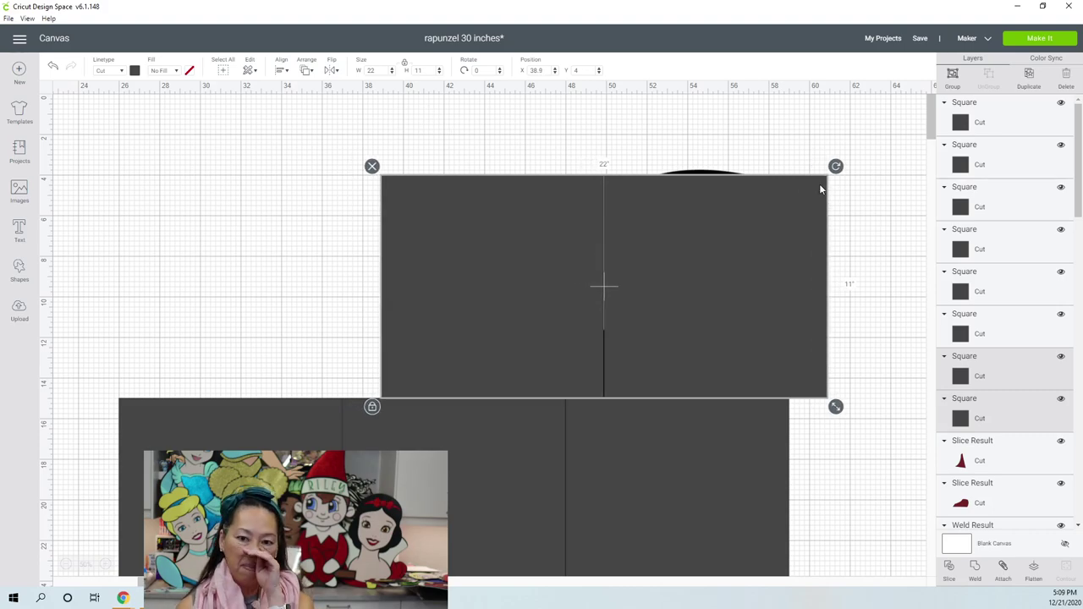
Select the black Weld Result backing and bring it to the front of the repositioned squares
scroll(1040, 355, down, 10)
scroll(1039, 364, down, 5)
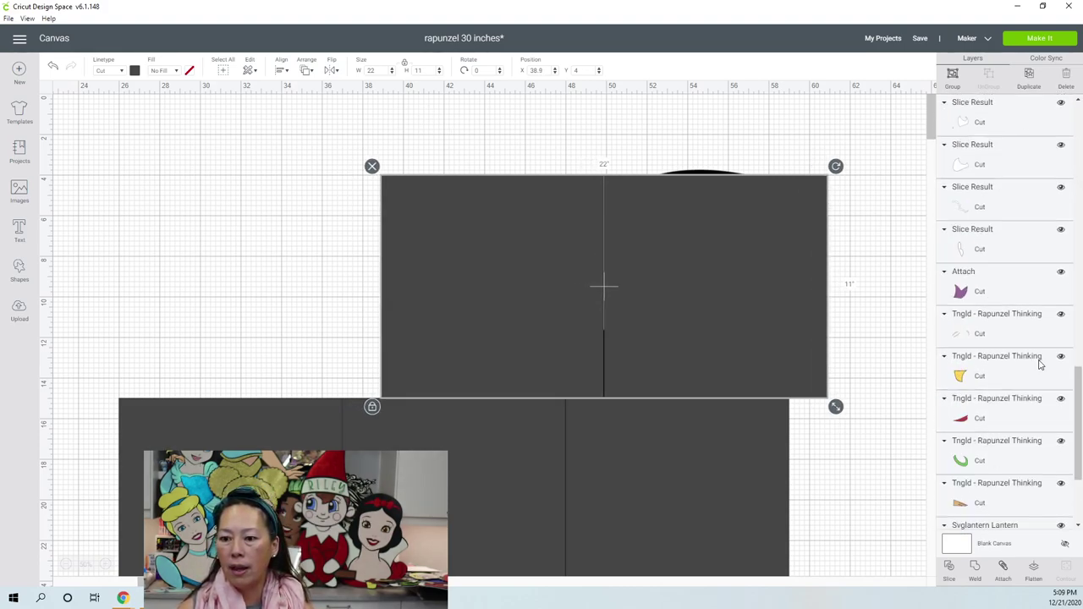
click(1004, 501)
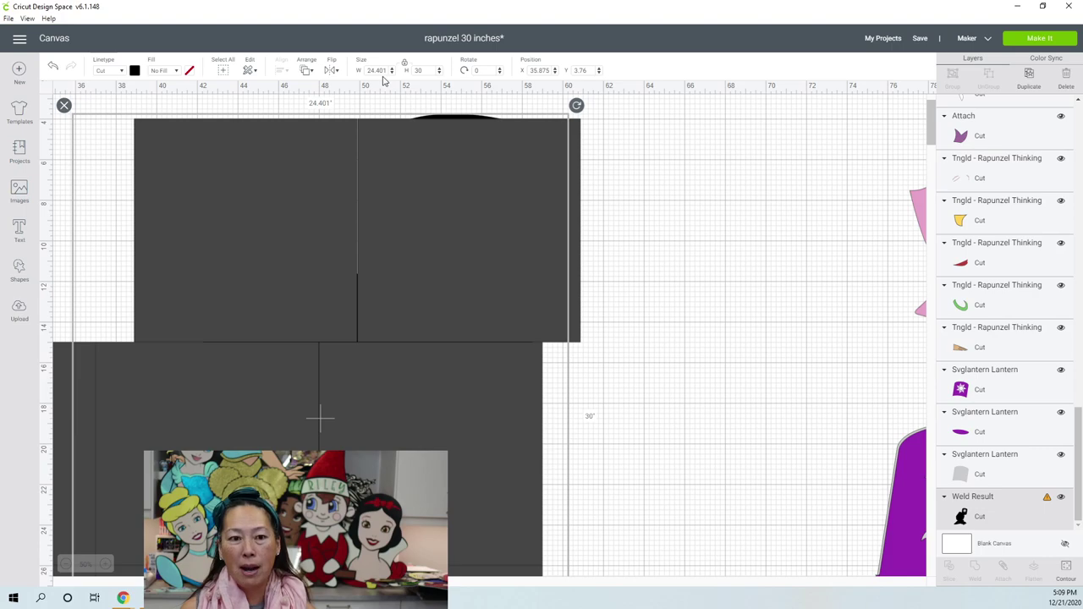
click(307, 70)
click(318, 132)
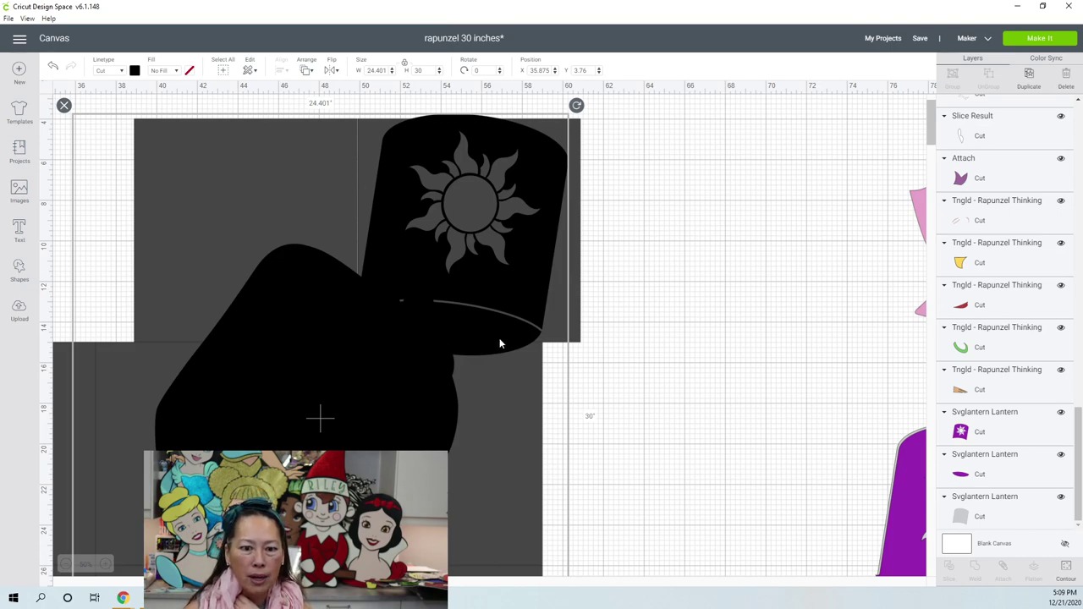
Delete the unneeded leftmost square of the grid's middle row
click(66, 565)
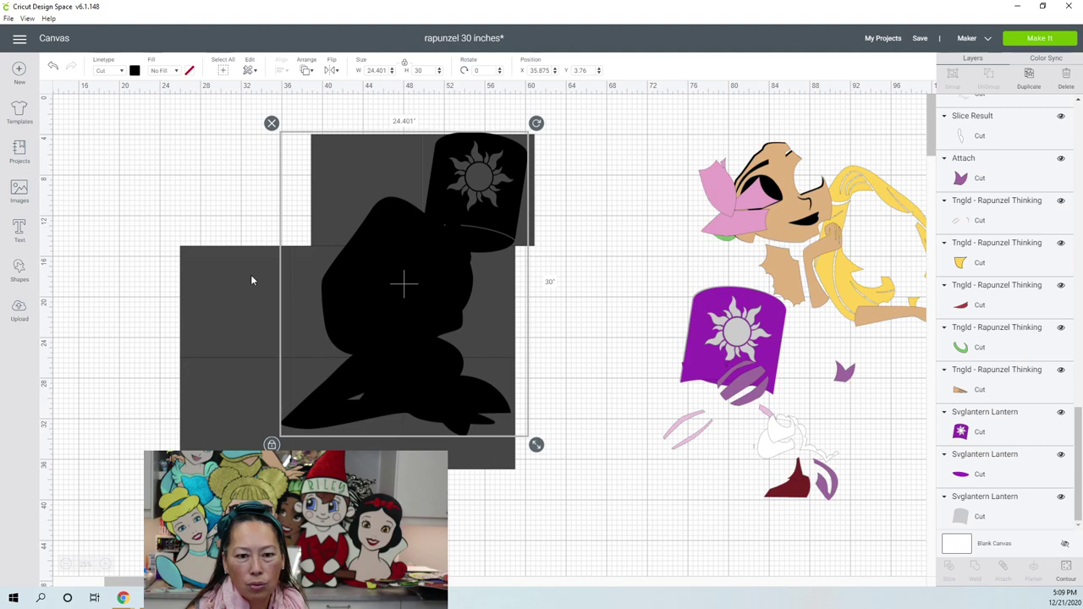
click(200, 288)
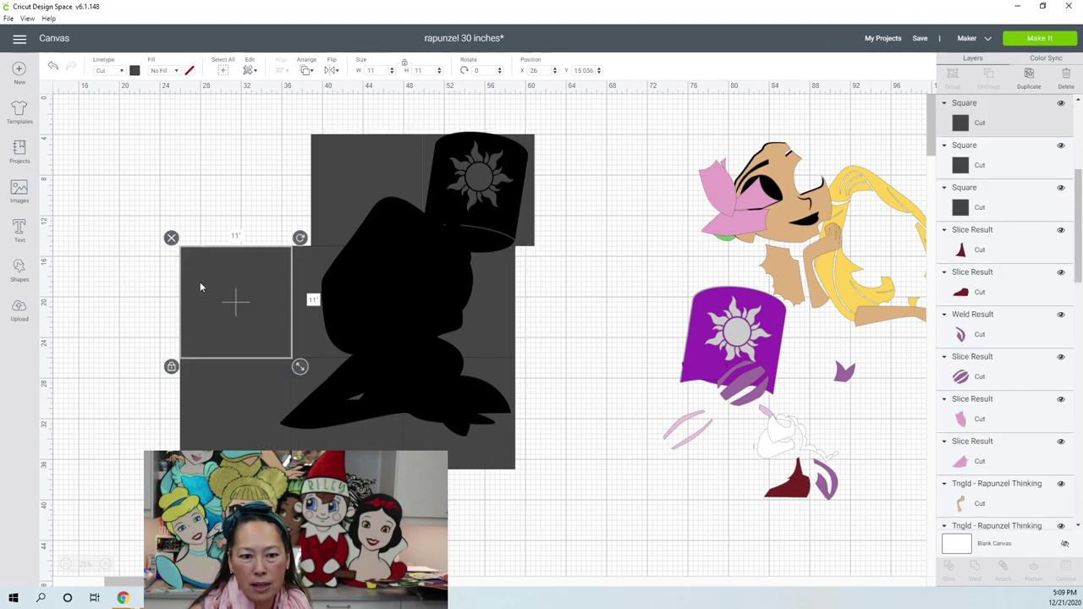
click(253, 225)
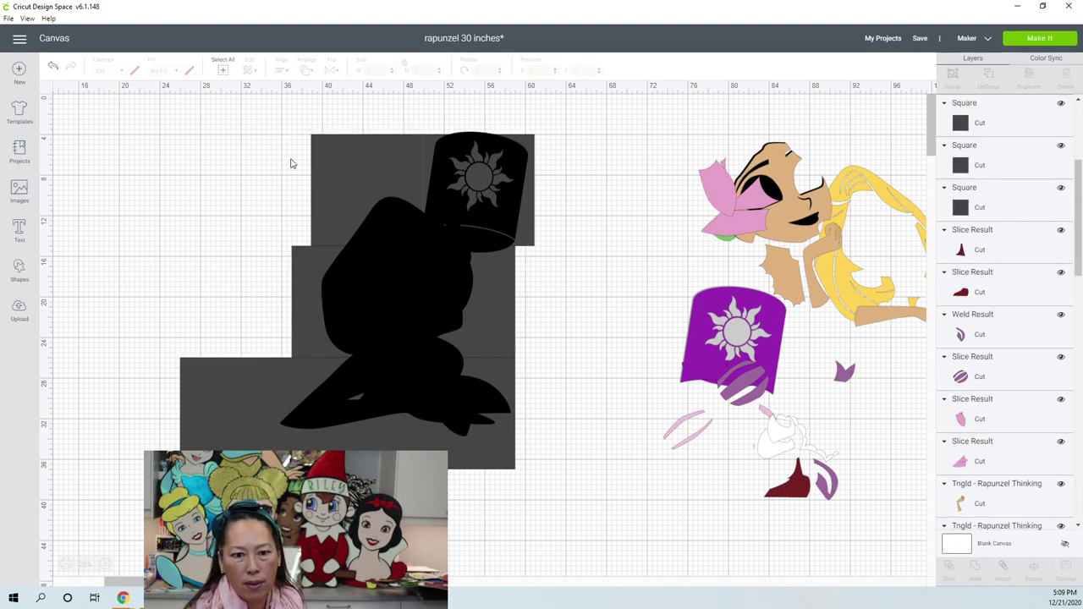
Slice the black backing with the top-row left square and with the top-row right square behind the lantern
drag(279, 158, 381, 218)
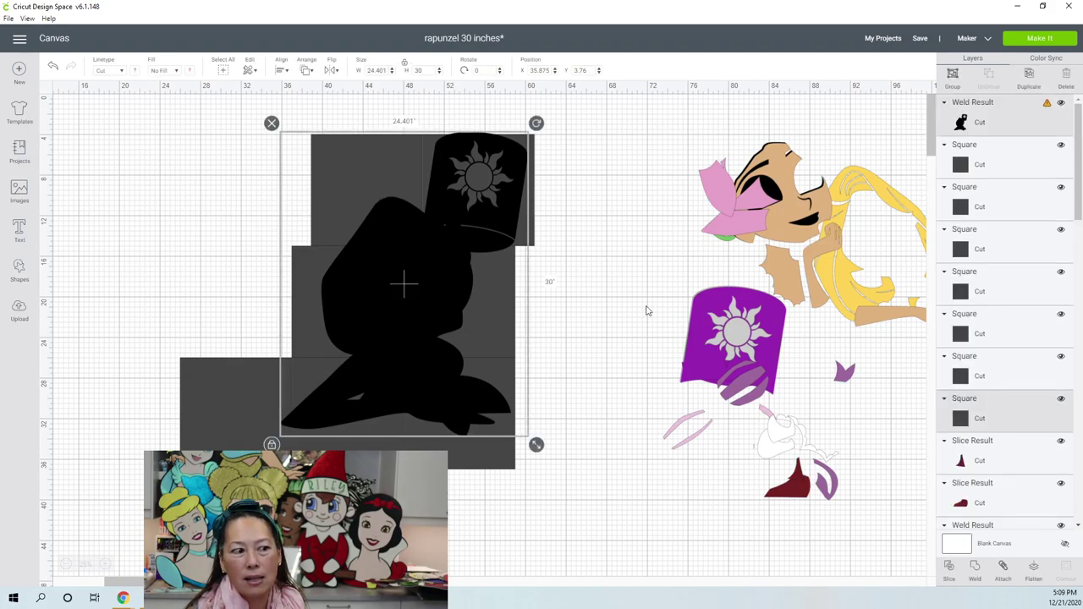
click(554, 194)
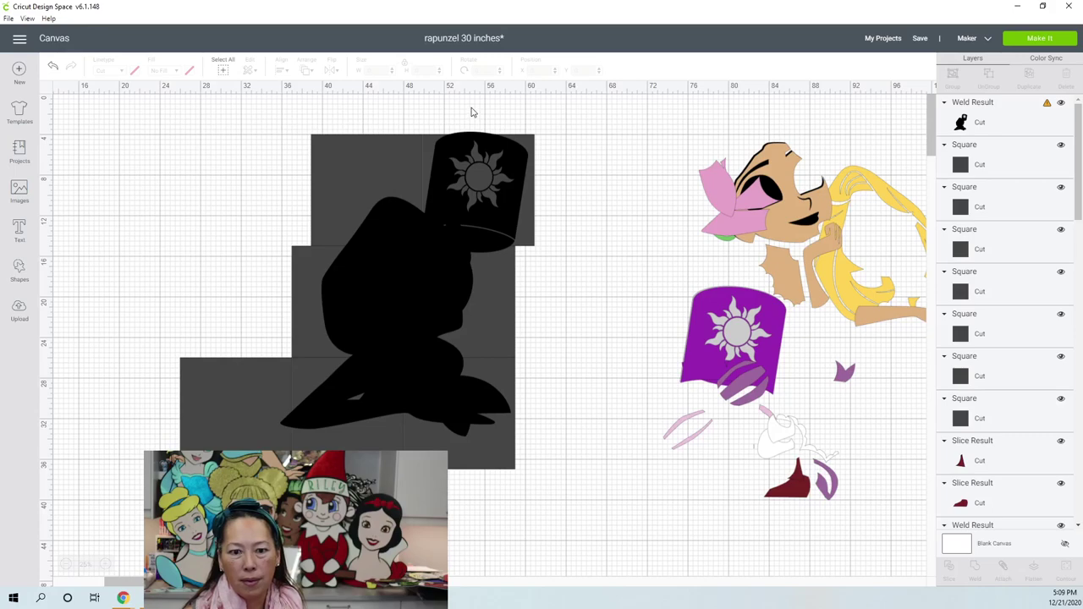
drag(472, 106, 518, 202)
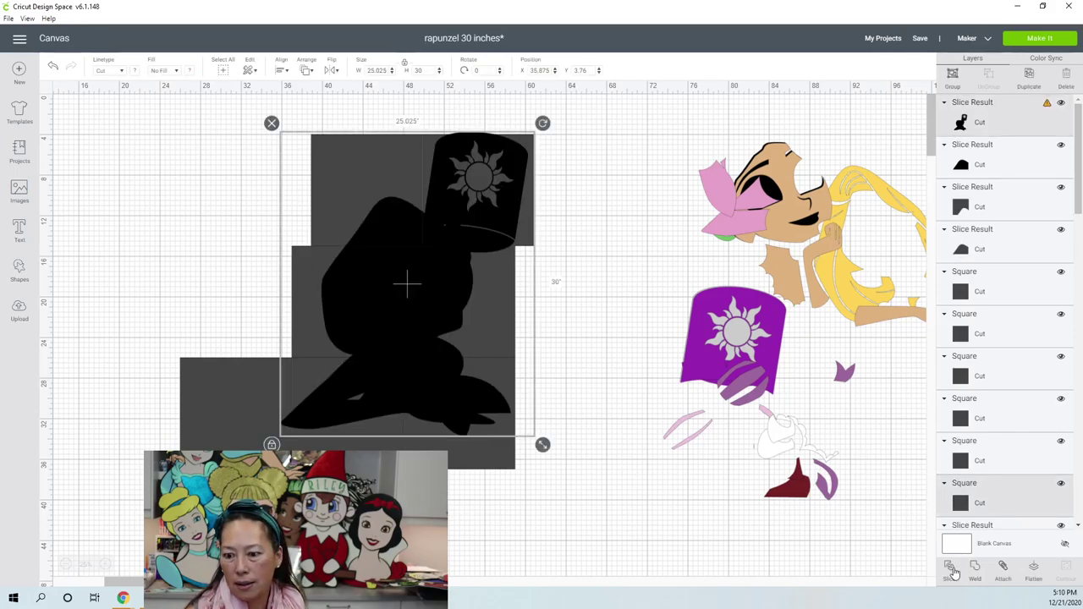
Slice the black backing with the bottom-row right square and with the middle-row right square
click(353, 435)
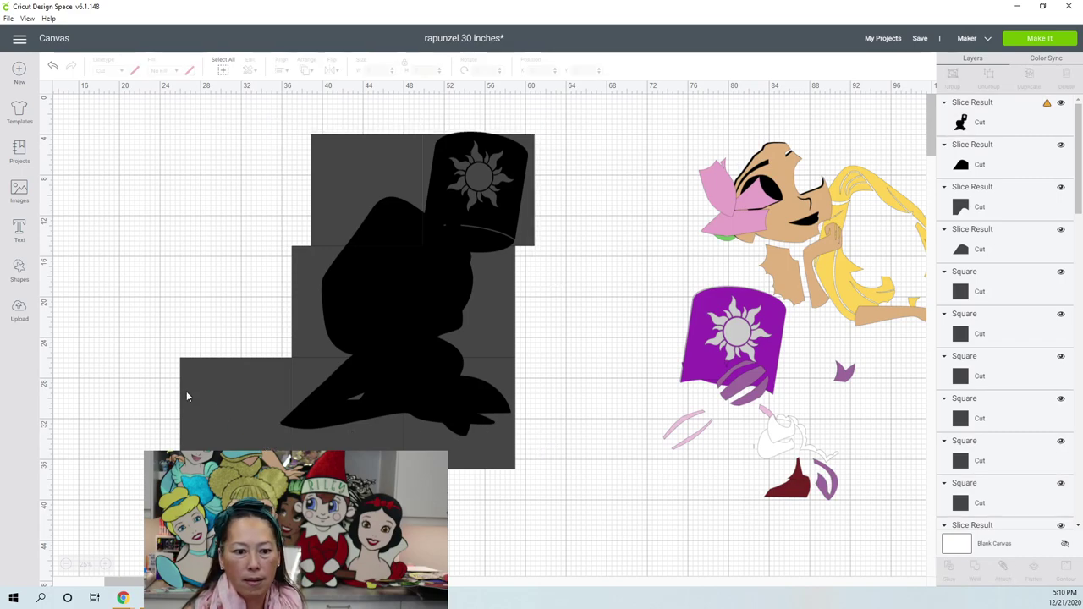
drag(141, 382, 286, 446)
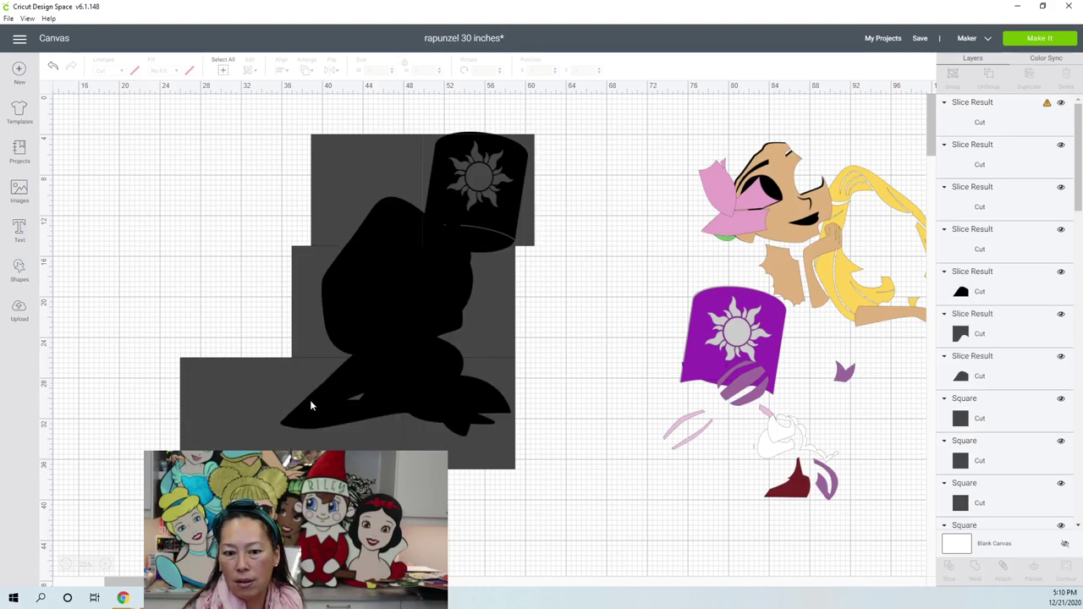
click(507, 436)
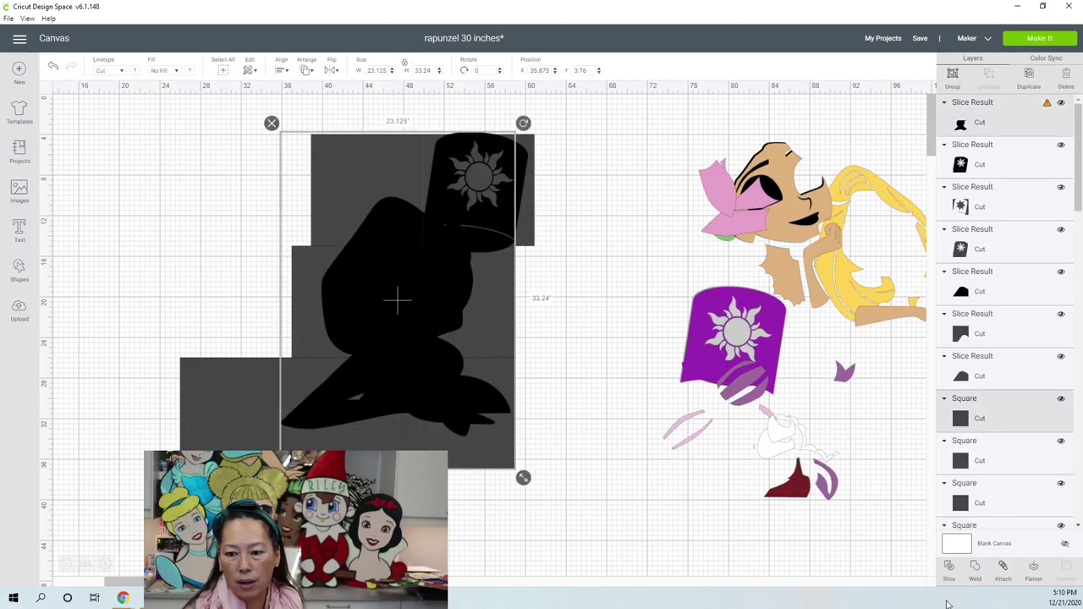
click(561, 318)
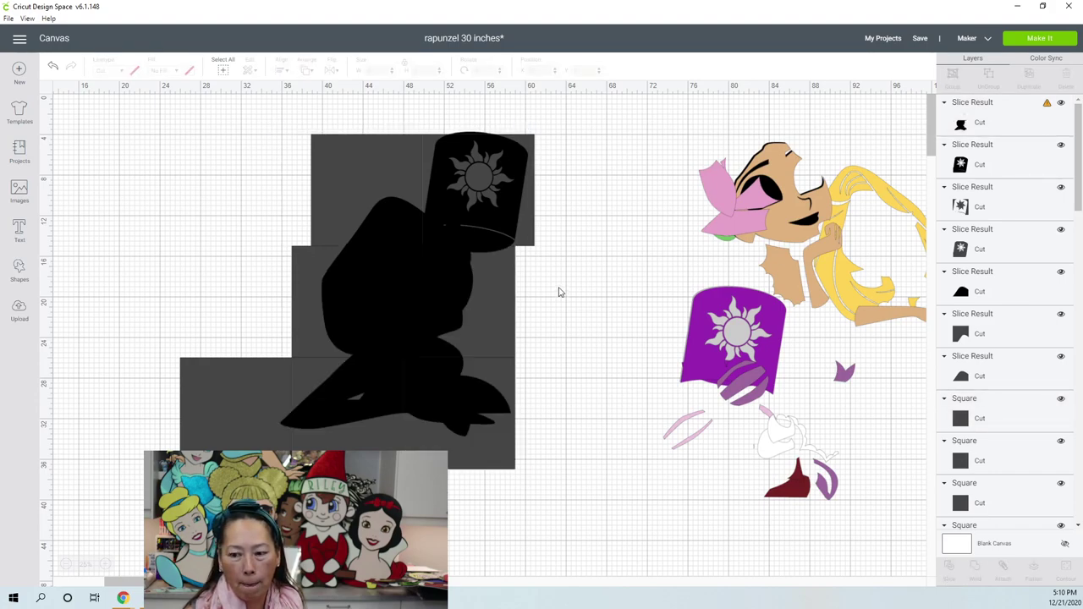
drag(557, 281, 438, 328)
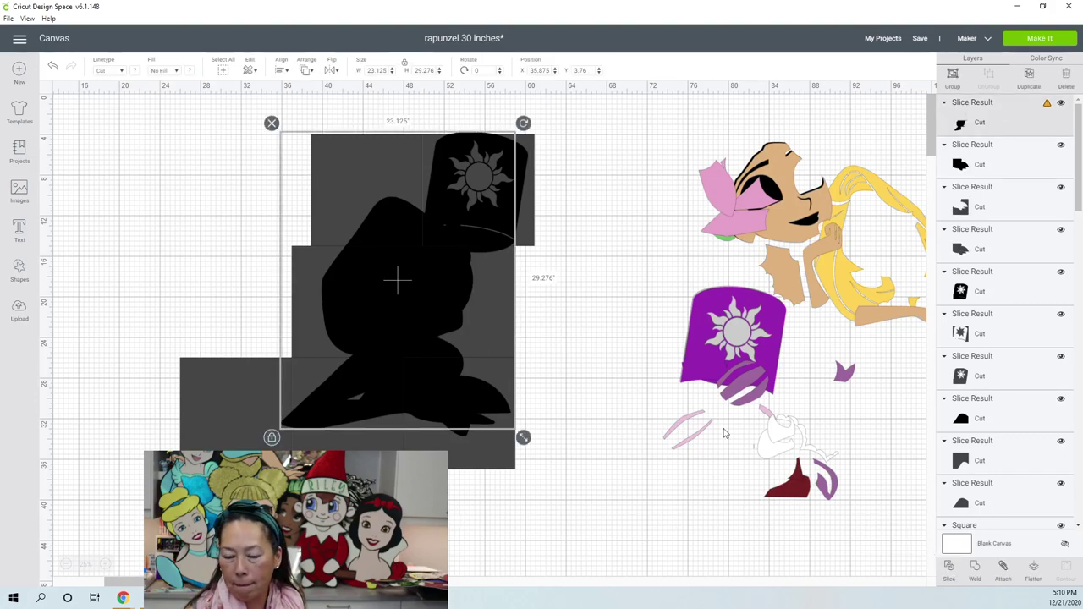
click(769, 459)
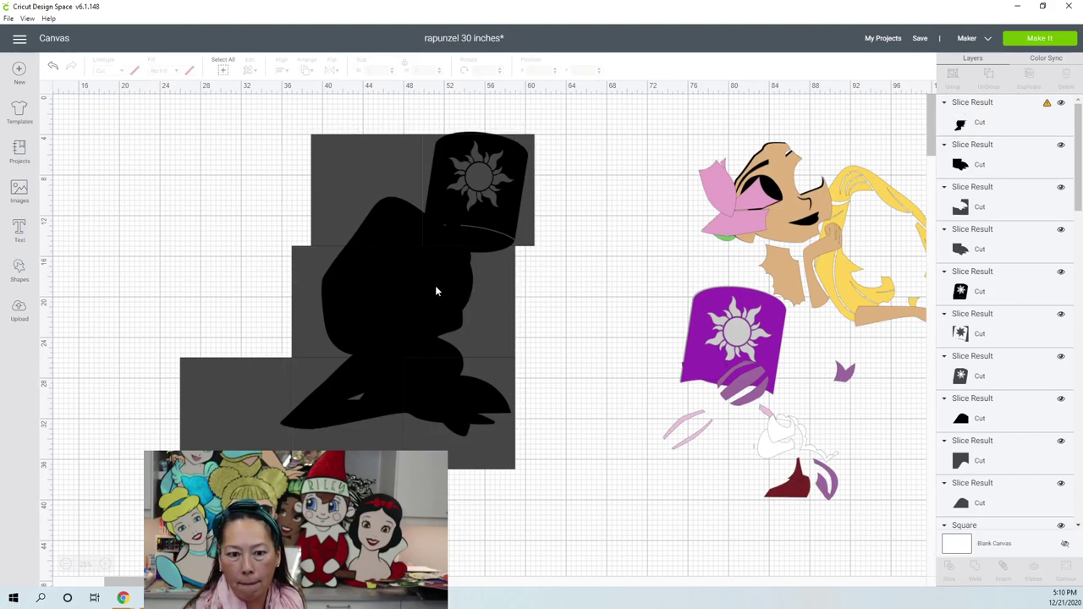
Move the sliced black lantern piece out of the grid to the empty canvas beside the top row
click(480, 204)
click(480, 203)
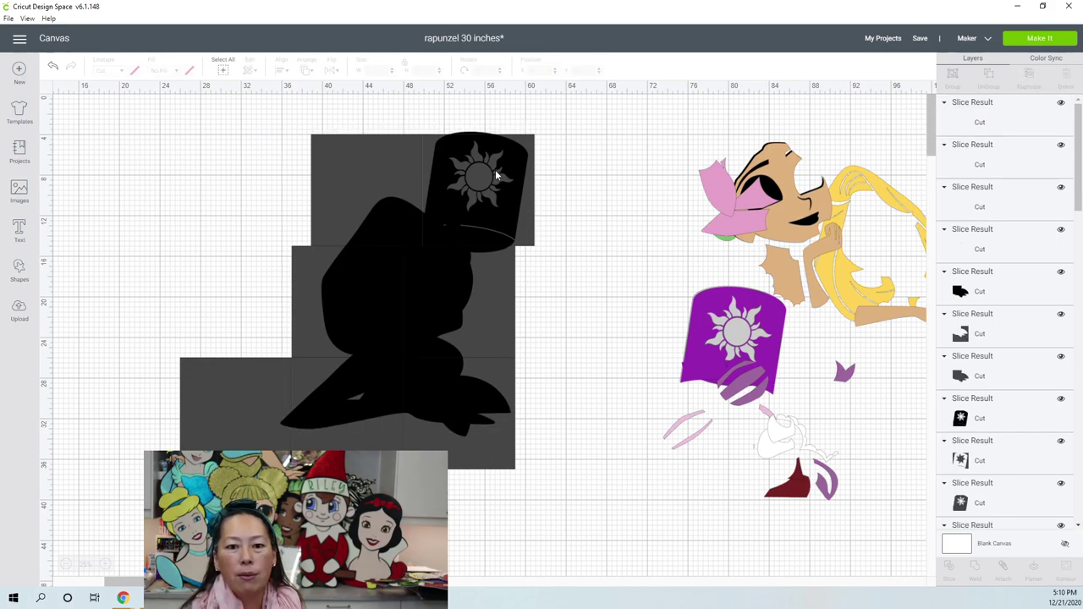
click(506, 172)
drag(556, 166, 631, 181)
Slice the black backing with the bottom-row middle square
click(398, 225)
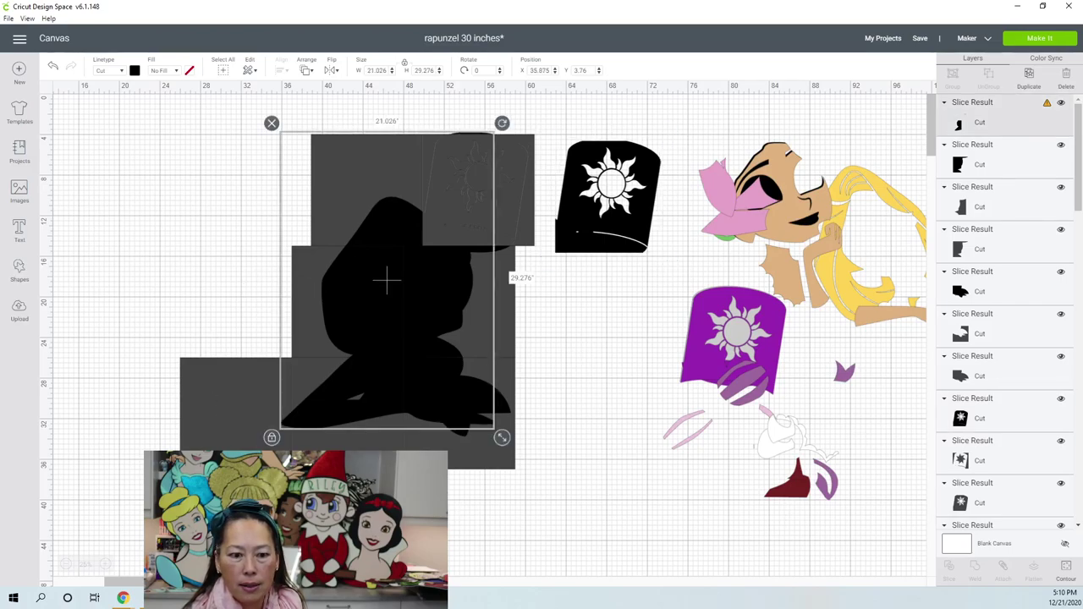
shift+click(503, 457)
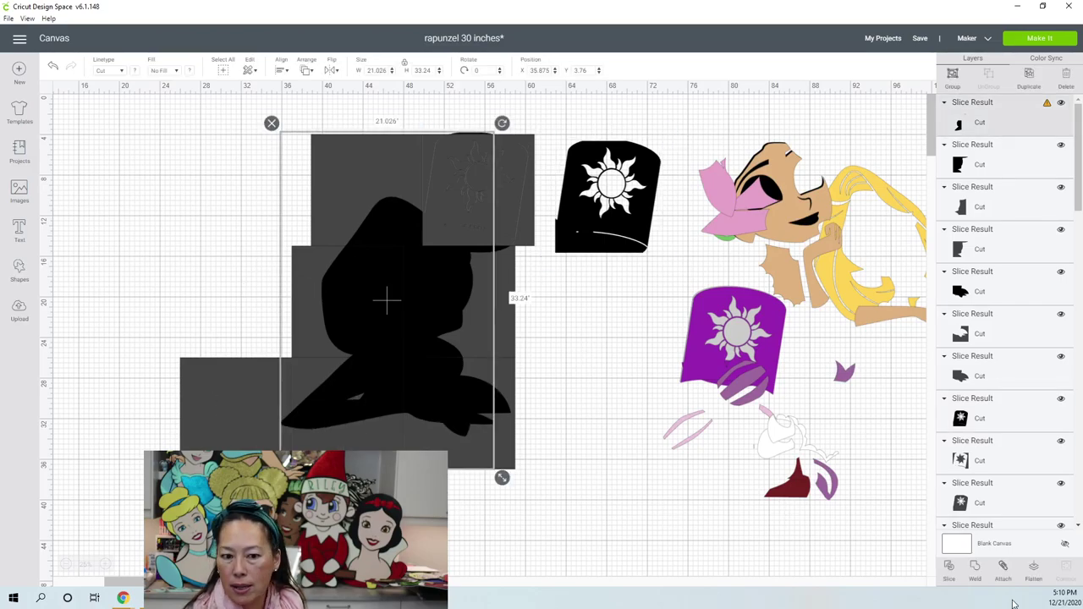
click(889, 542)
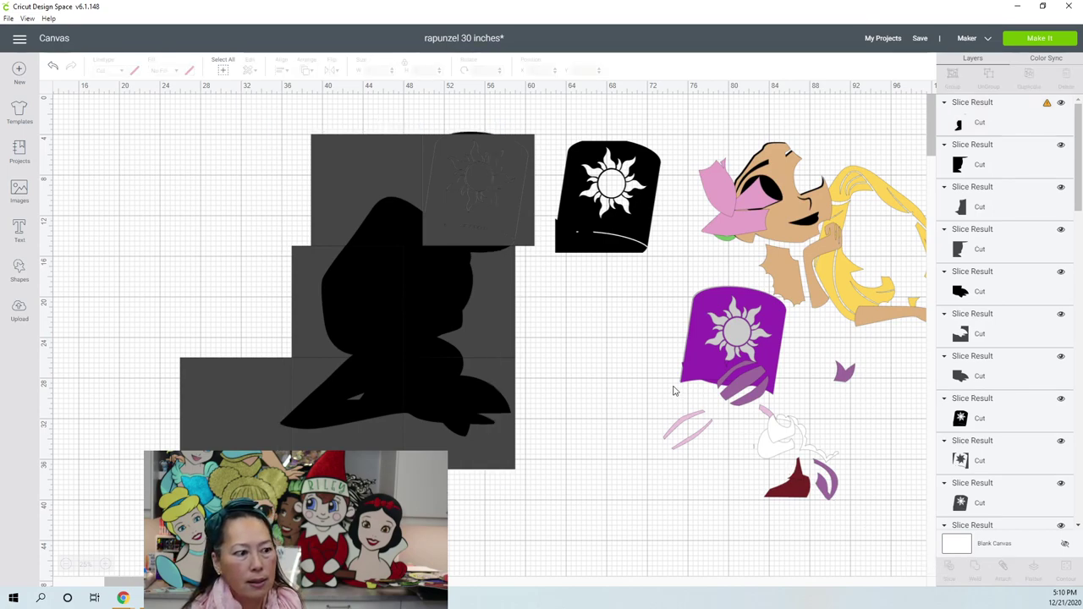
Delete the grey lantern-shaped slice copy left where the black lantern piece was
click(443, 394)
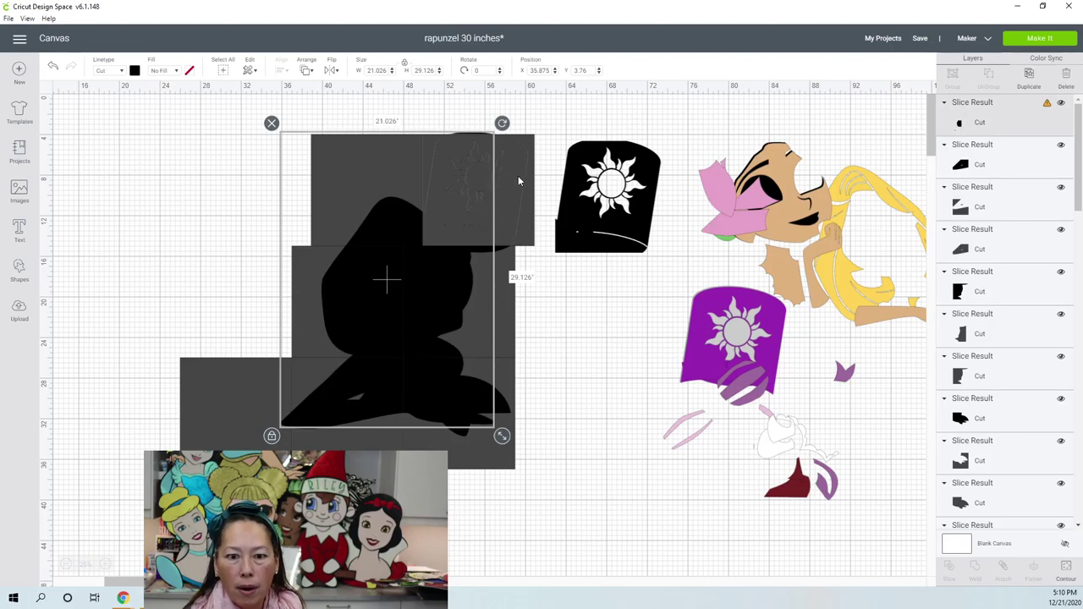
click(518, 175)
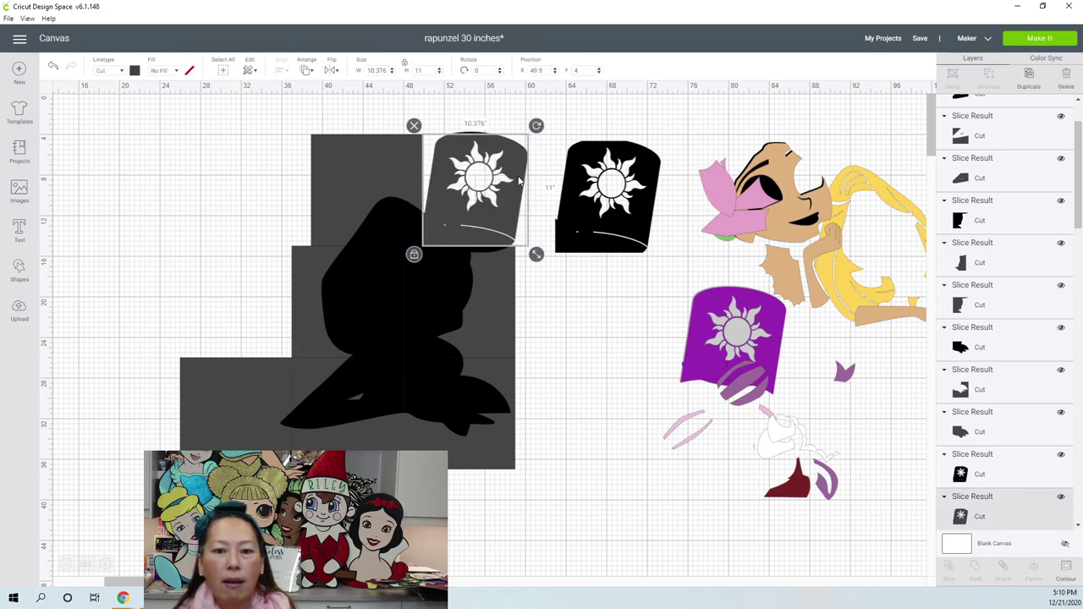
key(Delete)
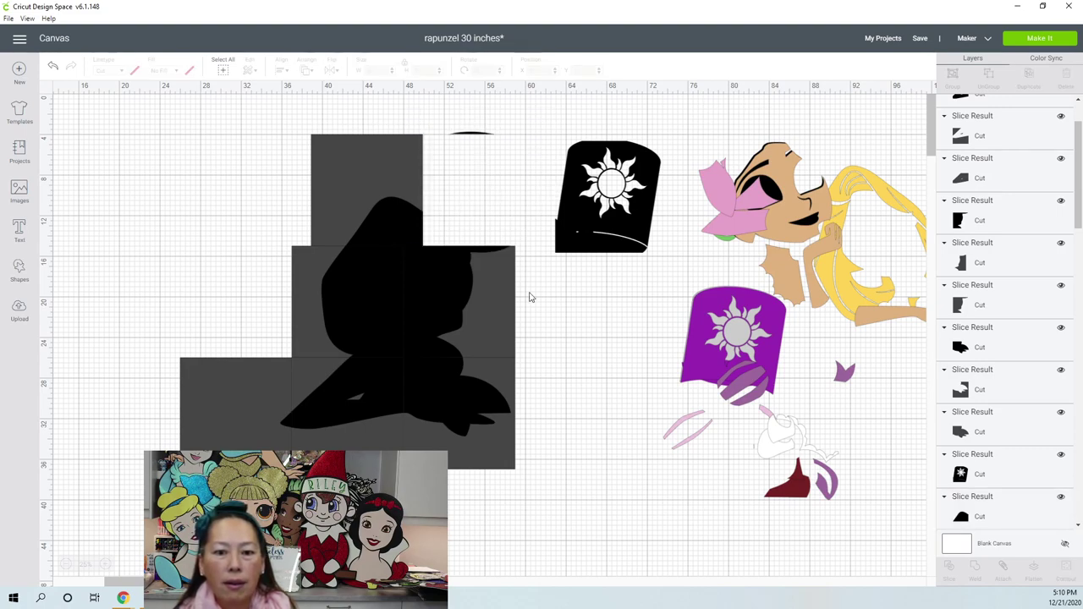
click(450, 298)
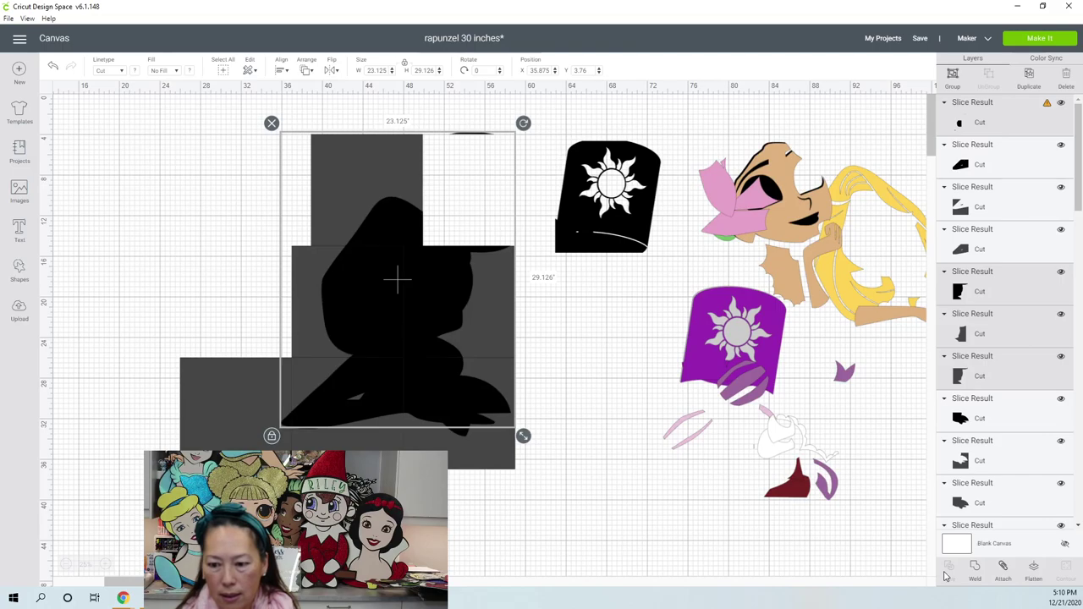
drag(218, 163, 503, 282)
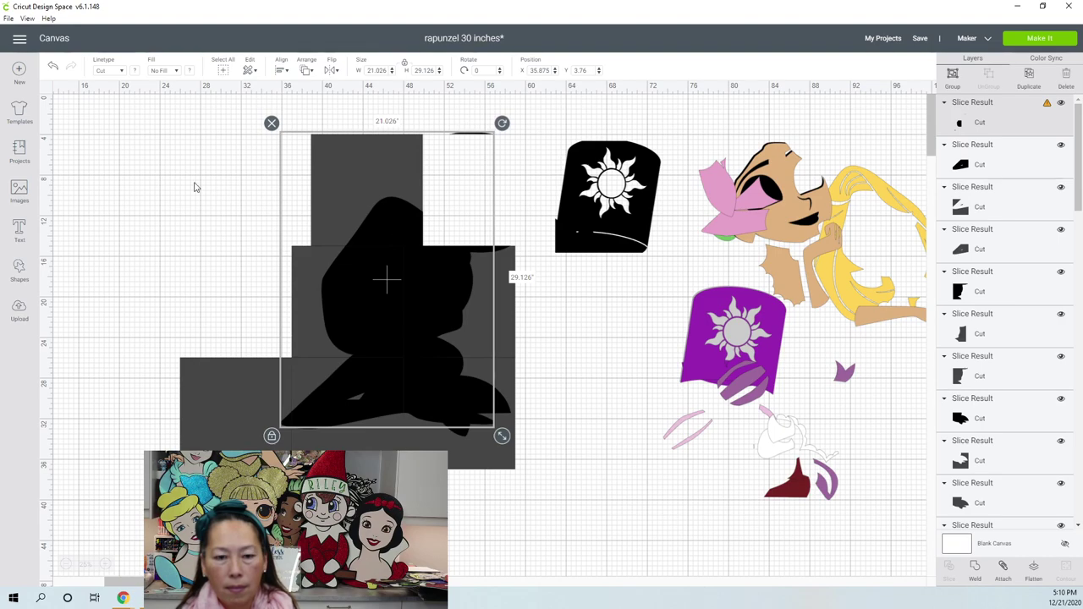
click(398, 228)
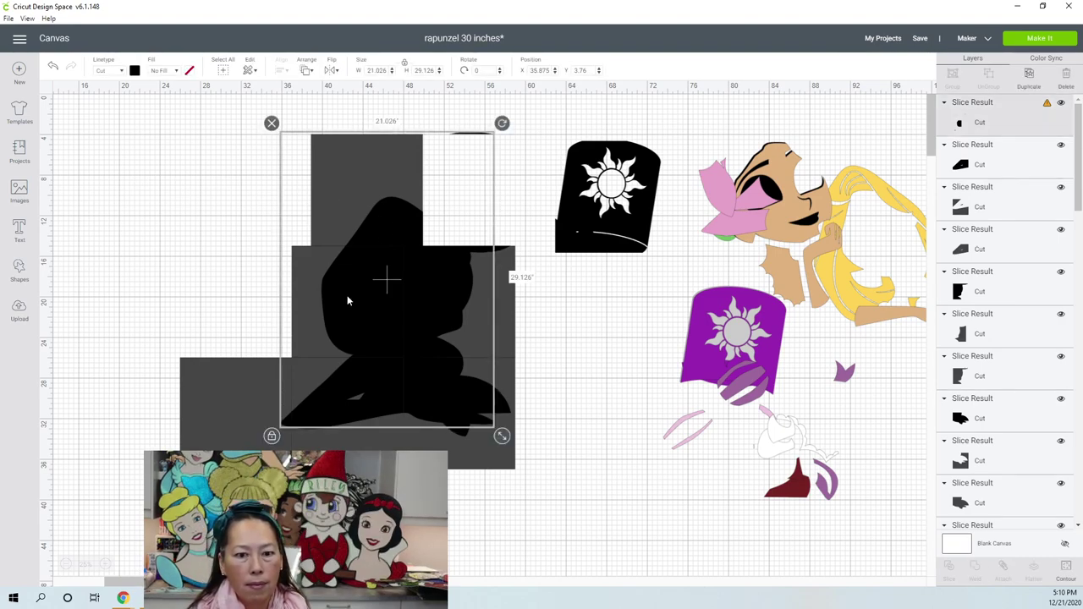
Move the bottom row's uncut leftmost square away from the rest of the grid
click(236, 390)
drag(231, 390, 138, 376)
click(287, 427)
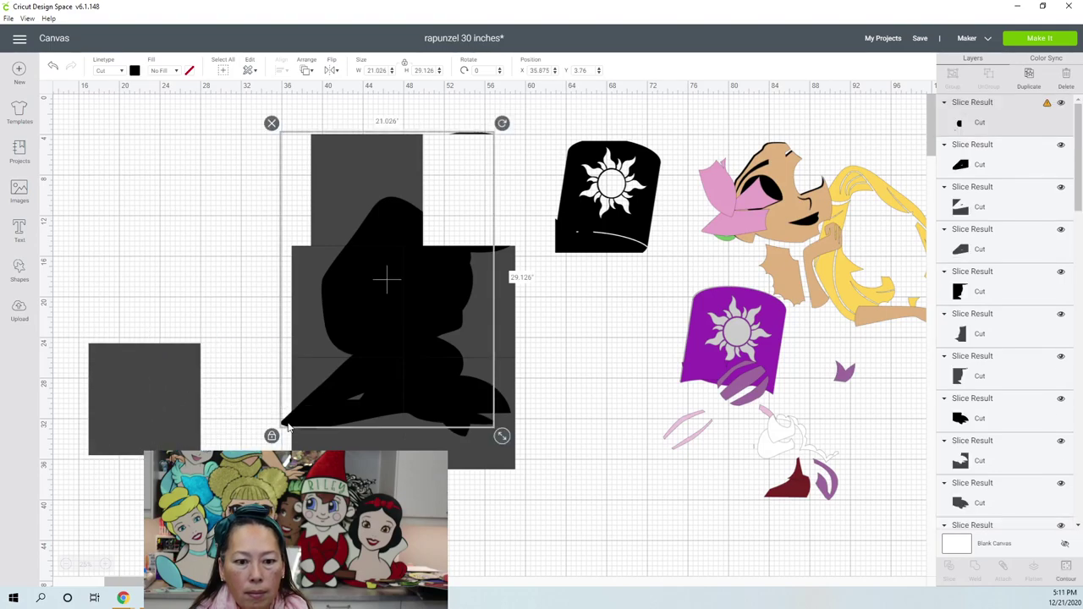
key(Escape)
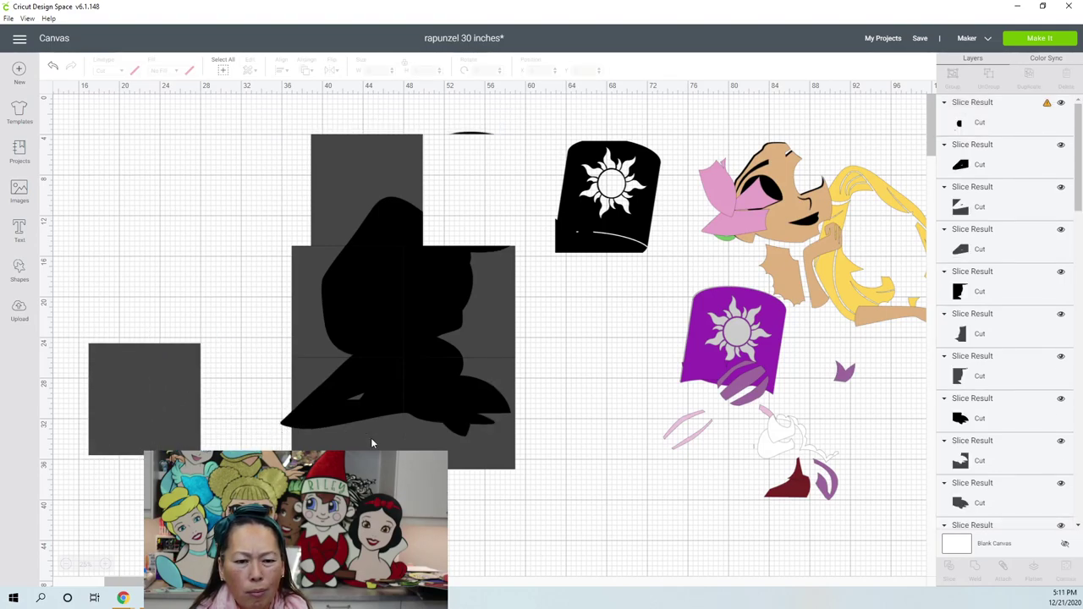
Slice the black backing with the middle-row left square
drag(447, 421, 479, 486)
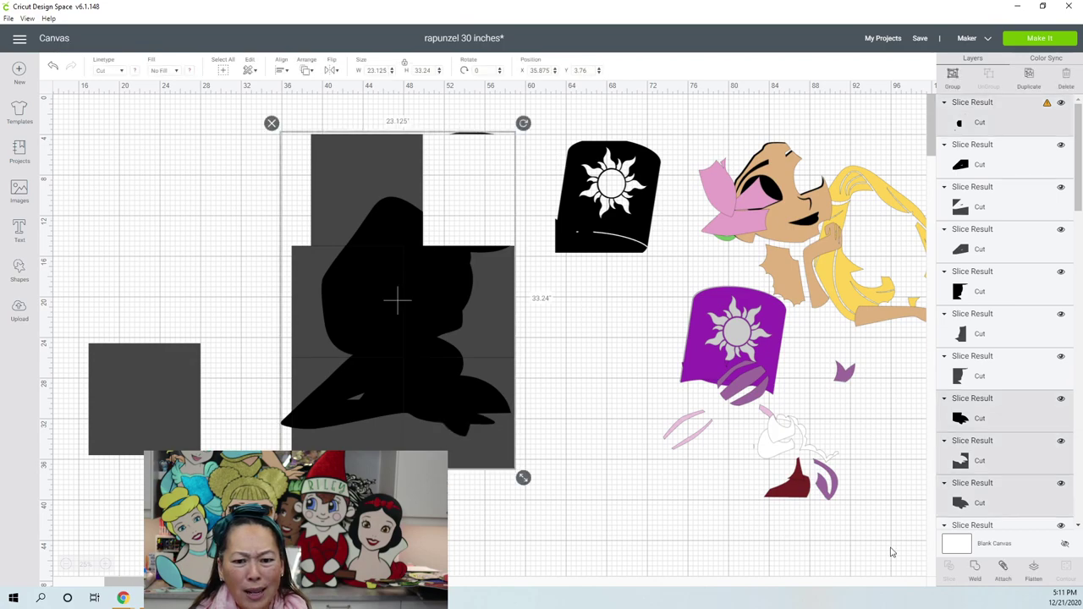
drag(230, 284, 338, 305)
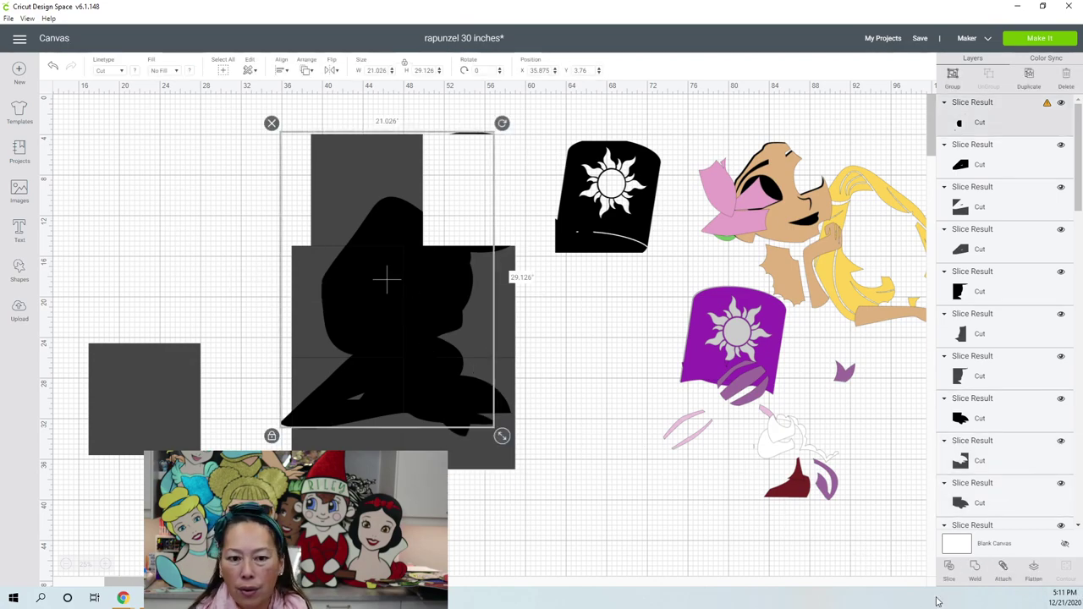
click(631, 356)
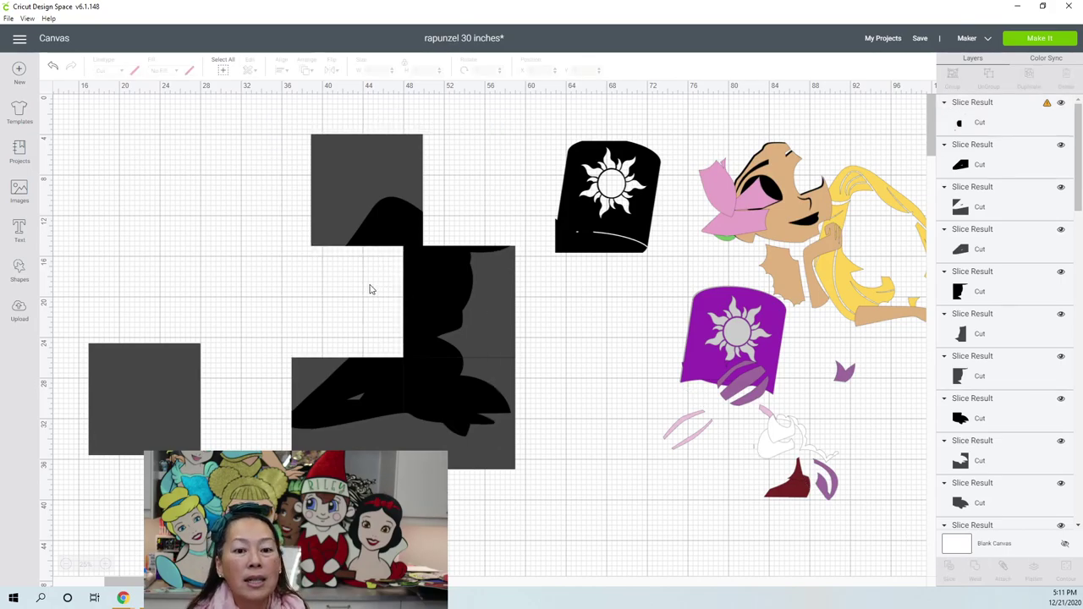
click(369, 288)
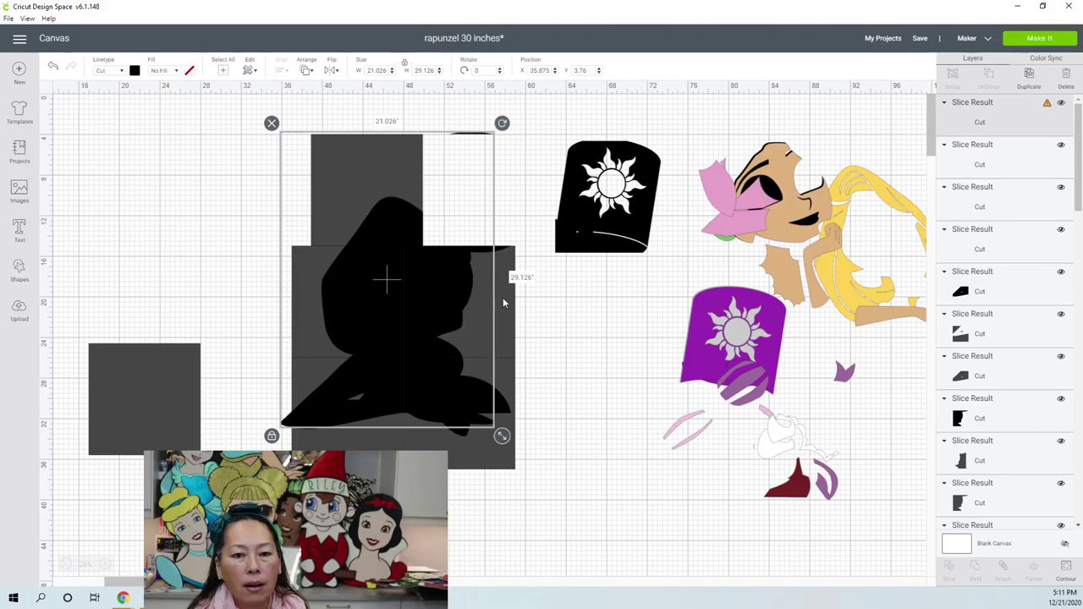
click(537, 321)
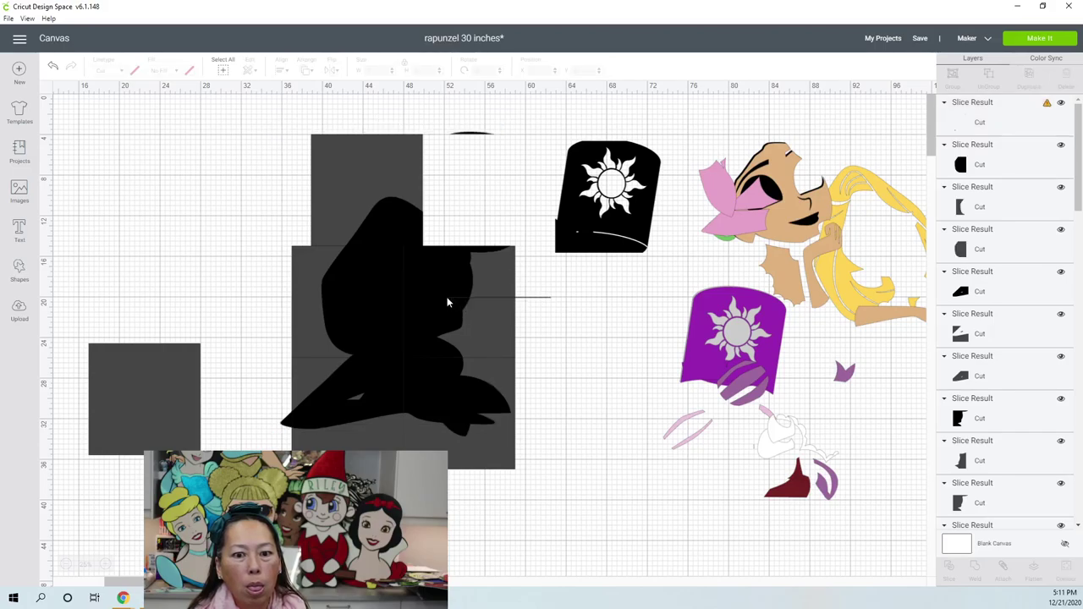
Check by selecting the overlapping pieces whether the middle-row right square and the top-row square still need slicing
drag(546, 427, 476, 128)
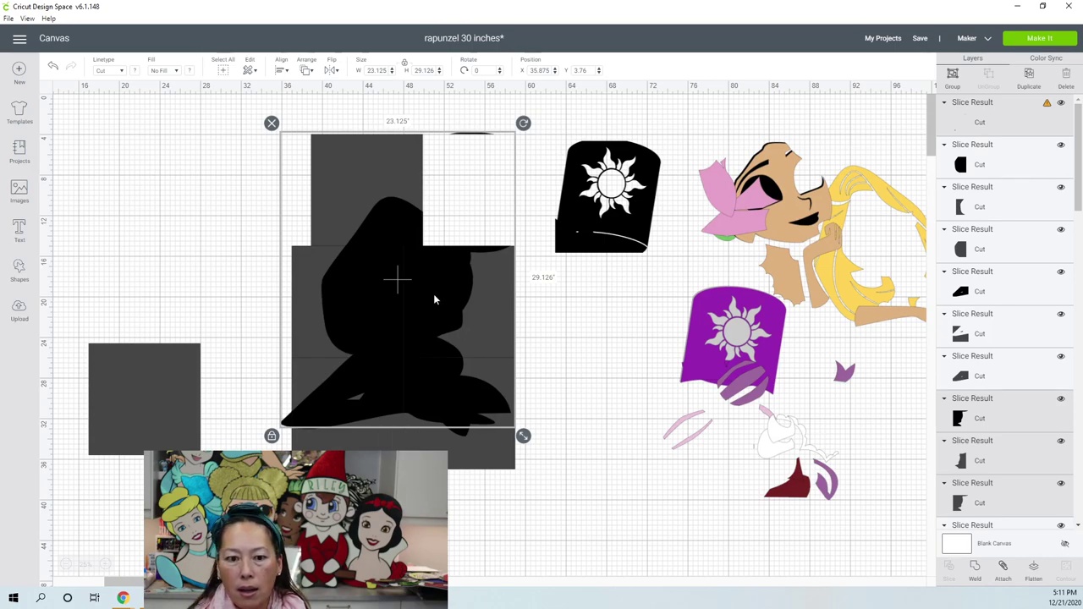
click(238, 147)
click(379, 215)
click(256, 188)
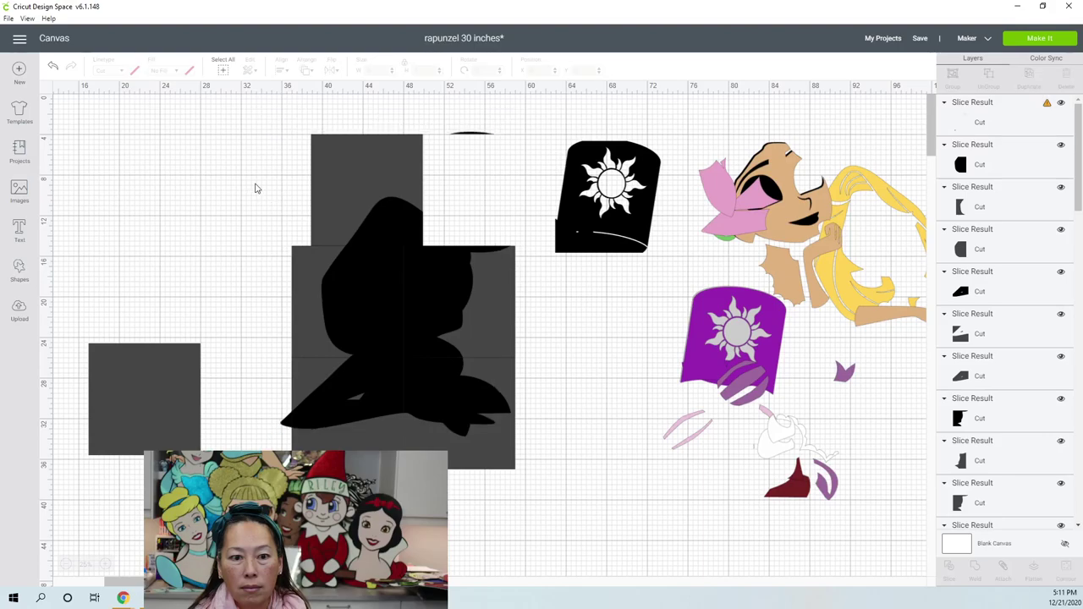
click(346, 152)
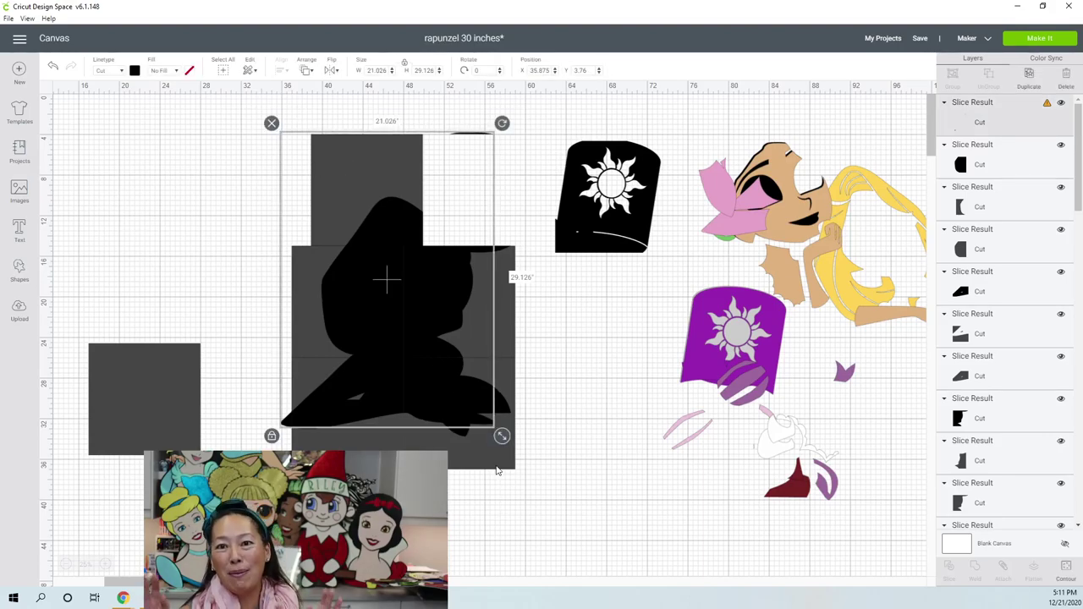
click(548, 474)
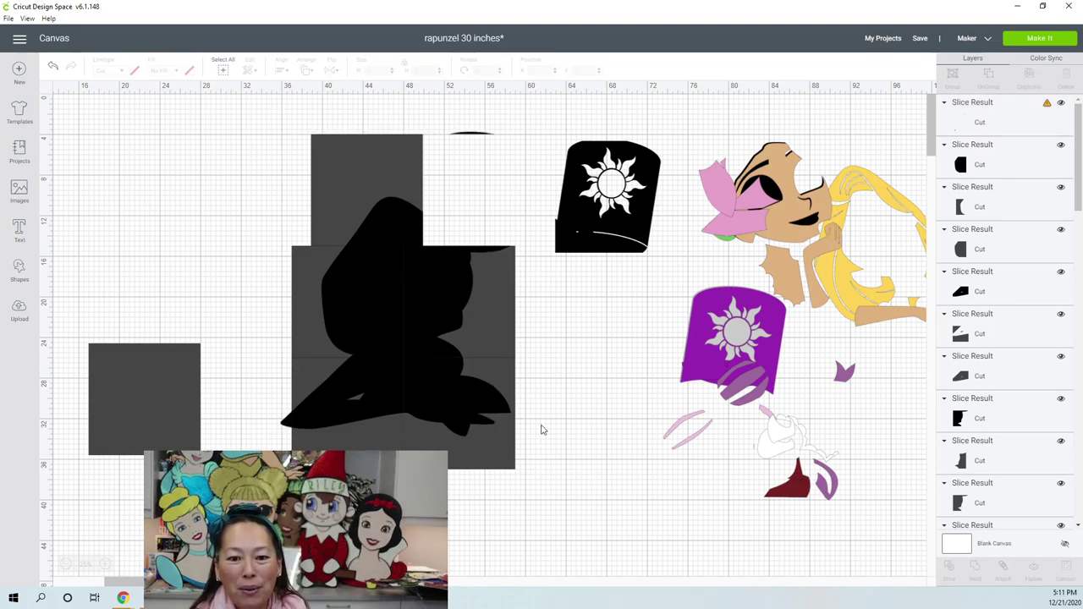
Move the bottom-right square's grey offcut below the grid and its black foot piece to the empty canvas below the lantern piece
click(428, 437)
drag(428, 437, 496, 533)
click(440, 398)
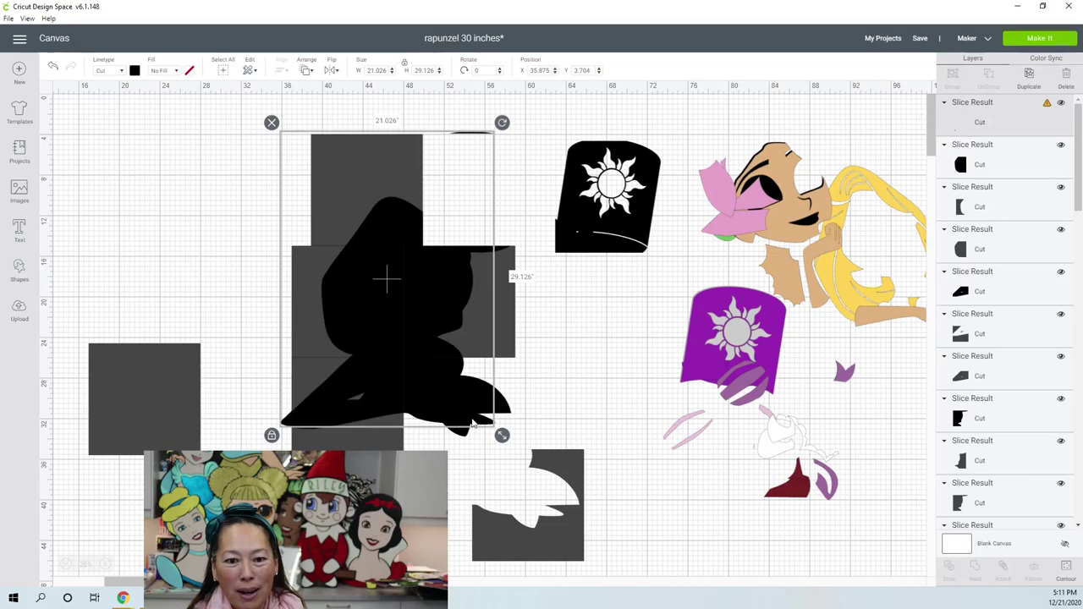
click(459, 434)
drag(459, 434, 616, 412)
click(441, 304)
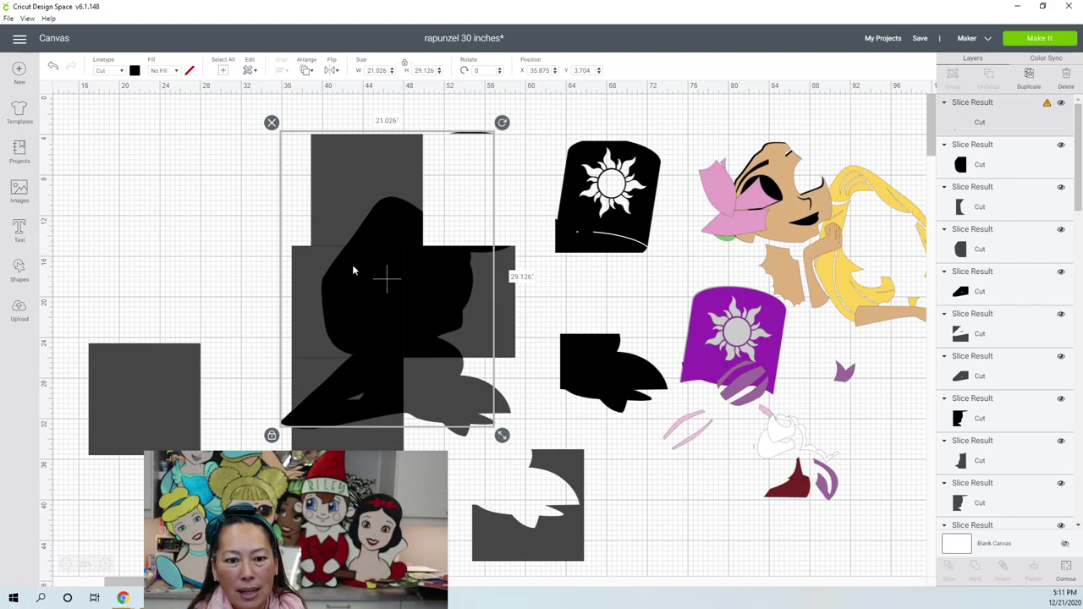
click(218, 197)
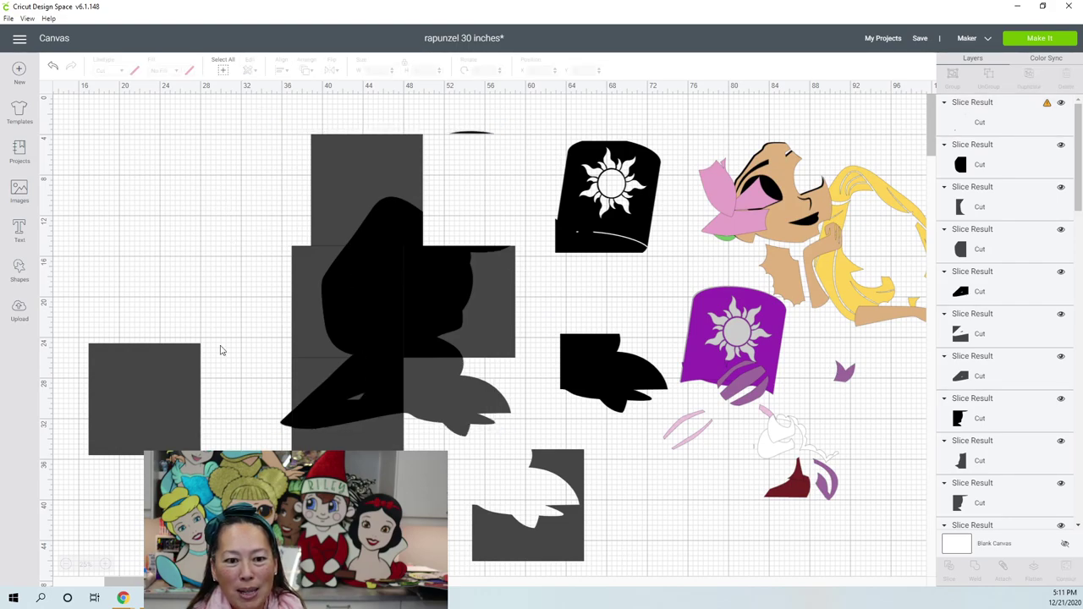
Delete the unused square set apart from the grid and the grey foot-shaped slice copy
click(172, 385)
key(Delete)
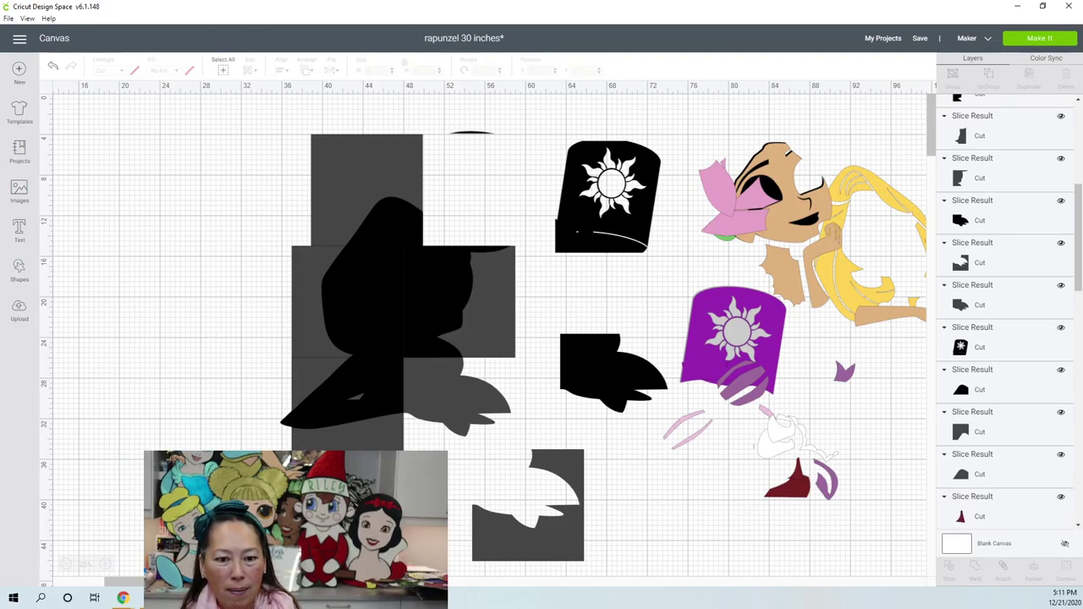
click(472, 428)
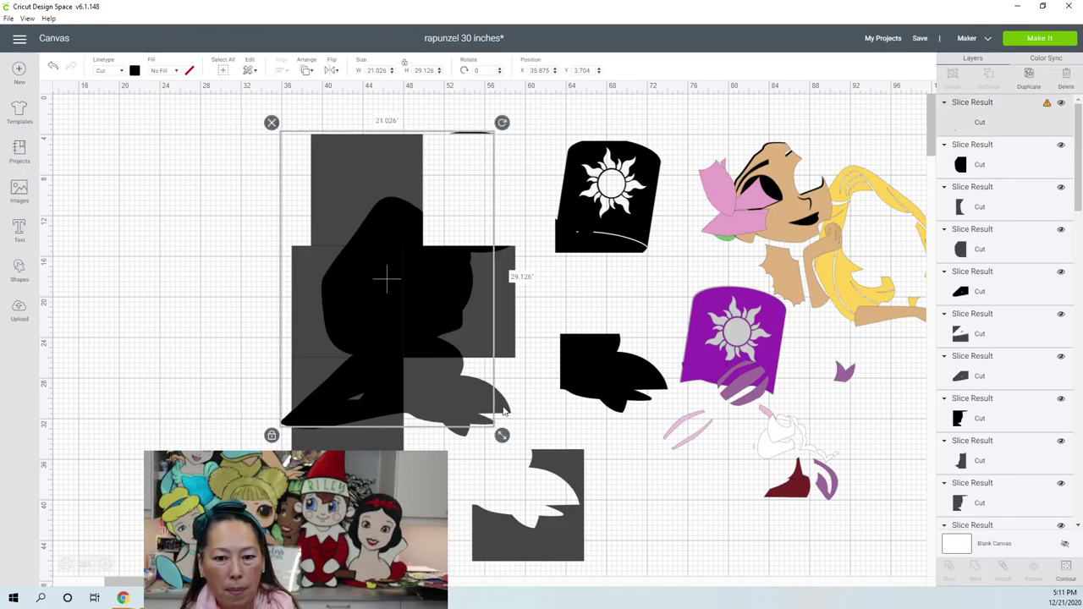
click(503, 412)
key(Delete)
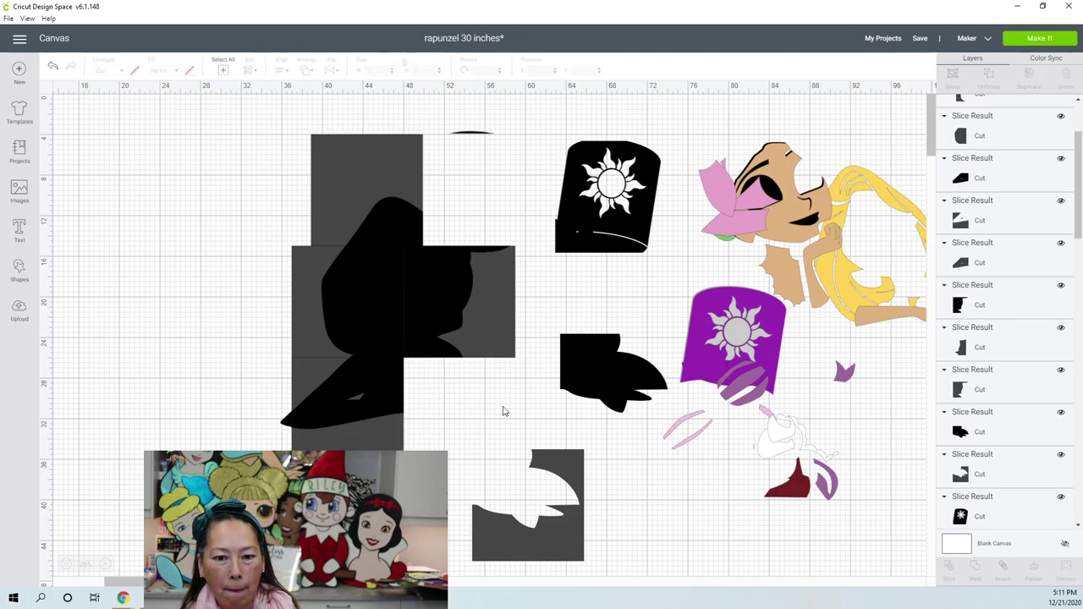
click(445, 393)
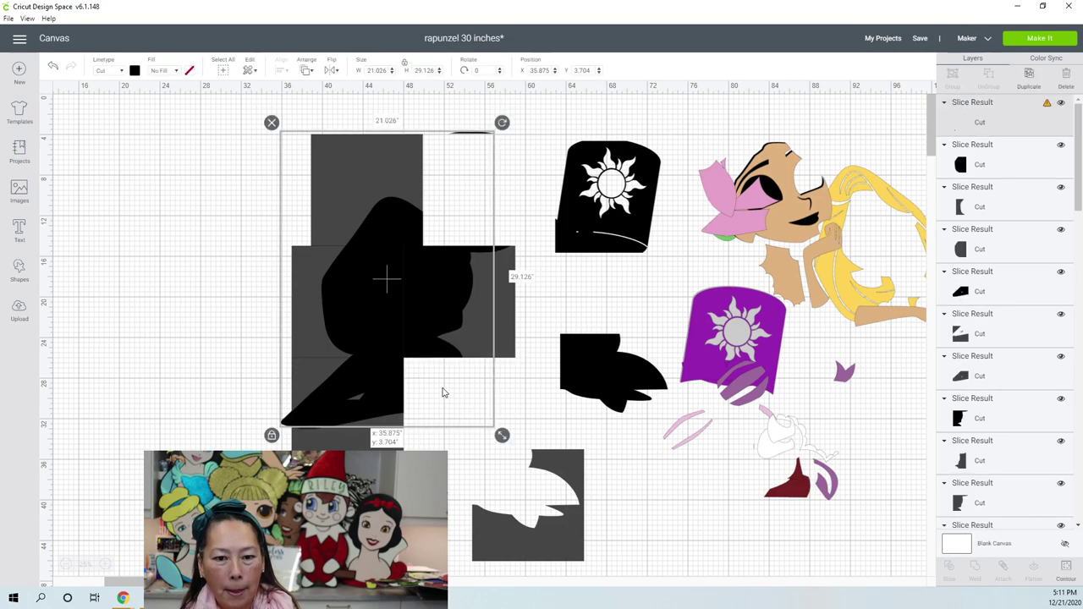
click(246, 362)
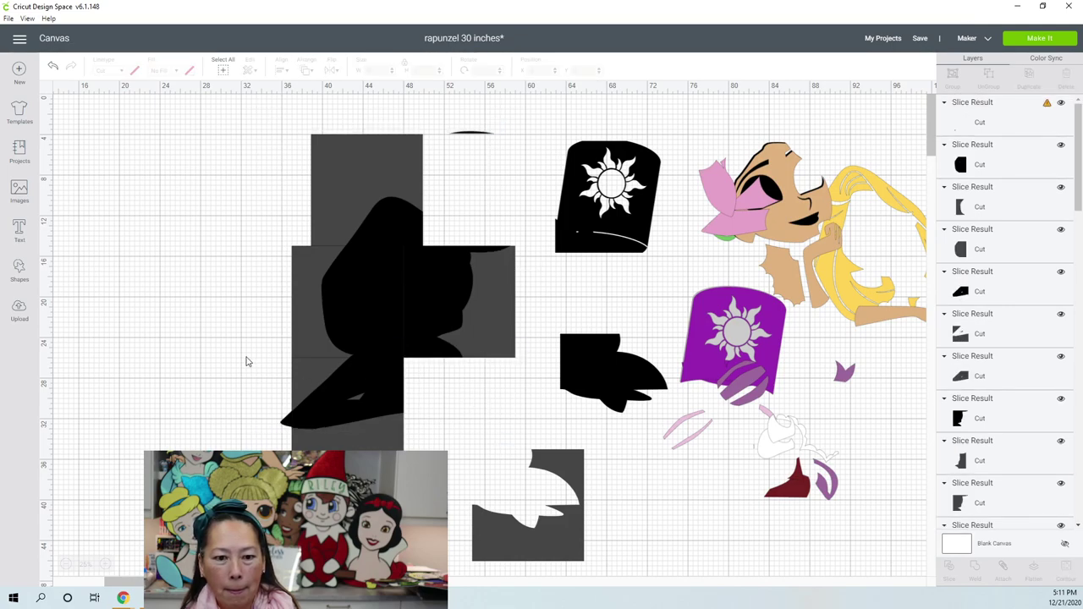
Hide the thin sliver contour of the black slice leftover and move its remaining triangular tip to the empty canvas beside the grey squares
click(475, 136)
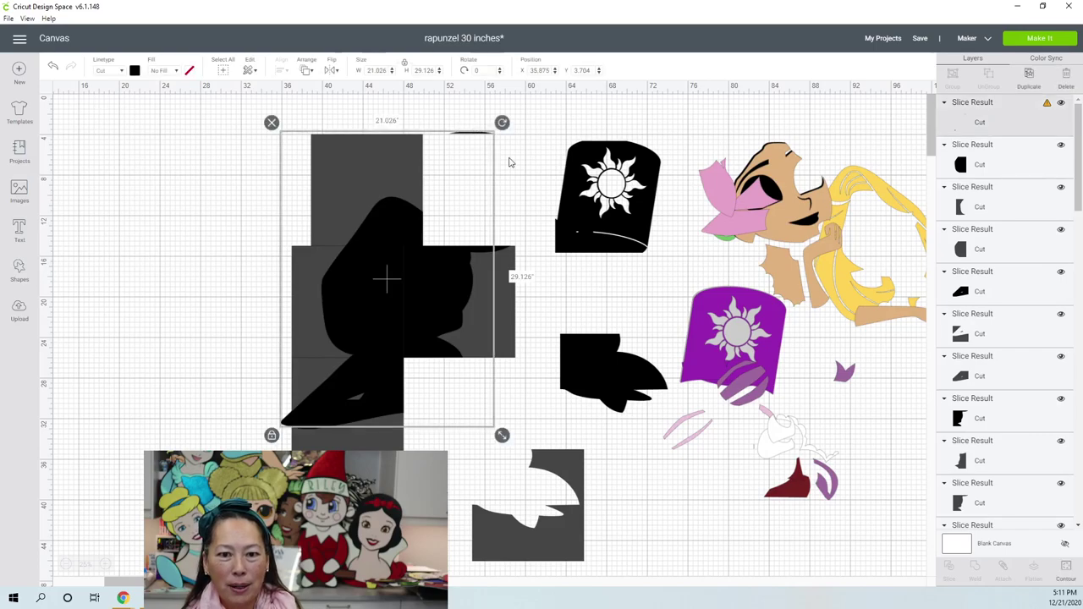
click(1063, 566)
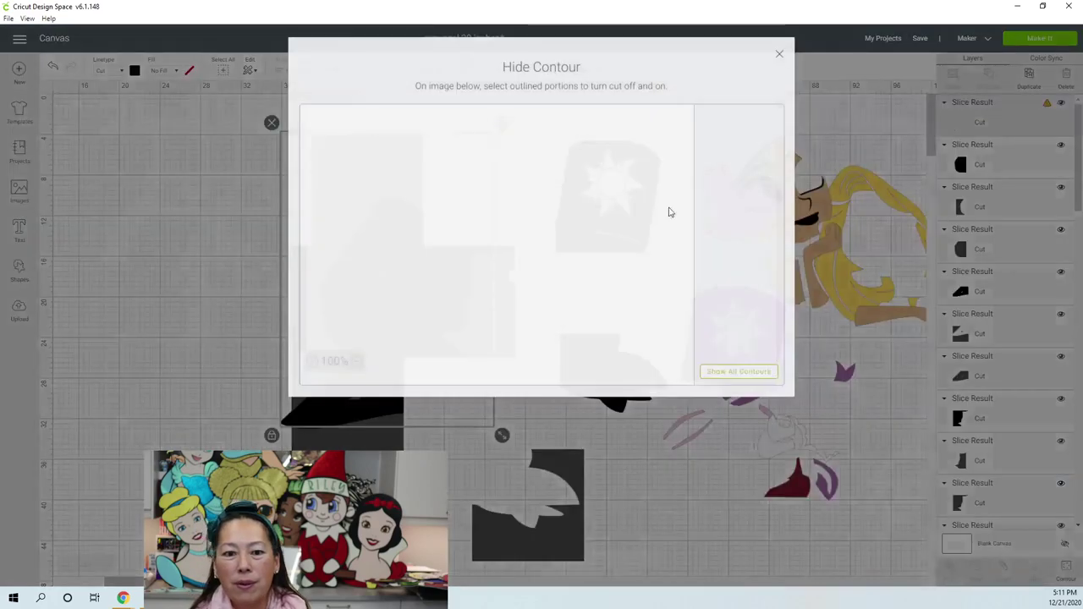
click(502, 125)
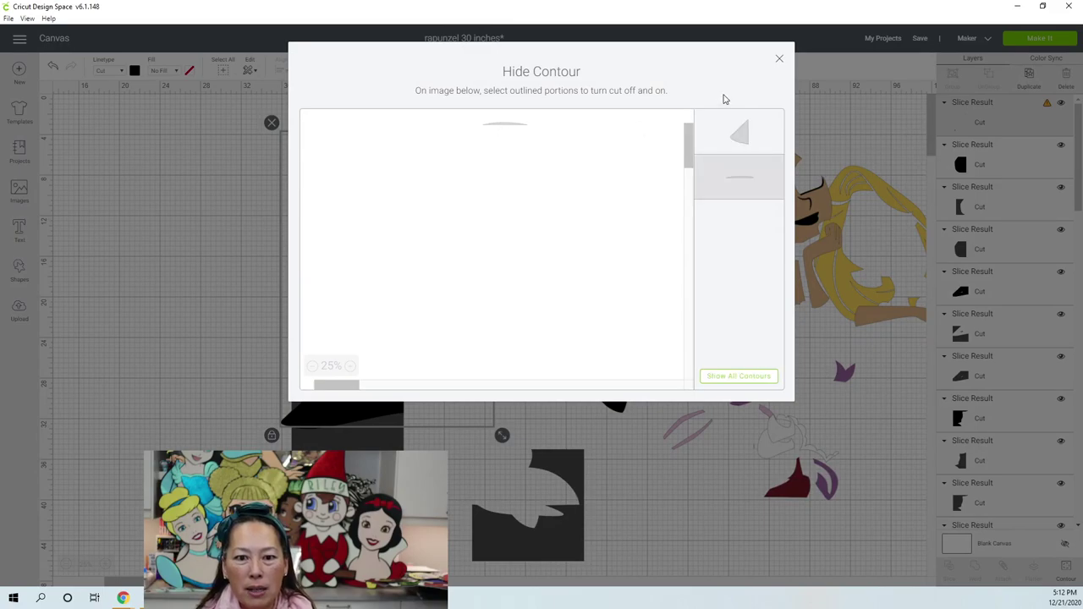
click(778, 61)
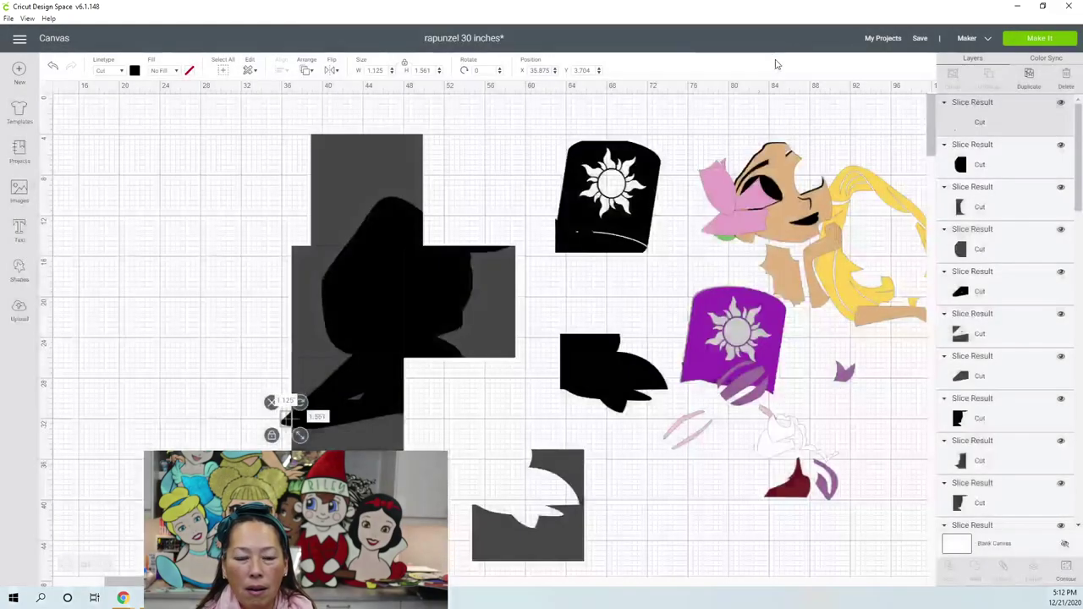
drag(286, 426, 437, 432)
Move the black backing slices off the grey squares to the empty canvas around the lantern and foot pieces
click(355, 396)
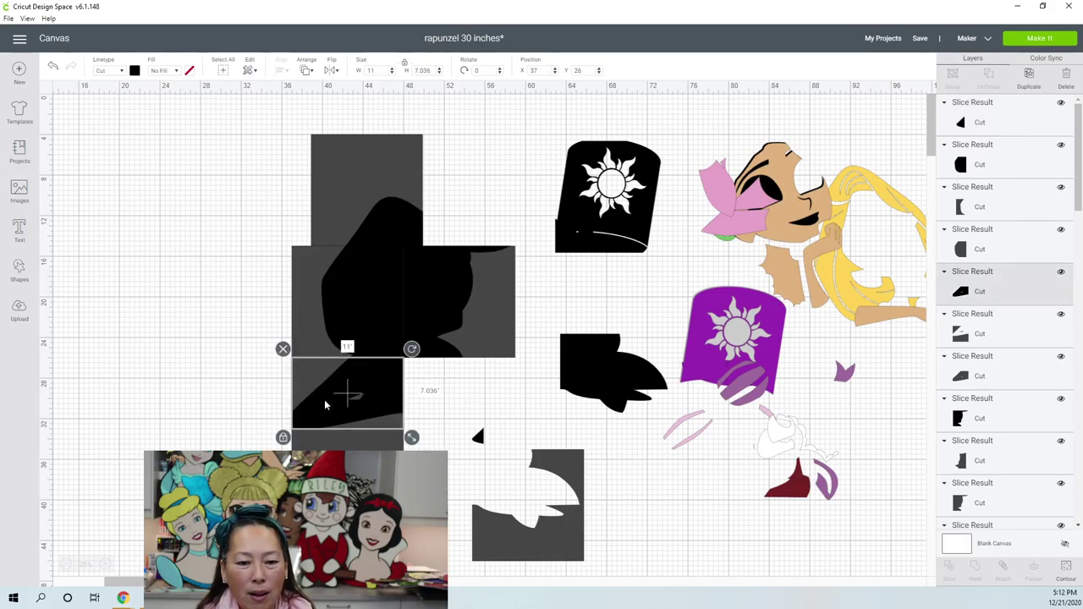
drag(355, 395, 449, 366)
click(388, 320)
drag(388, 320, 542, 286)
click(429, 283)
drag(428, 283, 527, 278)
drag(406, 230, 548, 208)
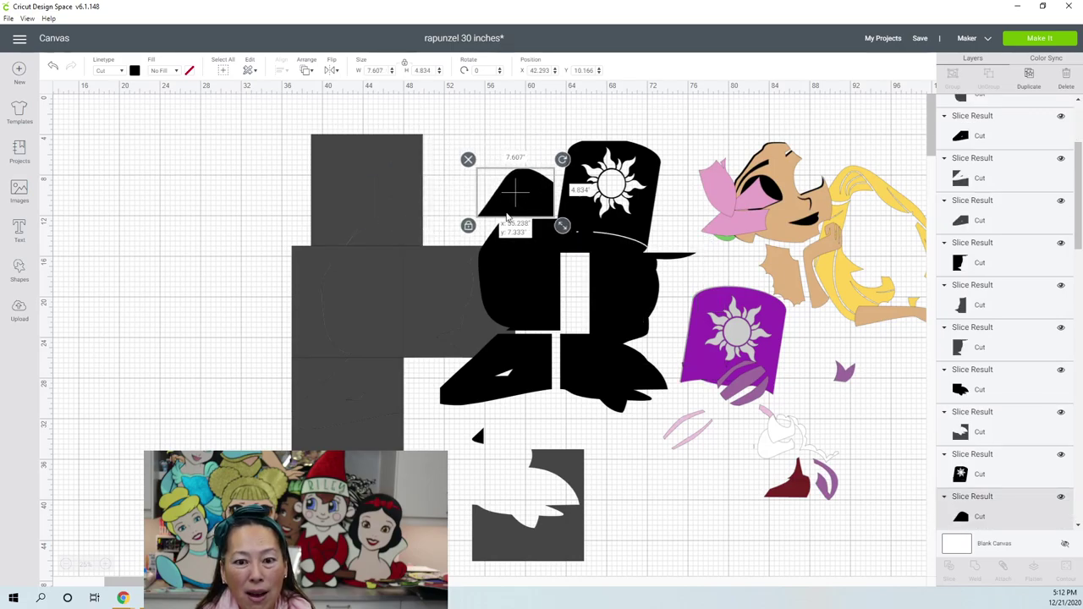
Delete the stacked grey squares and the grey face-shaped offcut left over from the slicing
drag(246, 176, 415, 381)
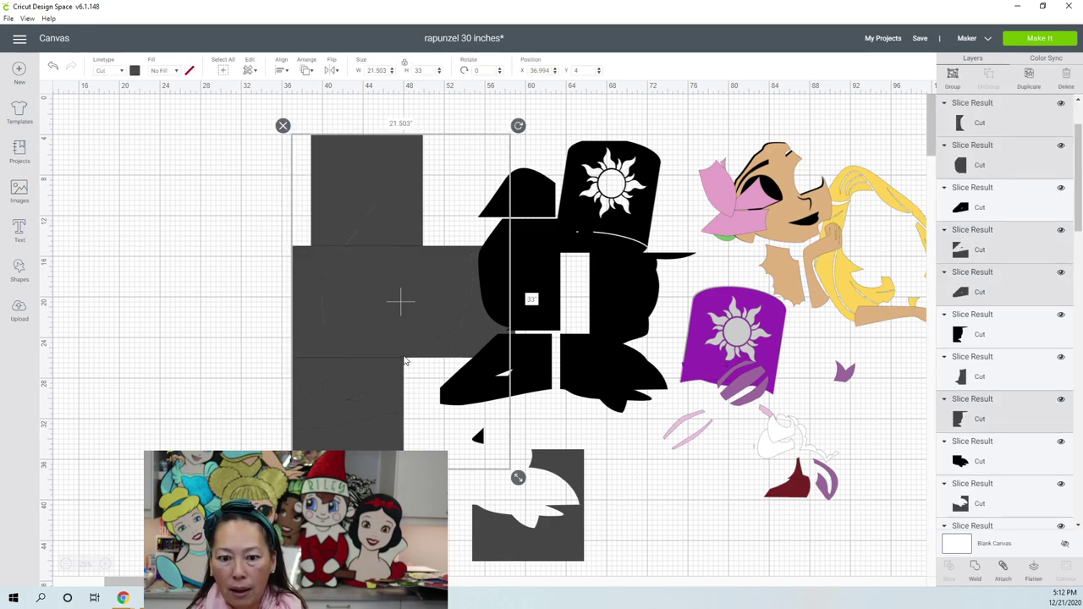
key(Delete)
drag(469, 334, 246, 331)
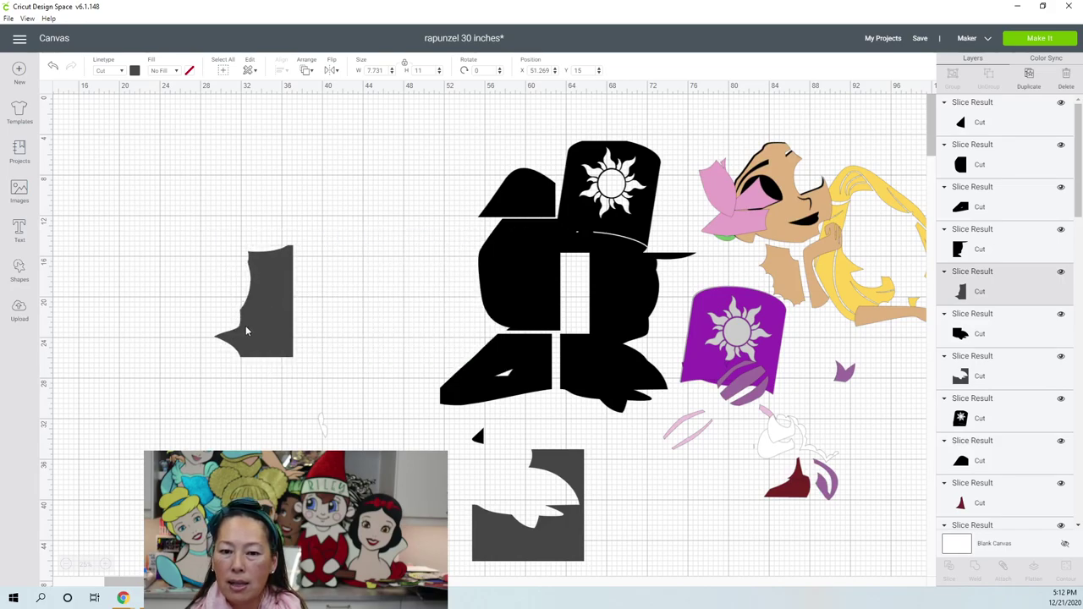
key(Delete)
Reassemble the black backing slices, lantern and small triangular tip as one figure on the cleared canvas, leaving narrow gaps between them
click(529, 287)
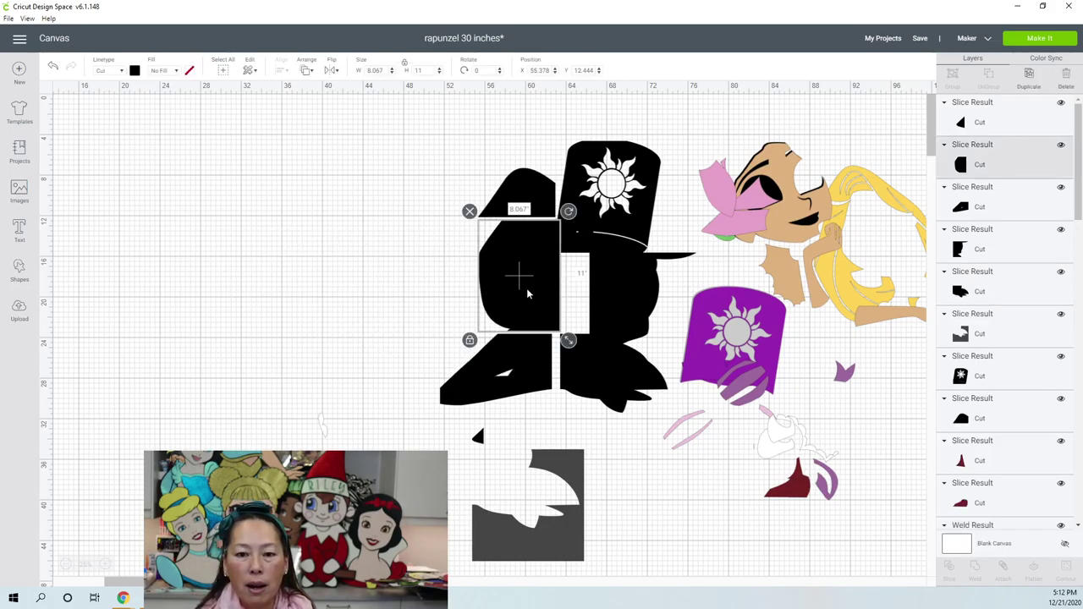
drag(522, 374, 330, 354)
drag(513, 295, 312, 277)
drag(522, 206, 359, 186)
drag(602, 181, 438, 137)
drag(633, 294, 416, 252)
drag(593, 372, 391, 359)
drag(479, 438, 242, 382)
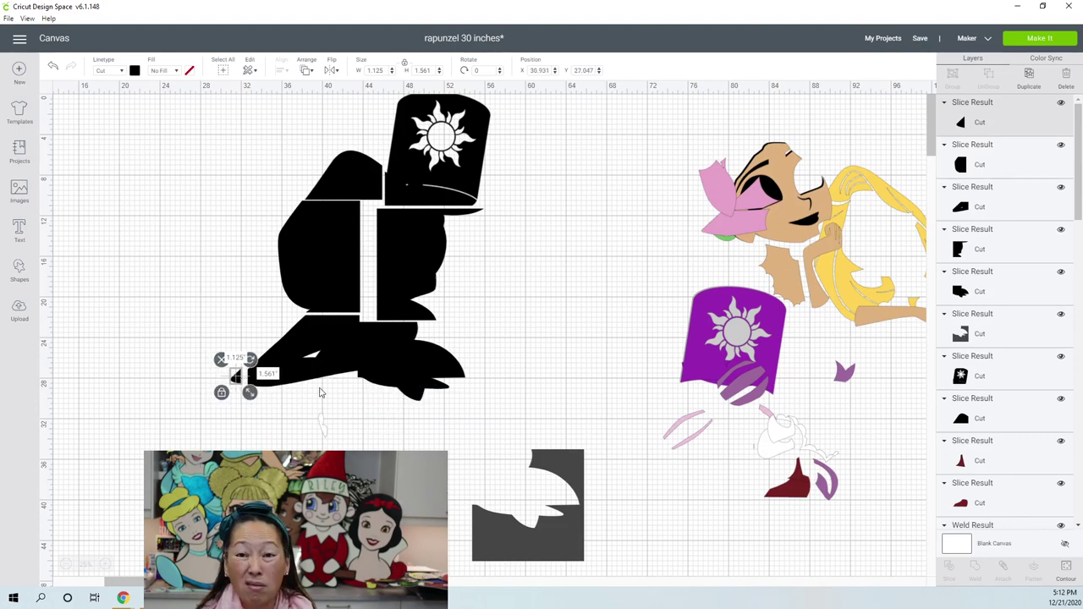
click(581, 337)
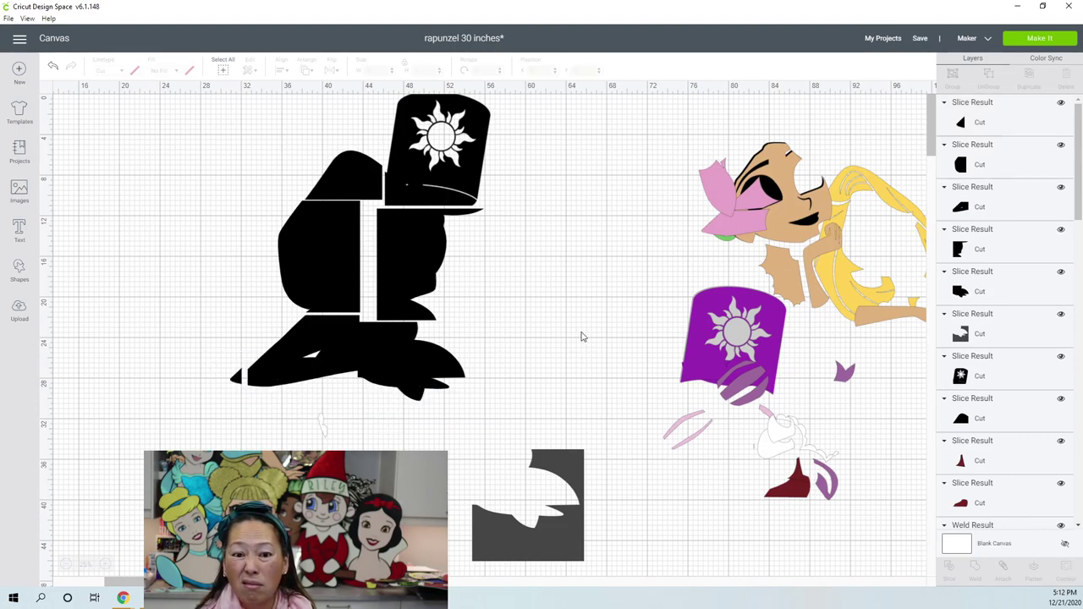
Delete the last grey offcut below the backing, send the project to the cutting mats and accept the larger mat
click(575, 539)
key(Delete)
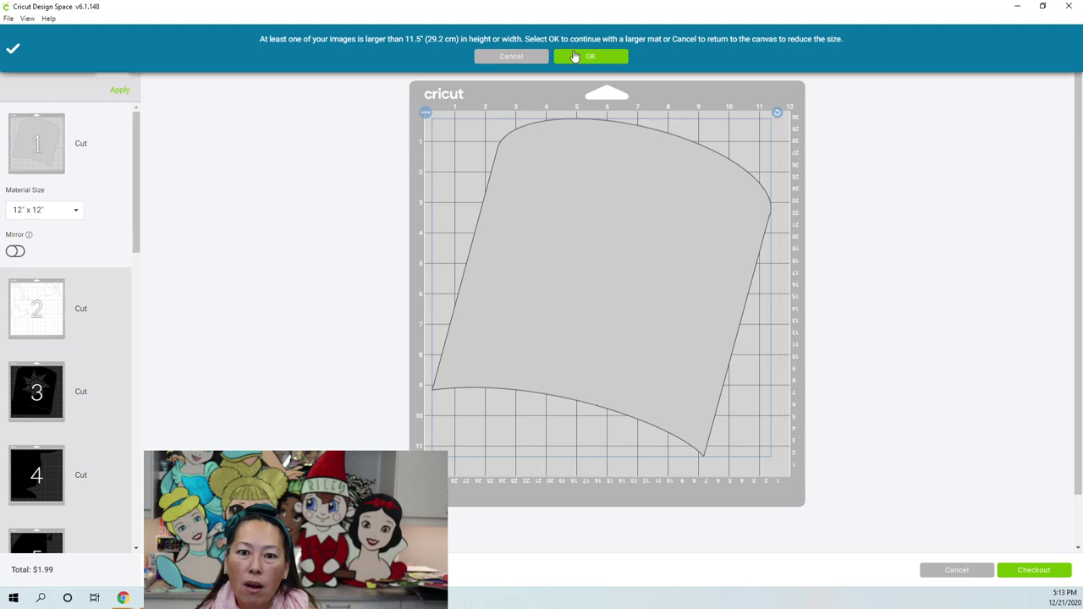
click(583, 56)
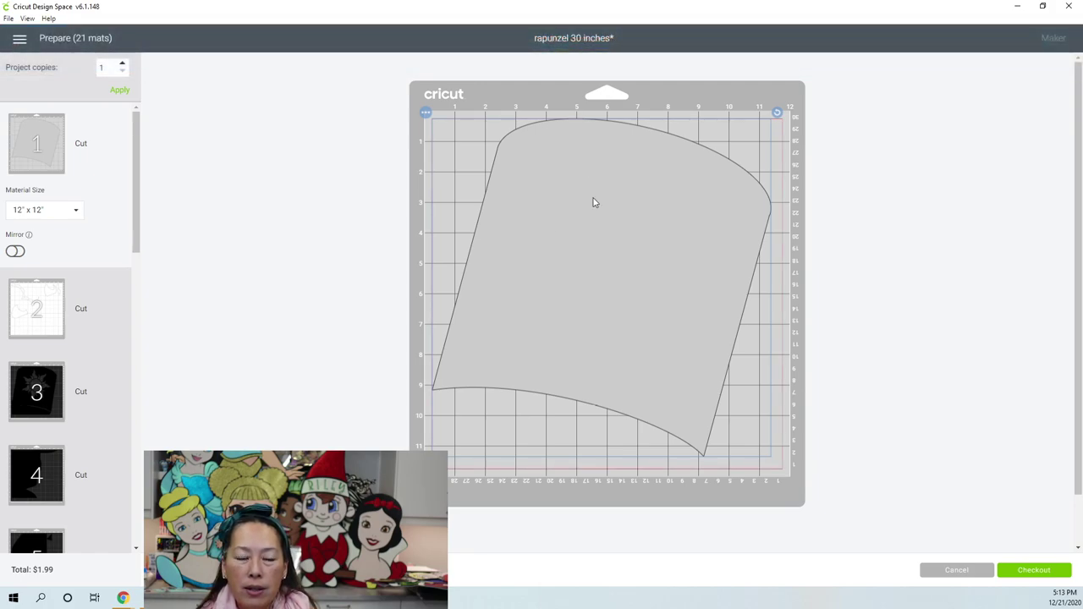
Move two white pieces closer to the others along the upper edge of mat 2
click(44, 315)
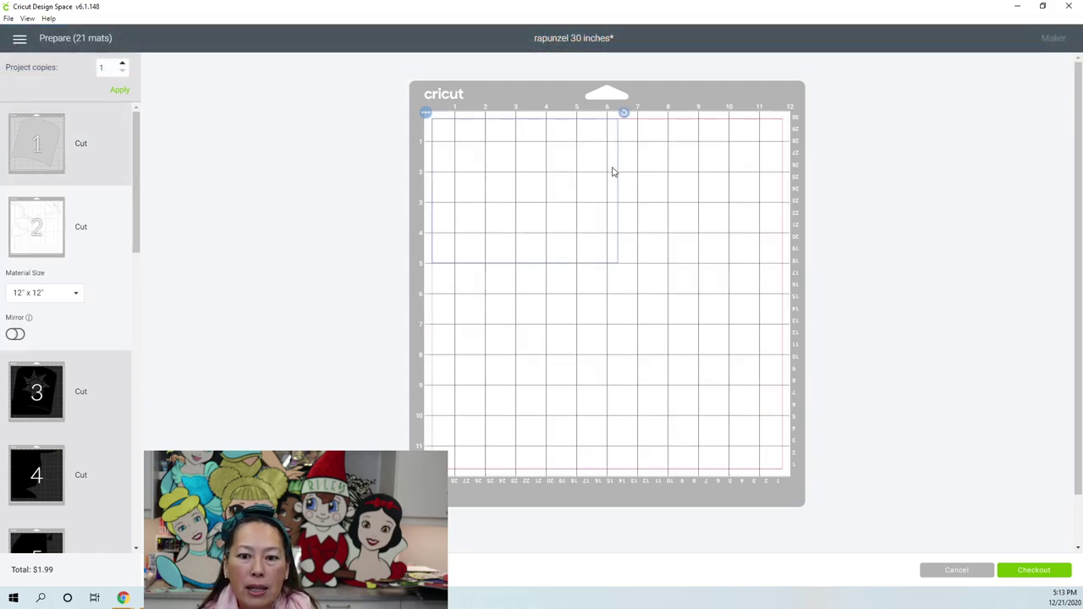
drag(662, 178, 520, 176)
drag(770, 172, 588, 168)
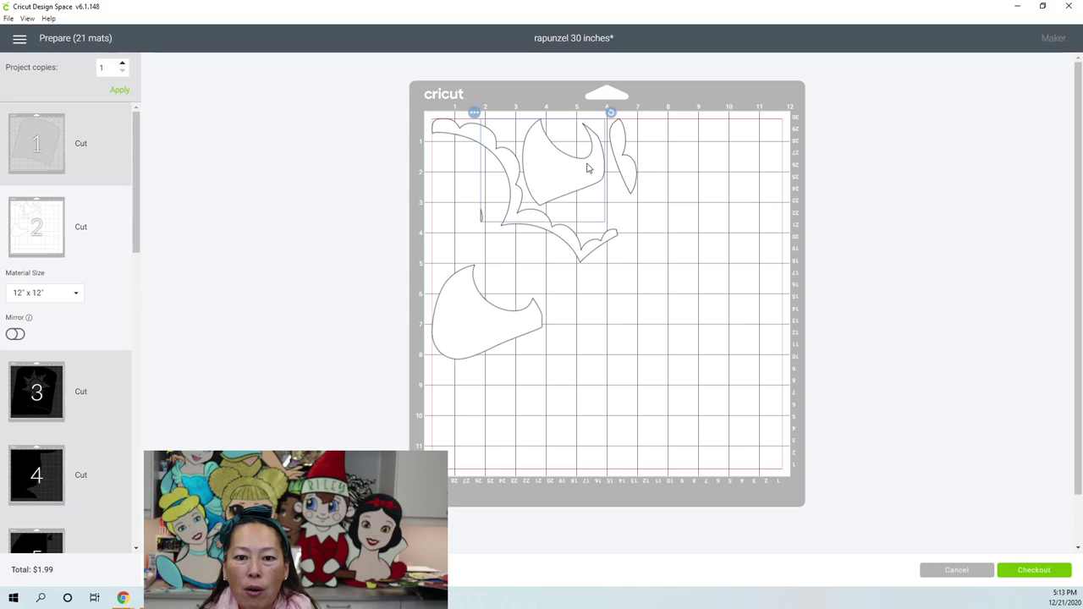
Review how the black pieces are laid out on mats 3 to 6
click(25, 394)
scroll(42, 373, down, 1)
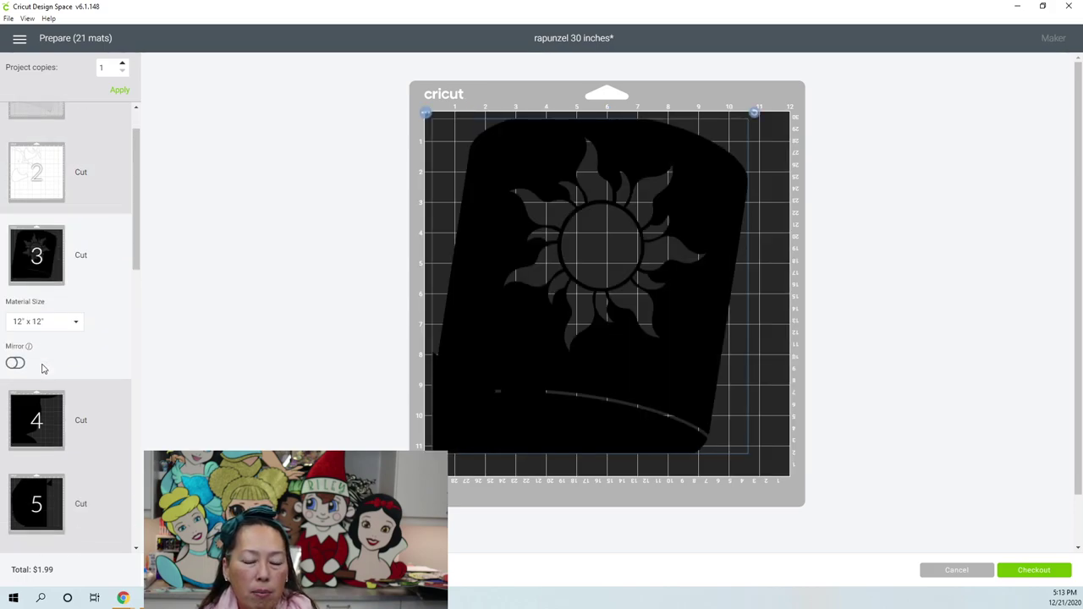
scroll(36, 426, down, 1)
click(36, 423)
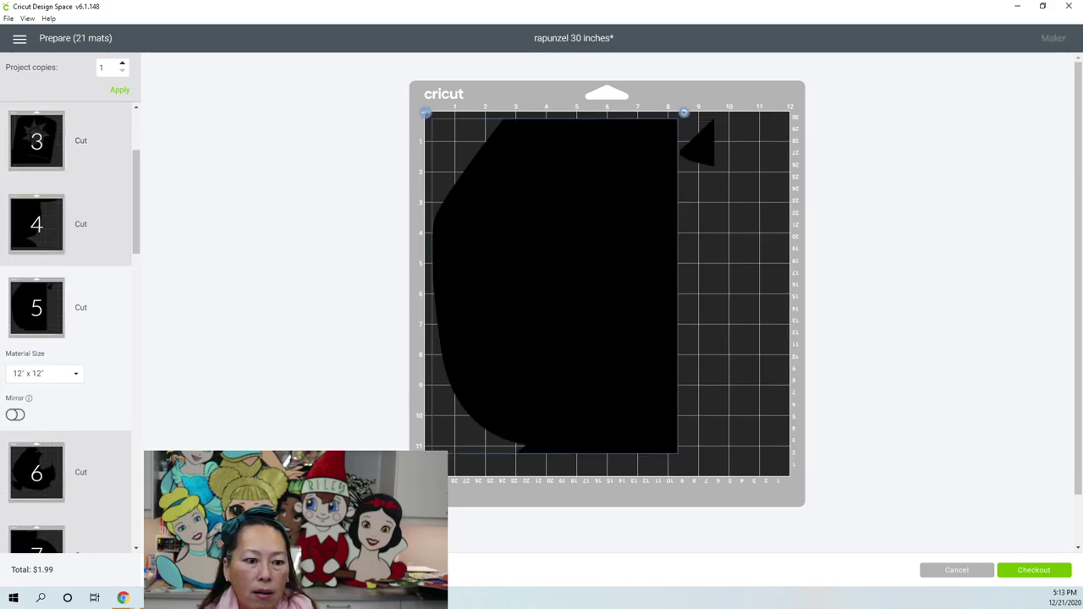
click(35, 462)
scroll(67, 420, down, 3)
scroll(49, 415, down, 2)
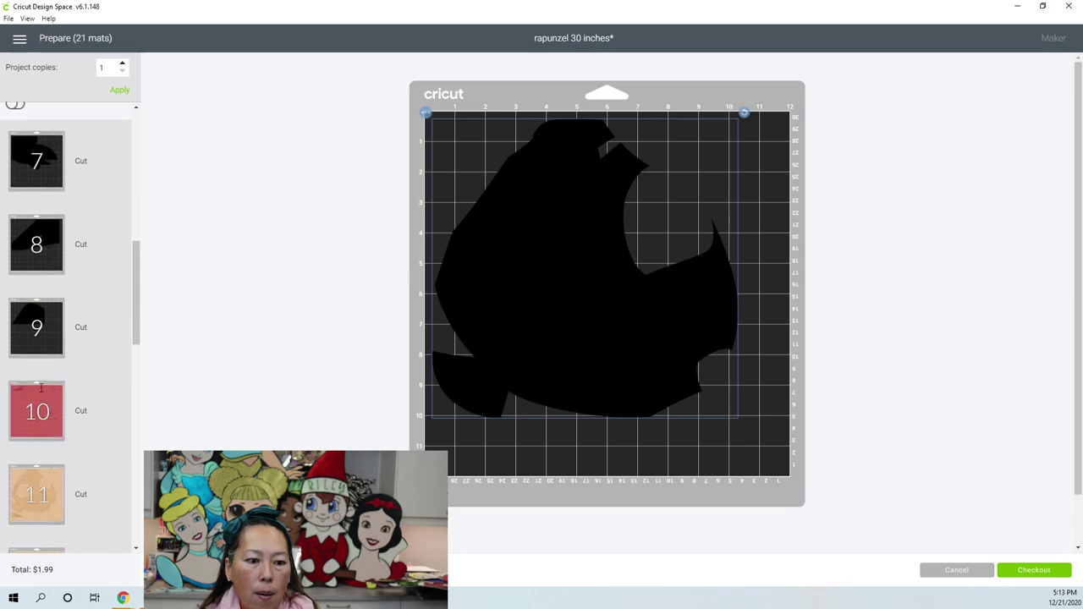
Move the black piece from mat 9 to mat 8 and place it in that mat's lower-right corner
click(36, 328)
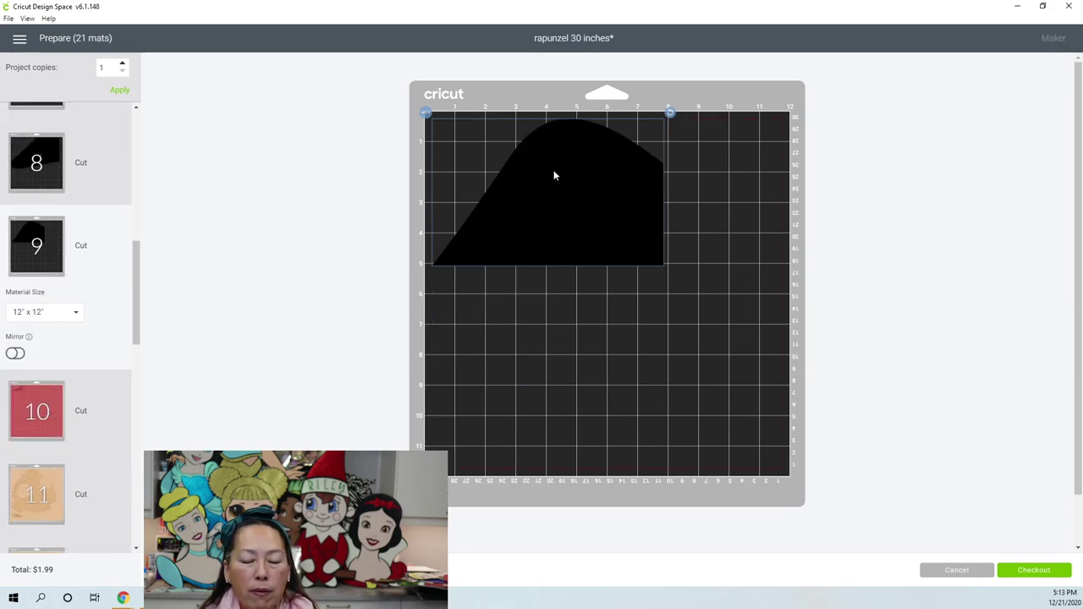
click(425, 114)
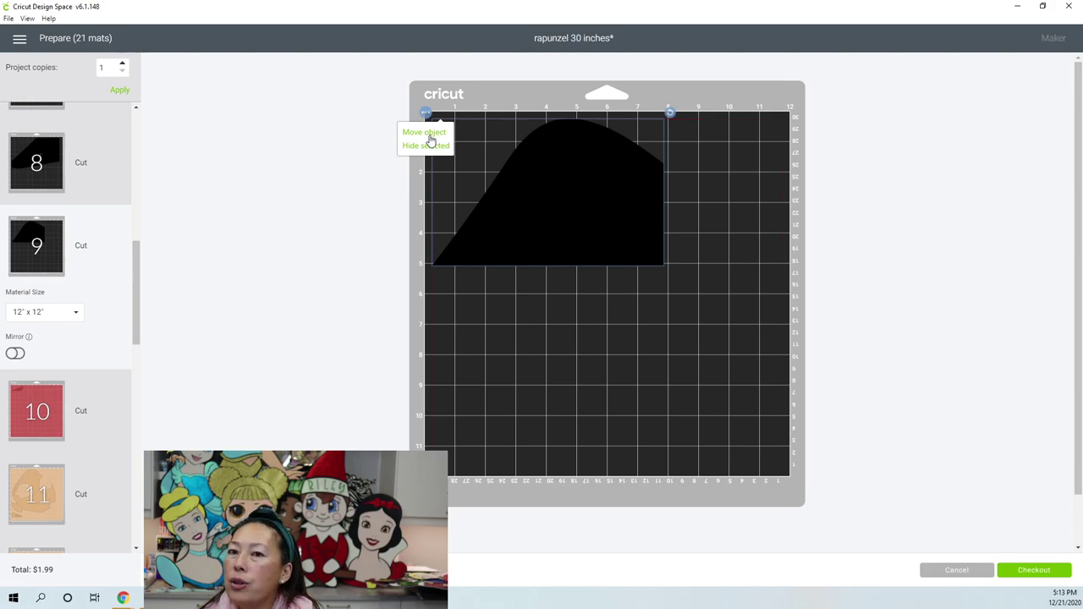
click(425, 133)
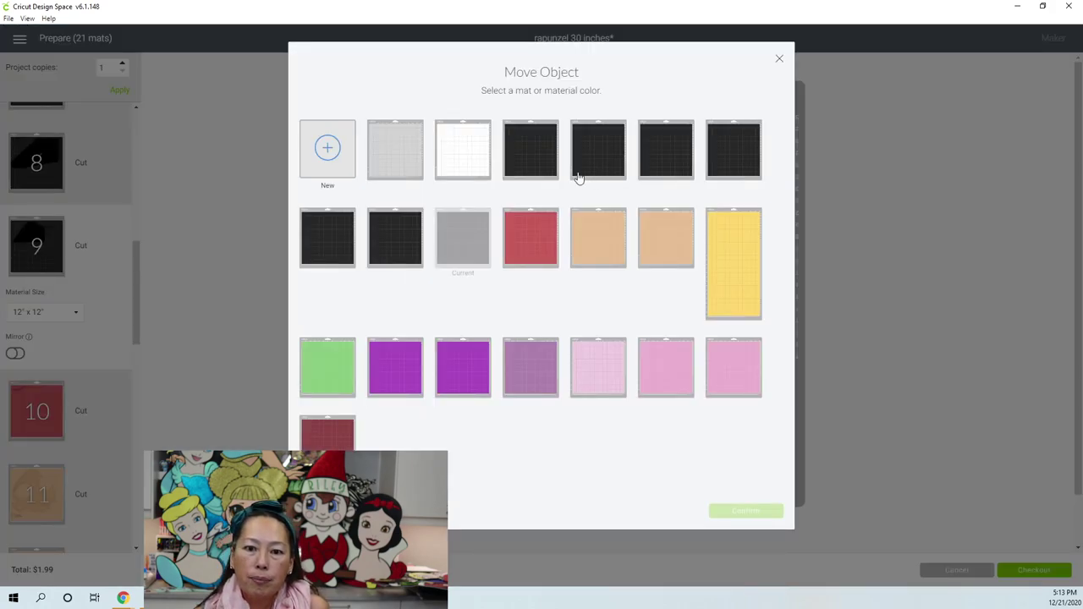
click(387, 262)
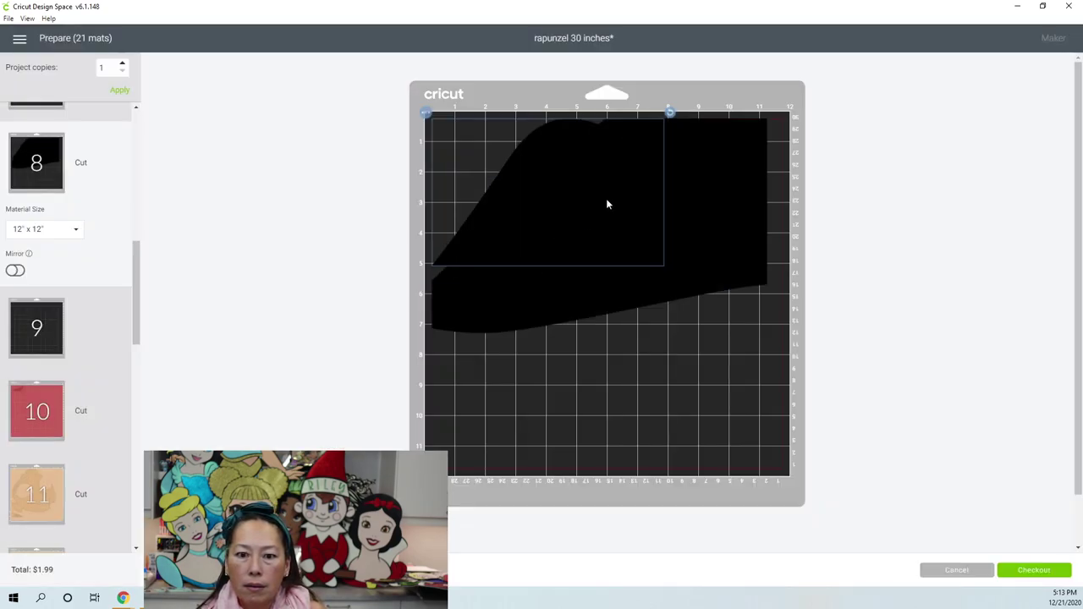
drag(606, 204, 784, 462)
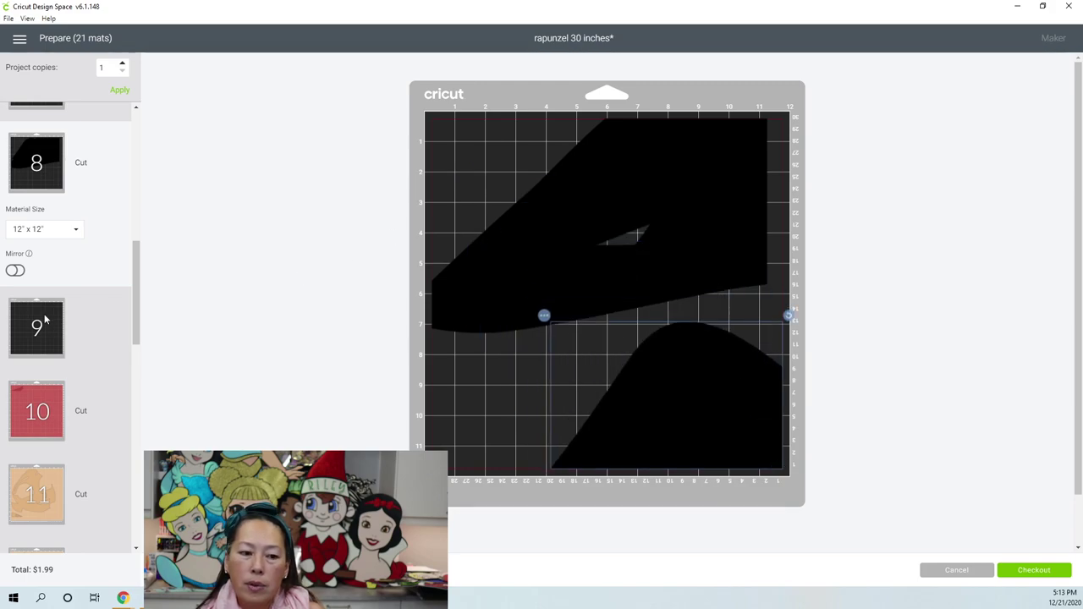
Rotate the scalloped neck piece onto its side on mat 12 and fit it between the two arm pieces
double_click(43, 485)
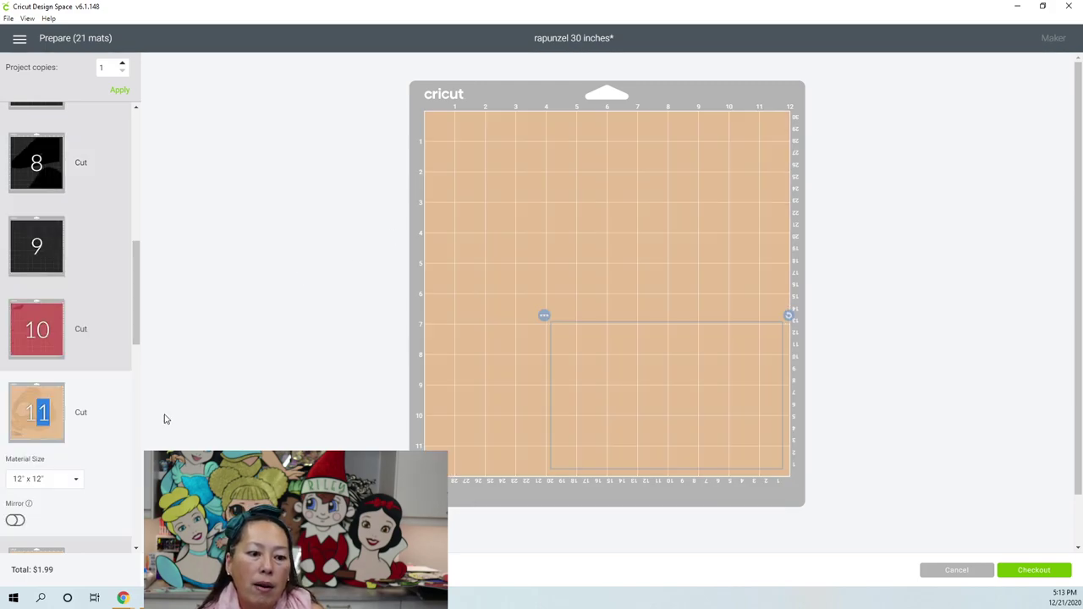
scroll(124, 379, down, 3)
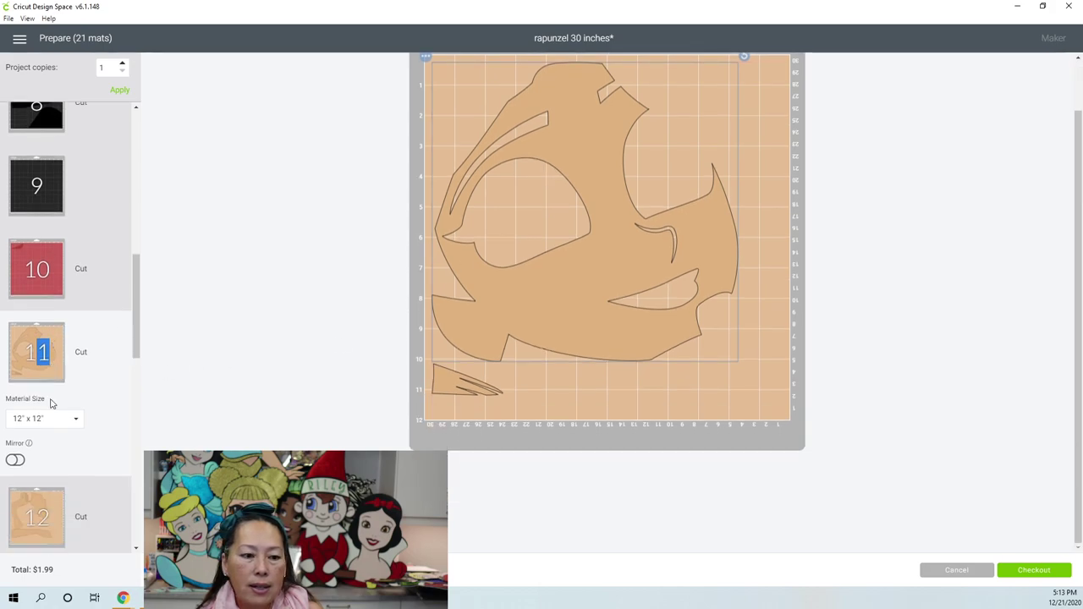
click(38, 347)
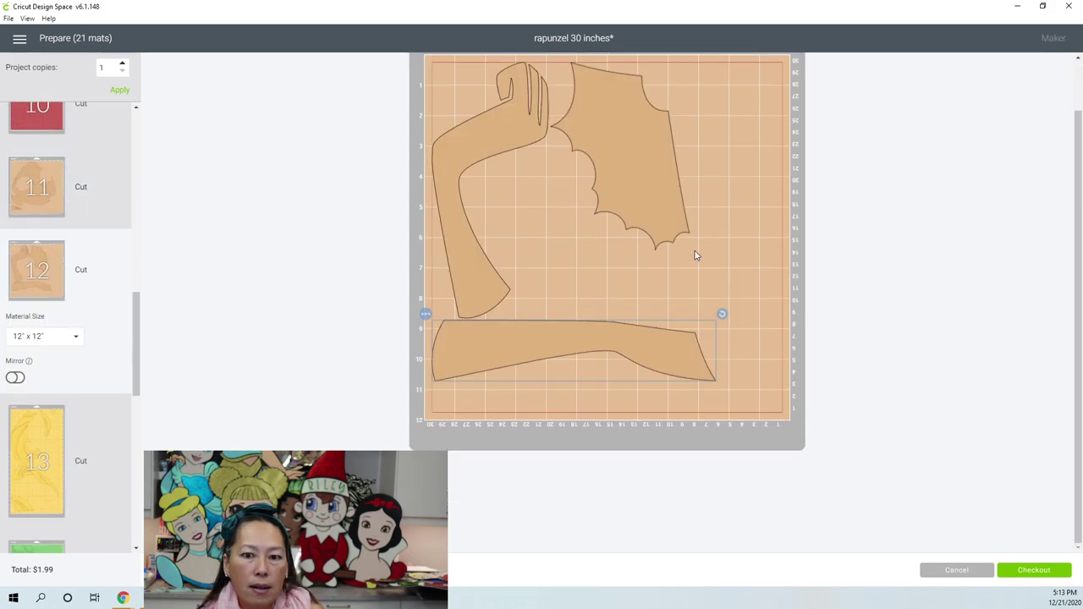
scroll(677, 227, up, 1)
drag(644, 273, 679, 322)
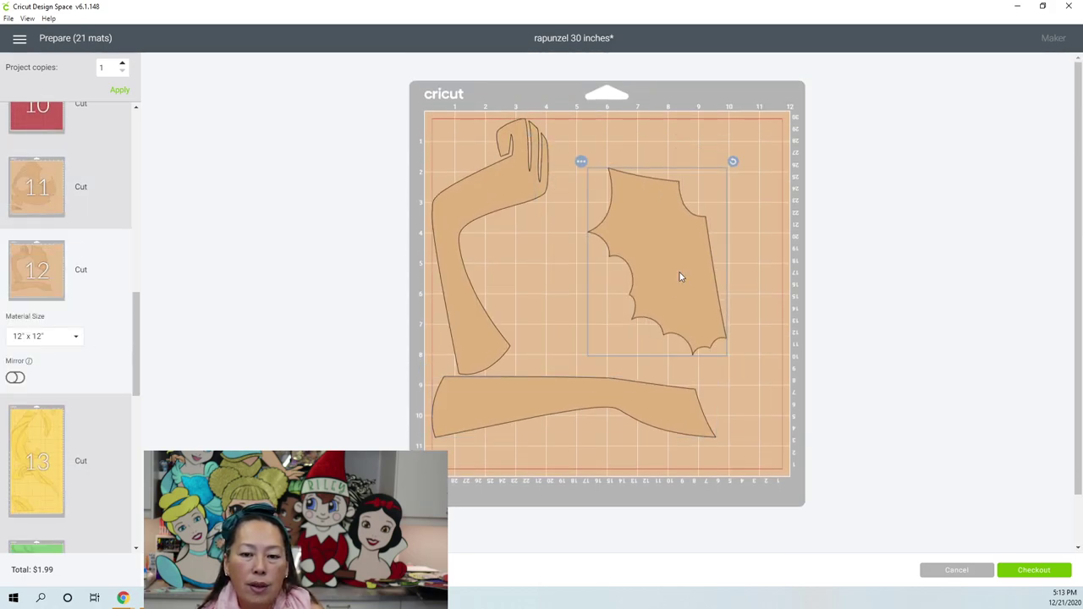
drag(731, 164, 636, 319)
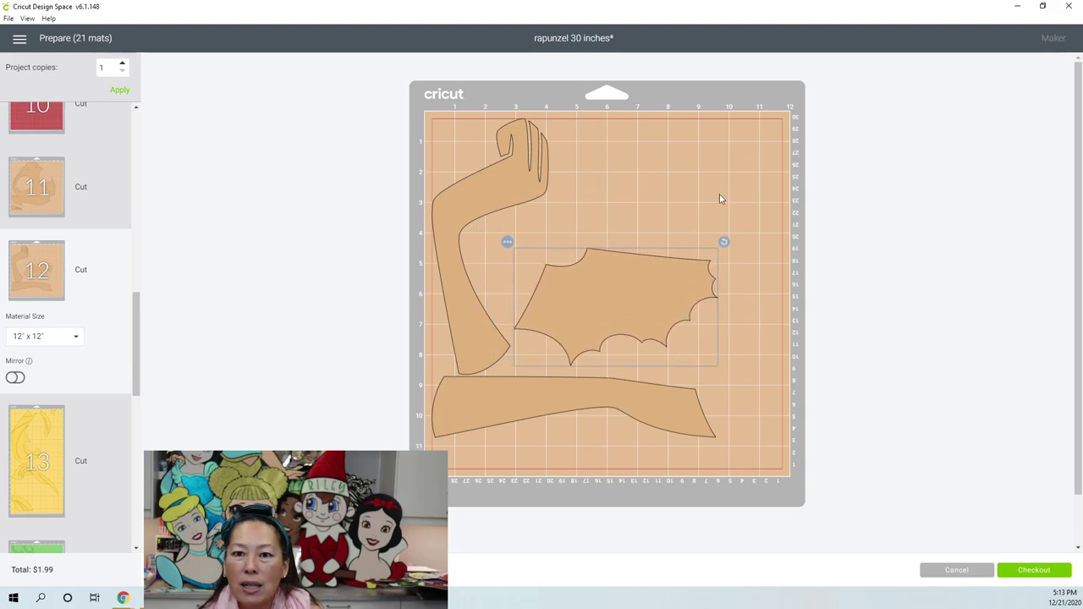
Rotate the large hair piece on yellow mat 13 counterclockwise and place it in the mat's upper-left corner
scroll(76, 326, down, 2)
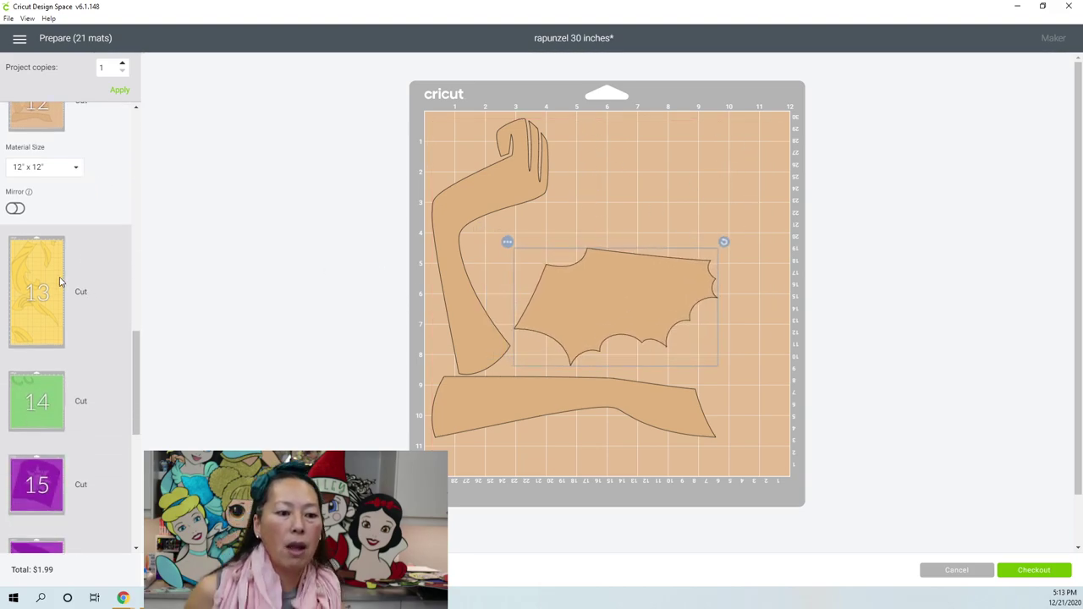
click(57, 282)
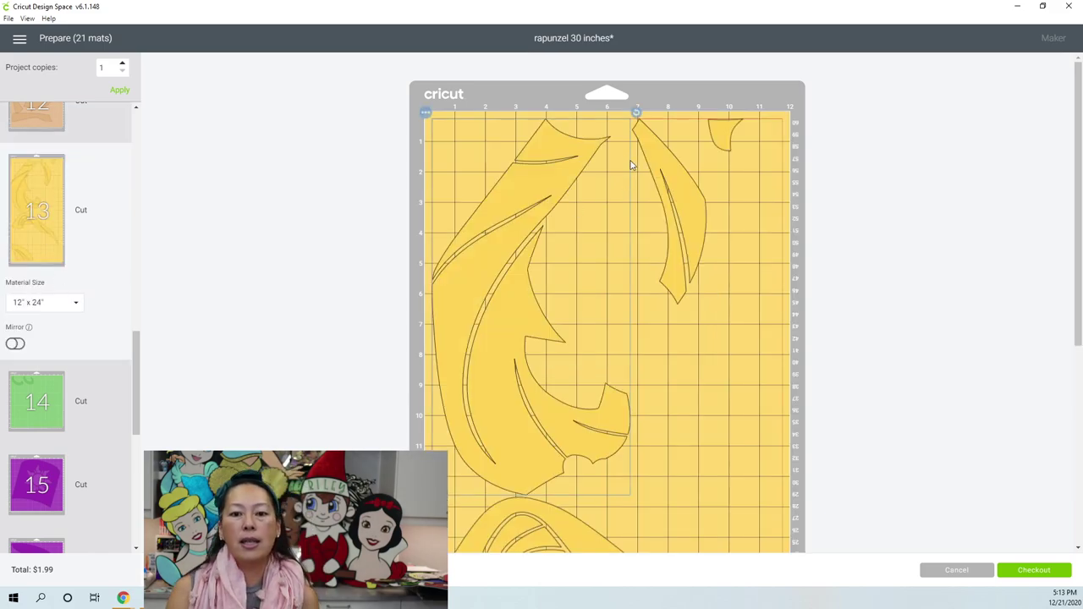
drag(536, 218, 540, 218)
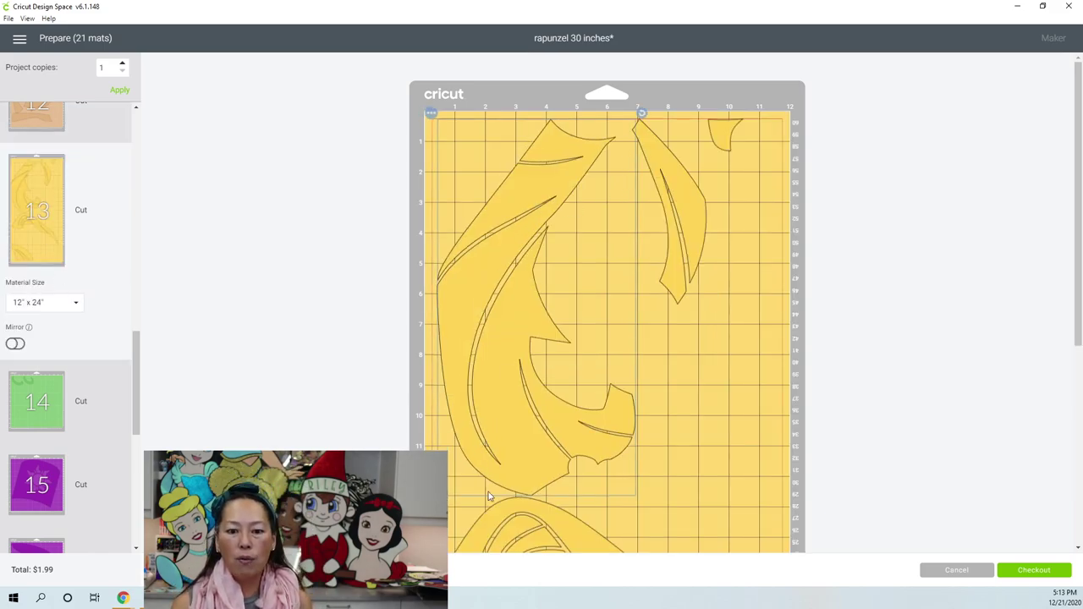
drag(499, 321, 596, 326)
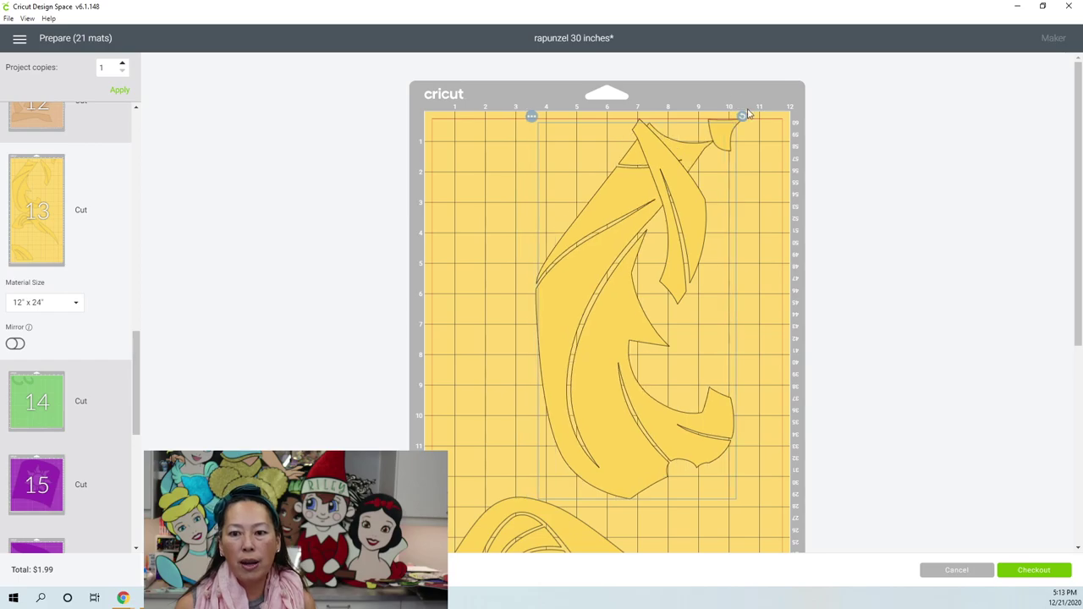
drag(743, 119, 593, 98)
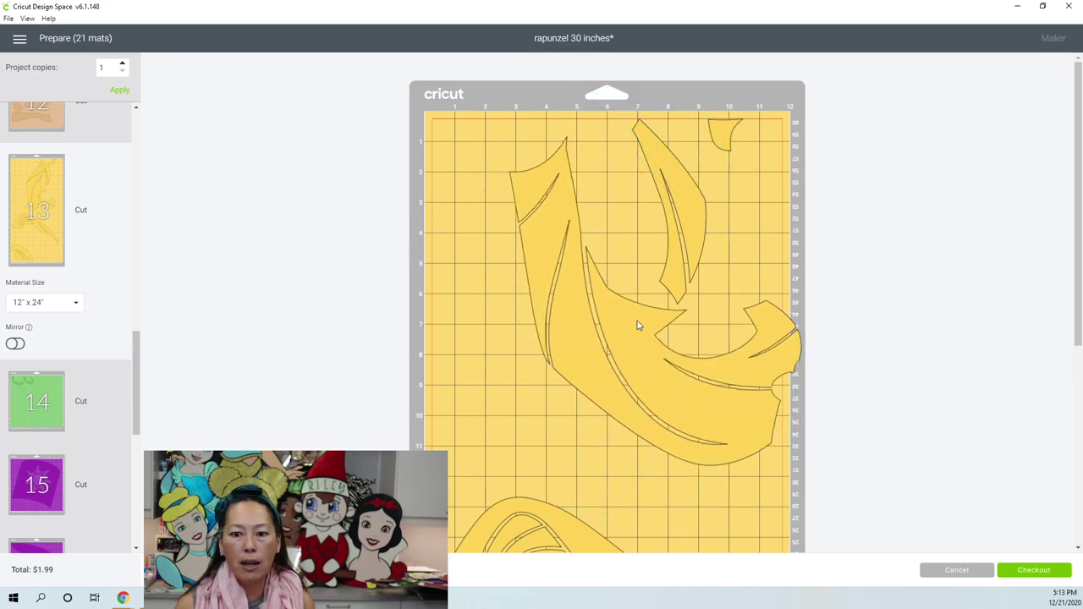
drag(649, 373, 512, 299)
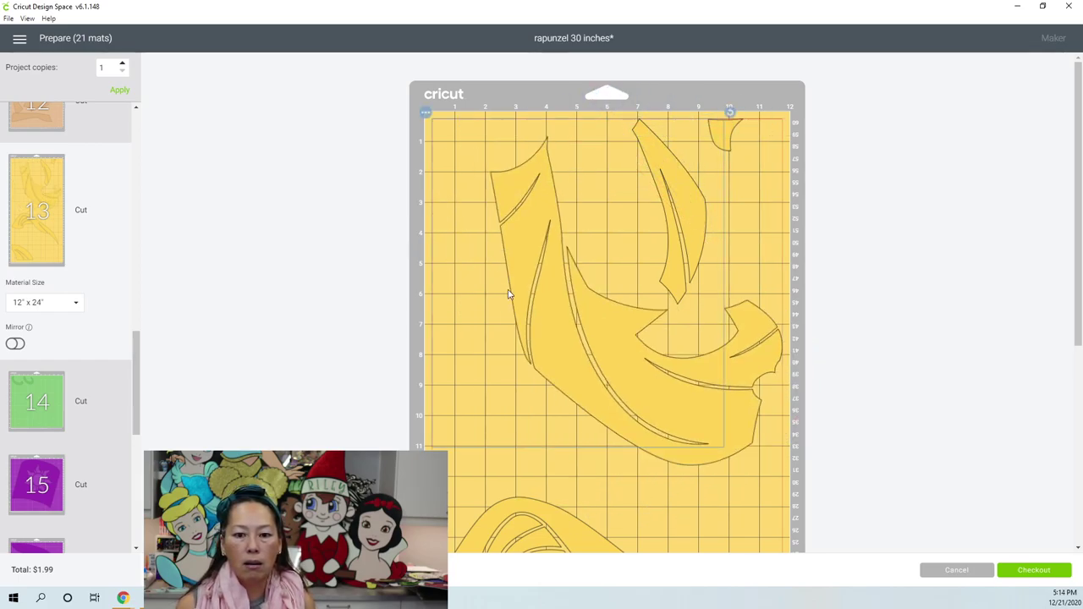
drag(565, 324, 478, 271)
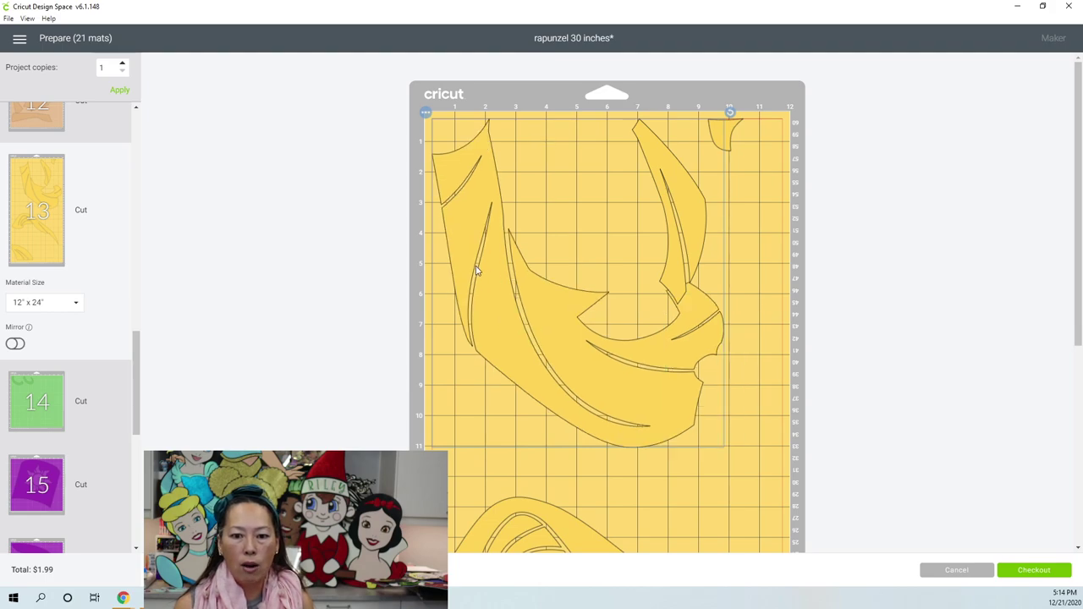
Rotate the looped hair strand on mat 13 upright into the mat's upper-right corner and shift the pointed strand and small piece toward the middle
drag(572, 472, 767, 301)
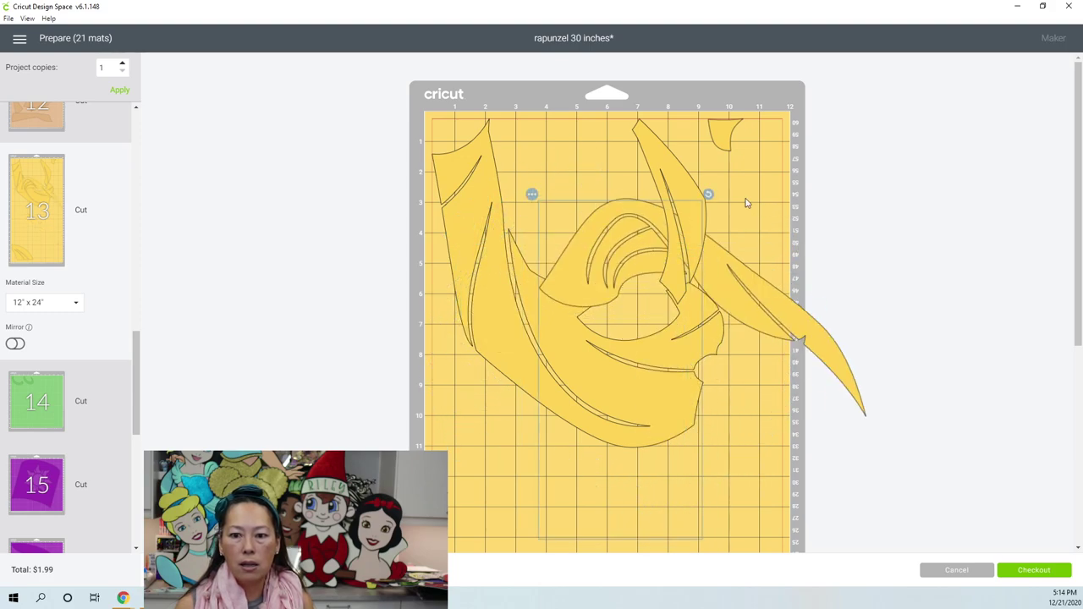
key(ctrl+z)
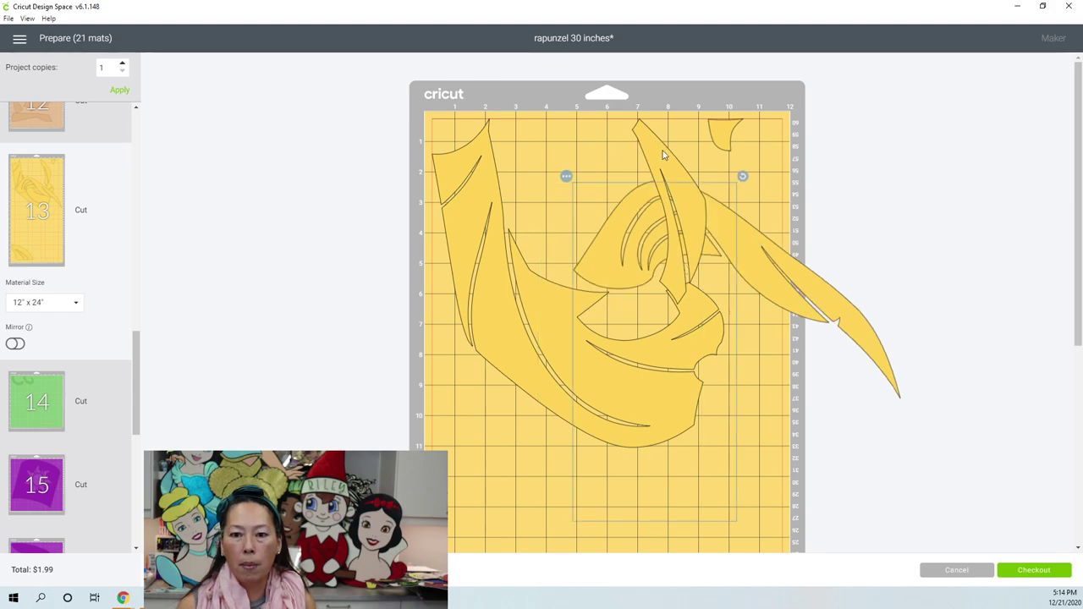
key(ctrl+z)
drag(663, 153, 550, 145)
drag(605, 111, 662, 268)
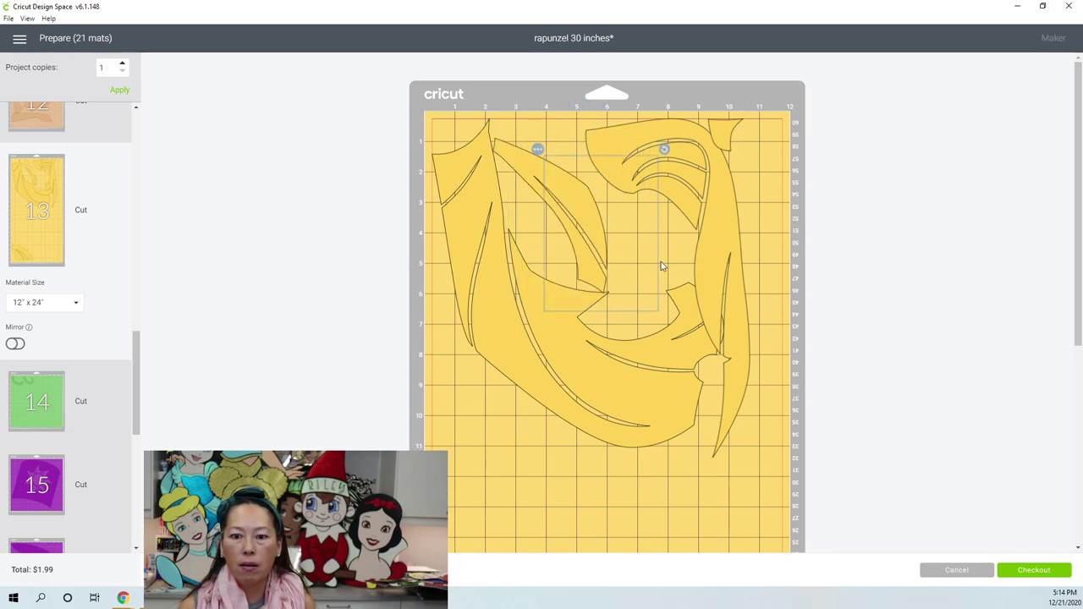
drag(730, 131, 498, 127)
click(704, 167)
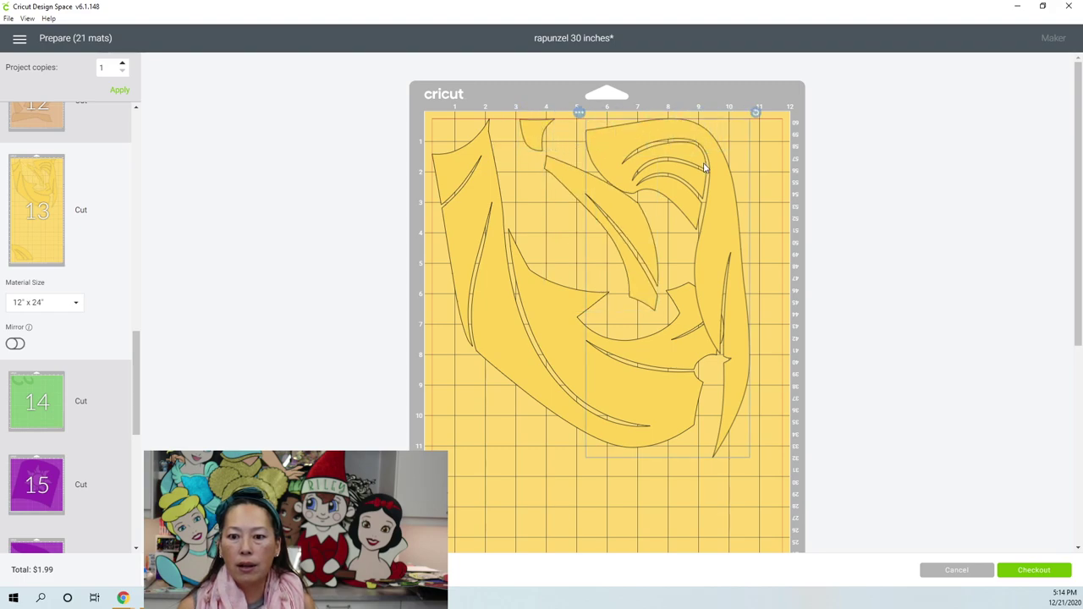
drag(742, 163, 798, 161)
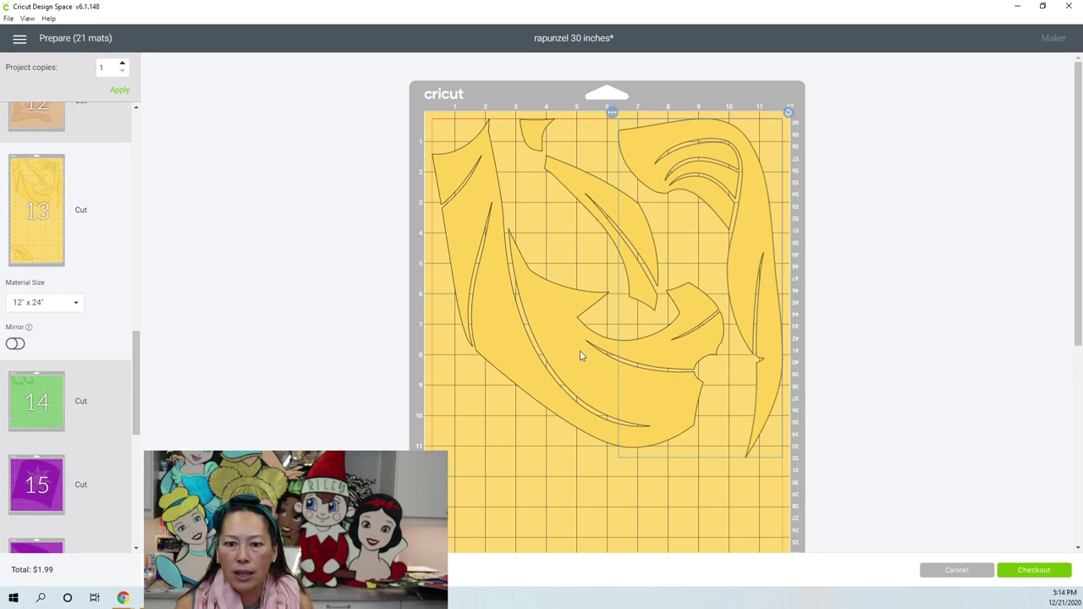
Bring the wide hair piece up from the bottom of mat 13 into the gap above the large piece, shifting the narrow strand below it
scroll(643, 340, down, 3)
scroll(638, 350, down, 3)
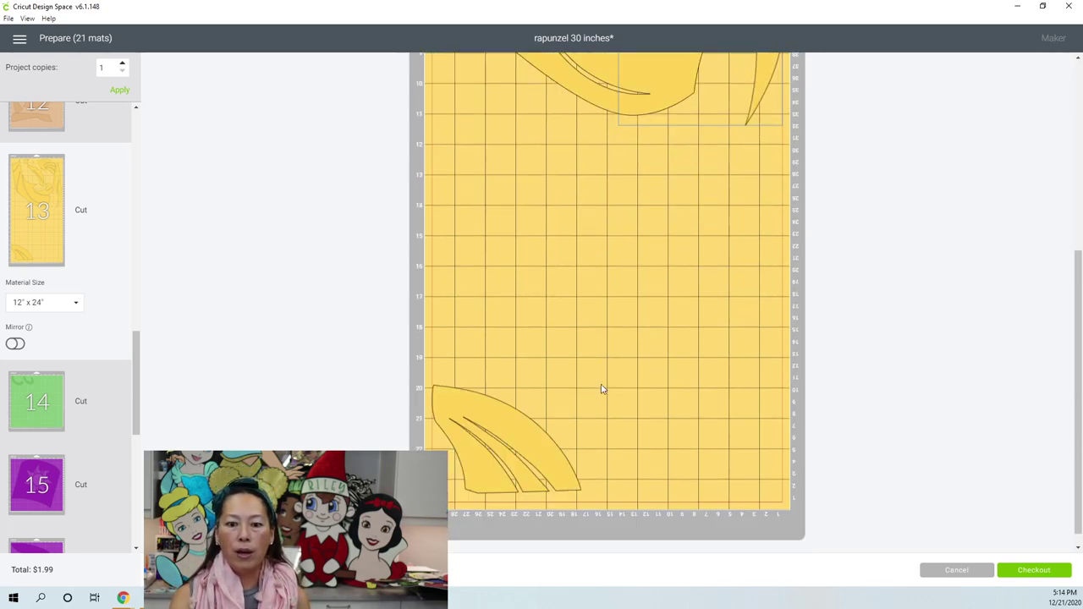
drag(513, 418, 547, 142)
scroll(547, 146, up, 6)
drag(516, 448, 690, 188)
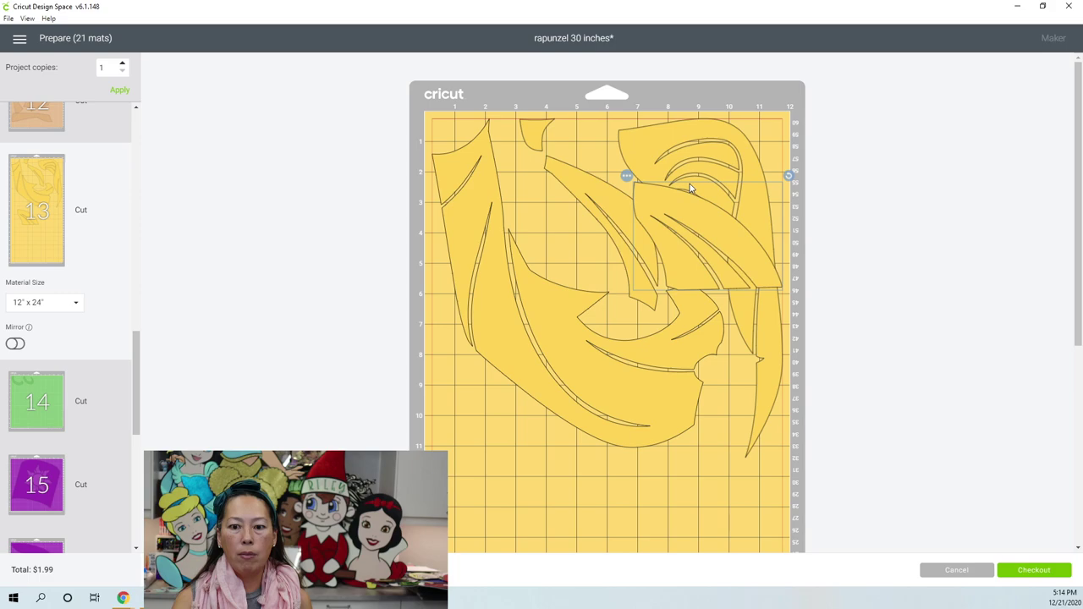
drag(584, 187, 528, 365)
drag(464, 468, 456, 484)
drag(652, 238, 529, 213)
Rotate the narrow hair strand nearly horizontal and tuck it beneath the large hair piece at the left edge of mat 13
click(595, 355)
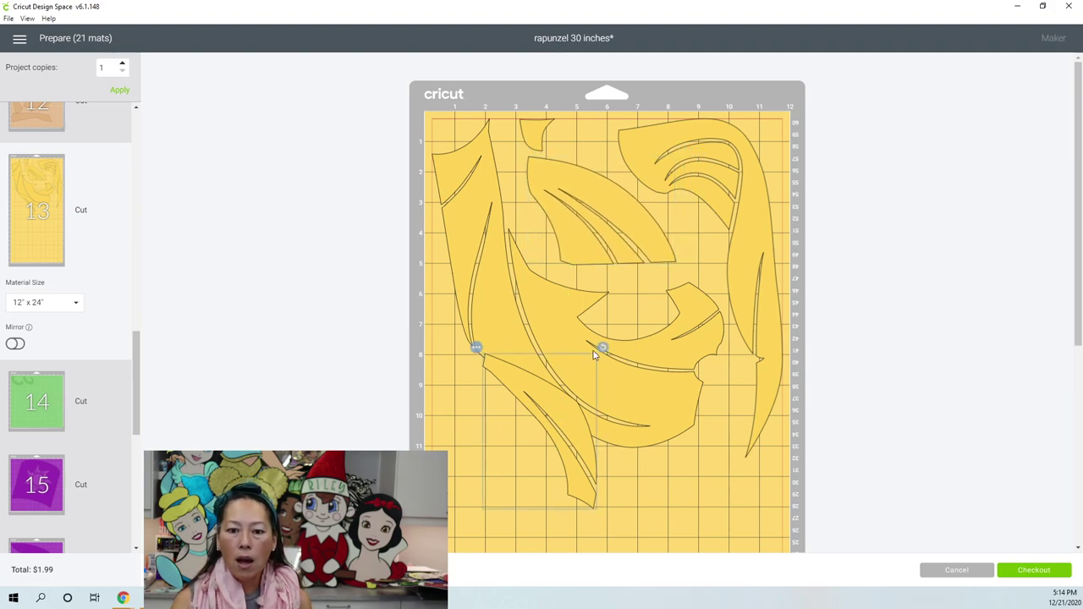
drag(599, 349, 513, 450)
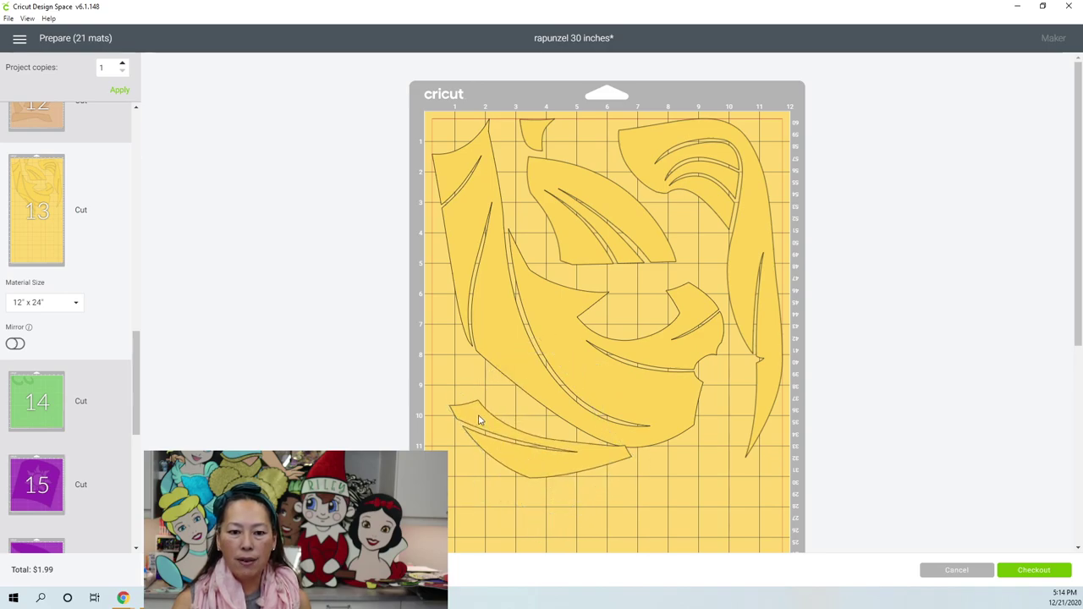
click(523, 449)
drag(485, 410, 441, 360)
drag(621, 339, 615, 307)
drag(480, 435, 449, 464)
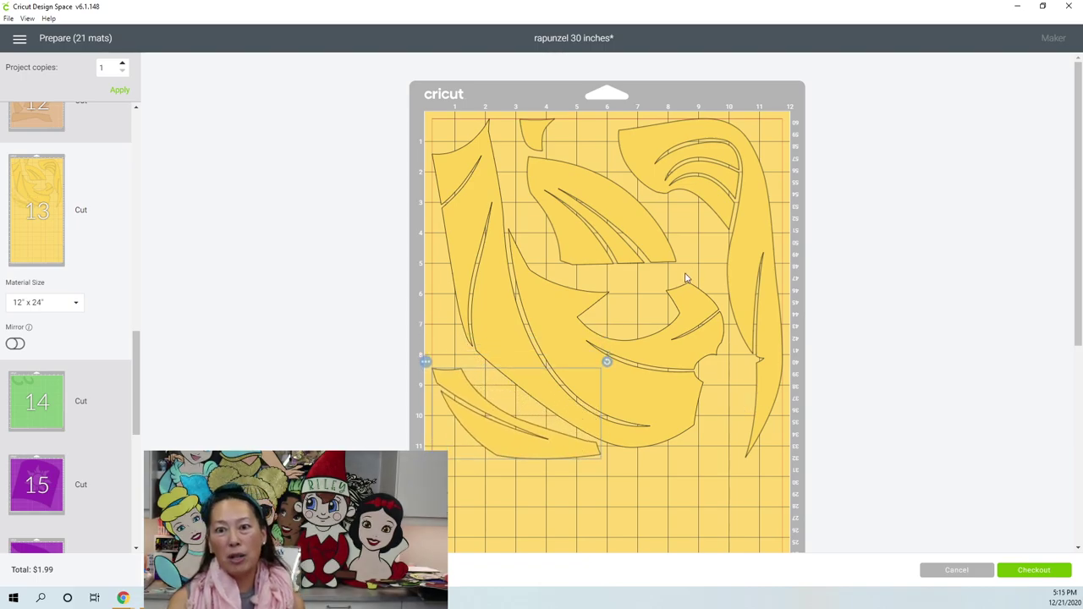
scroll(636, 301, down, 3)
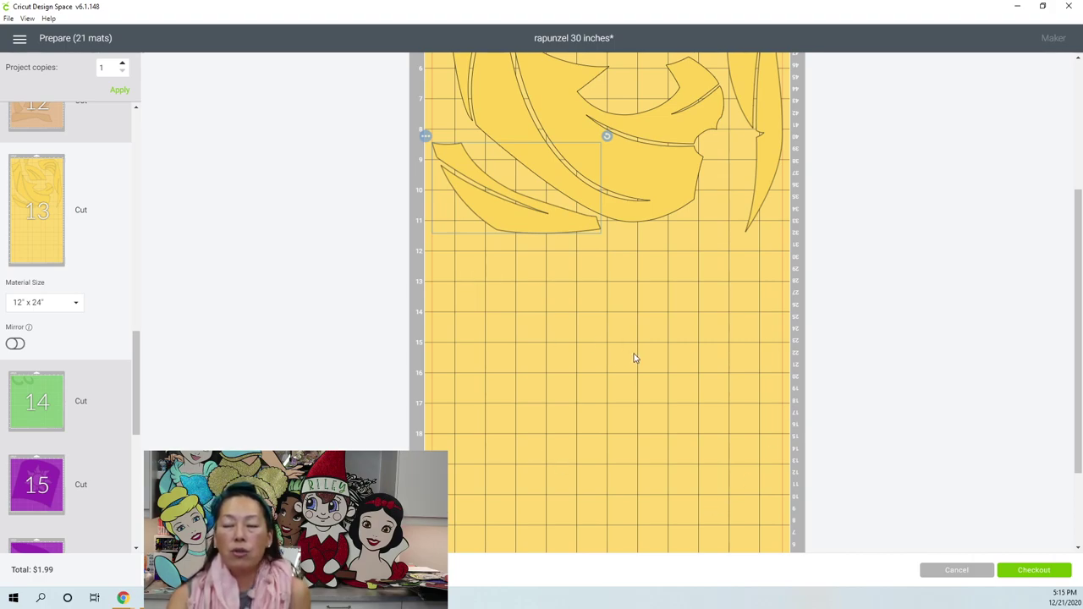
scroll(634, 361, up, 2)
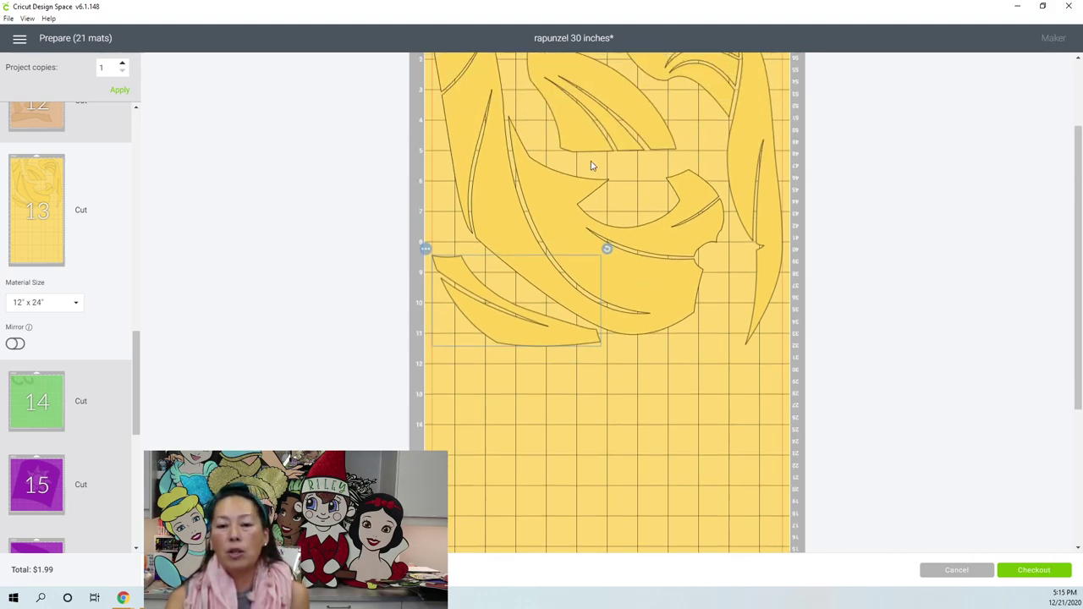
scroll(592, 133, up, 3)
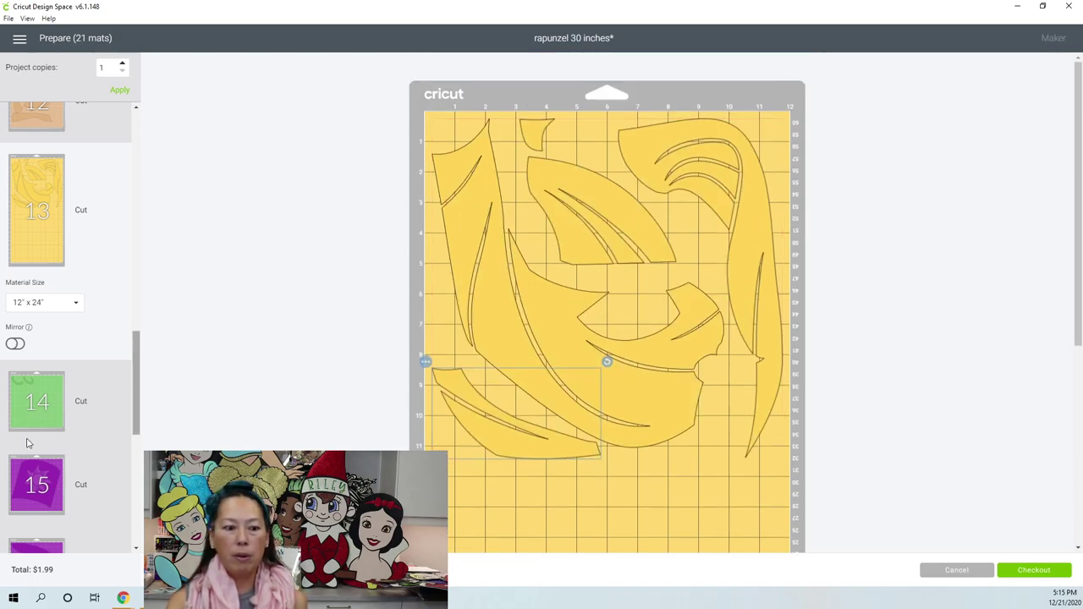
Nest the two curved green pieces closely together in the upper-left corner of mat 14
click(37, 400)
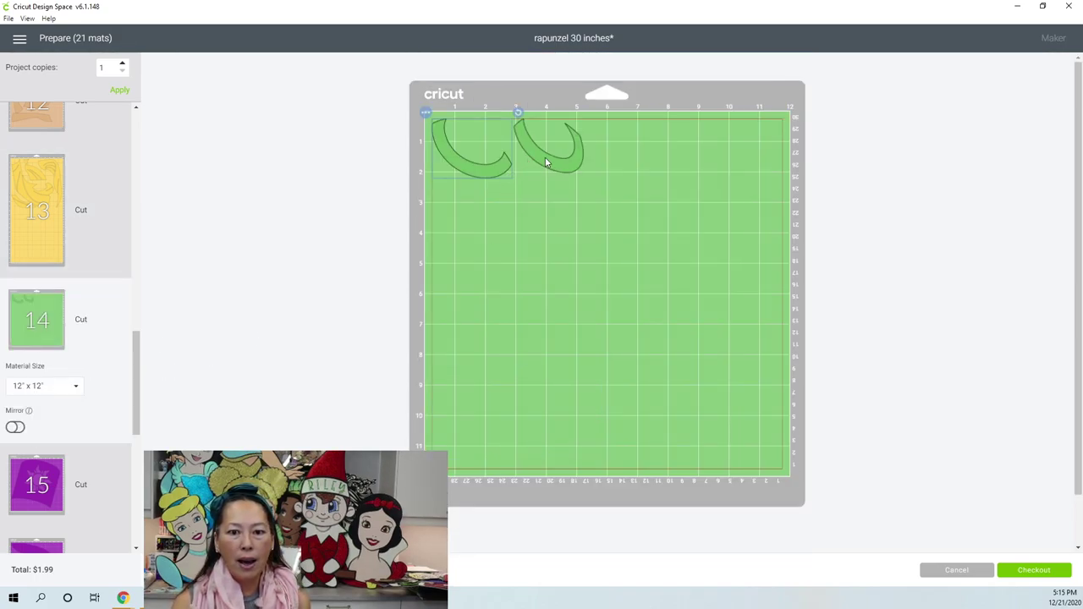
click(547, 163)
drag(475, 181, 472, 206)
drag(532, 159, 477, 138)
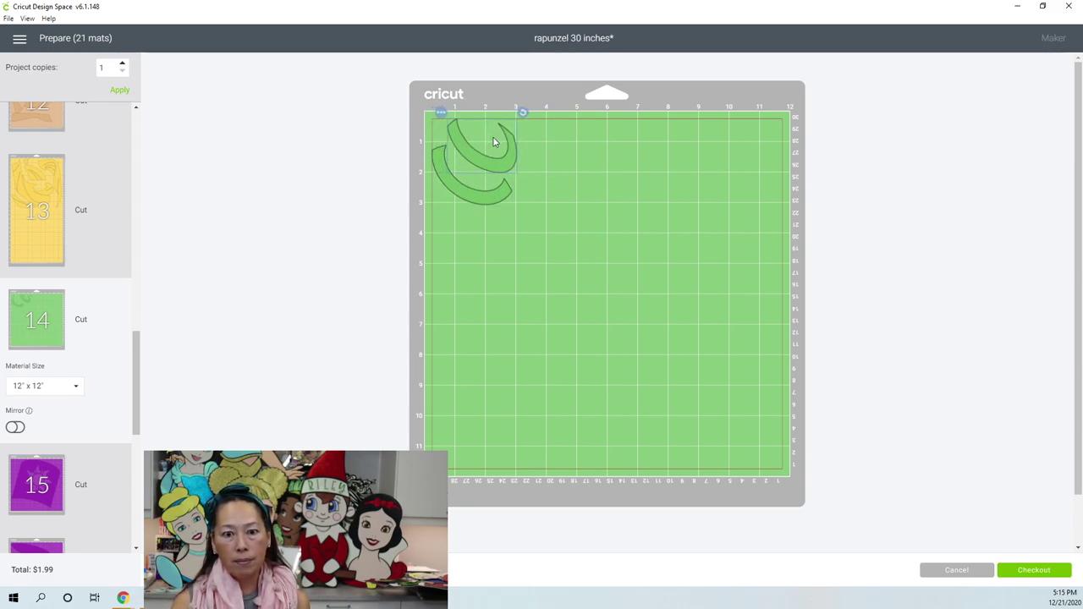
Check the pink mats 18 to 20 and move the notched pink piece from mat 20 to mat 19
scroll(79, 347, down, 4)
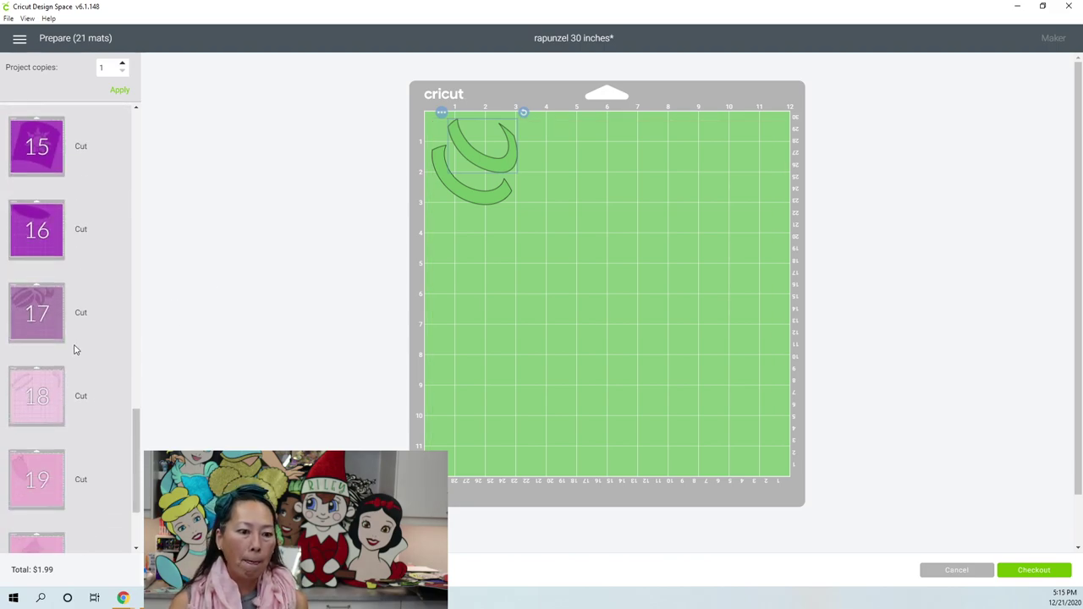
scroll(74, 349, down, 3)
click(37, 261)
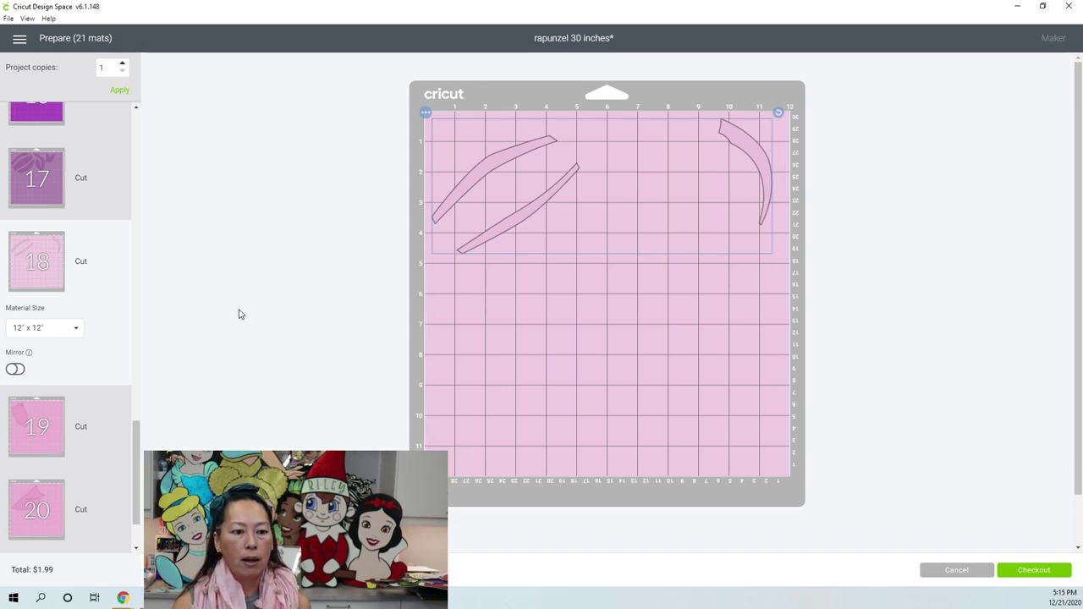
click(69, 412)
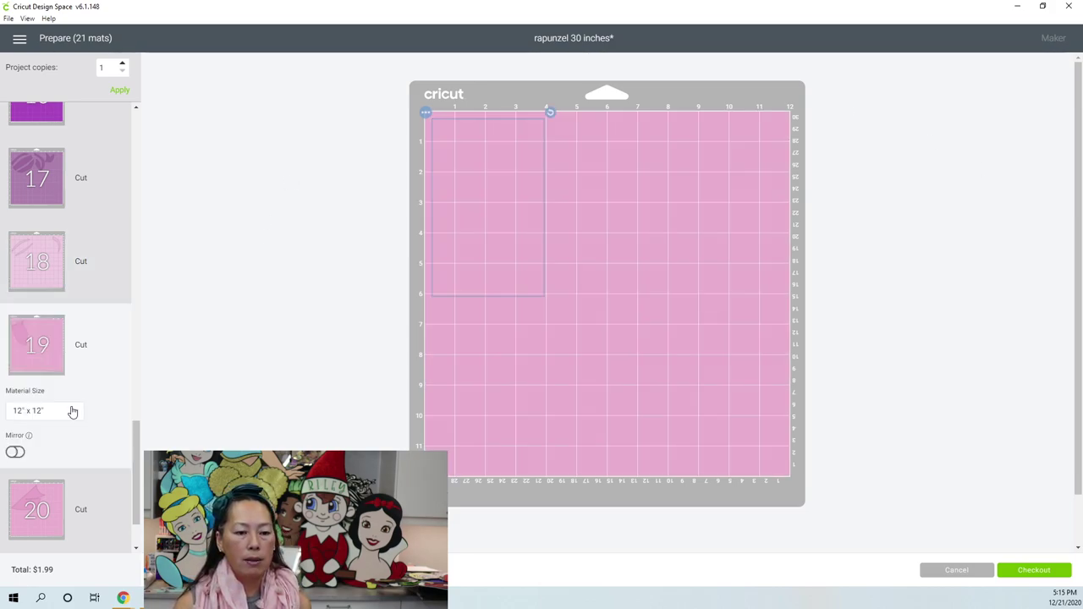
click(48, 497)
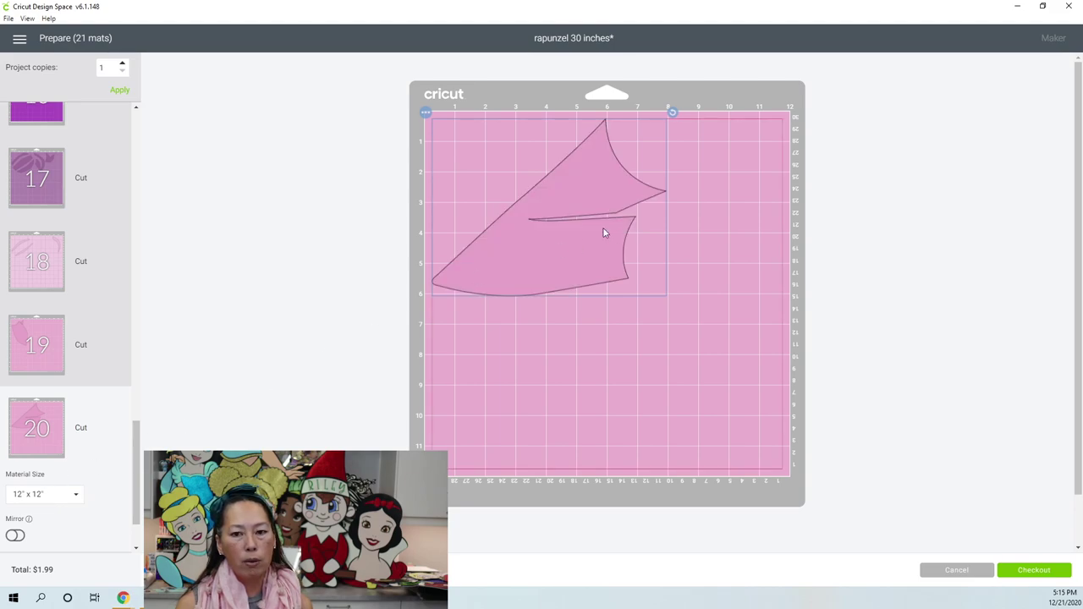
click(425, 113)
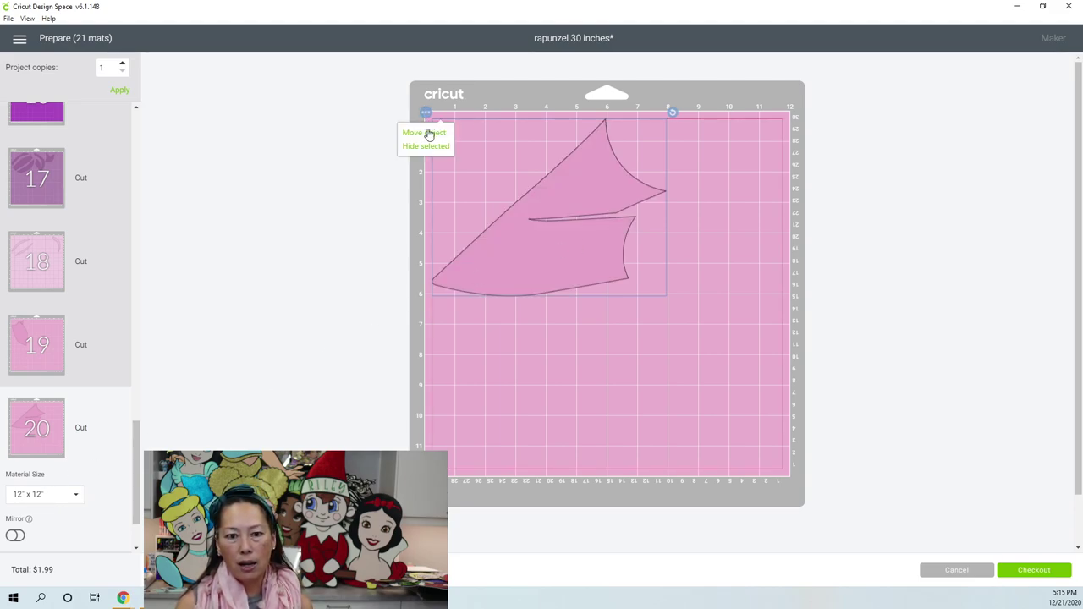
click(429, 134)
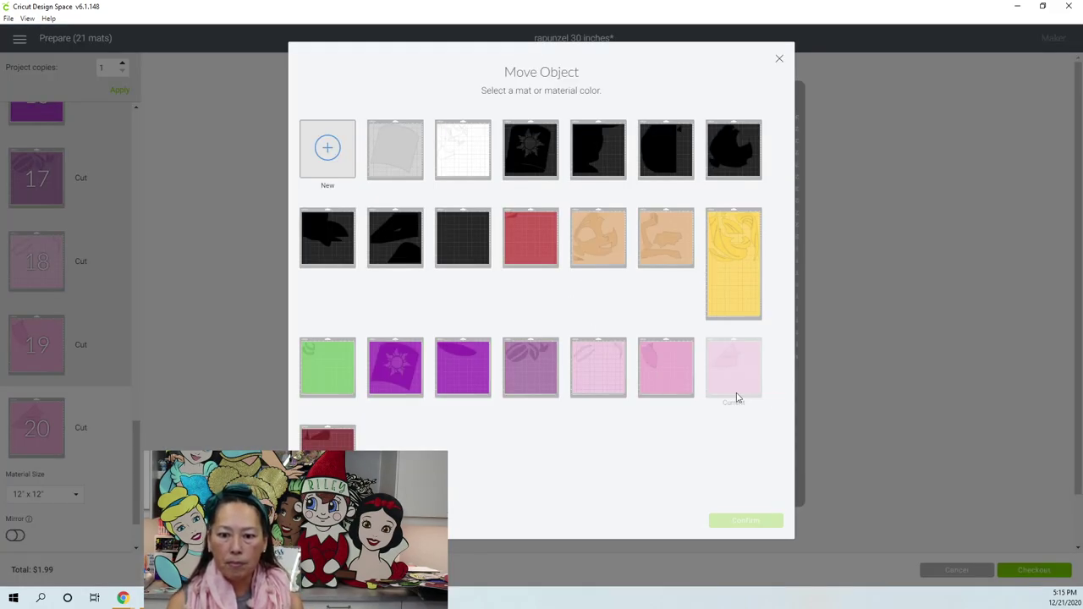
click(656, 390)
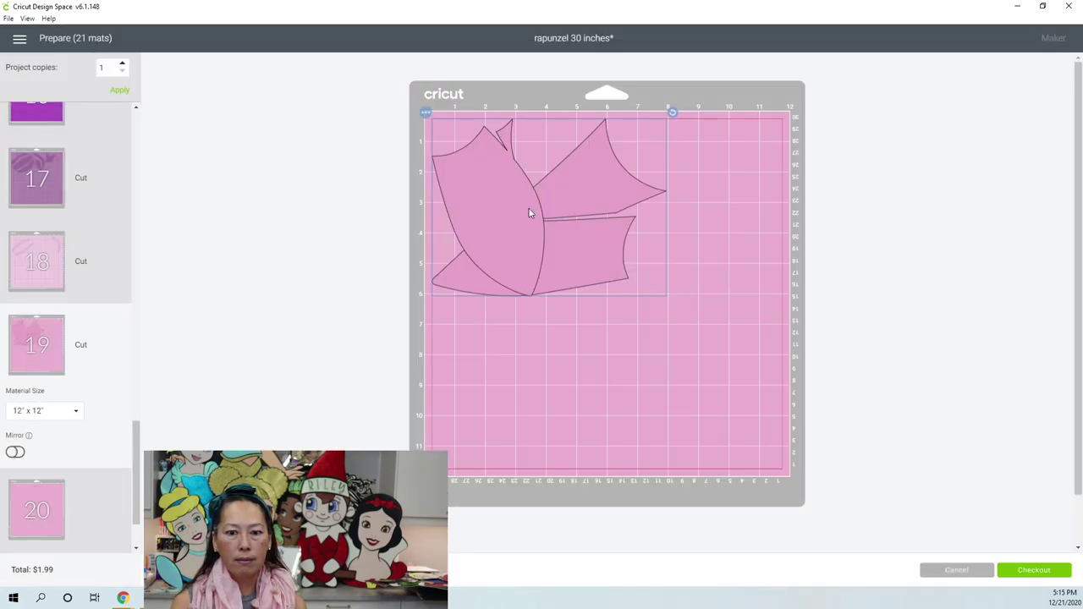
Place the curved pink petal piece in the upper-right corner of mat 19, clear of the notched piece
drag(655, 219, 755, 200)
click(656, 215)
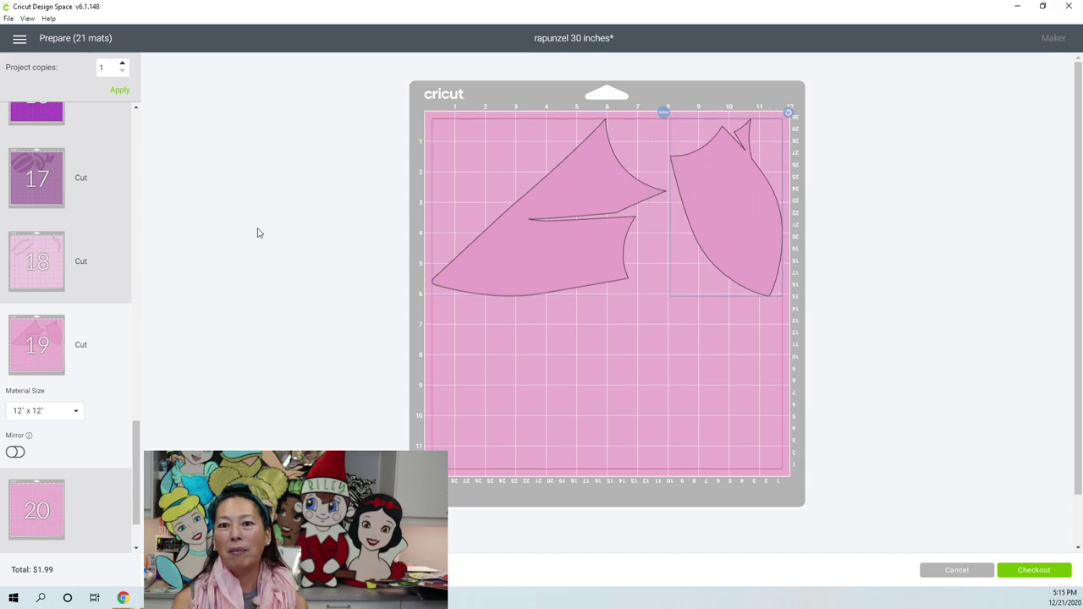
scroll(81, 280, down, 1)
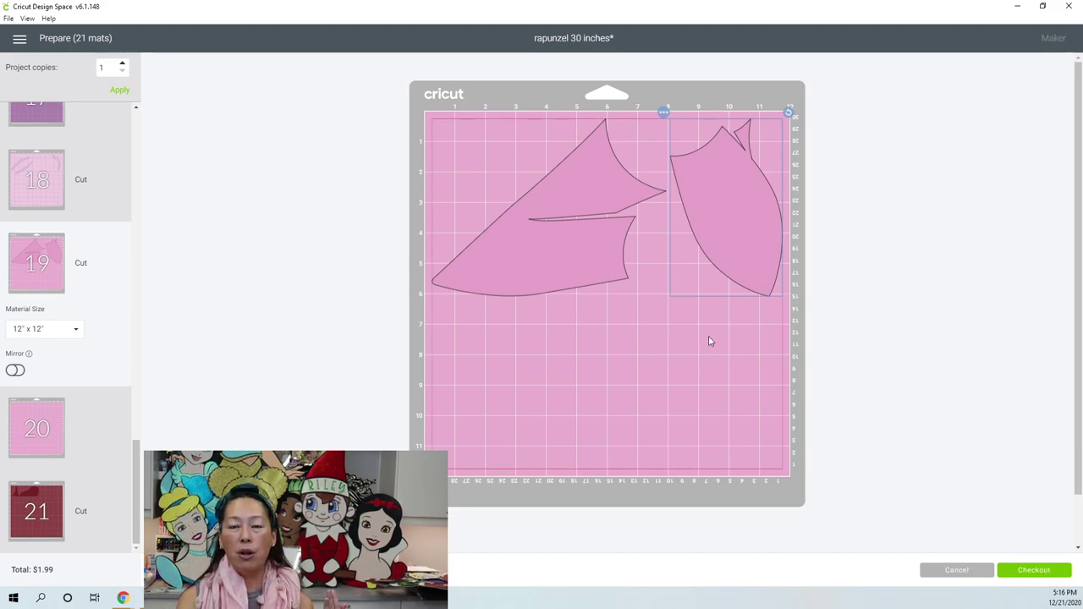
Leave the mat preparation, return to the canvas and save the project
click(949, 572)
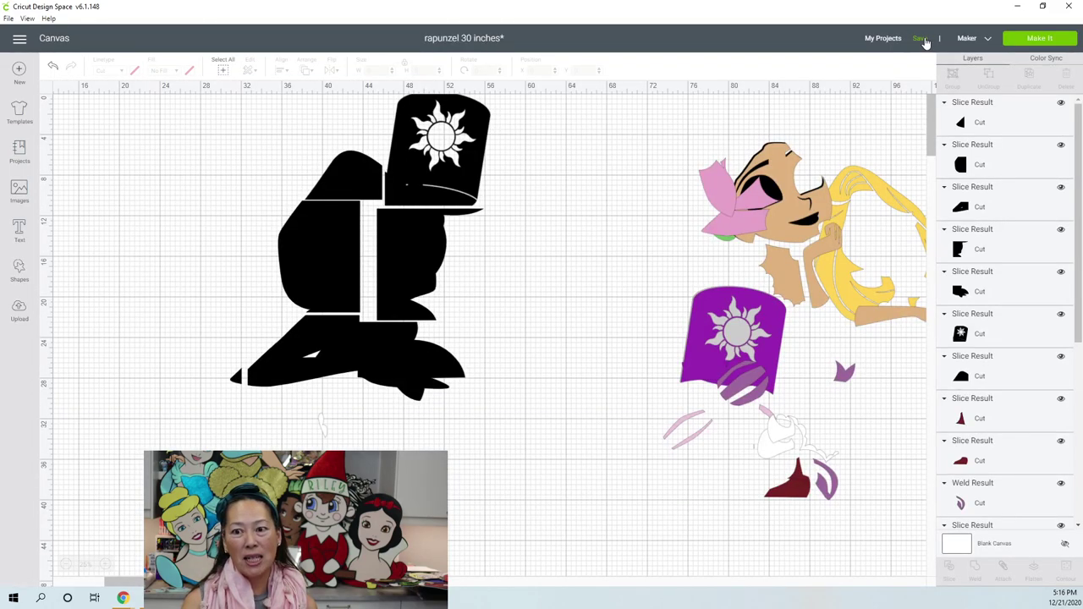
mouse_move(926, 43)
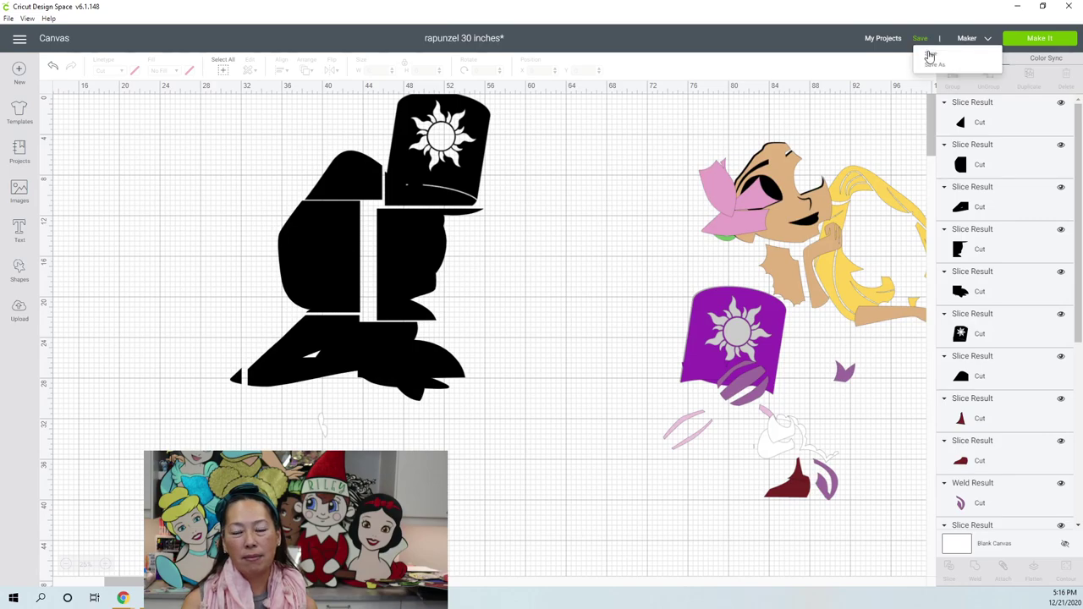